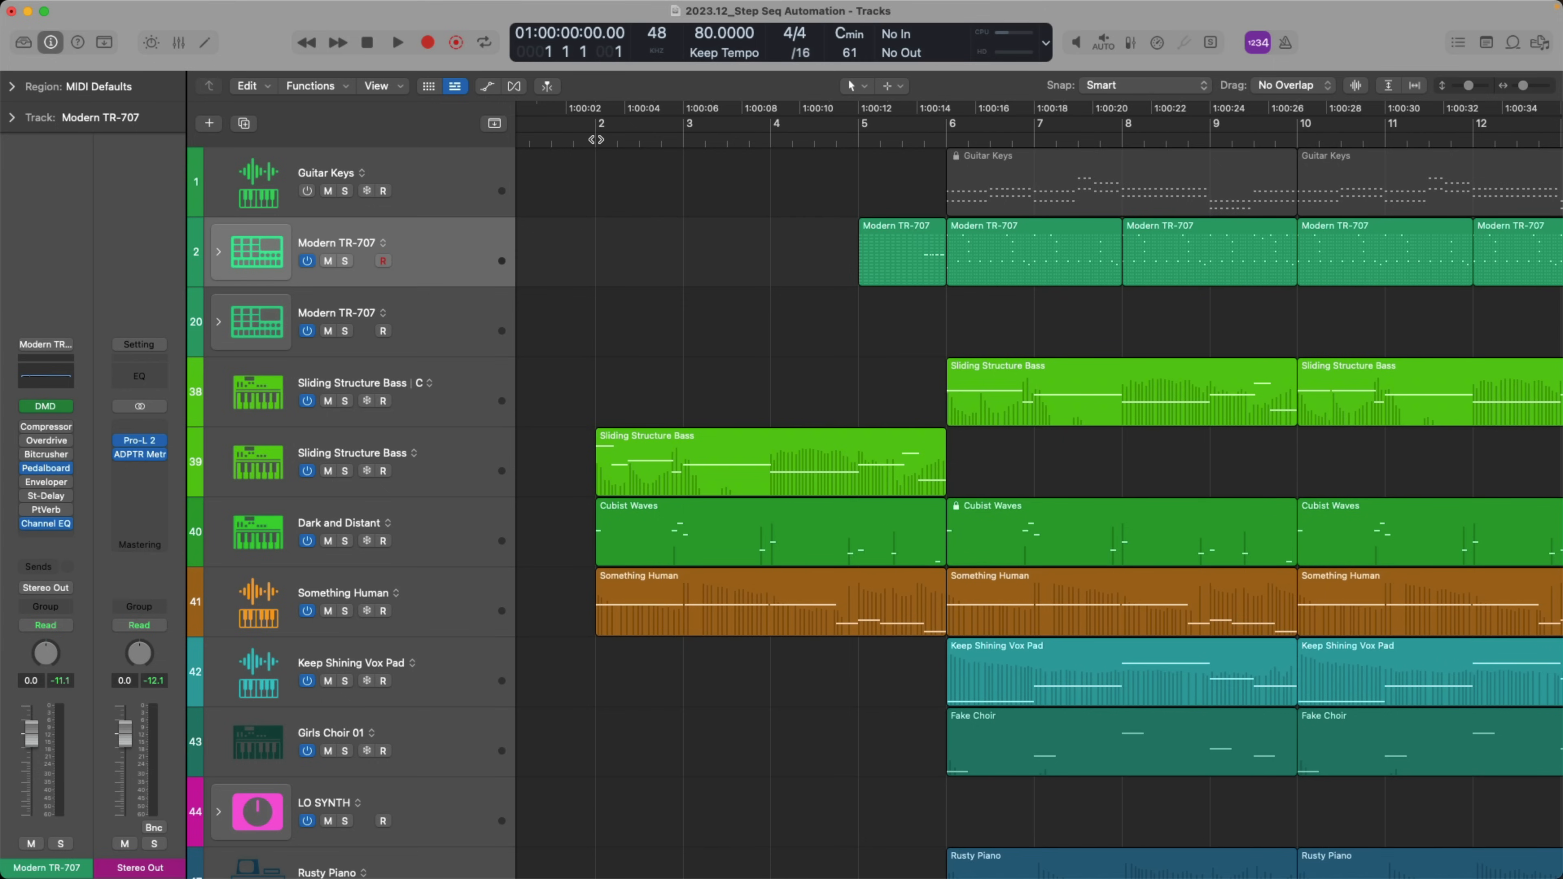
Play the arrangement from bar 2 to about bar 8 to hear the full mix
left_click(600, 143)
scroll(675, 207, "left", 1)
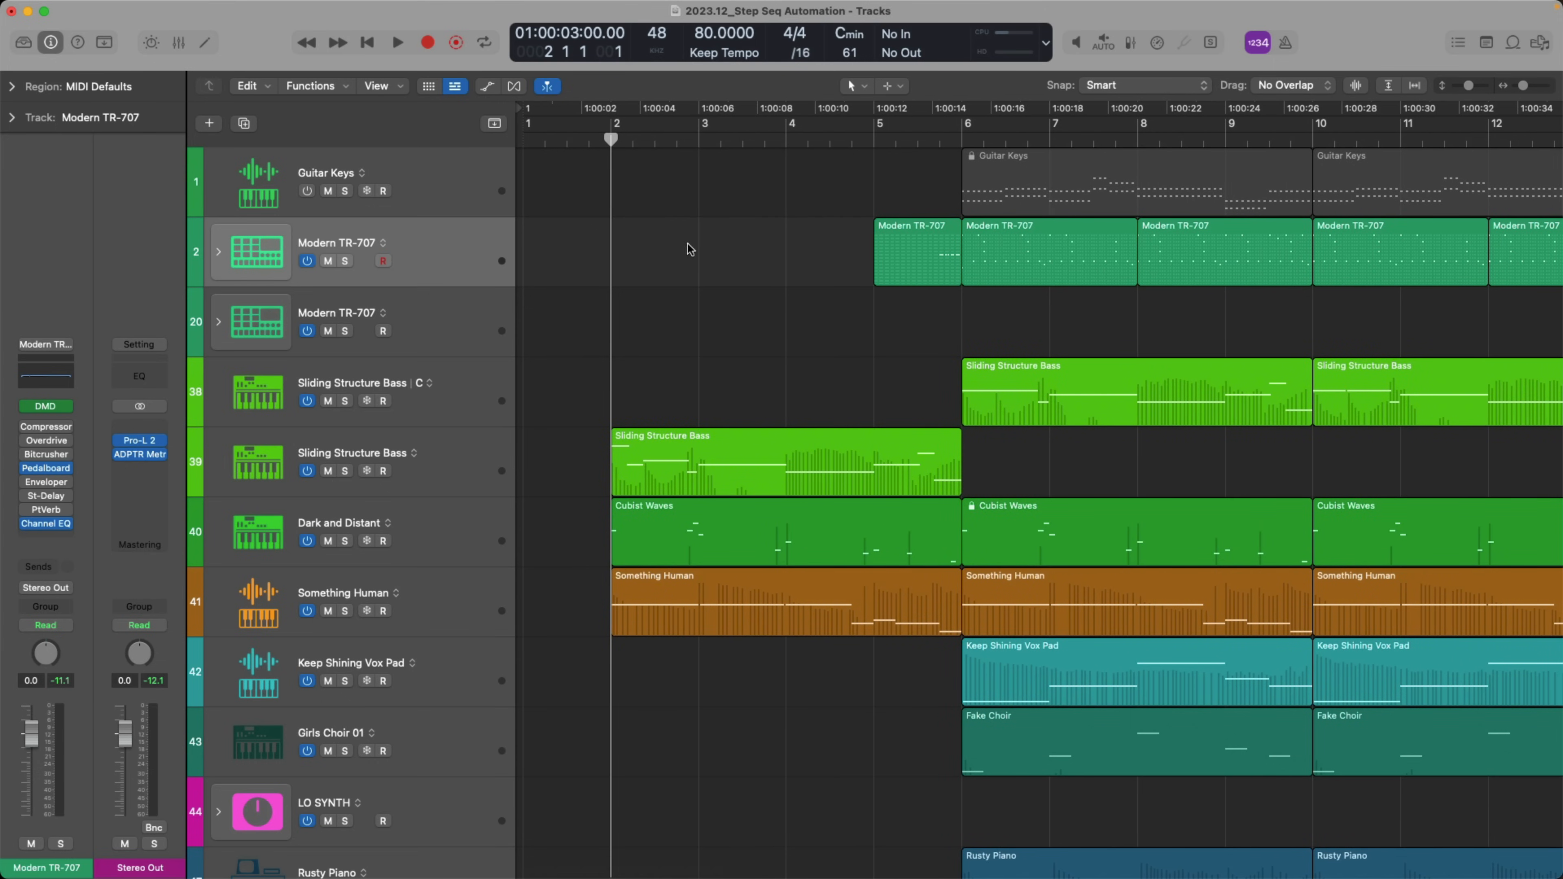
key("space")
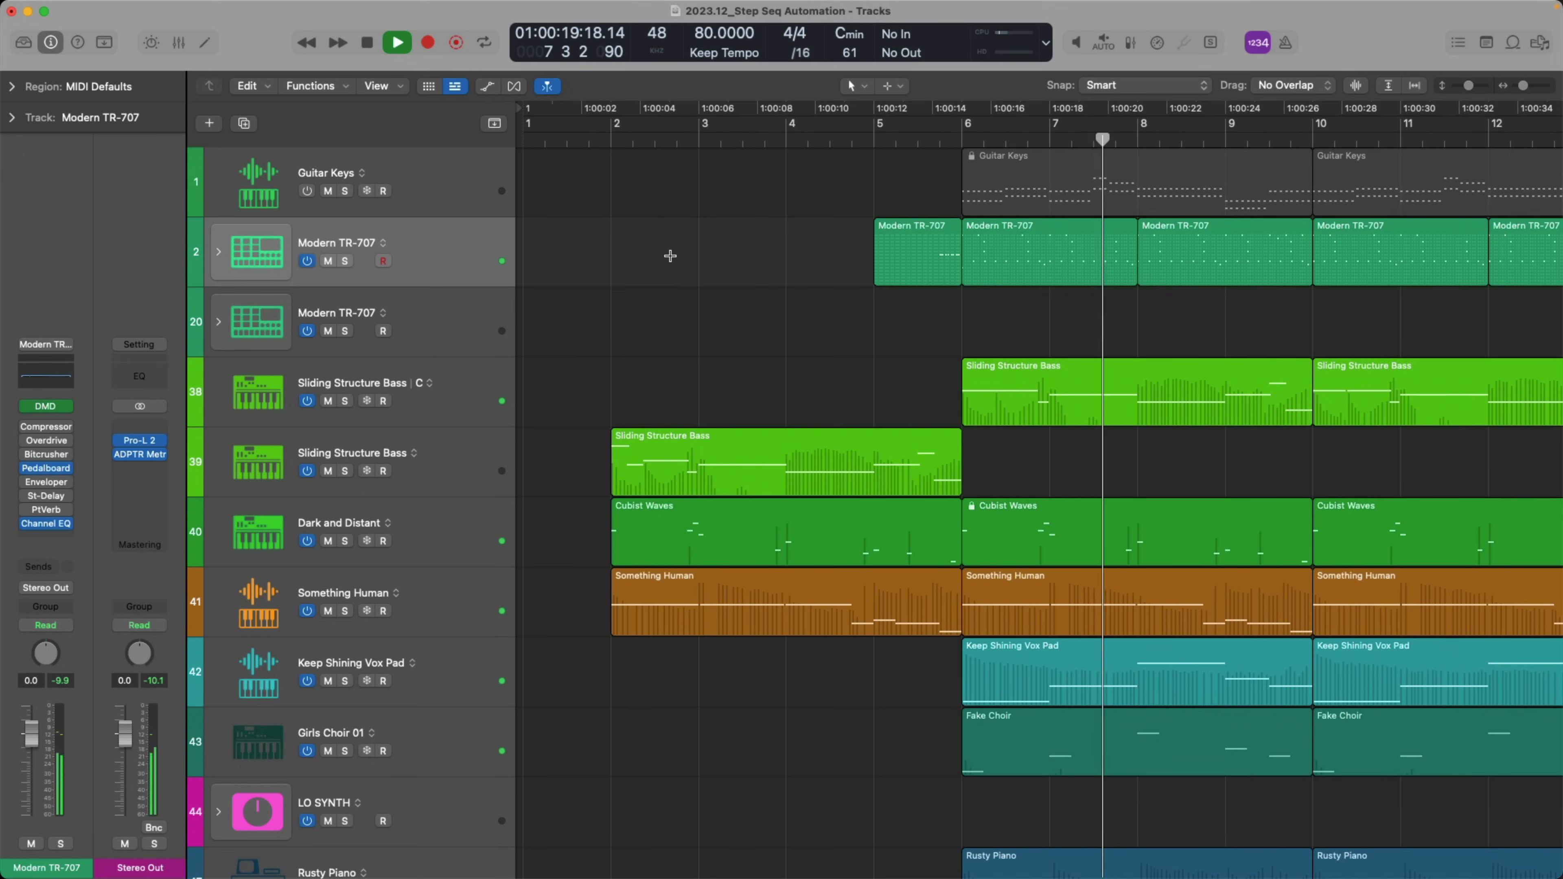
key("space")
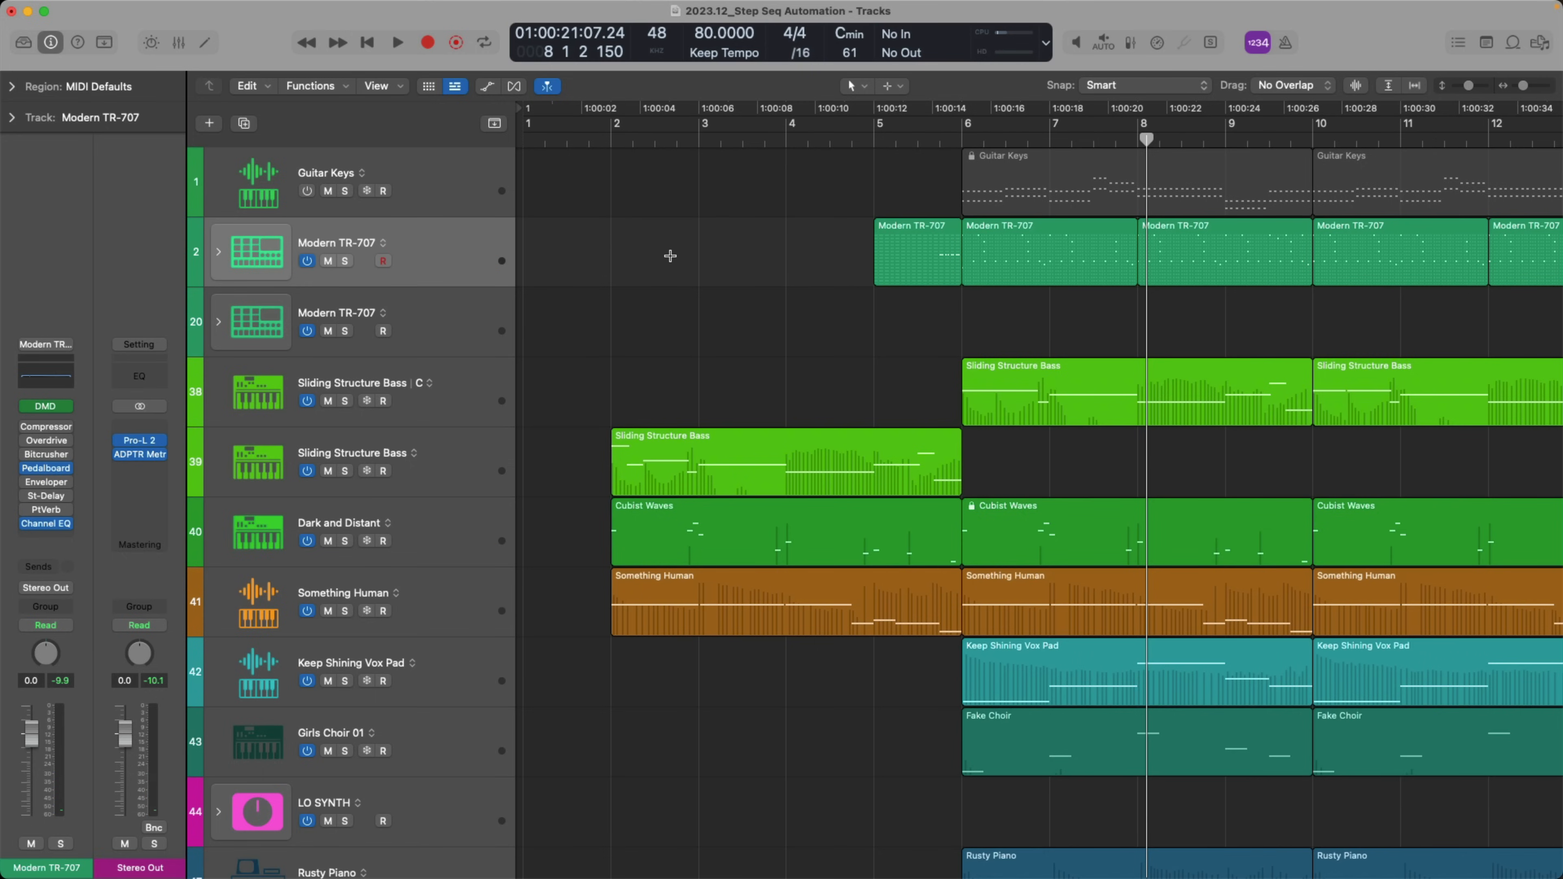
Select all regions on the main Modern TR-707 track and solo them
left_click(490, 240)
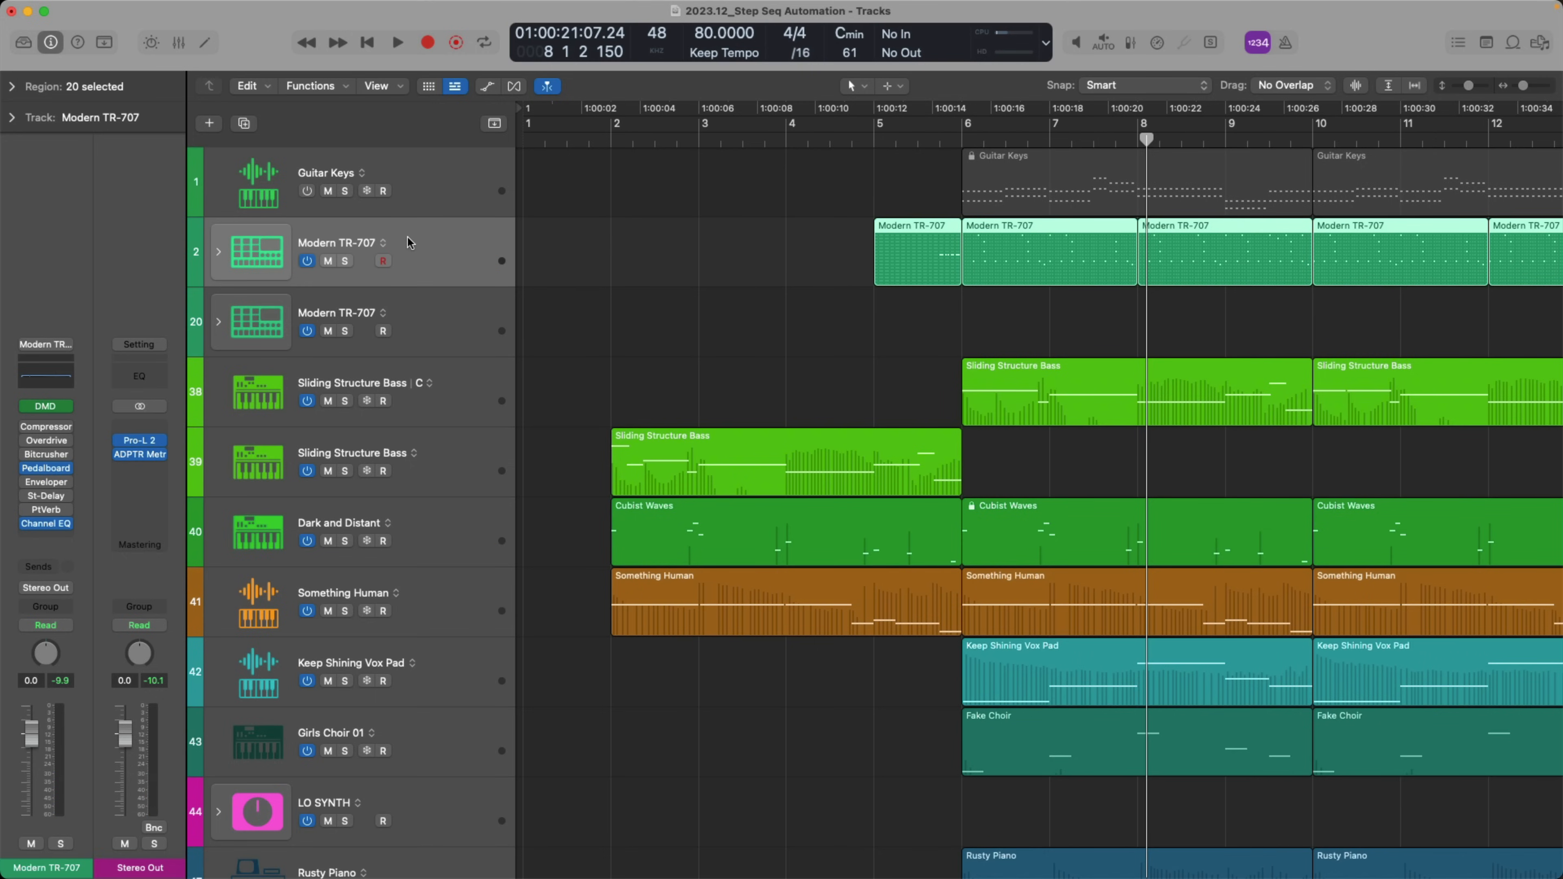
key("ctrl+s")
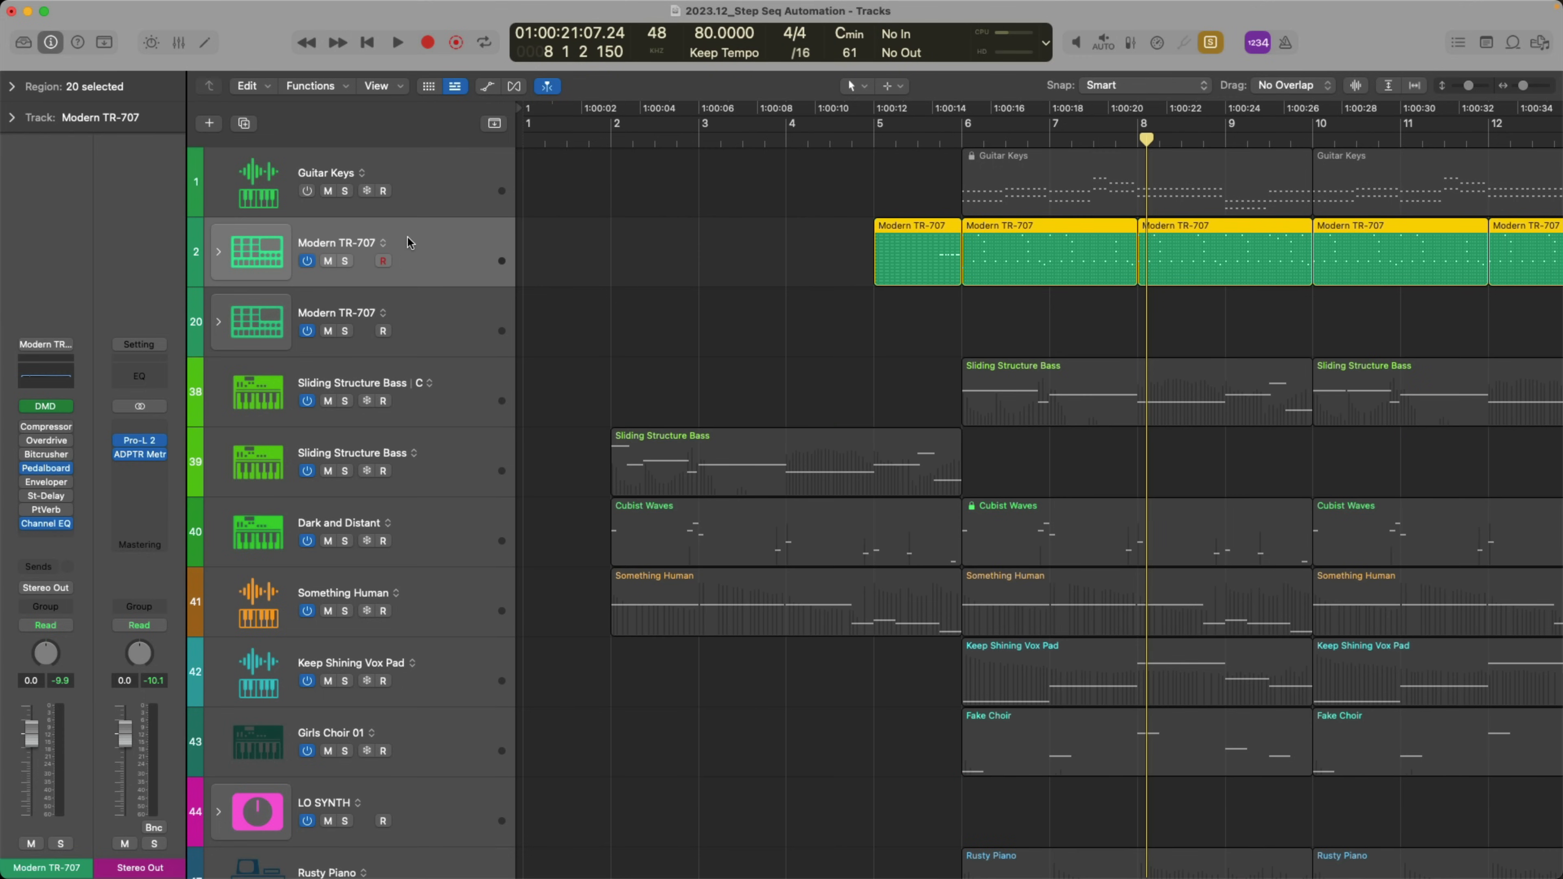
left_click(1210, 42)
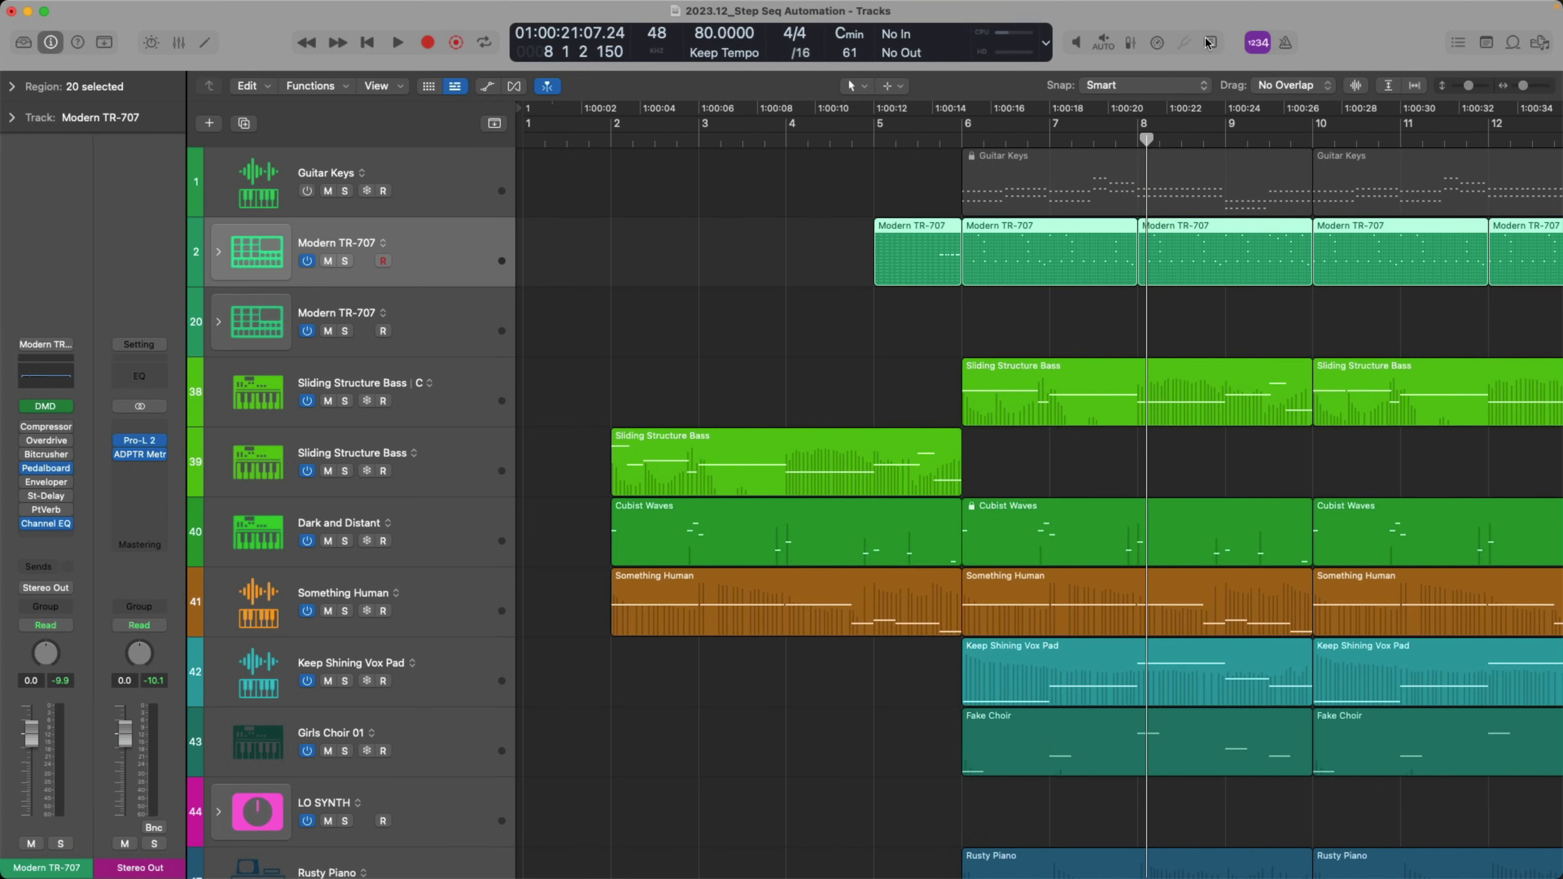
left_click(1210, 42)
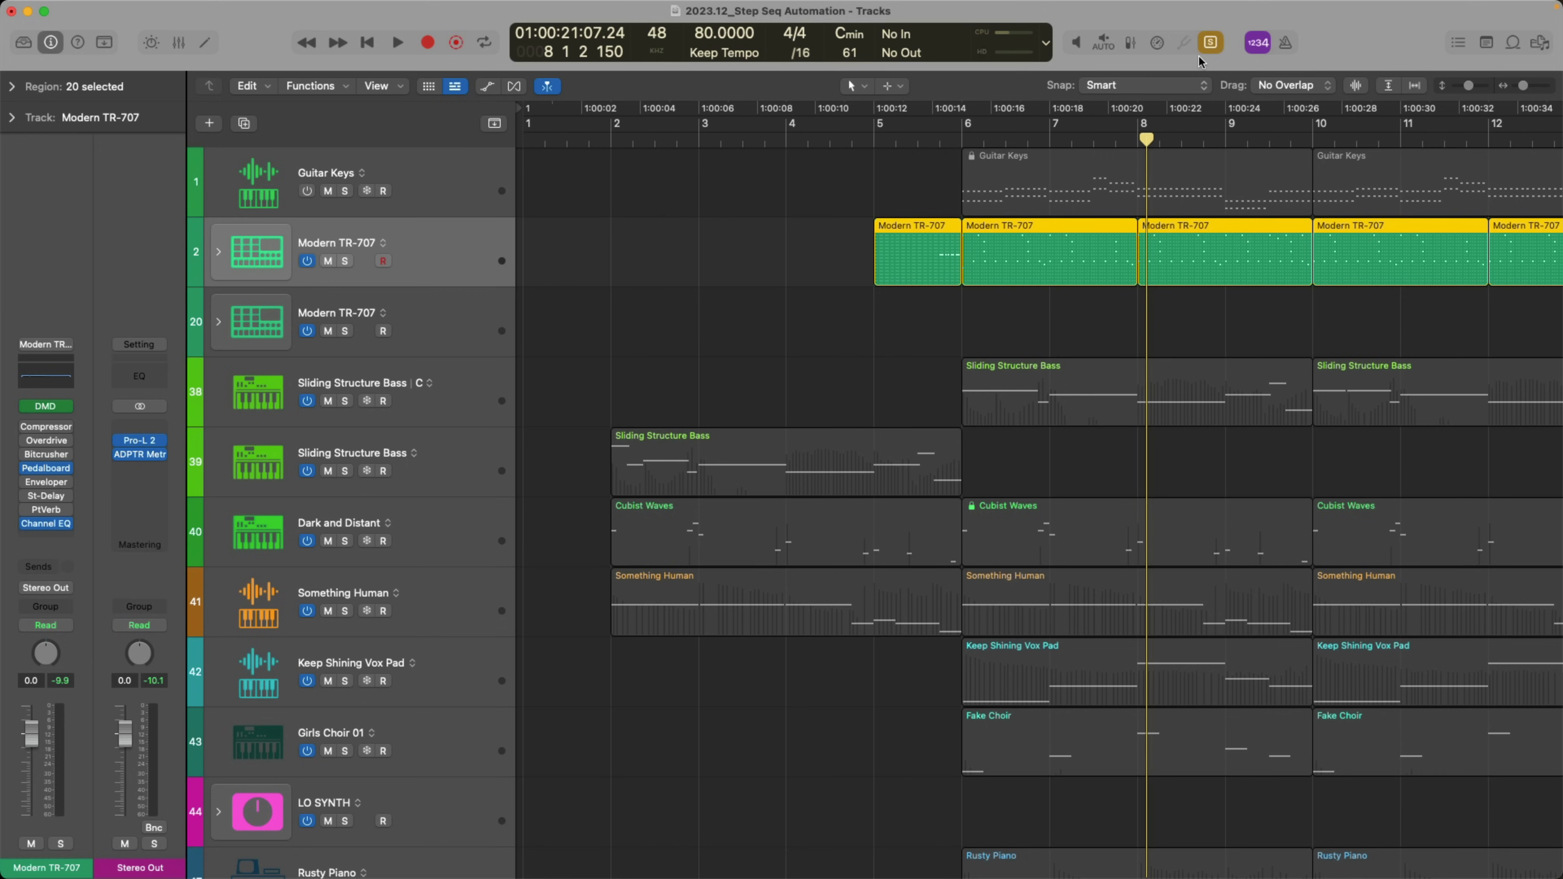
Solo the Sliding Structure Bass regions at bar 2 on track 39 and bar 6 on track 38 together
left_click(1093, 390)
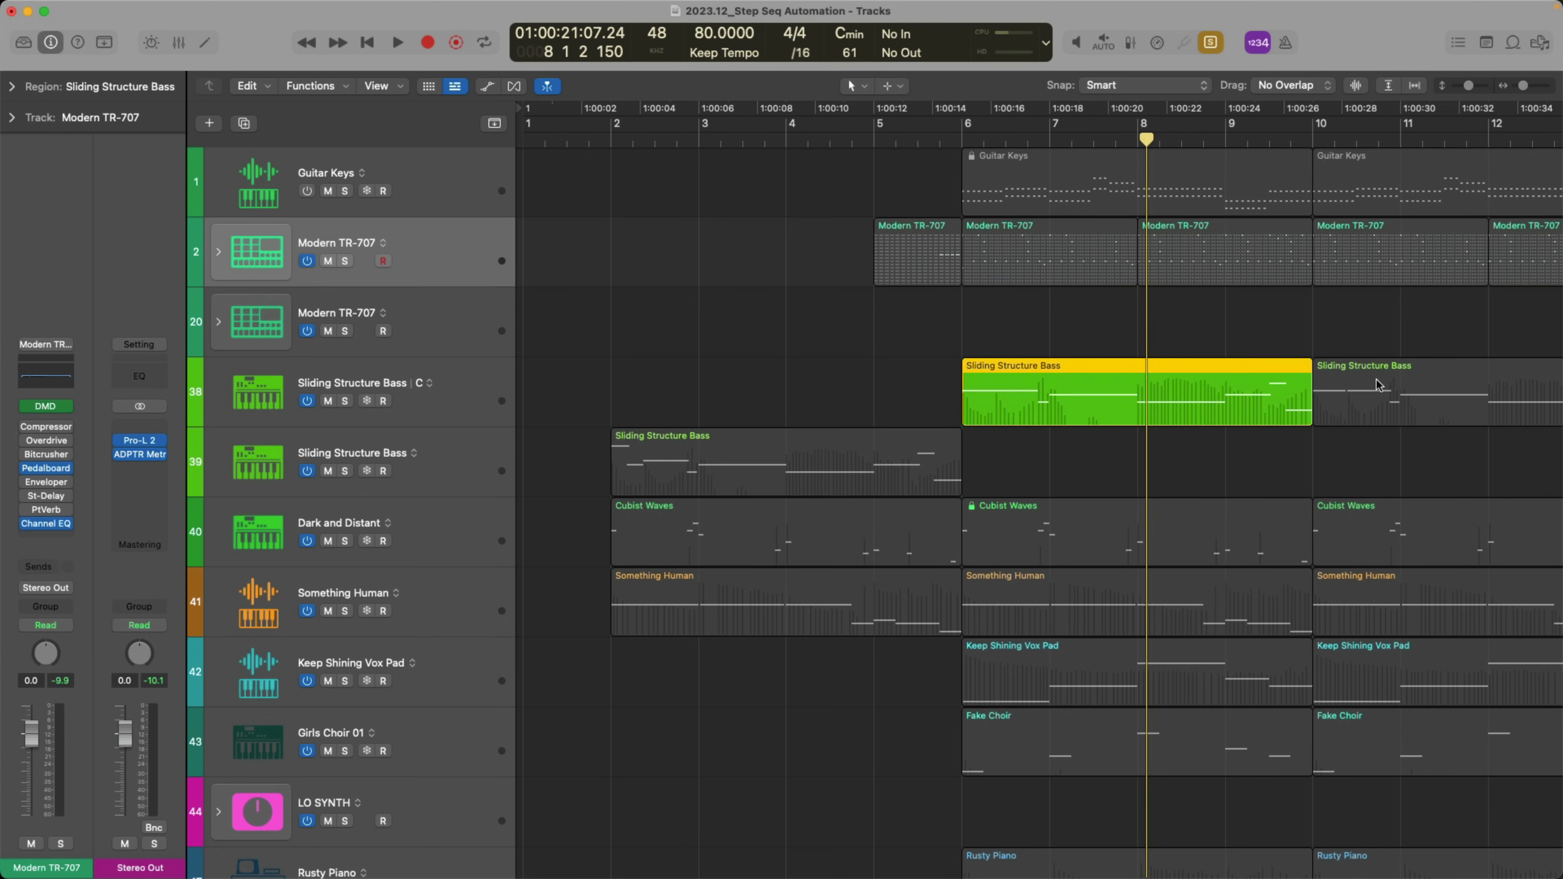
left_click(1381, 385)
left_click(893, 452)
left_click(1046, 379, "shift")
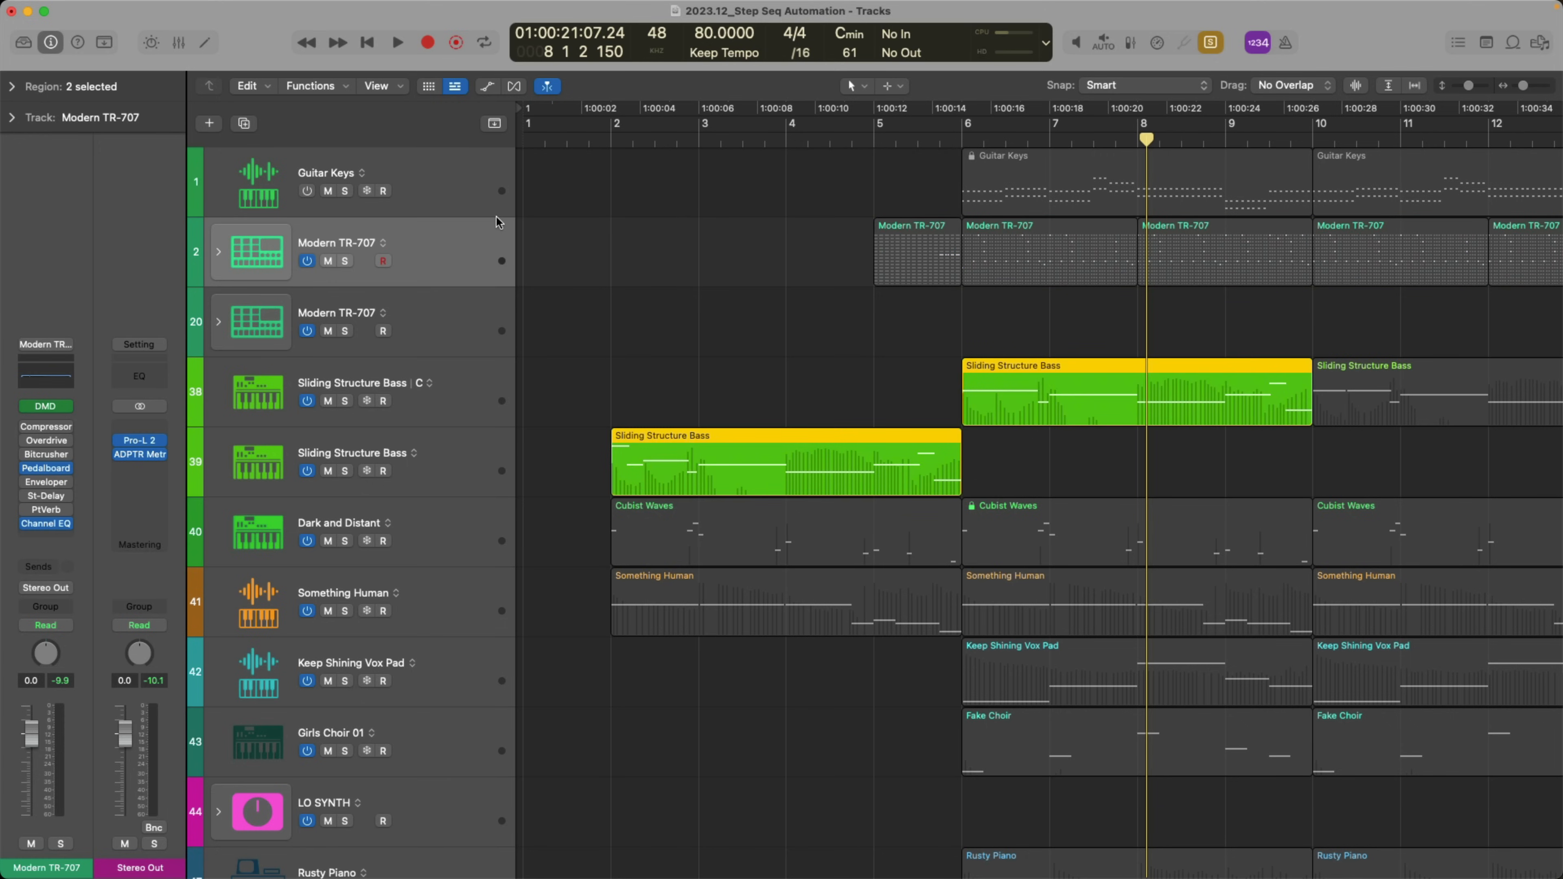
Play the soloed Modern TR-707 regions on track 2 from just before bar 5, and turn solo off
left_click(473, 237)
left_click(864, 139)
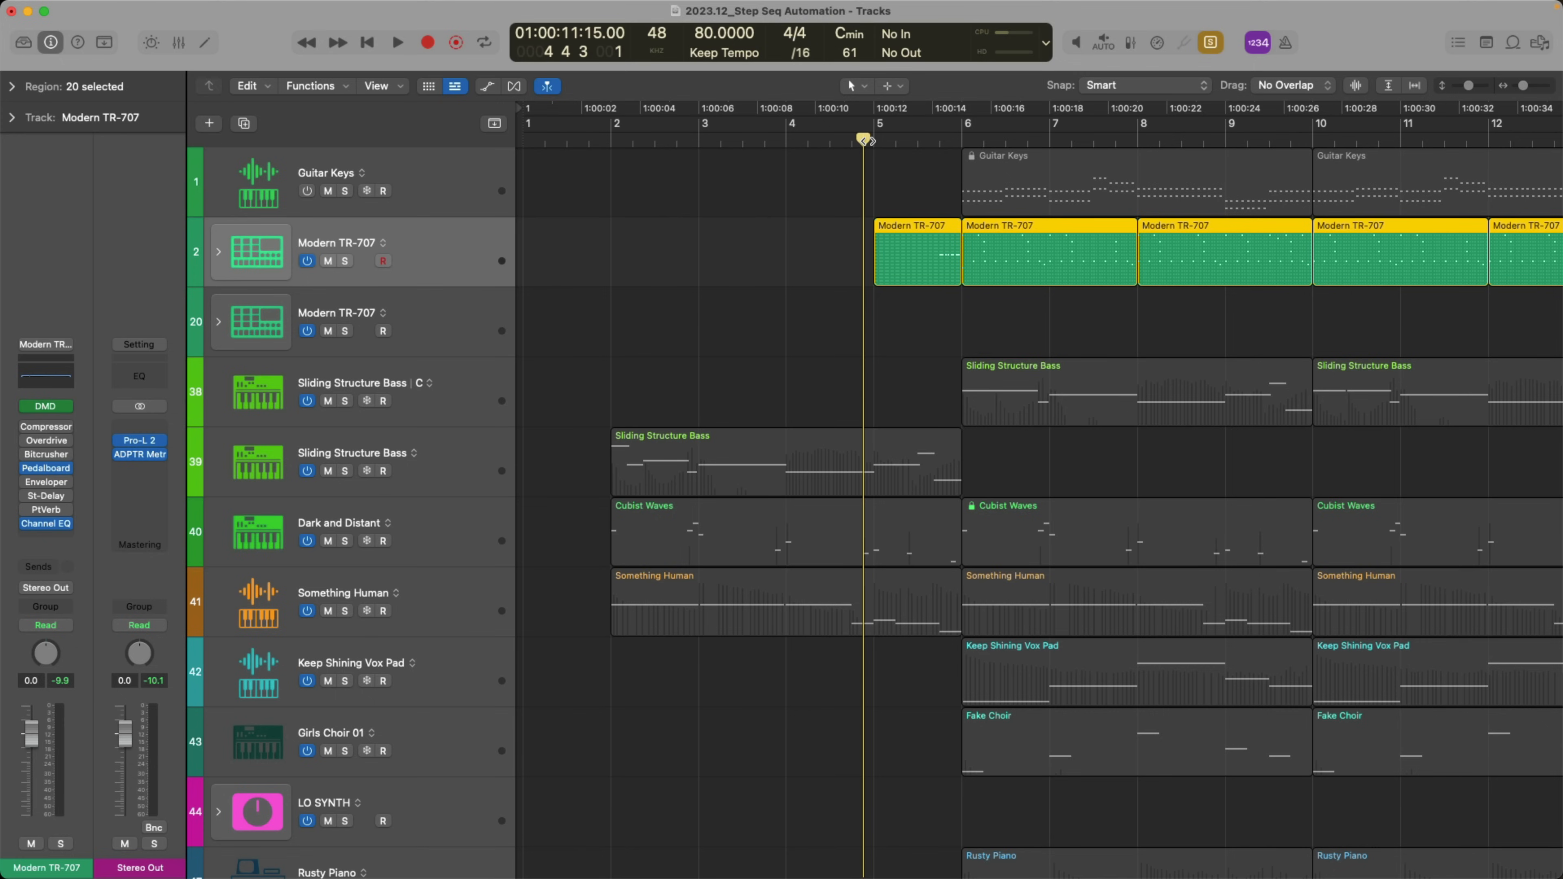
key("space")
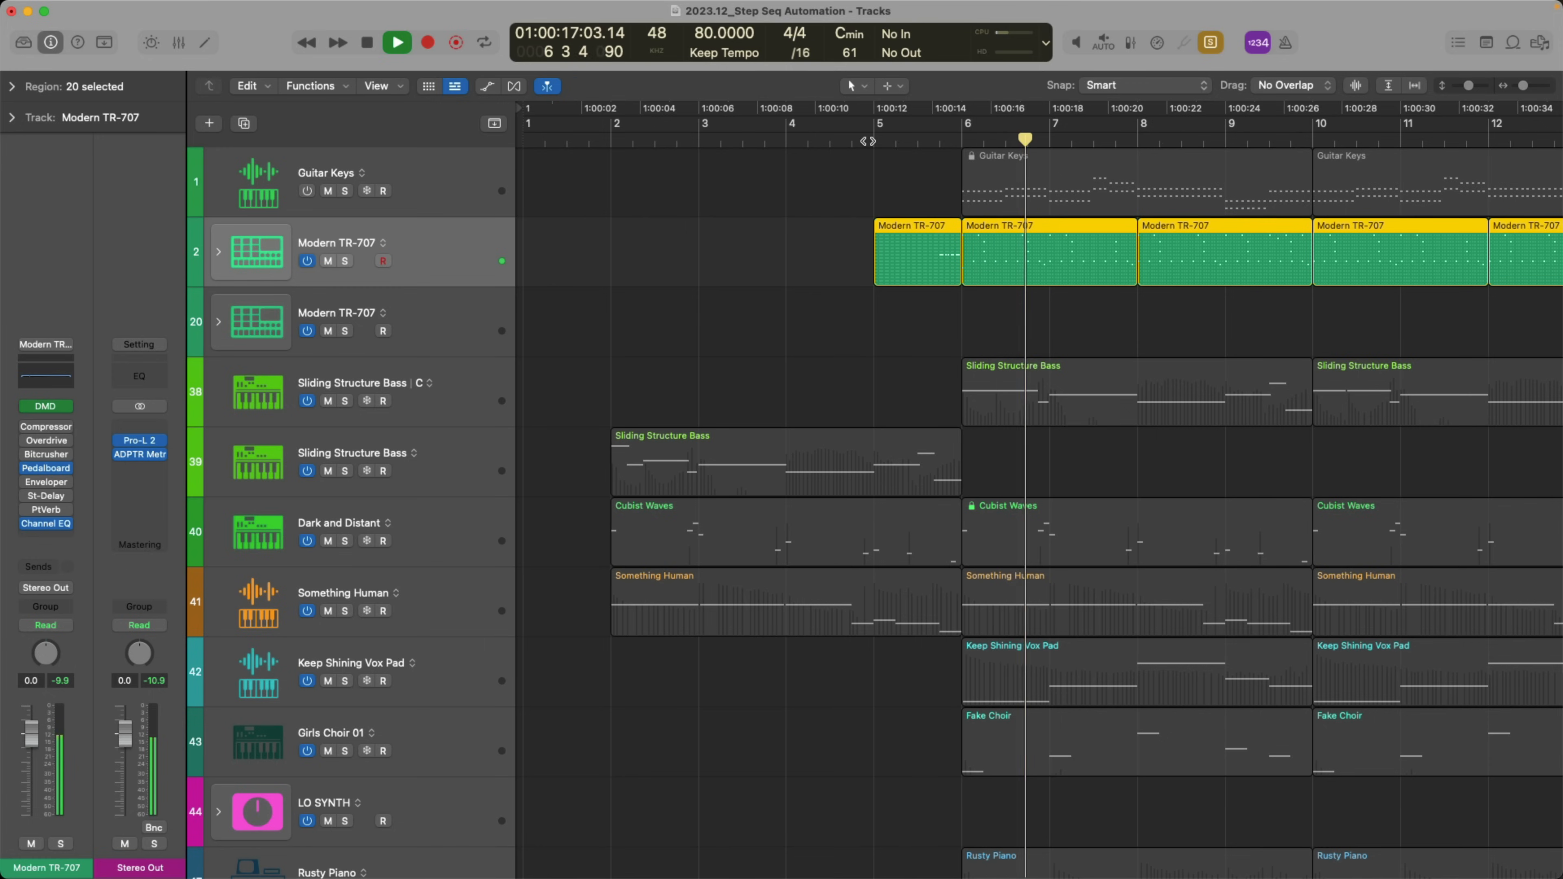
key("space")
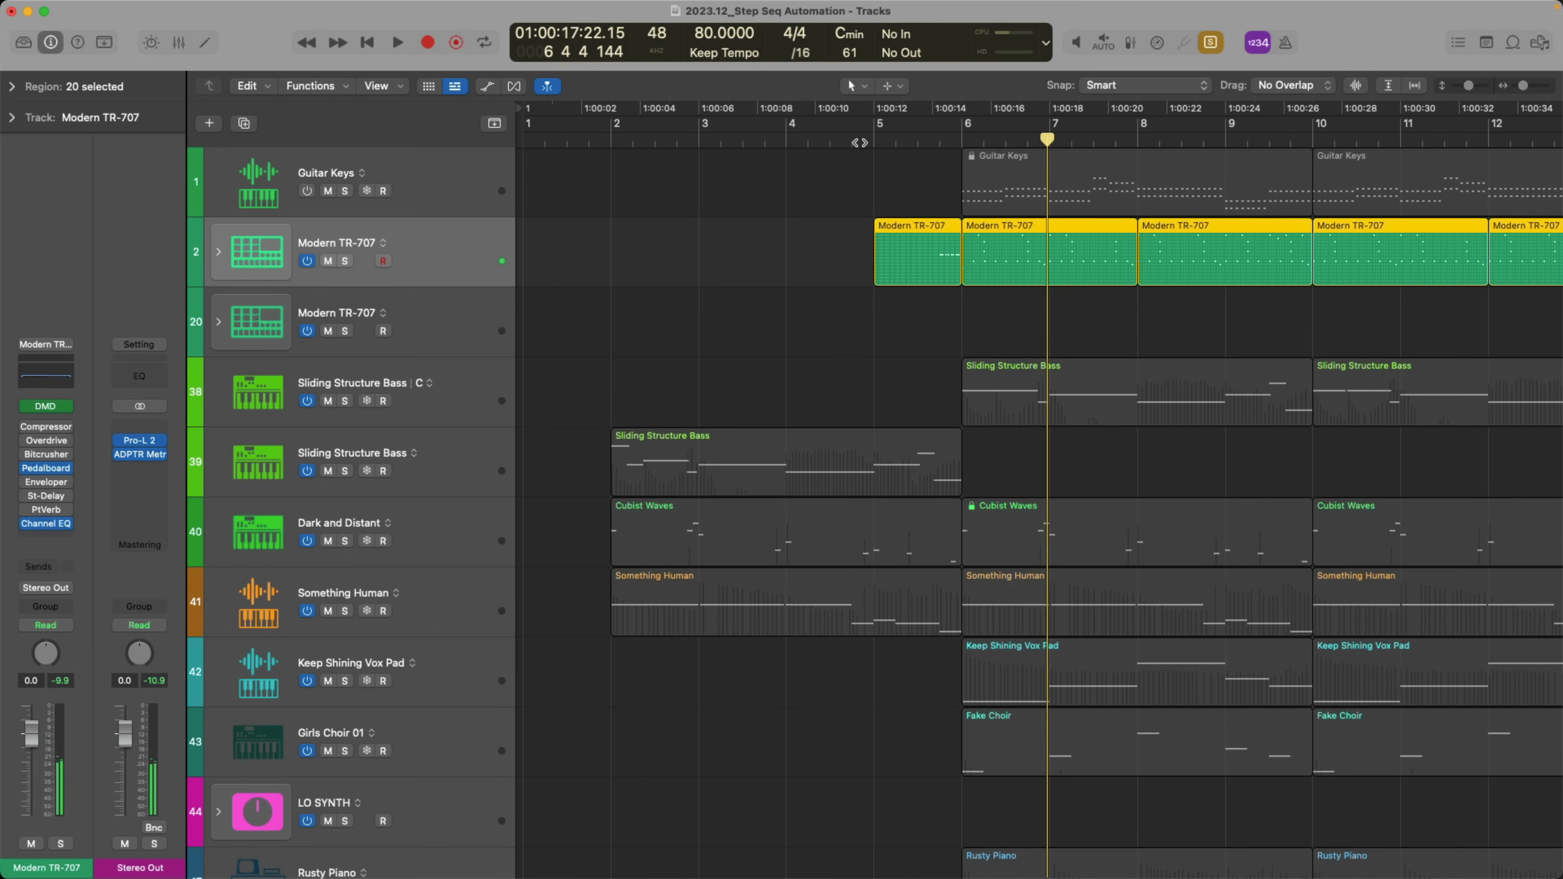
key("ctrl+s")
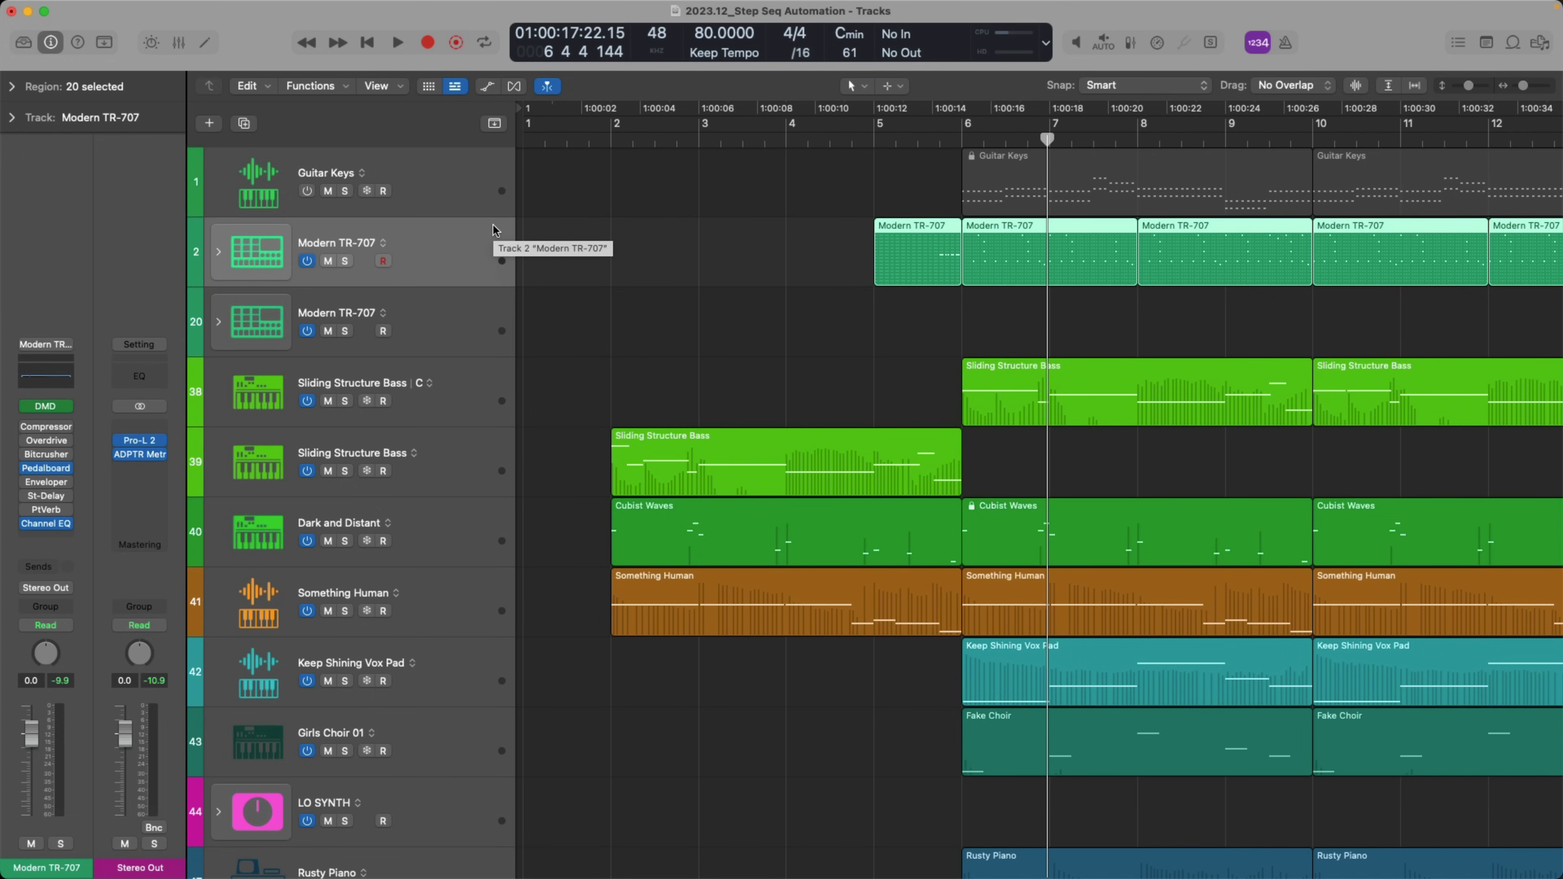
Expand the Modern TR-707 stack on track 2 and select its Clap 2 subtrack
left_click(219, 253)
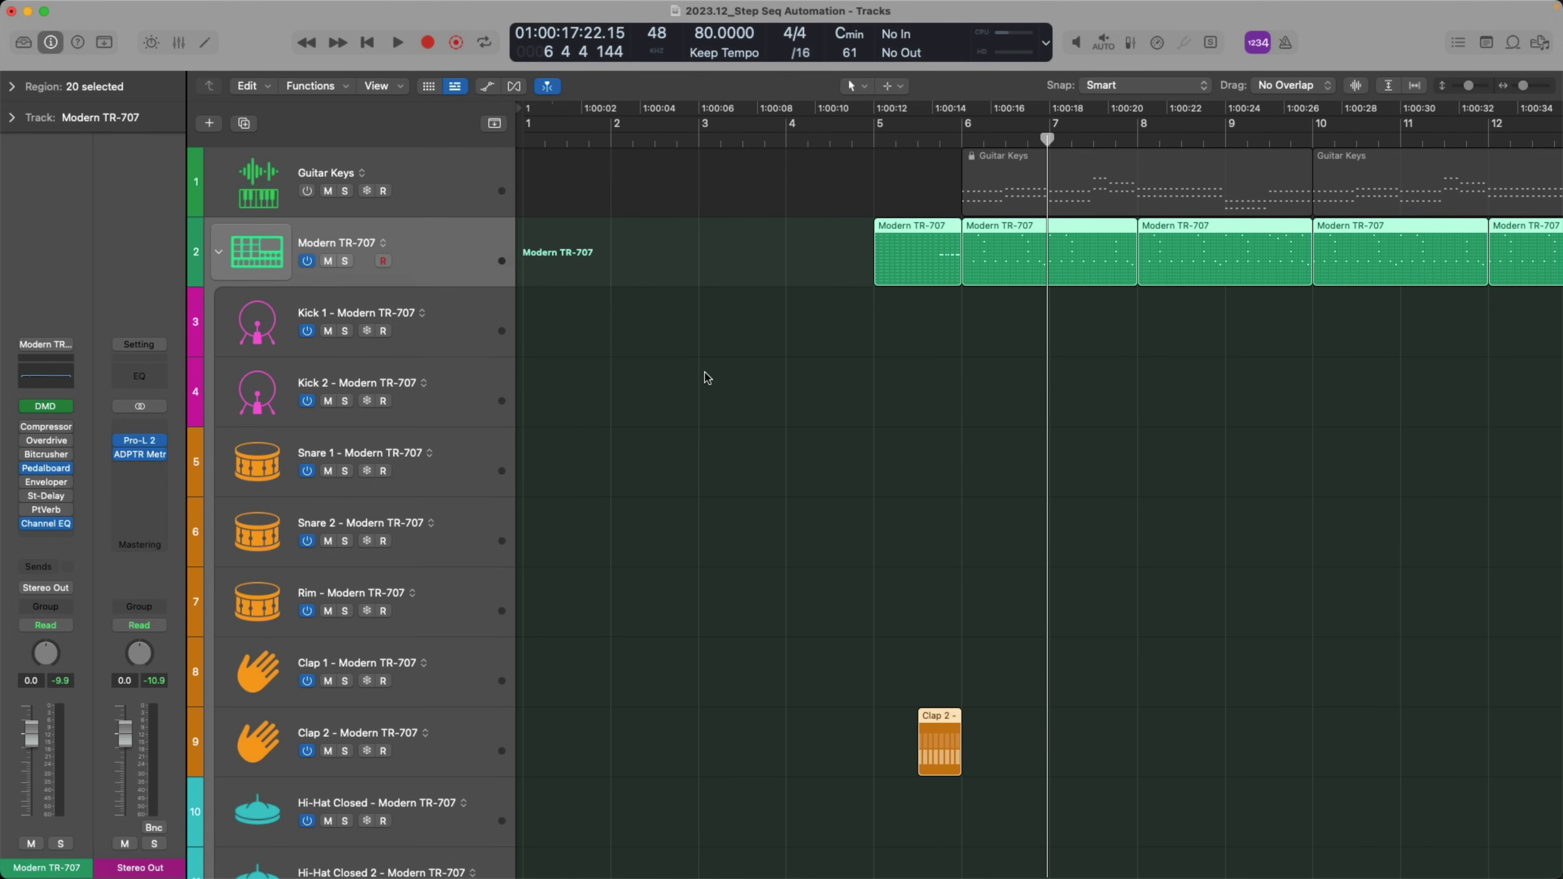
scroll(708, 375, "down", 5)
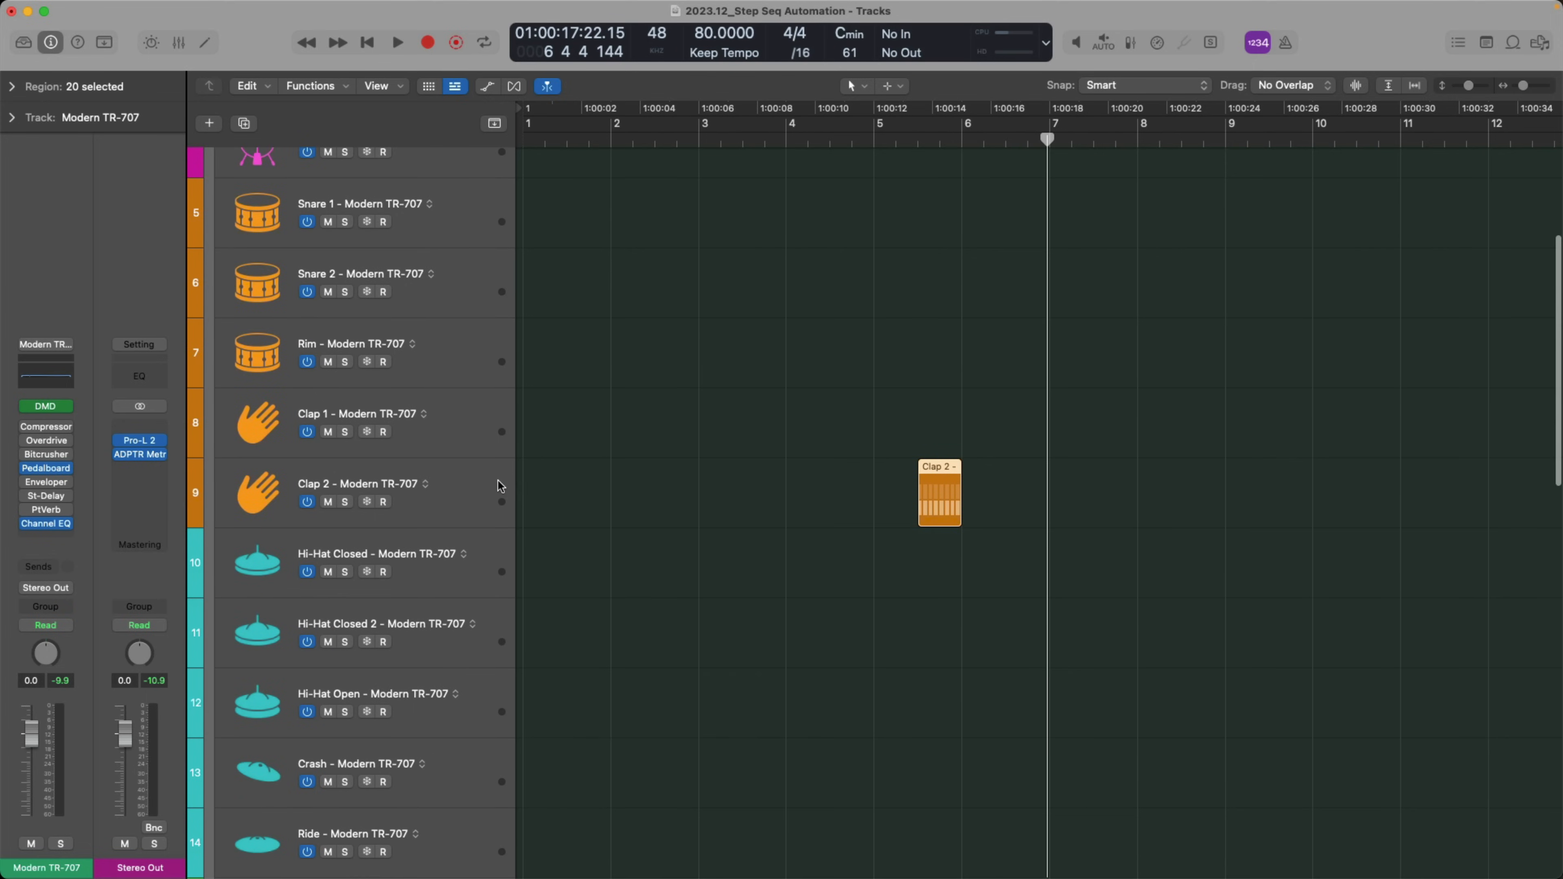
left_click(498, 481)
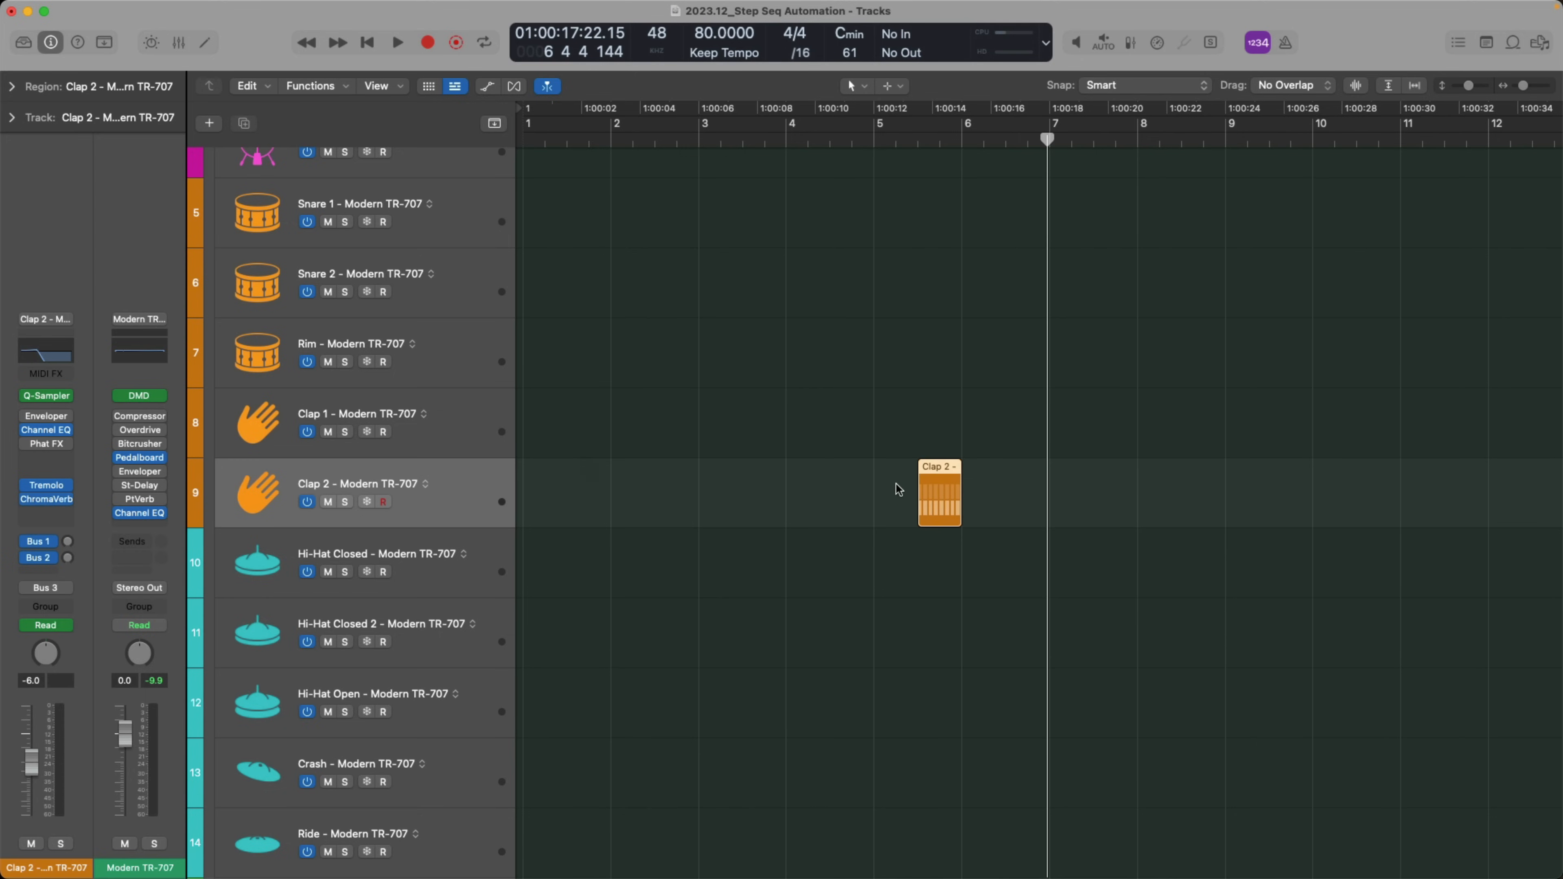
Open the Clap 2 pattern region in the Step Sequencer and enlarge the track area above the editor
key("e")
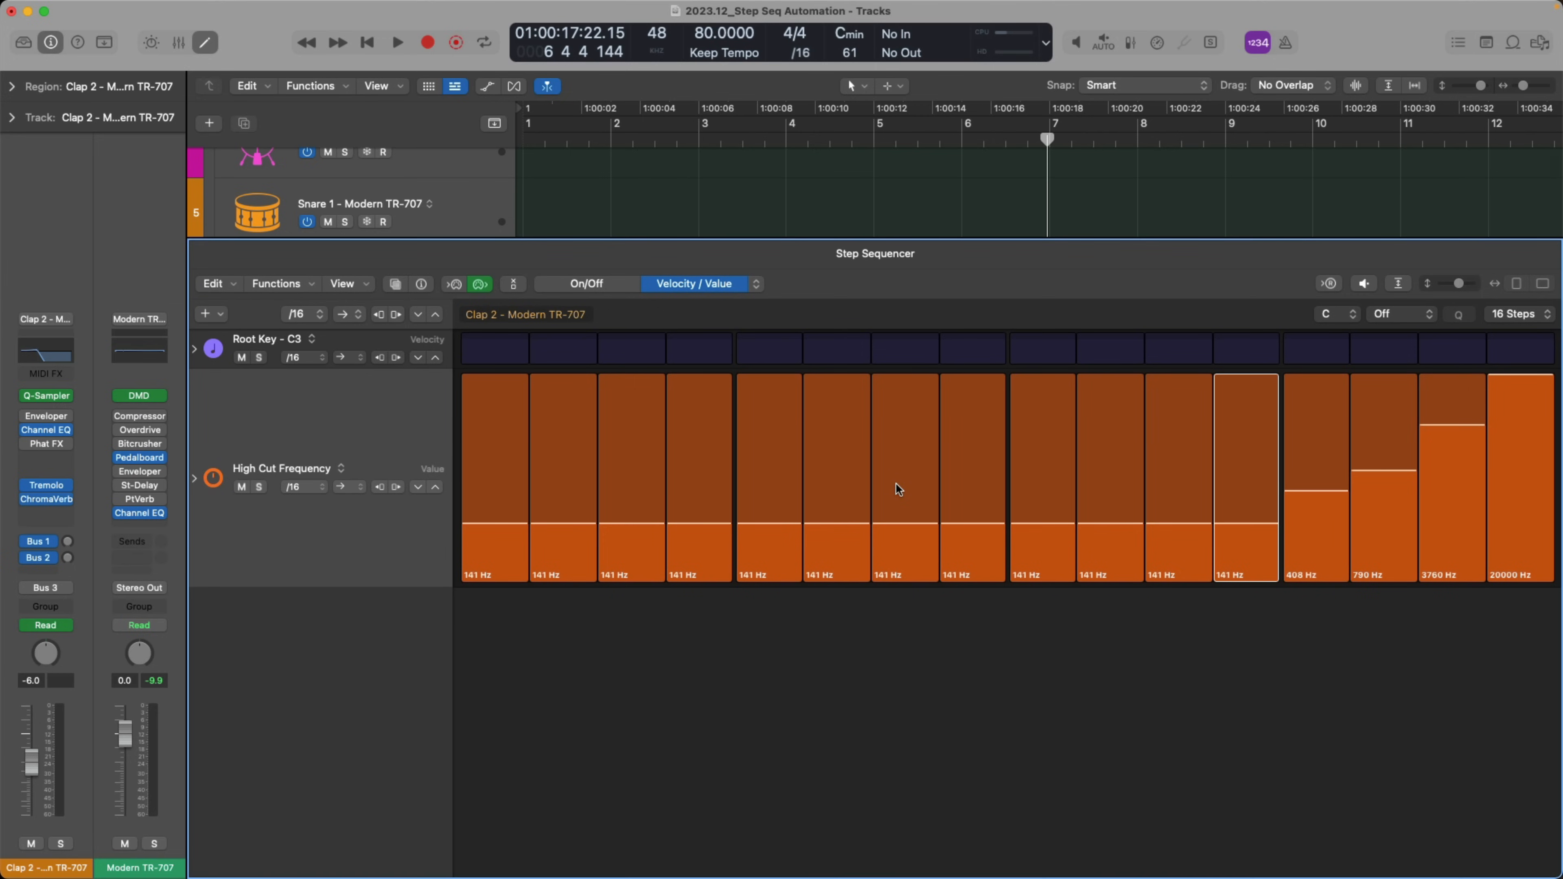
scroll(895, 210, "down", 5)
scroll(895, 210, "up", 2)
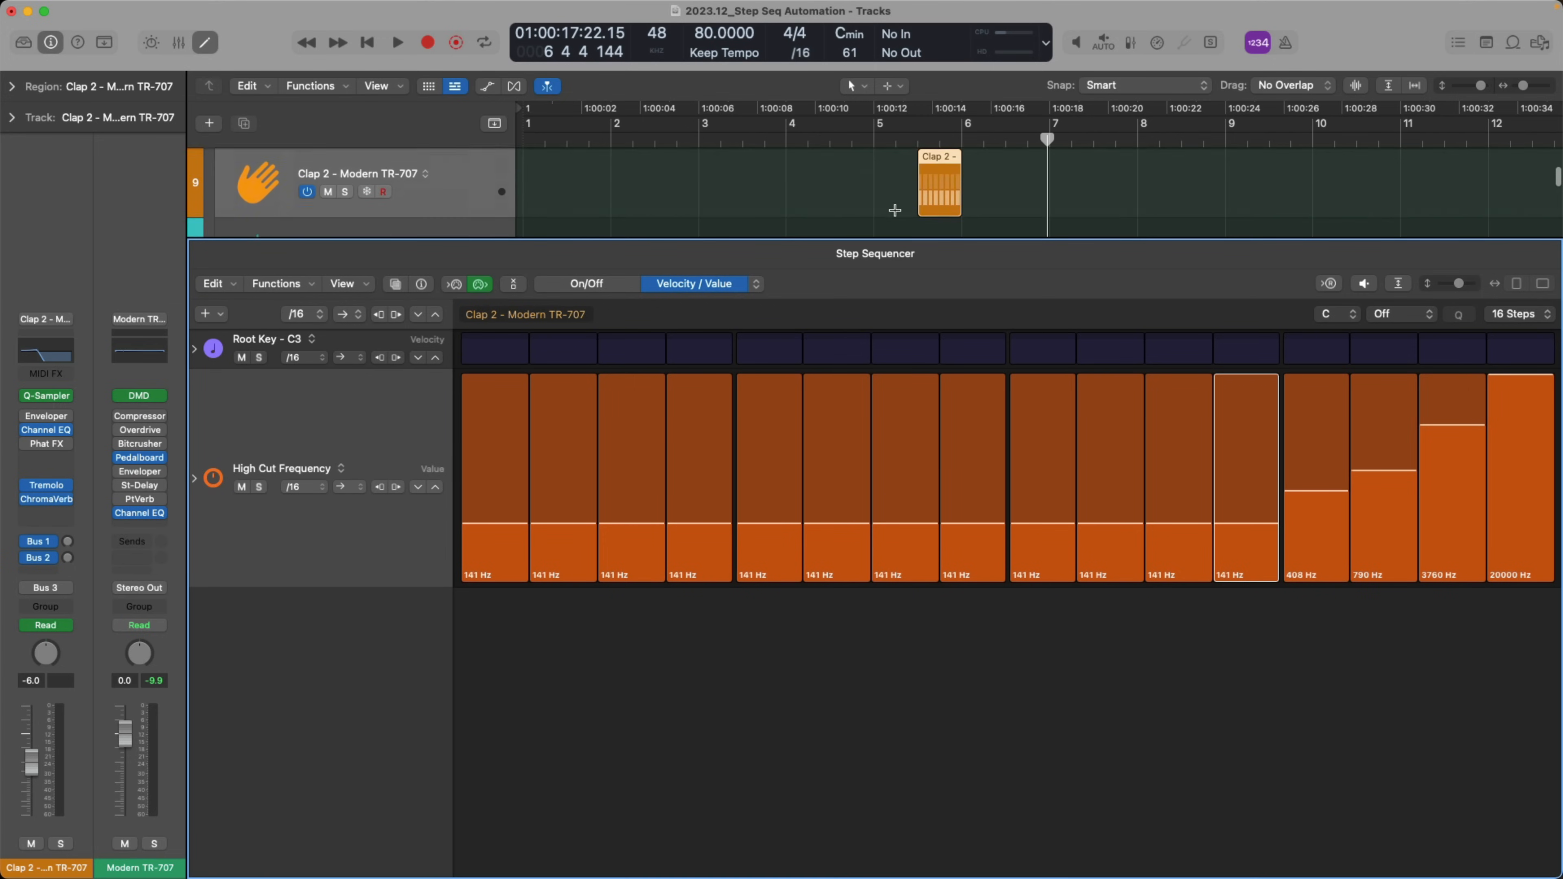
left_click_drag(868, 240, 867, 334)
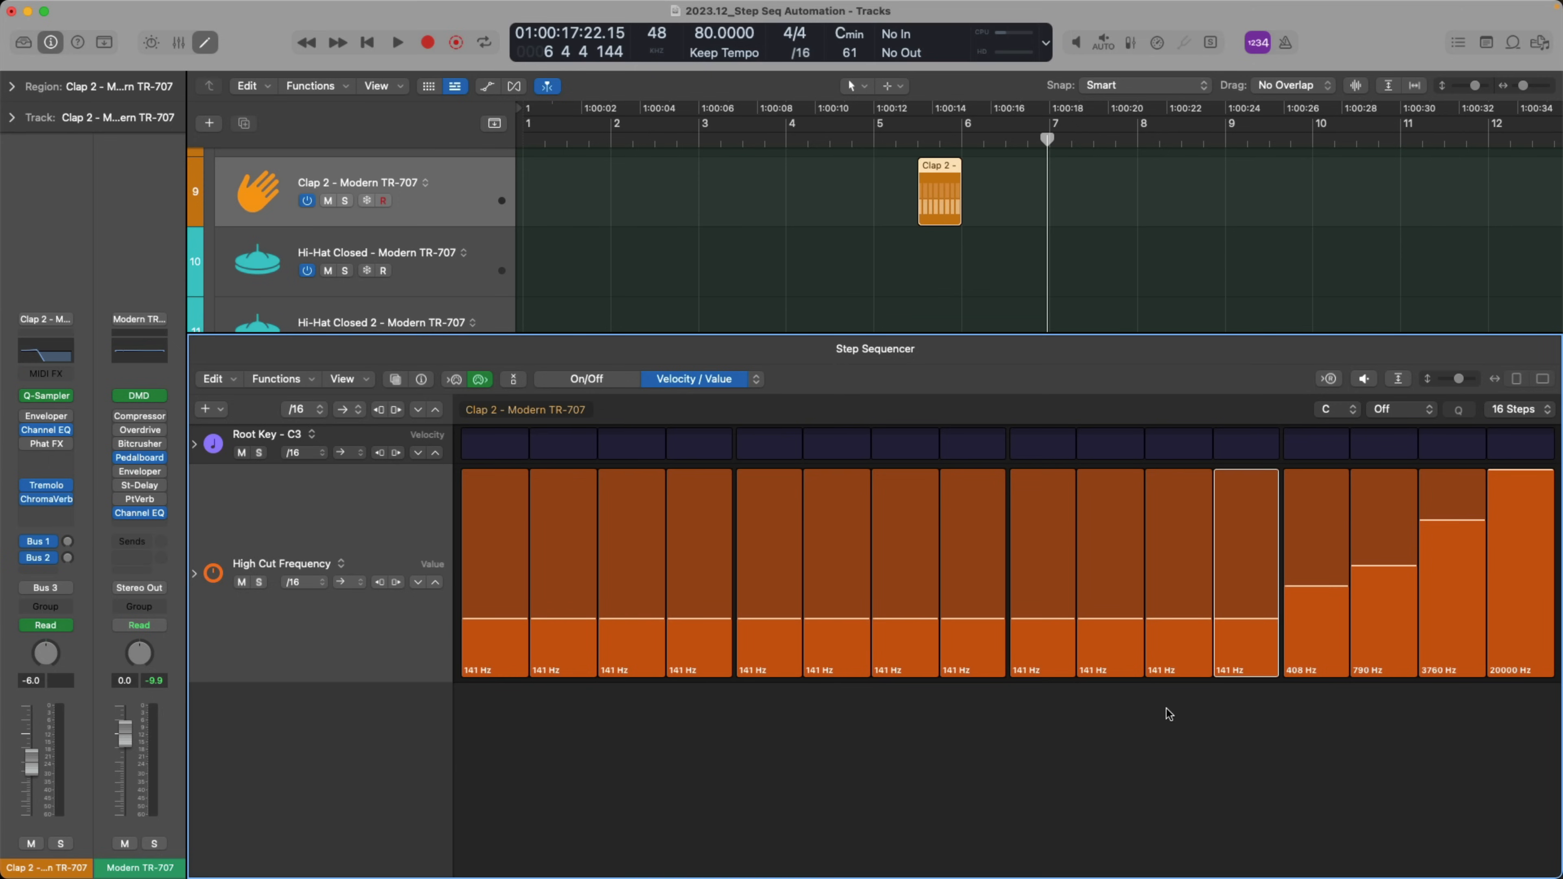
Close the Step Sequencer and select the main Modern TR-707 stack track
key("e")
scroll(971, 489, "up", 10)
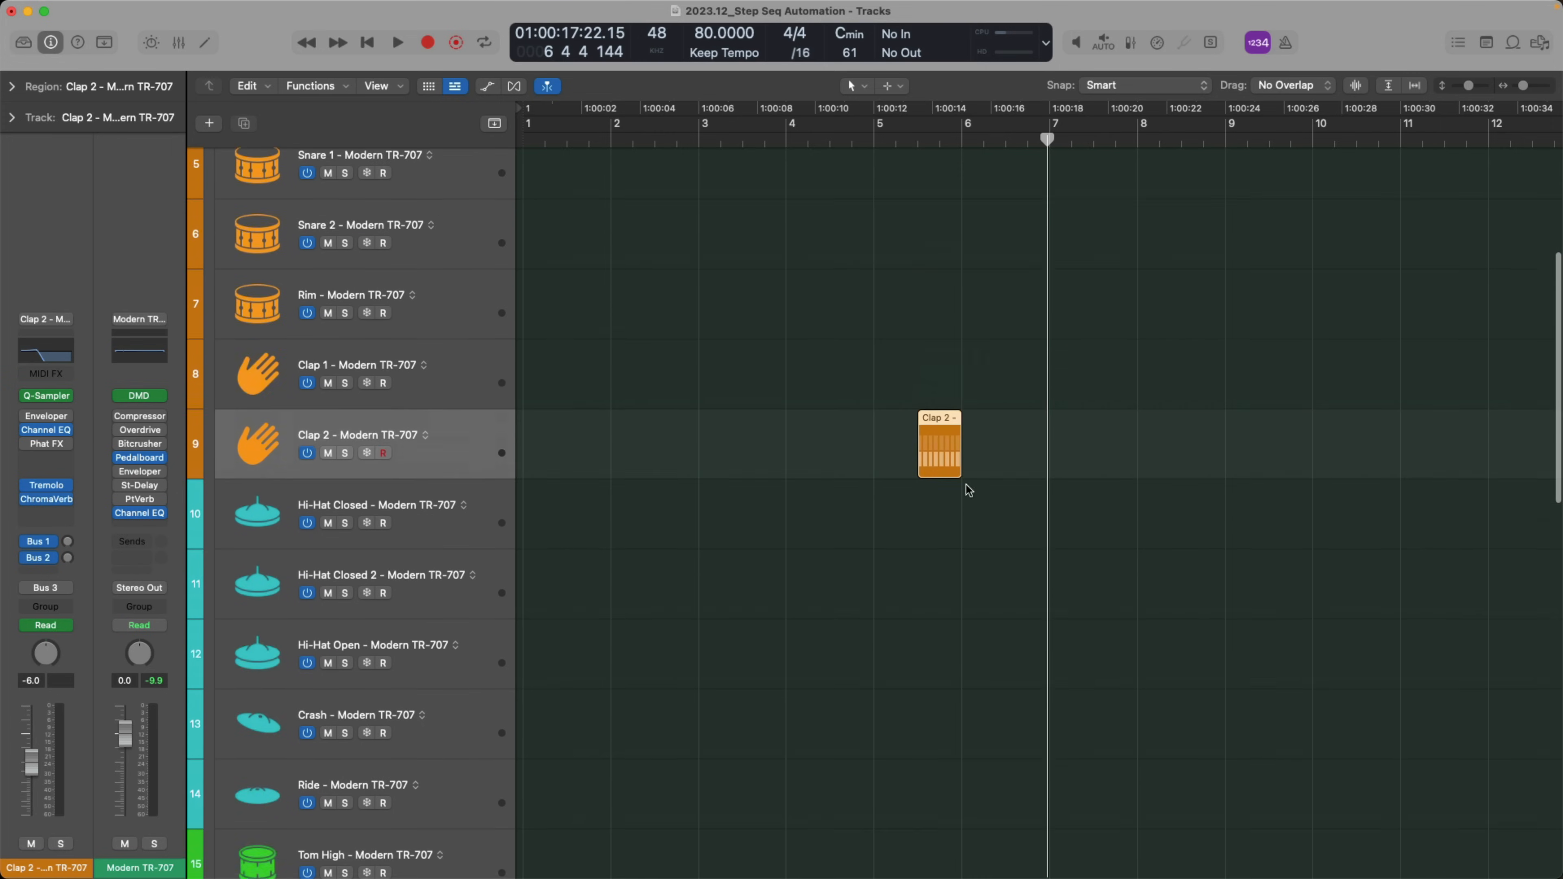
scroll(951, 473, "up", 2)
left_click(431, 220)
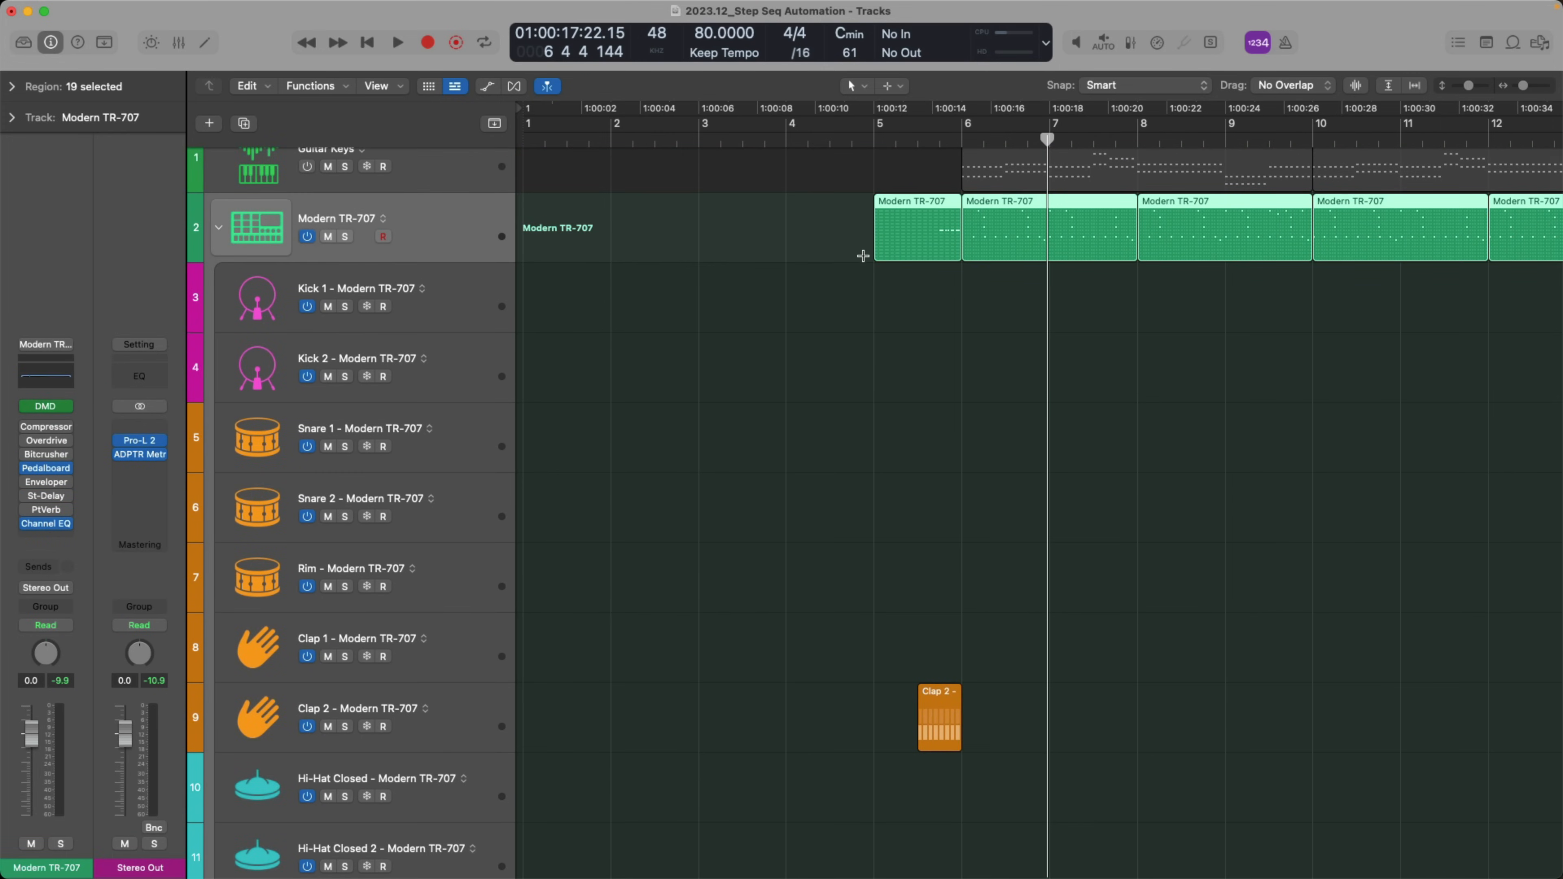
Create a pattern region on the Tom High subtrack at bar 6
scroll(831, 359, "down", 10)
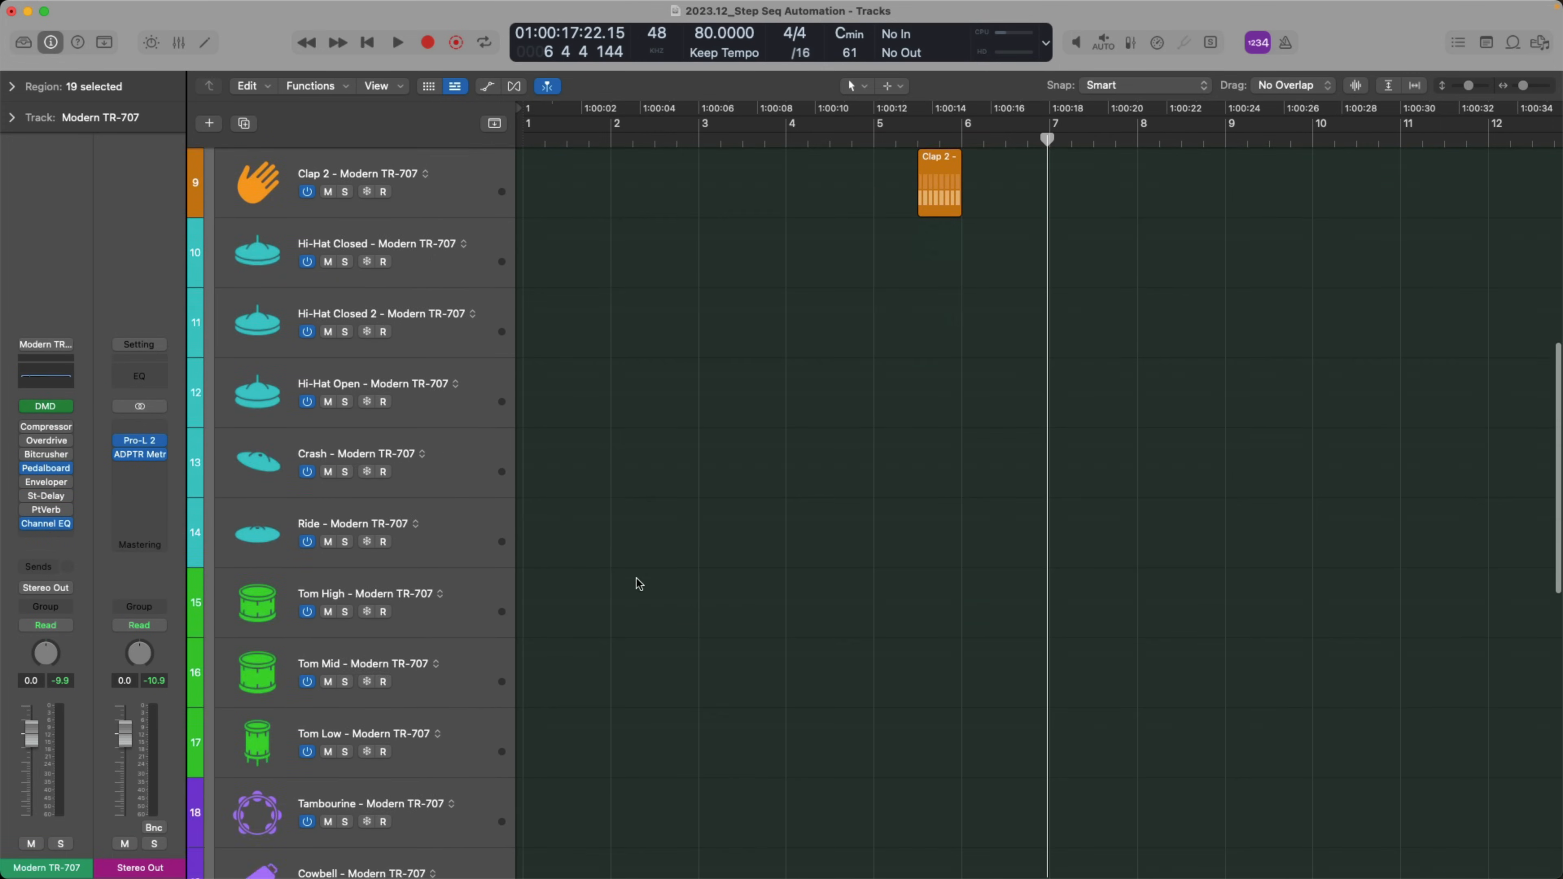
scroll(776, 587, "down", 1)
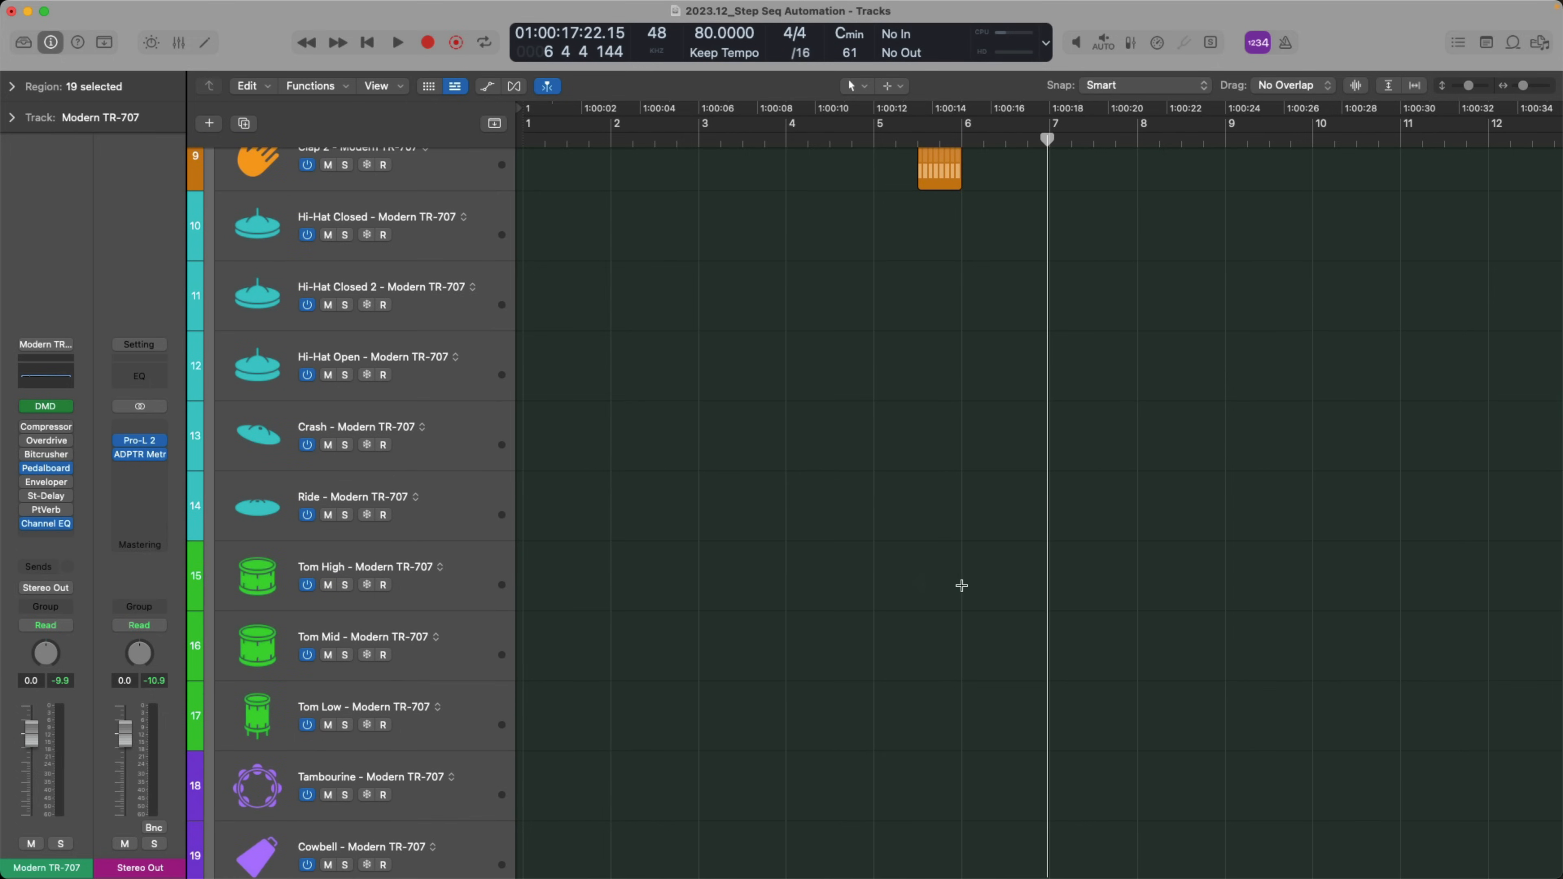
right_click(966, 588)
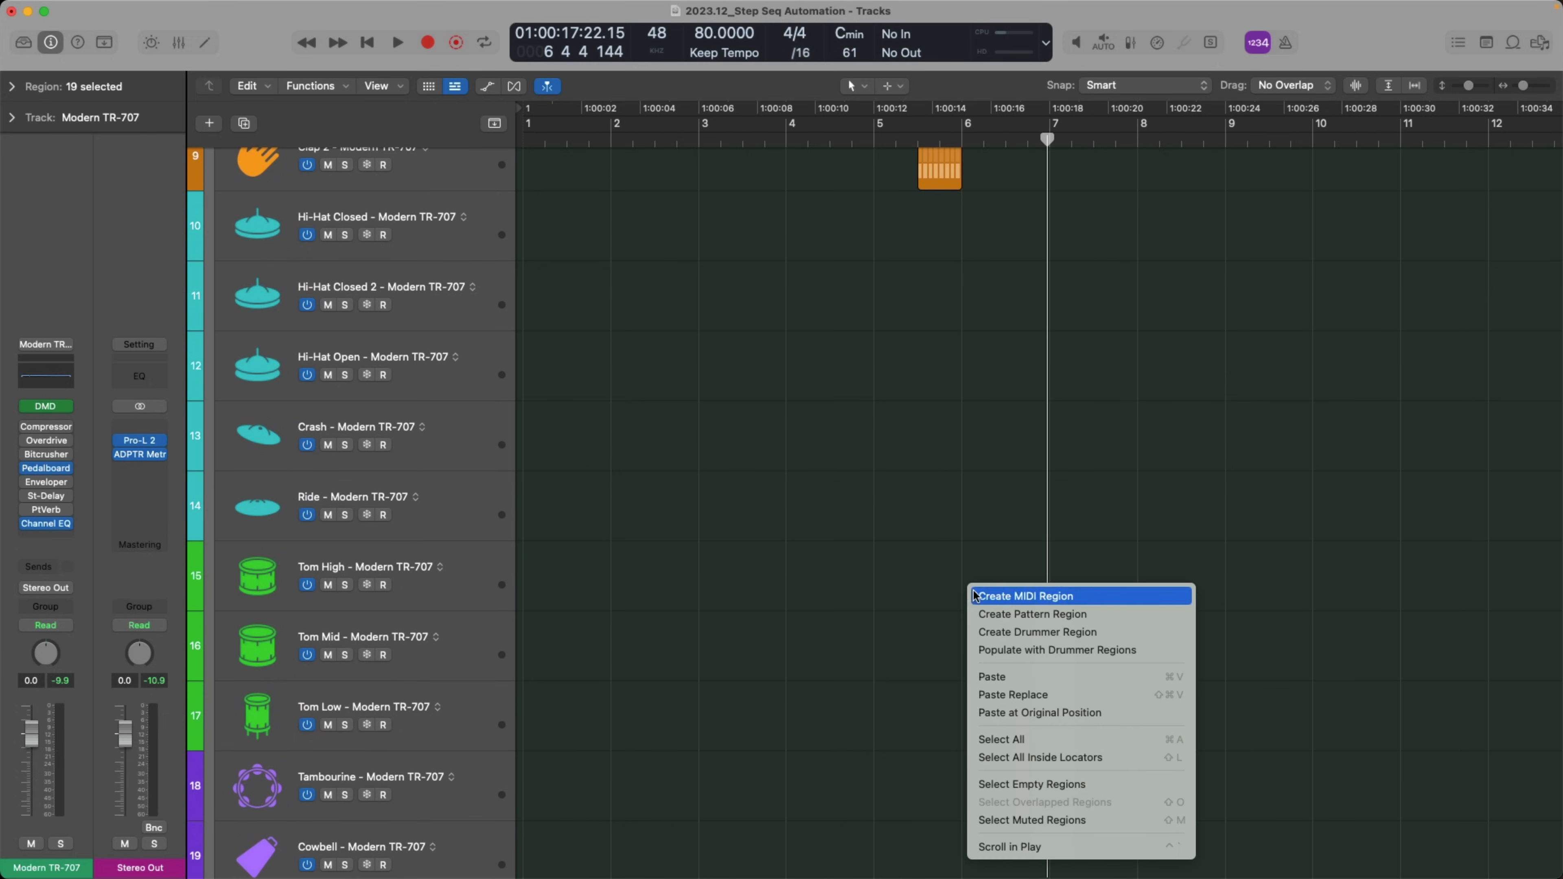
left_click(1009, 614)
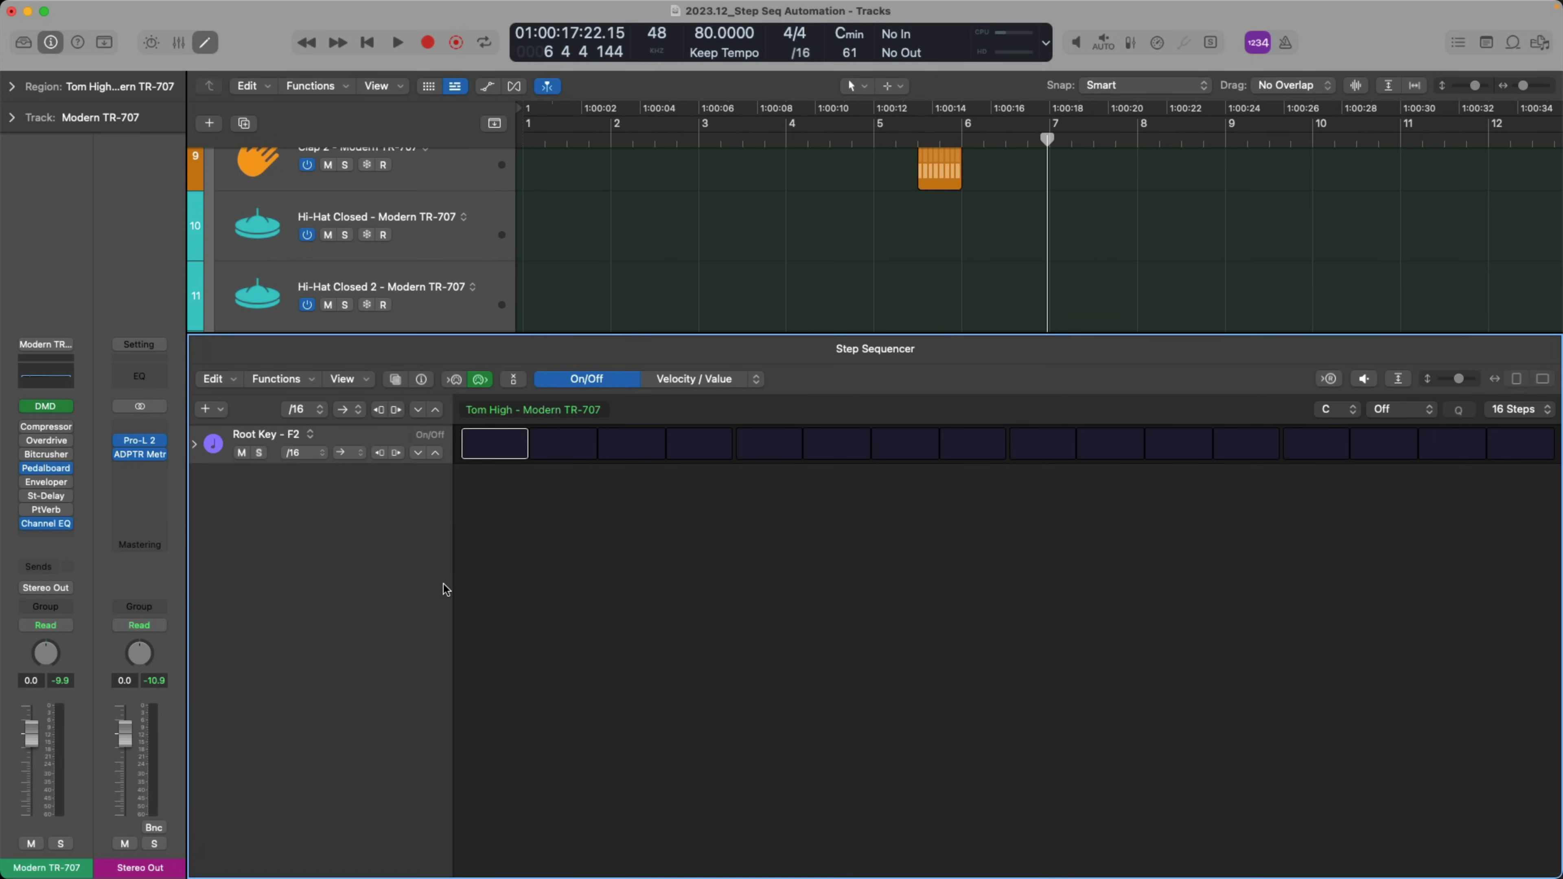
Turn on steps 1, 3, 7, 9 and 13 in the Tom High pattern's root key row and close the editor
left_click(501, 450)
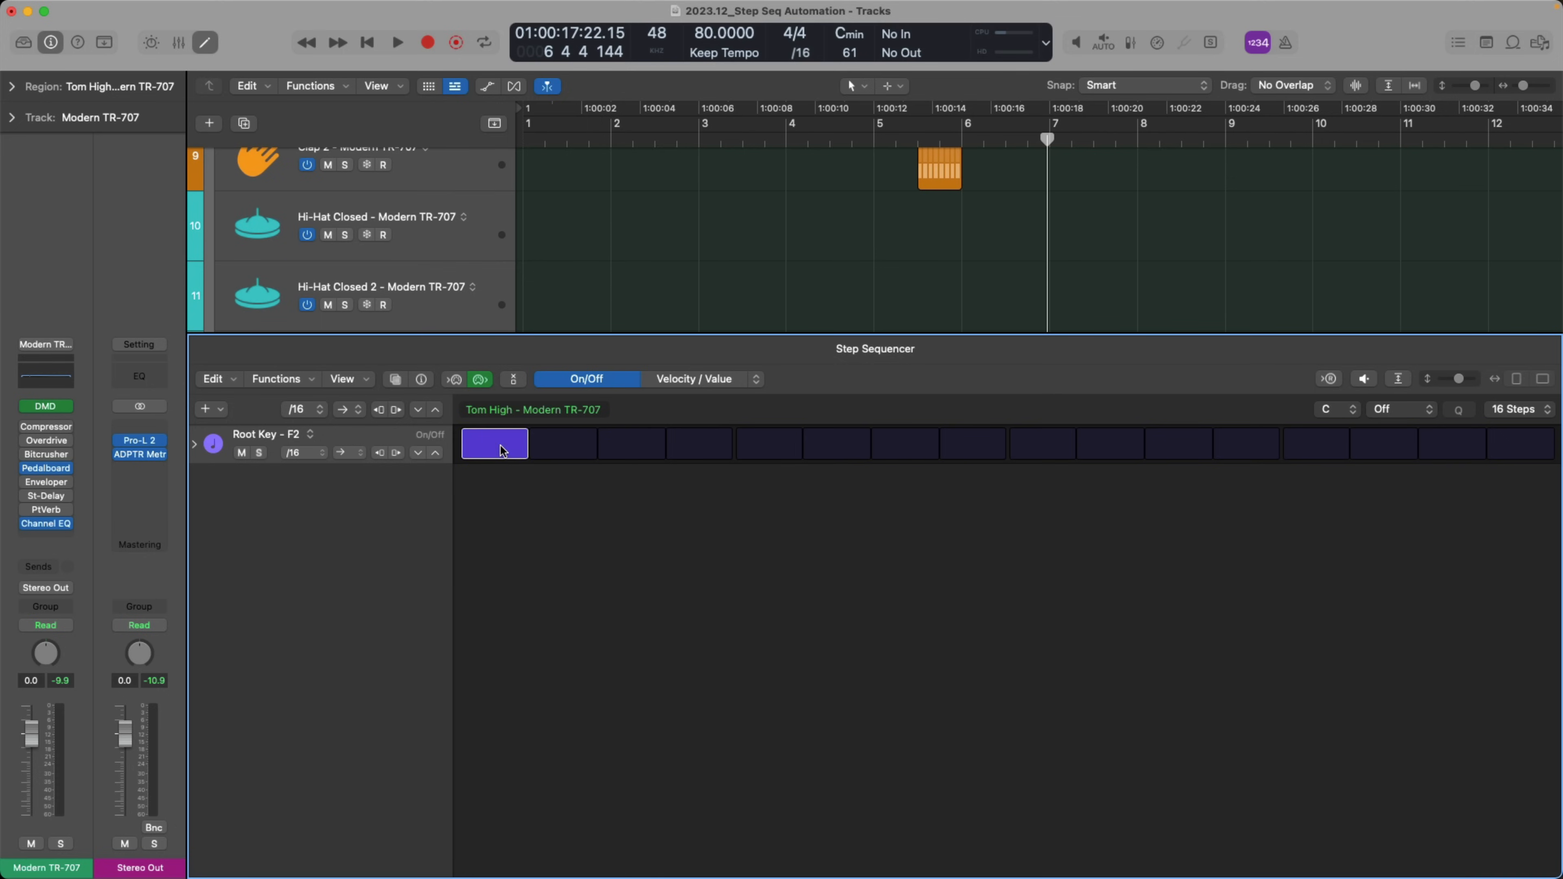
left_click(621, 444)
left_click(926, 455)
left_click(1074, 447)
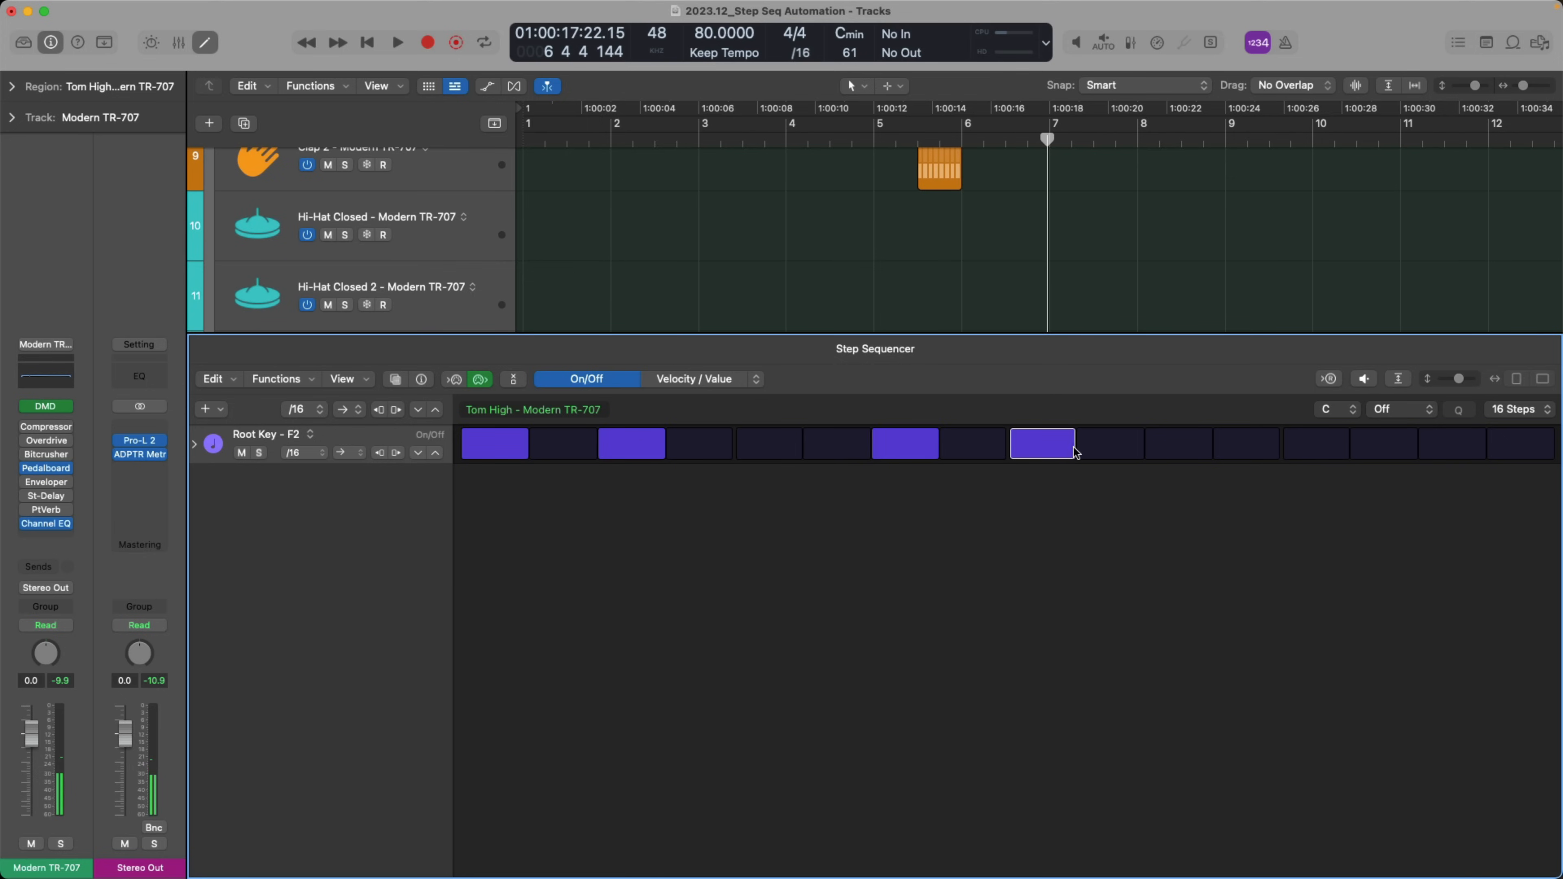
left_click(1290, 449)
key("e")
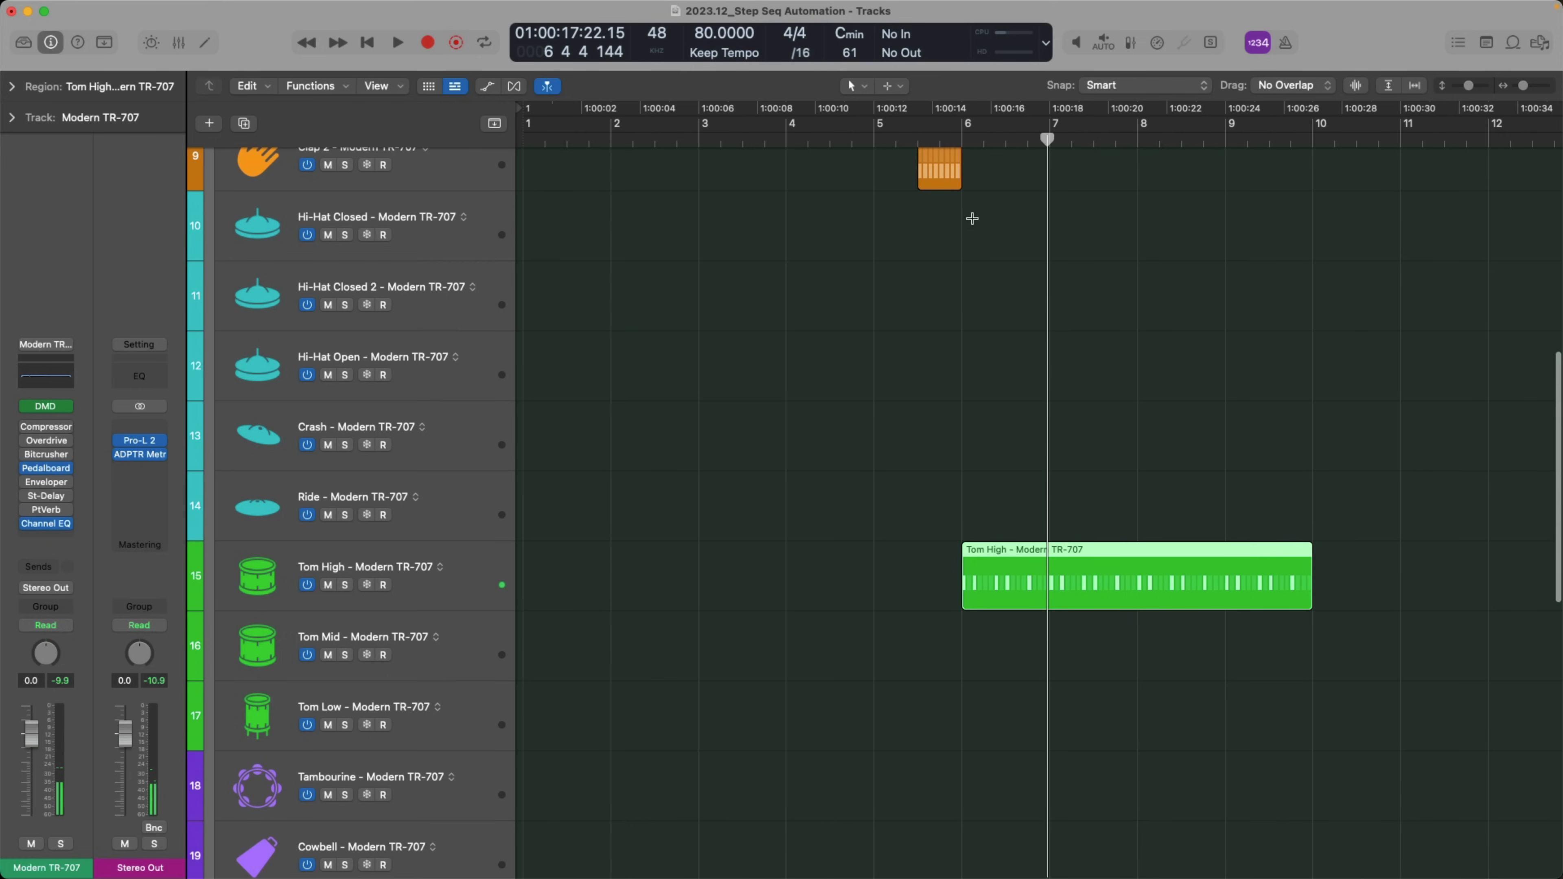
Play the Tom High pattern with the mix from just before bar 6, and delete the pattern region
double_click(940, 139)
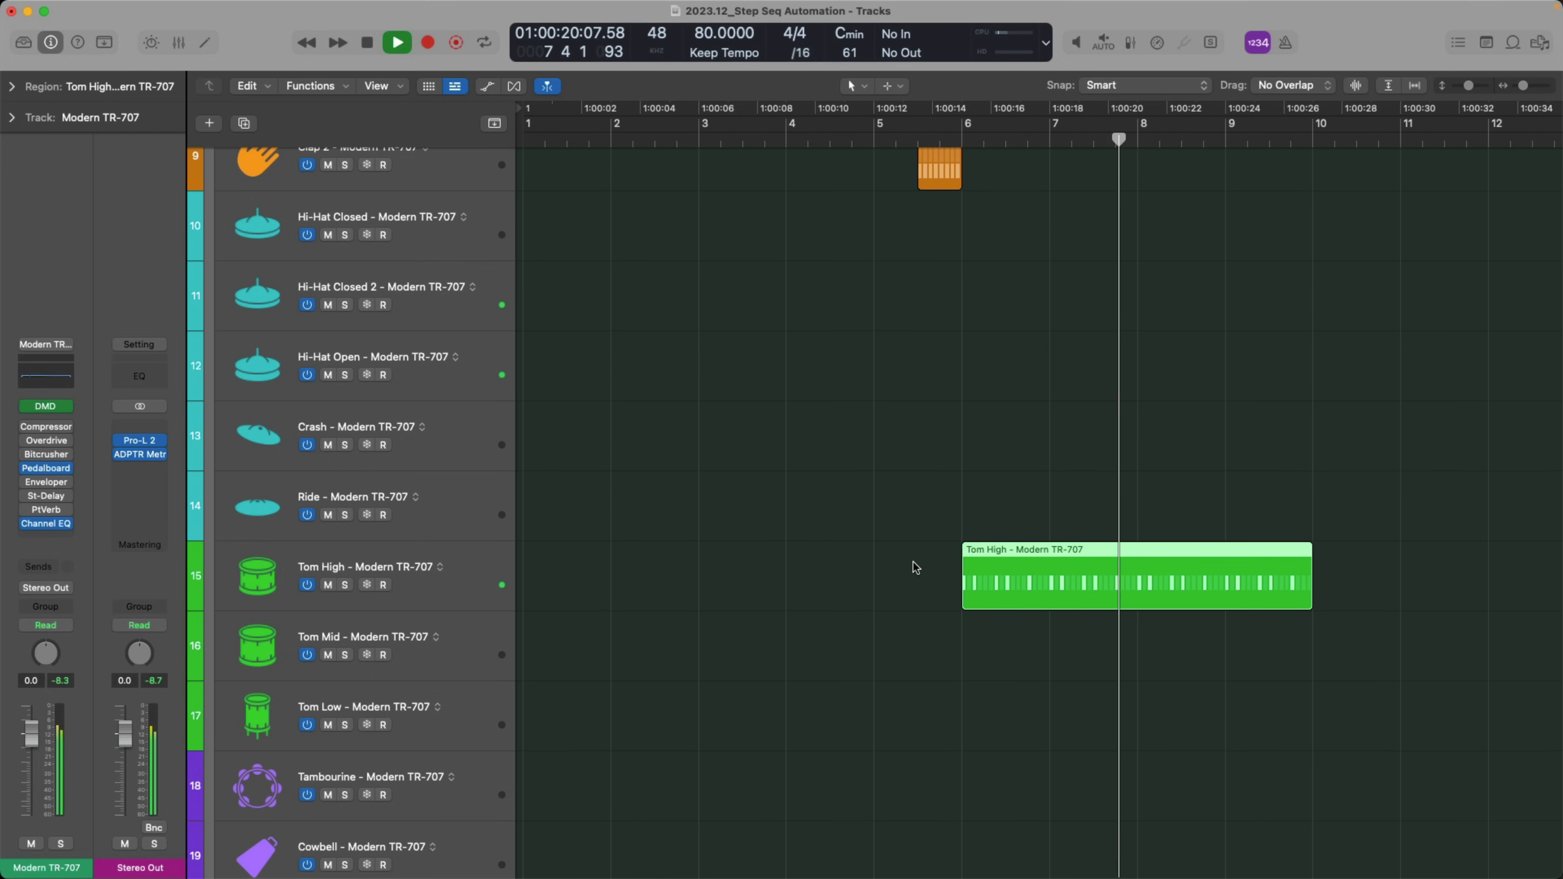
key("space")
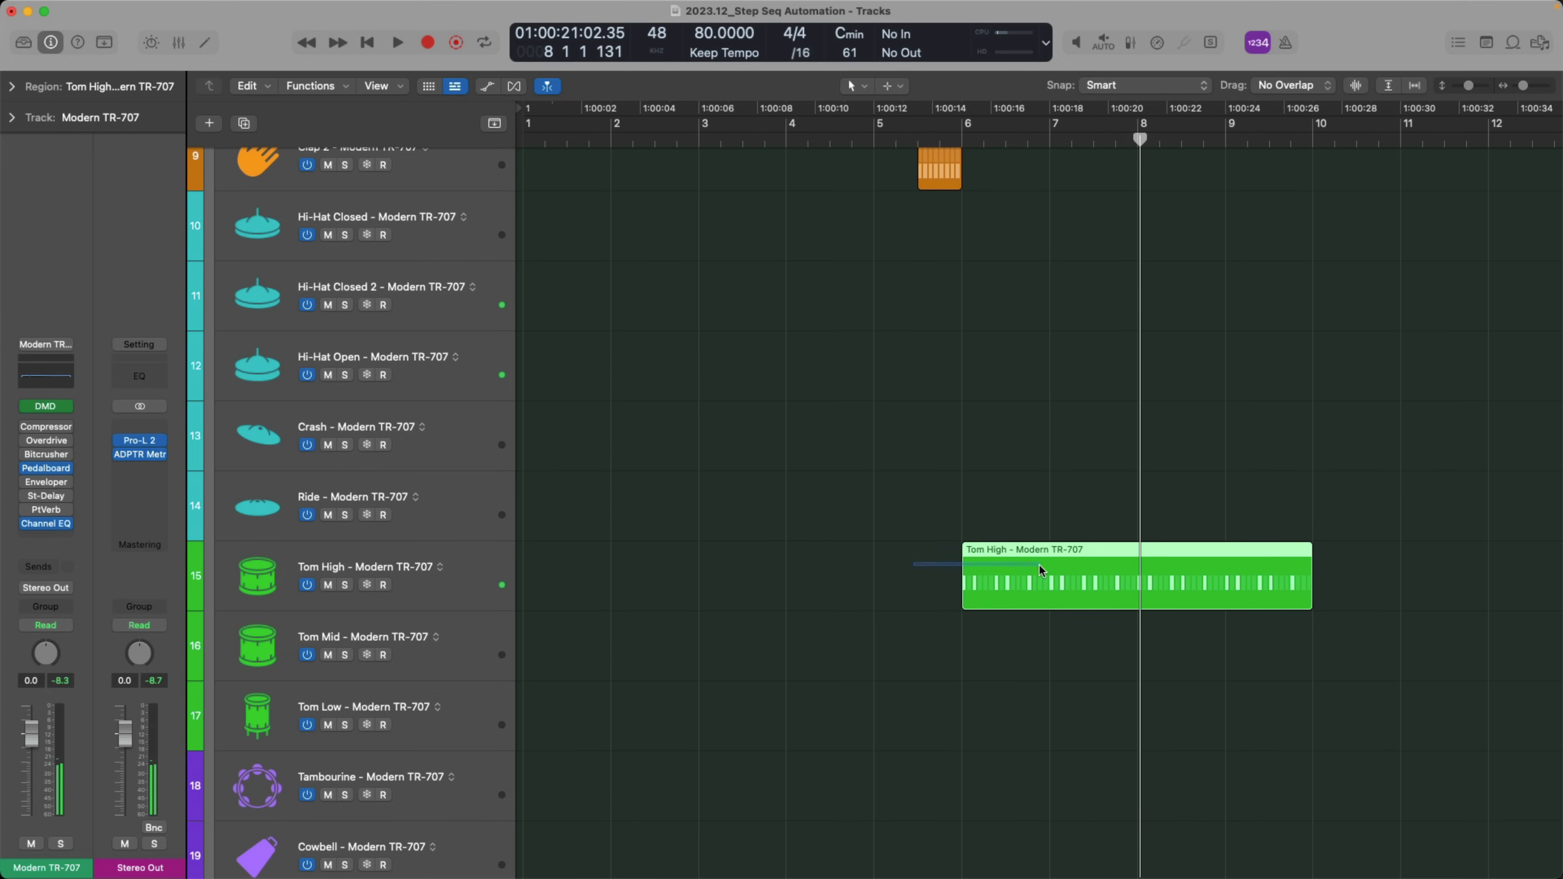
key("Delete")
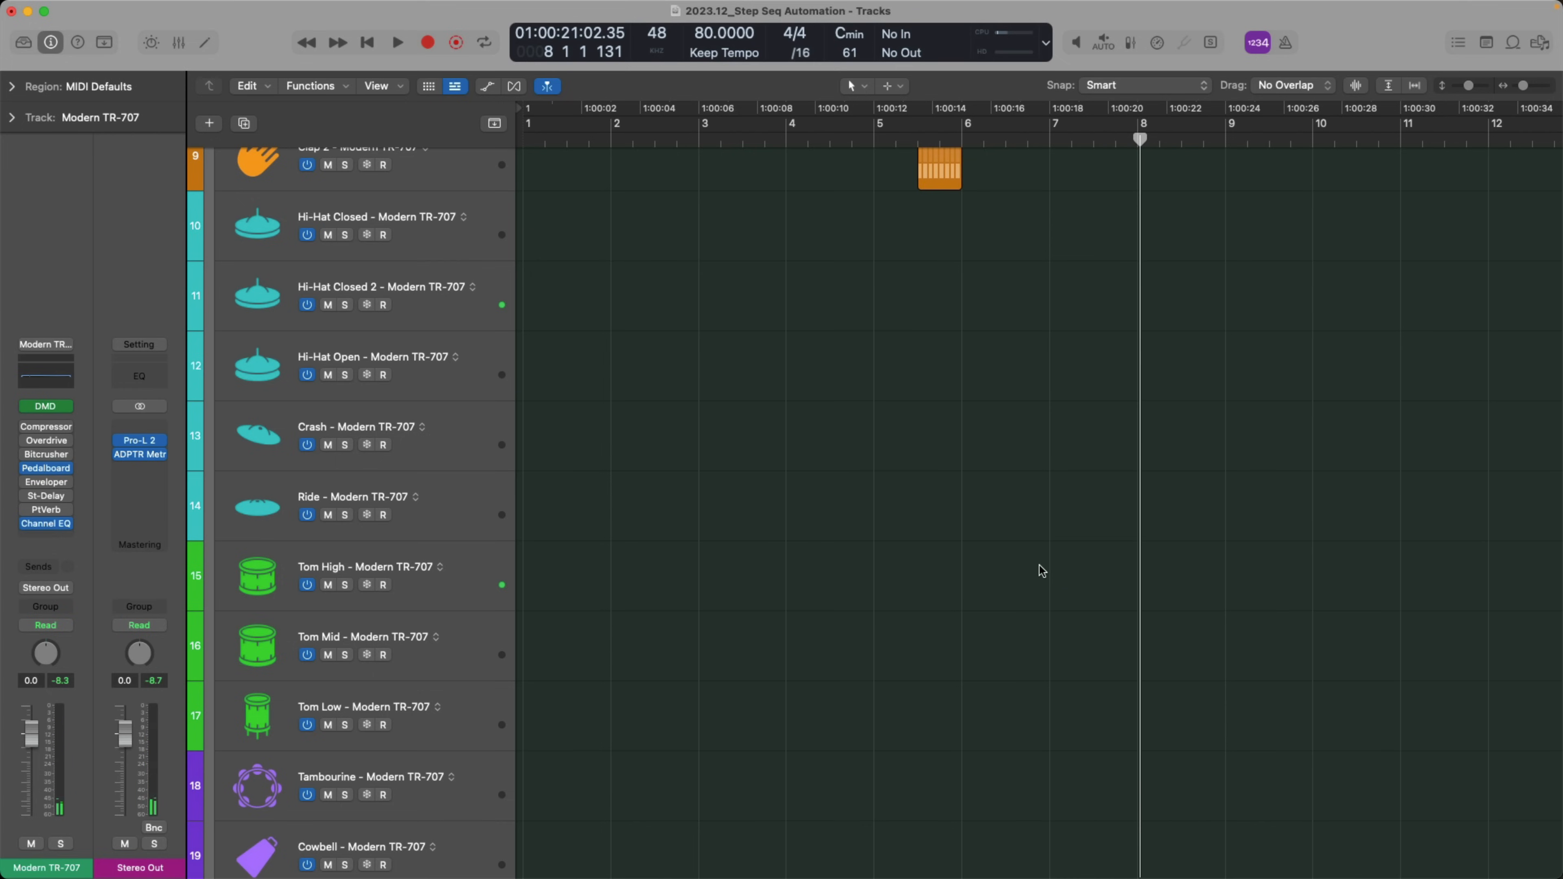
Reopen the Clap 2 pattern region in the Step Sequencer and select the Clap 2 track to show its channel strip
scroll(1042, 571, "up", 4)
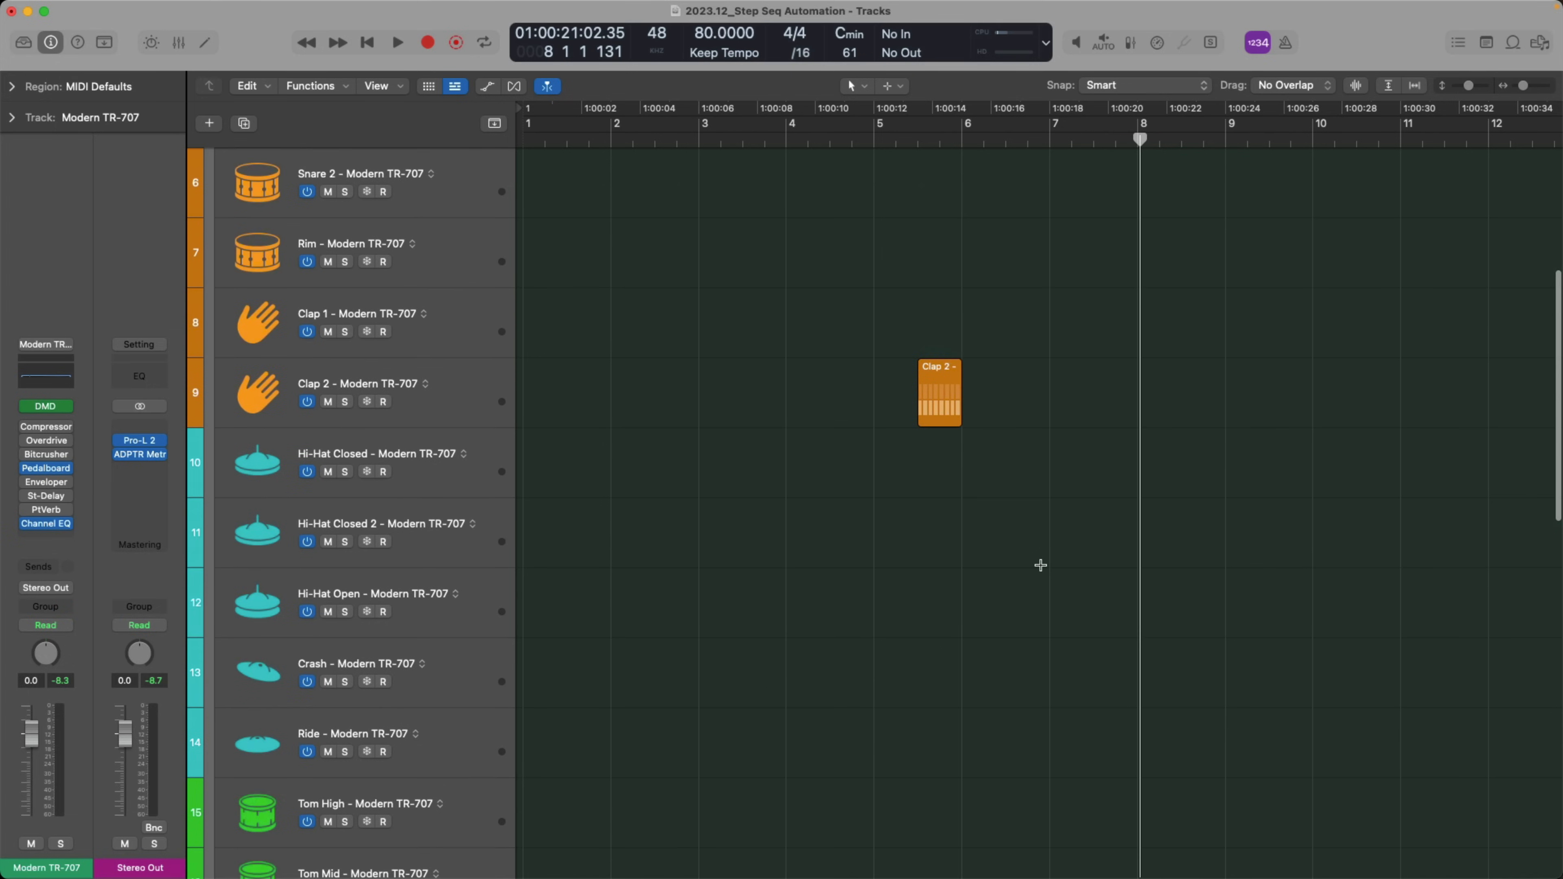
left_click(947, 372)
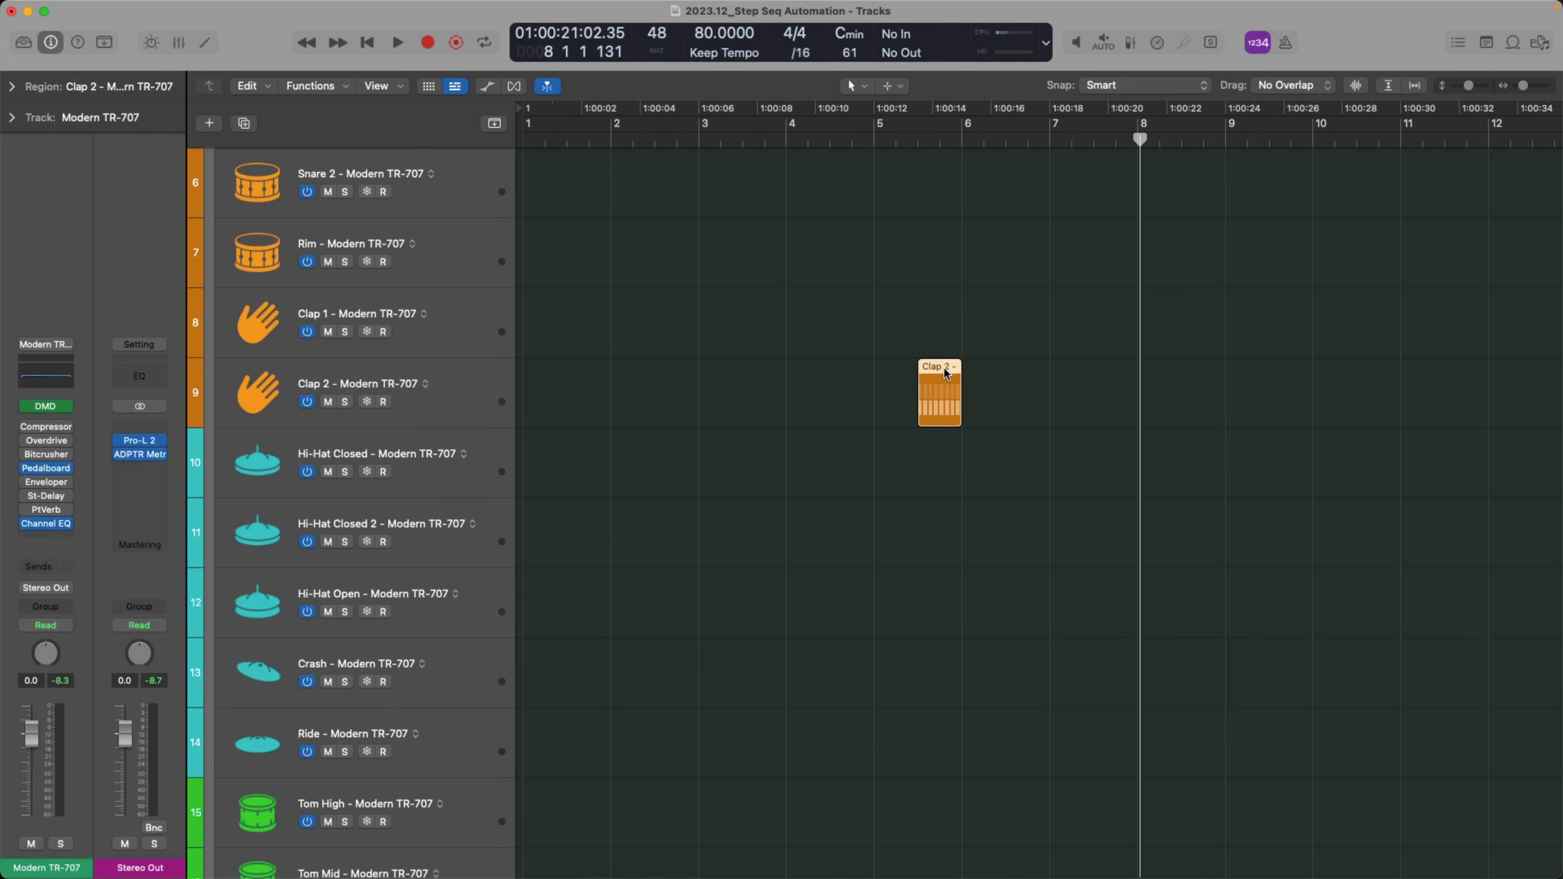
double_click(947, 373)
scroll(898, 271, "down", 2)
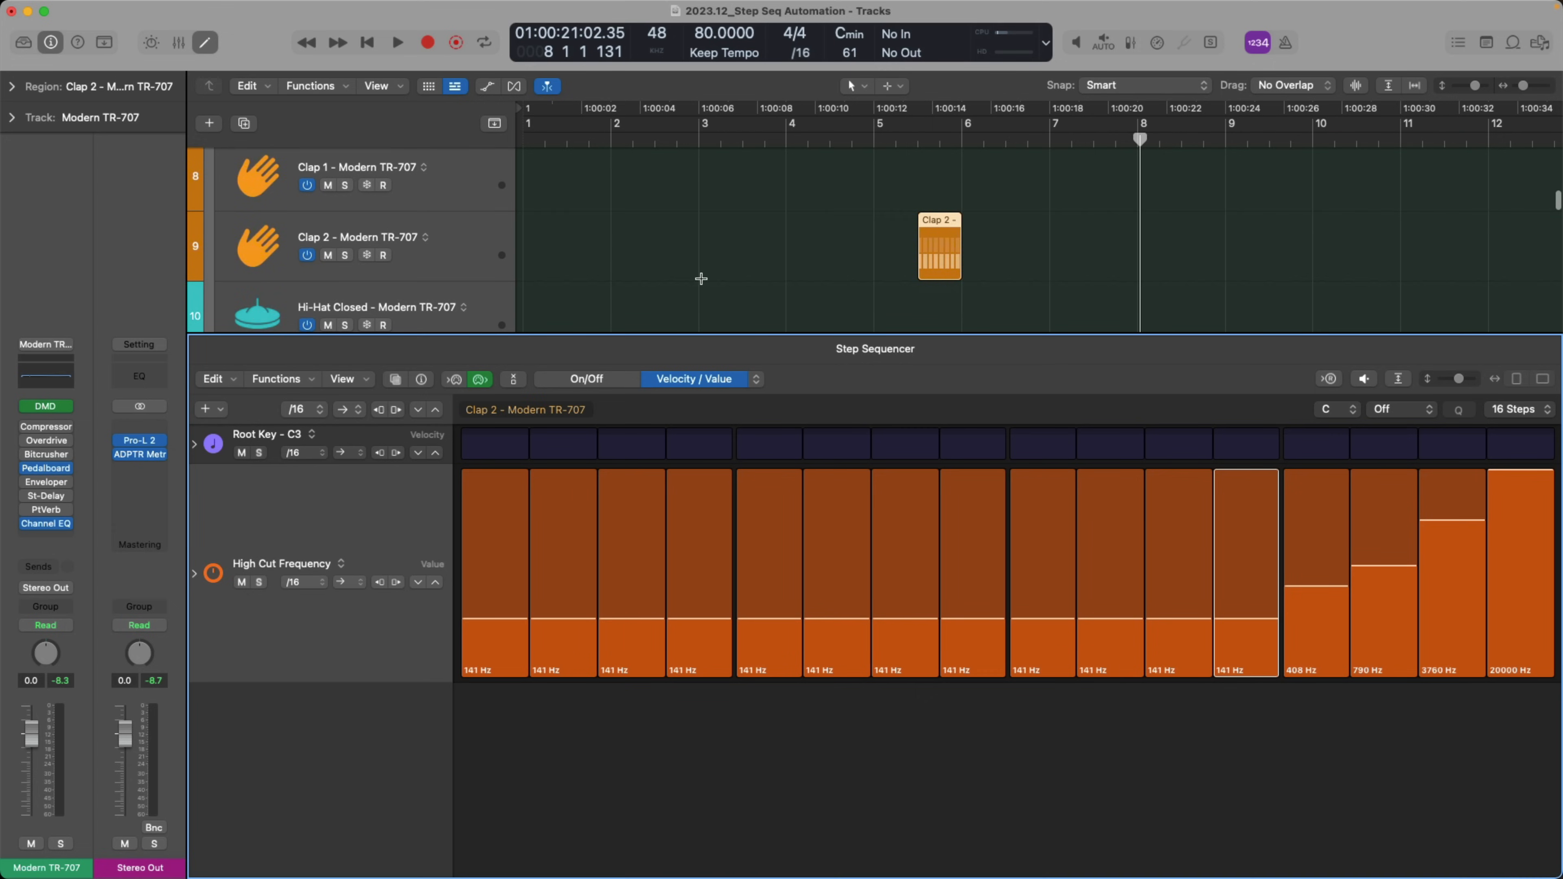
left_click(261, 254)
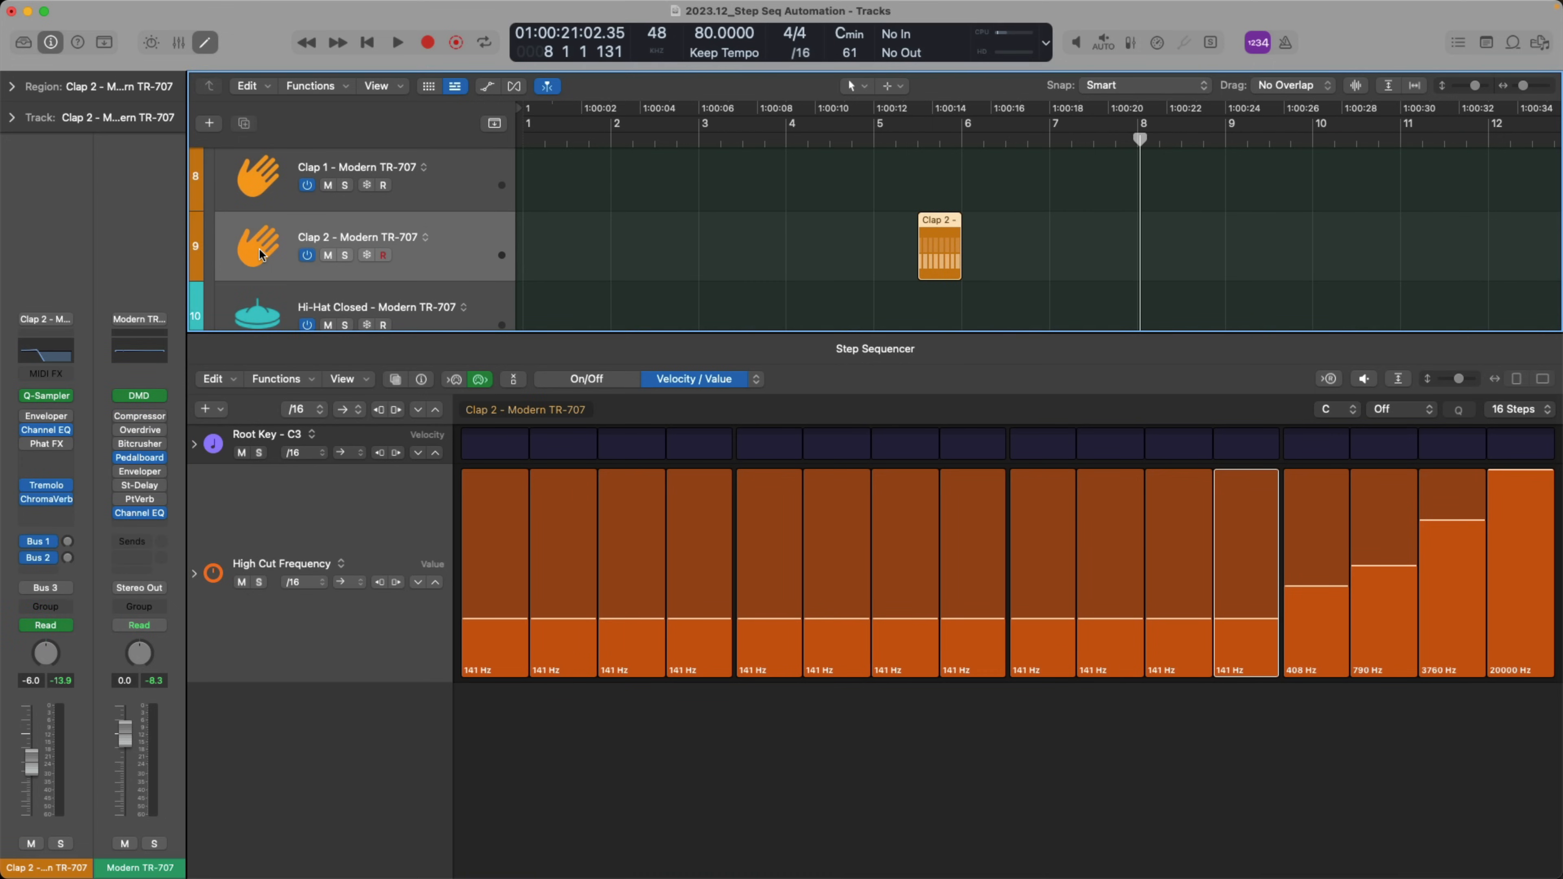
Play the Clap 2 automation from about bar 5 with its Channel EQ open, stop playback and close the EQ
left_click(47, 432)
left_click_drag(771, 213, 444, 103)
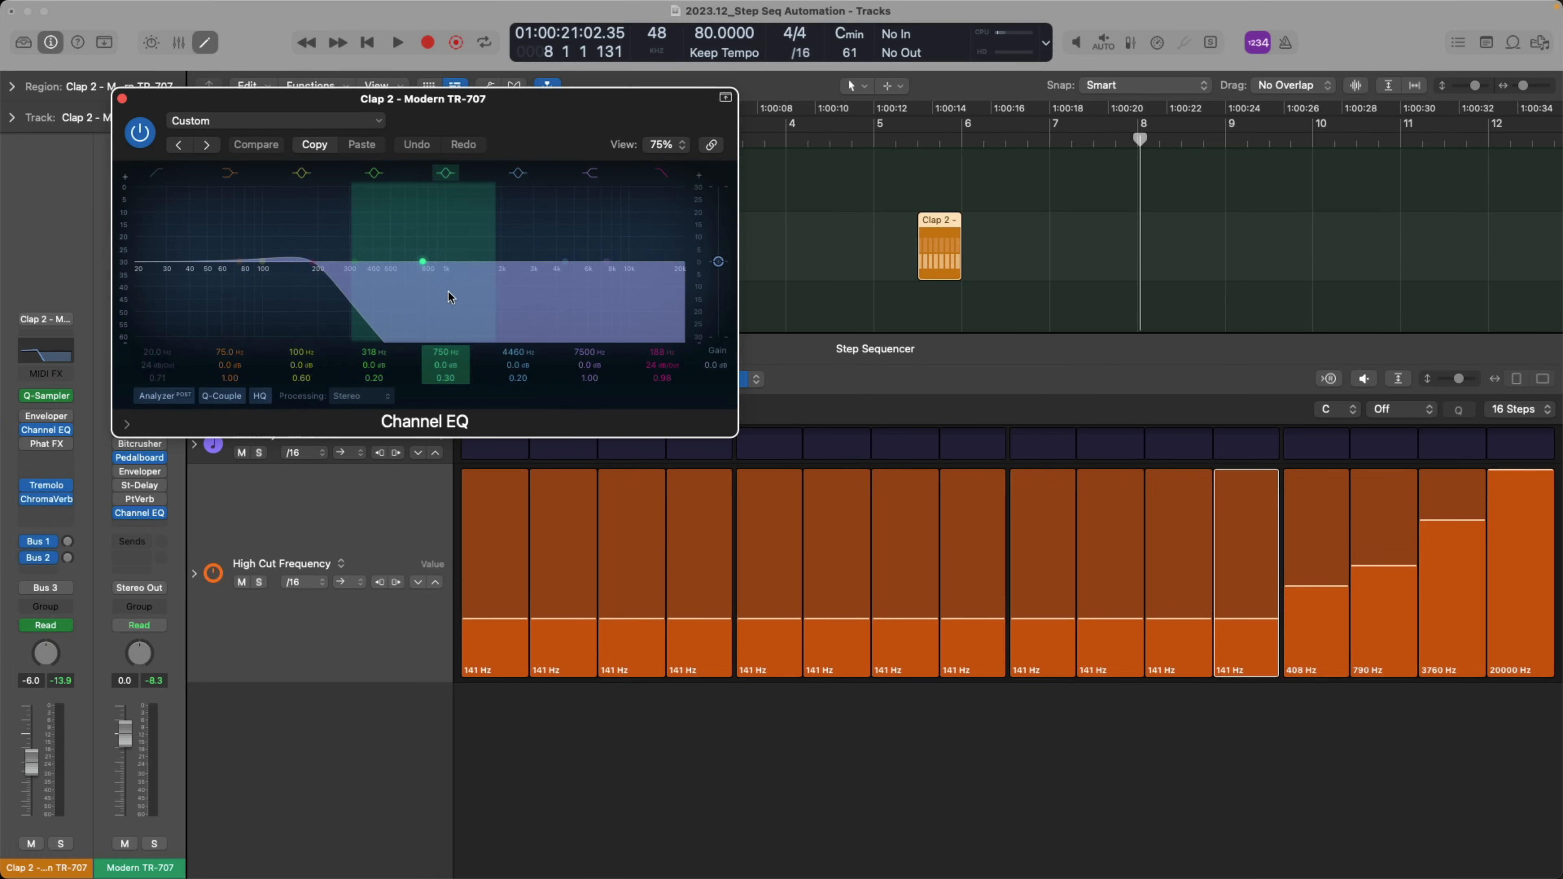
left_click(884, 141)
key("space")
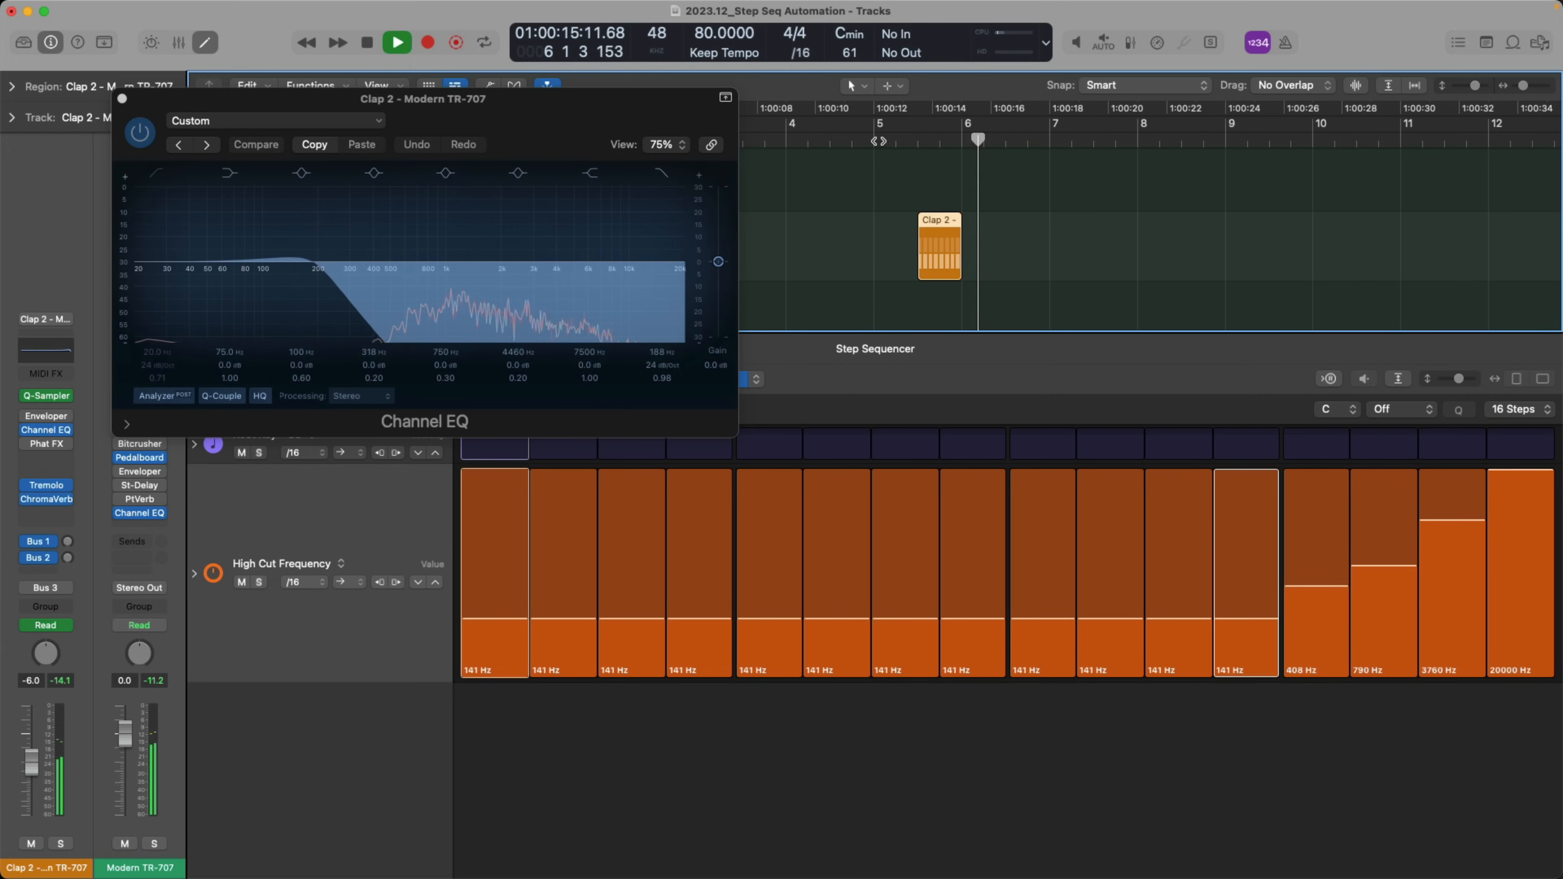
key("space")
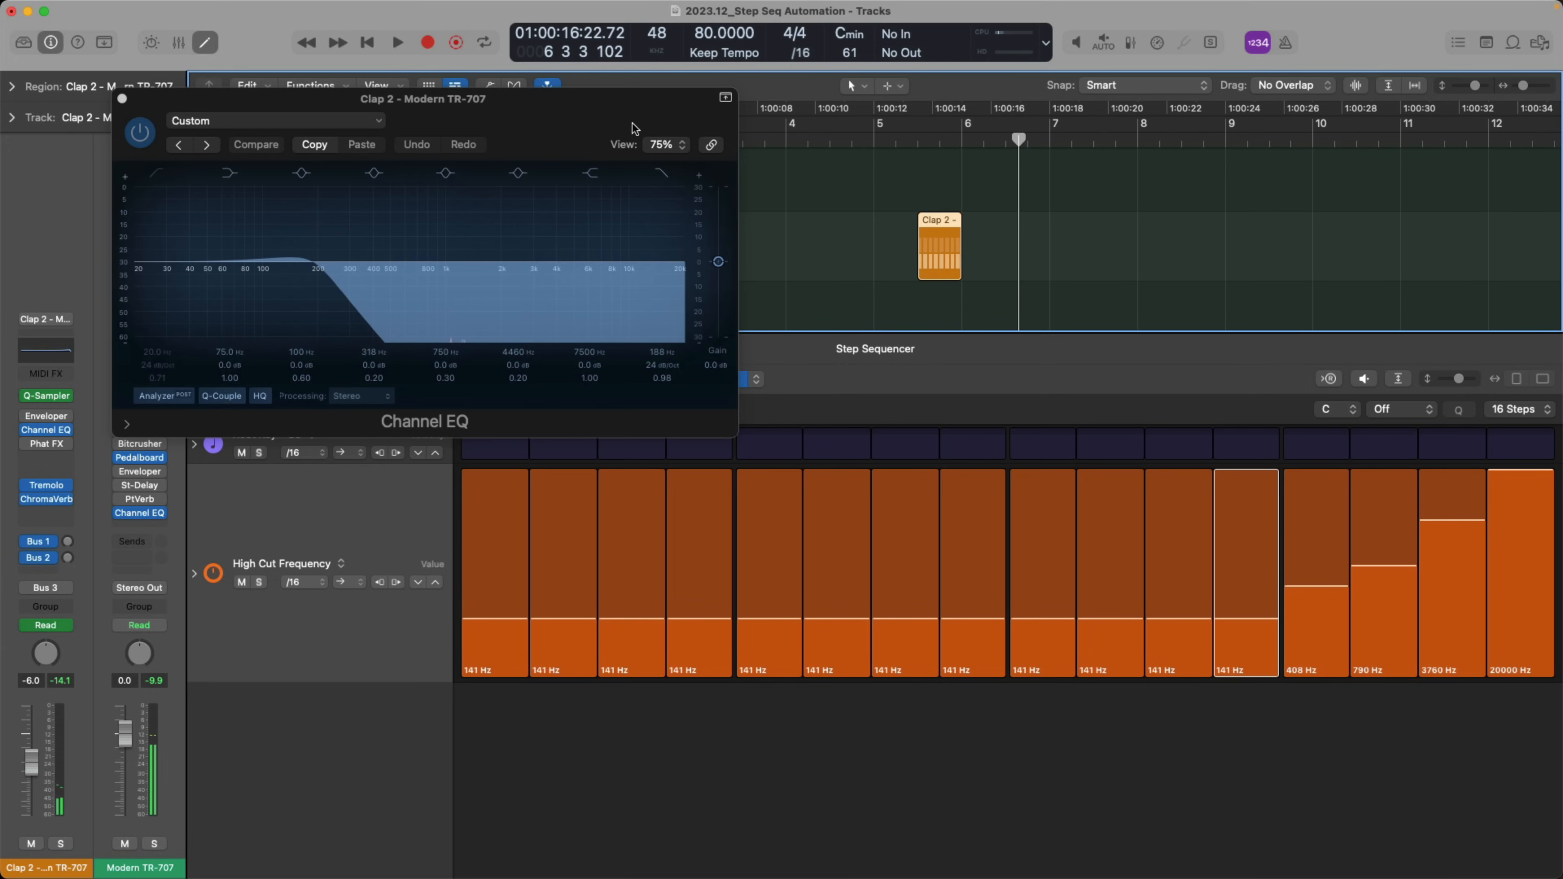
left_click_drag(633, 120, 688, 125)
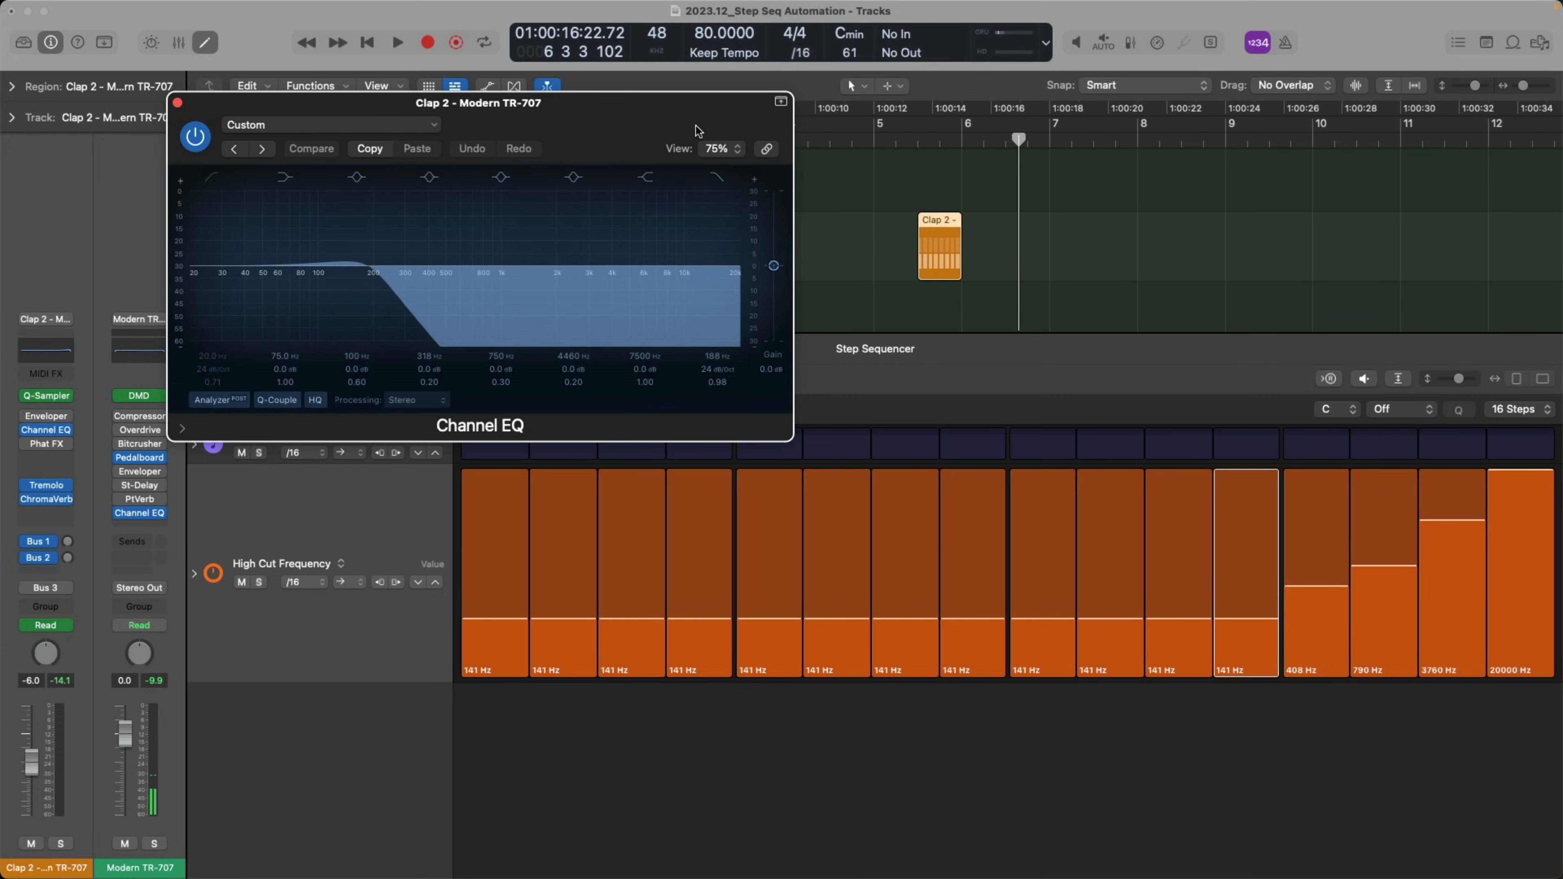
left_click(177, 103)
Delete the High Cut Frequency automation row from the Clap 2 pattern
right_click(340, 506)
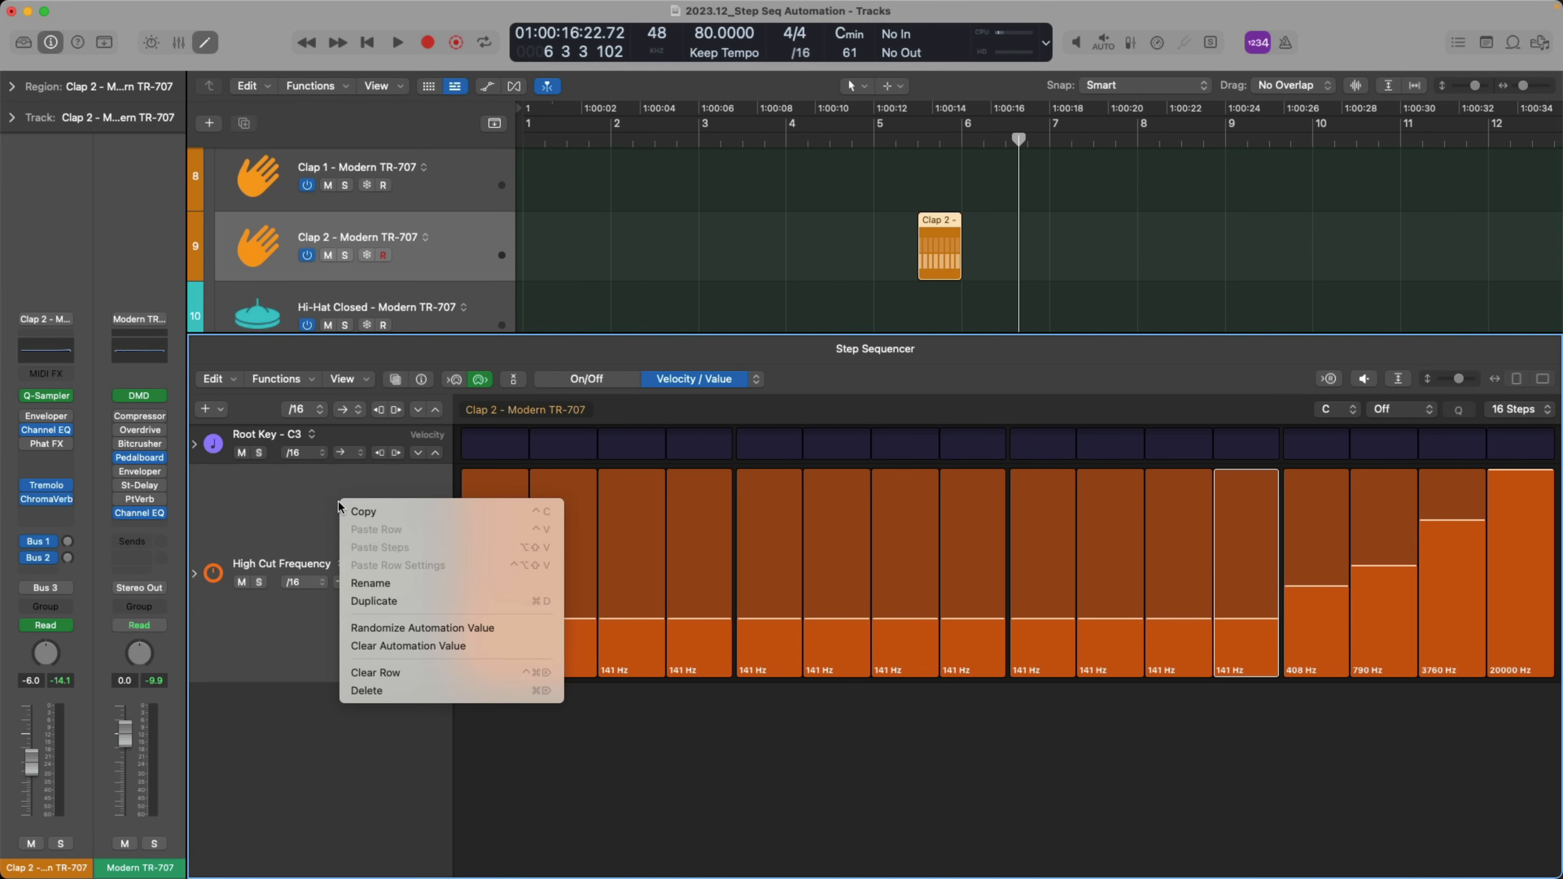
left_click(394, 691)
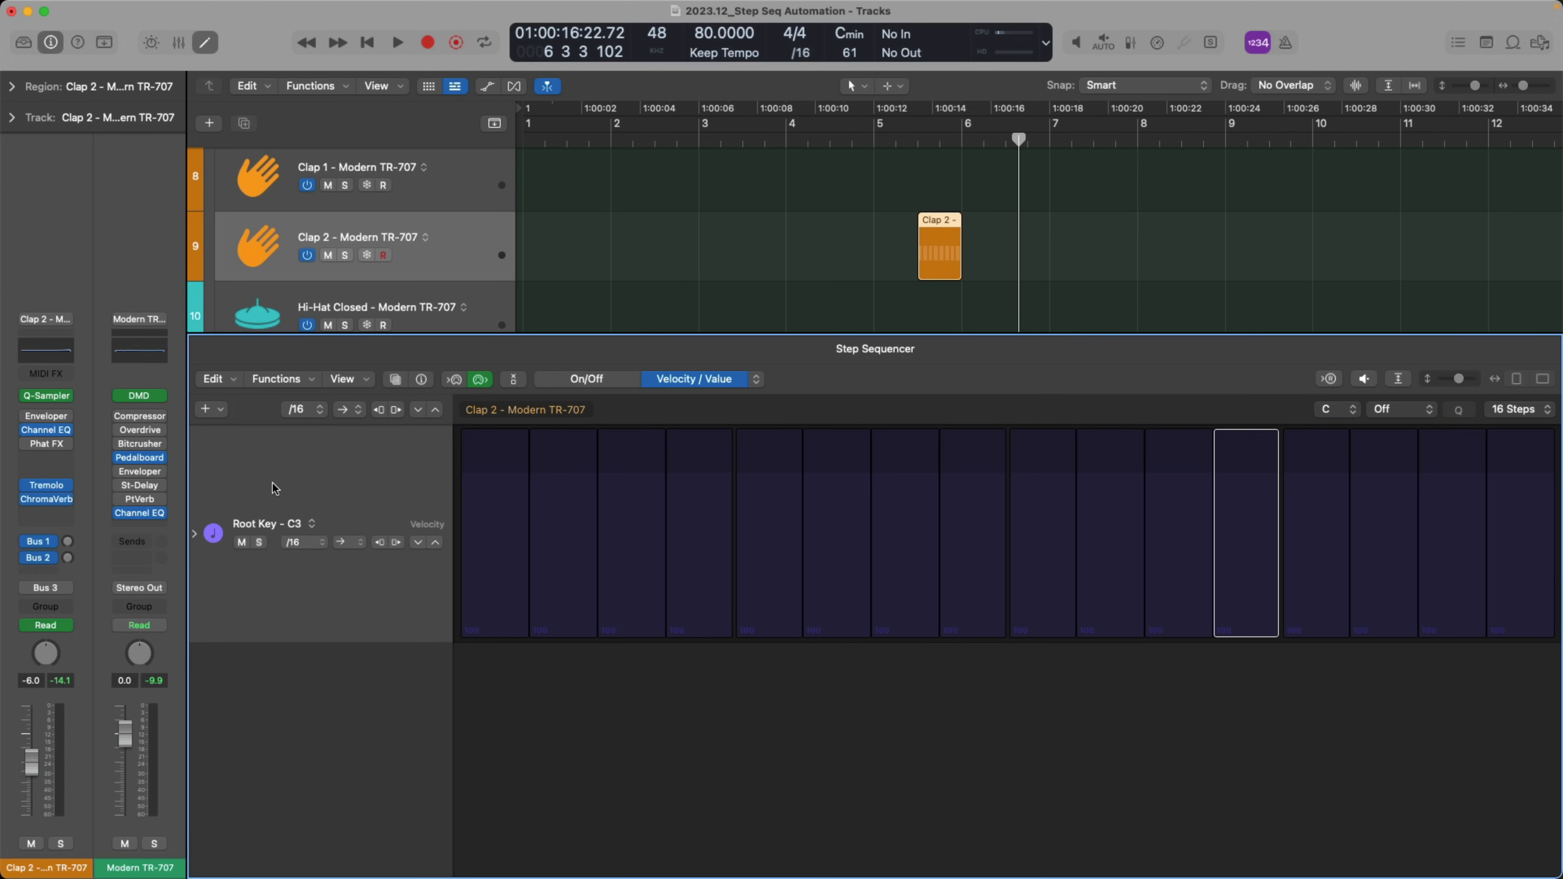
left_click(222, 410)
mouse_move(246, 418)
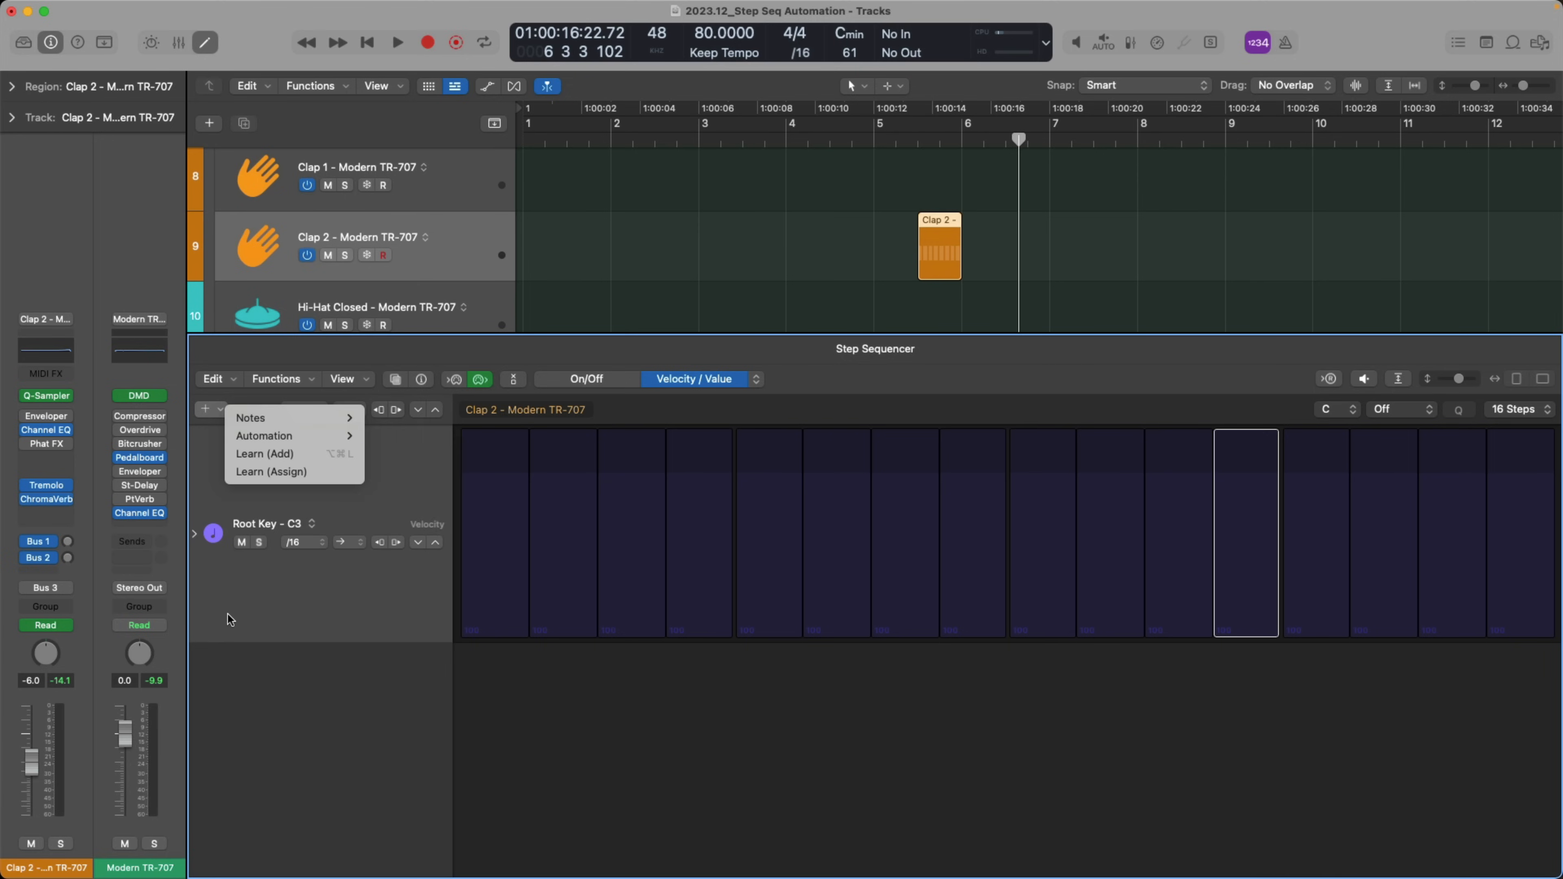
left_click(232, 628)
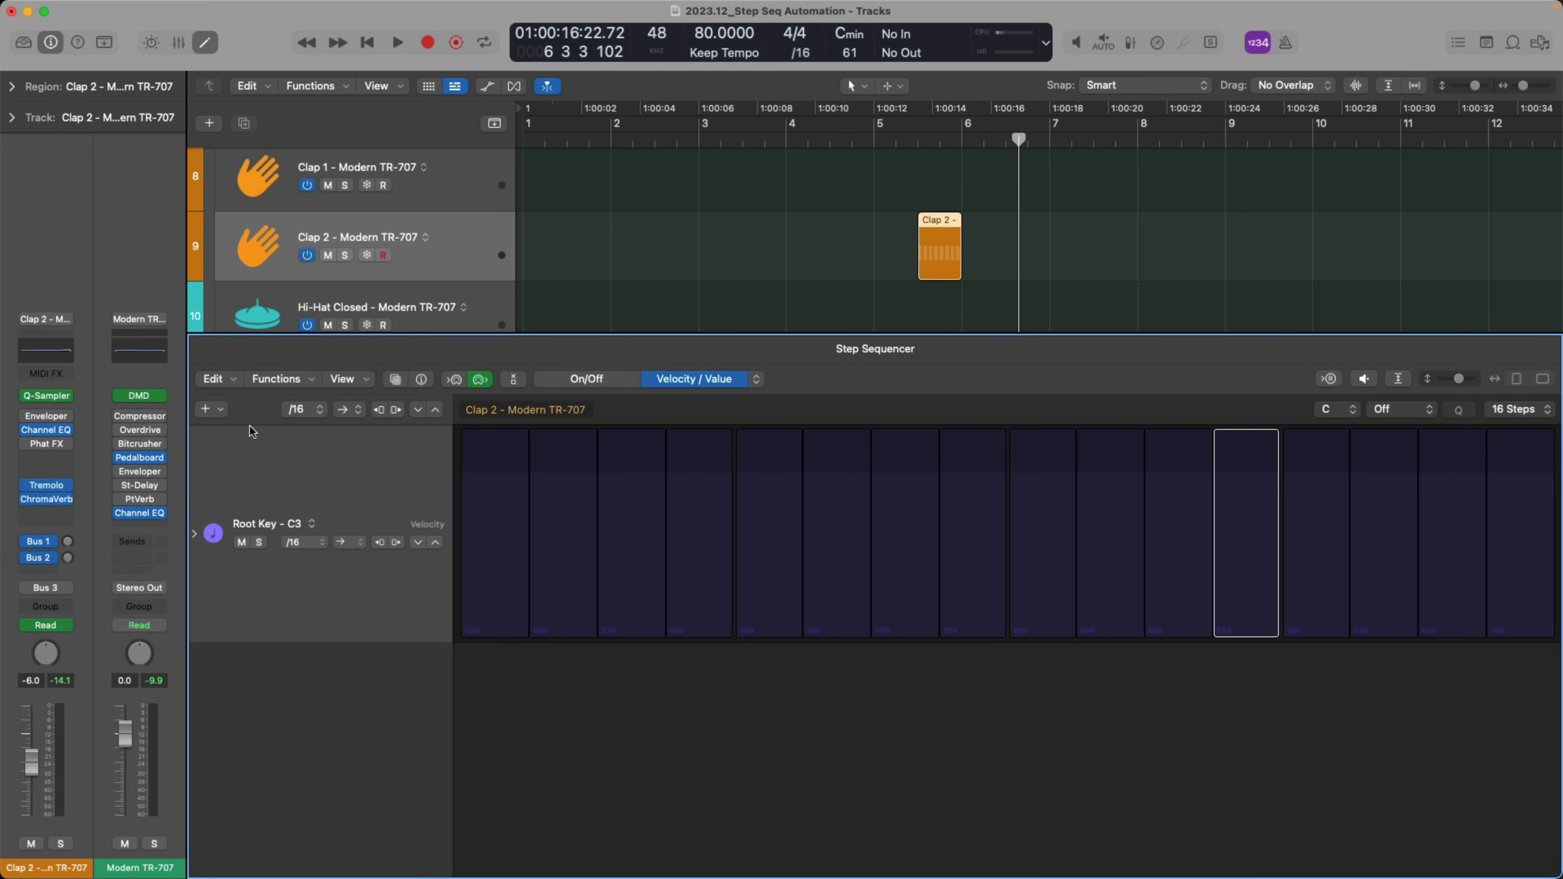
Add a High Cut Frequency row with Learn (Add) by moving the Clap 2 Channel EQ high cut to 181 Hz, and turn Learn off
left_click(216, 409)
mouse_move(242, 417)
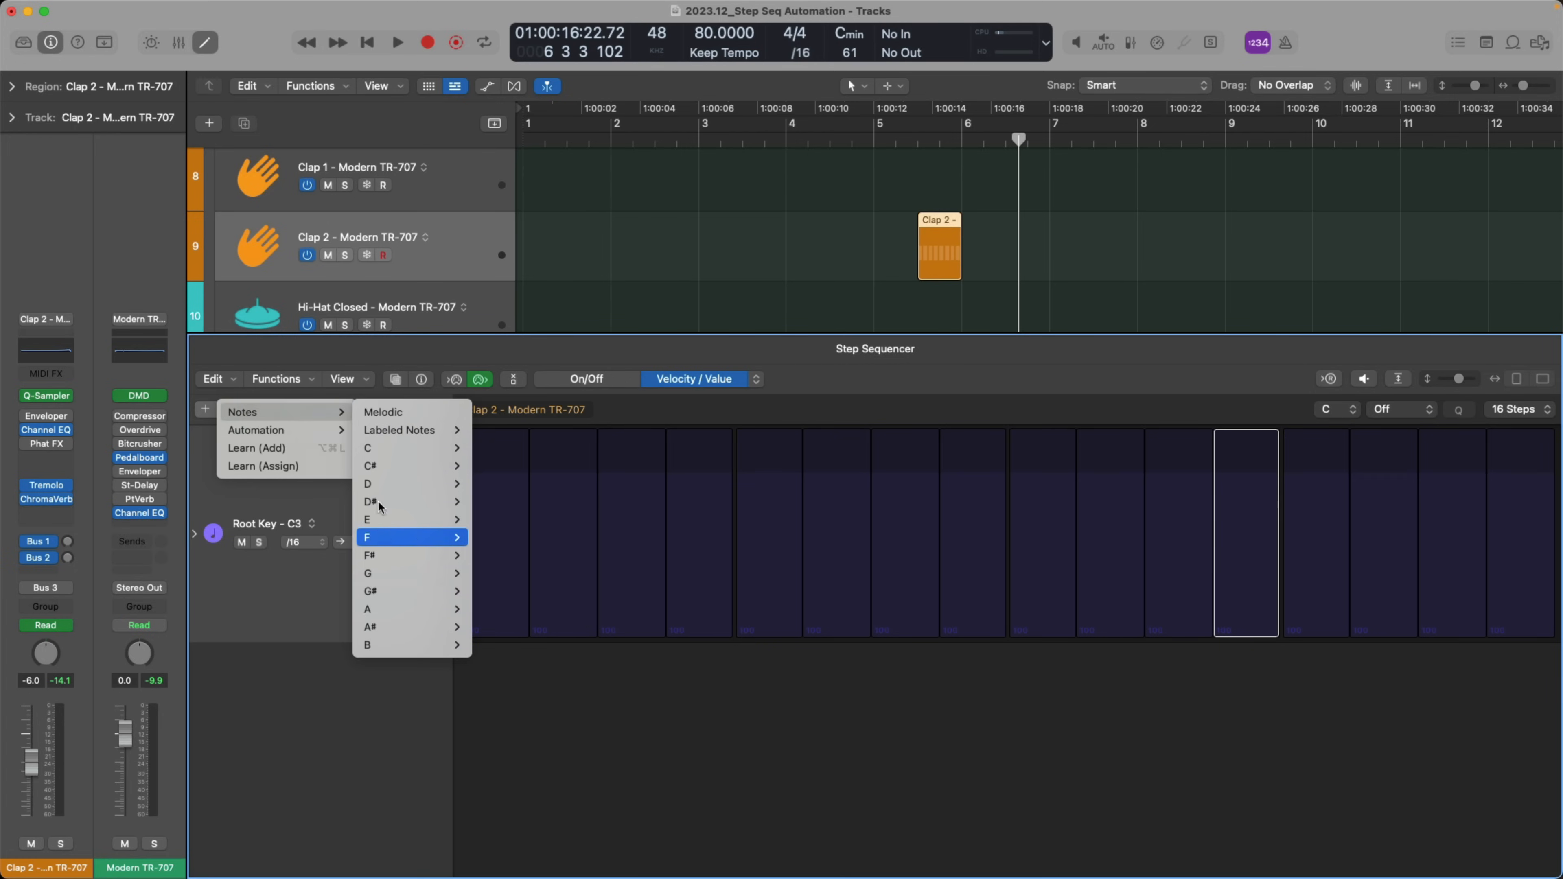
mouse_move(321, 432)
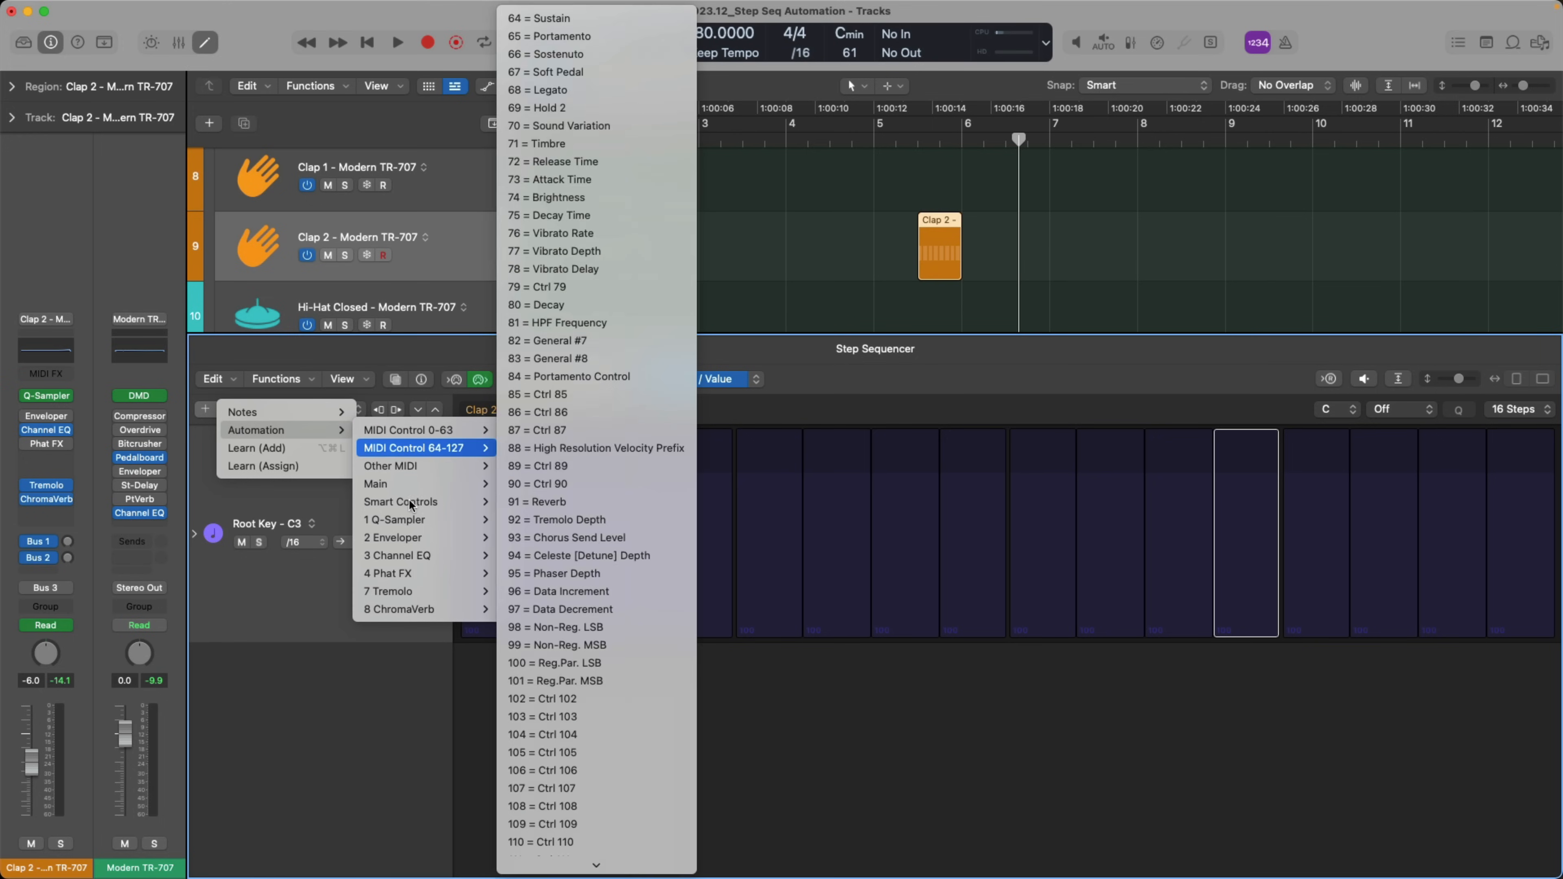
mouse_move(411, 579)
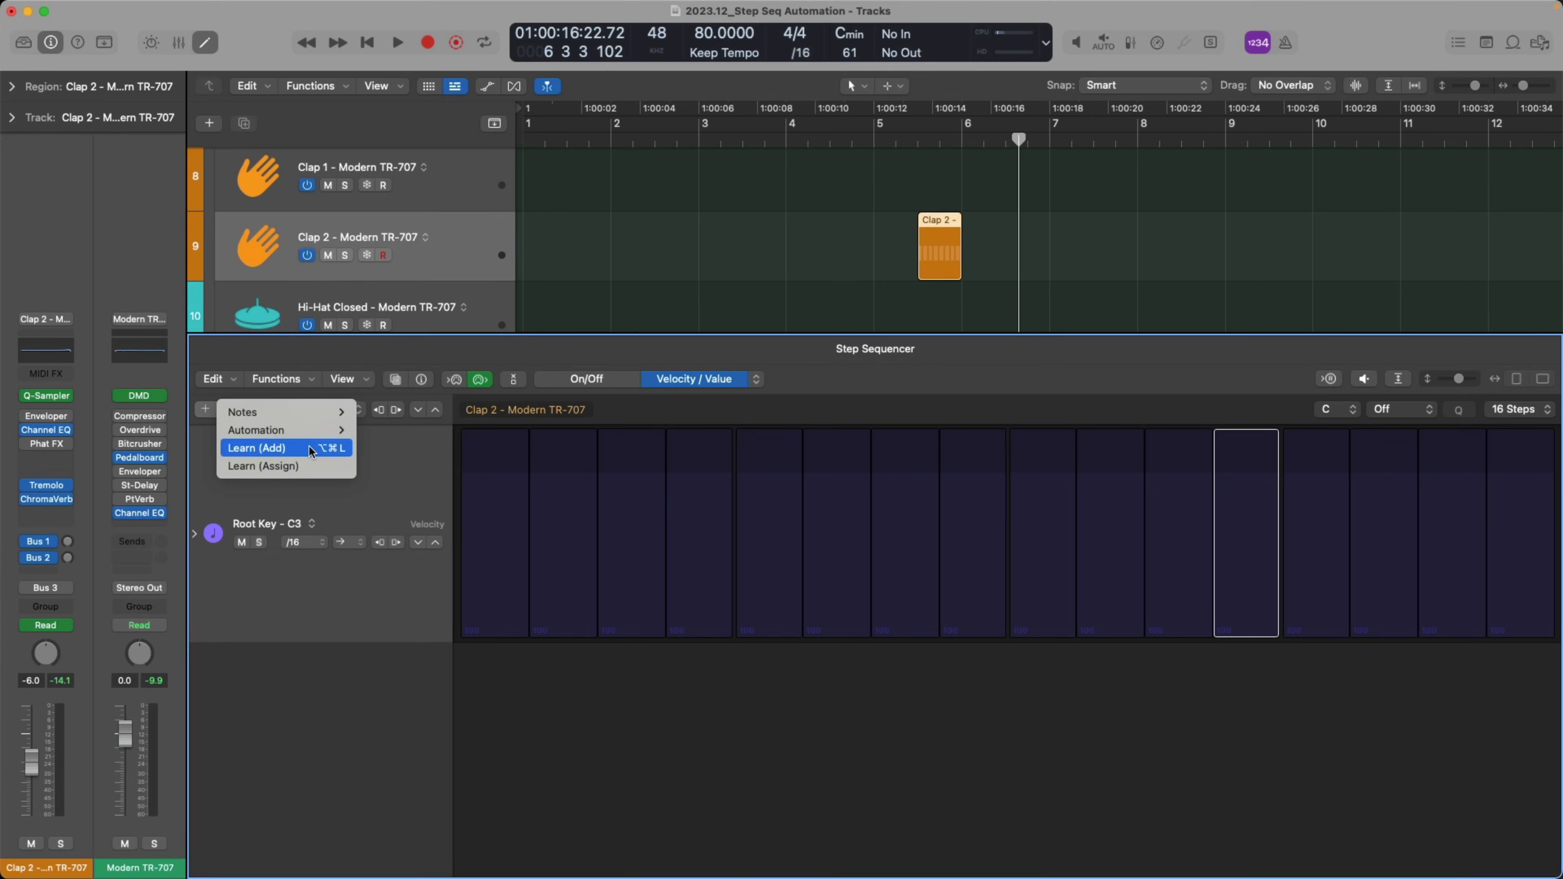
left_click(311, 450)
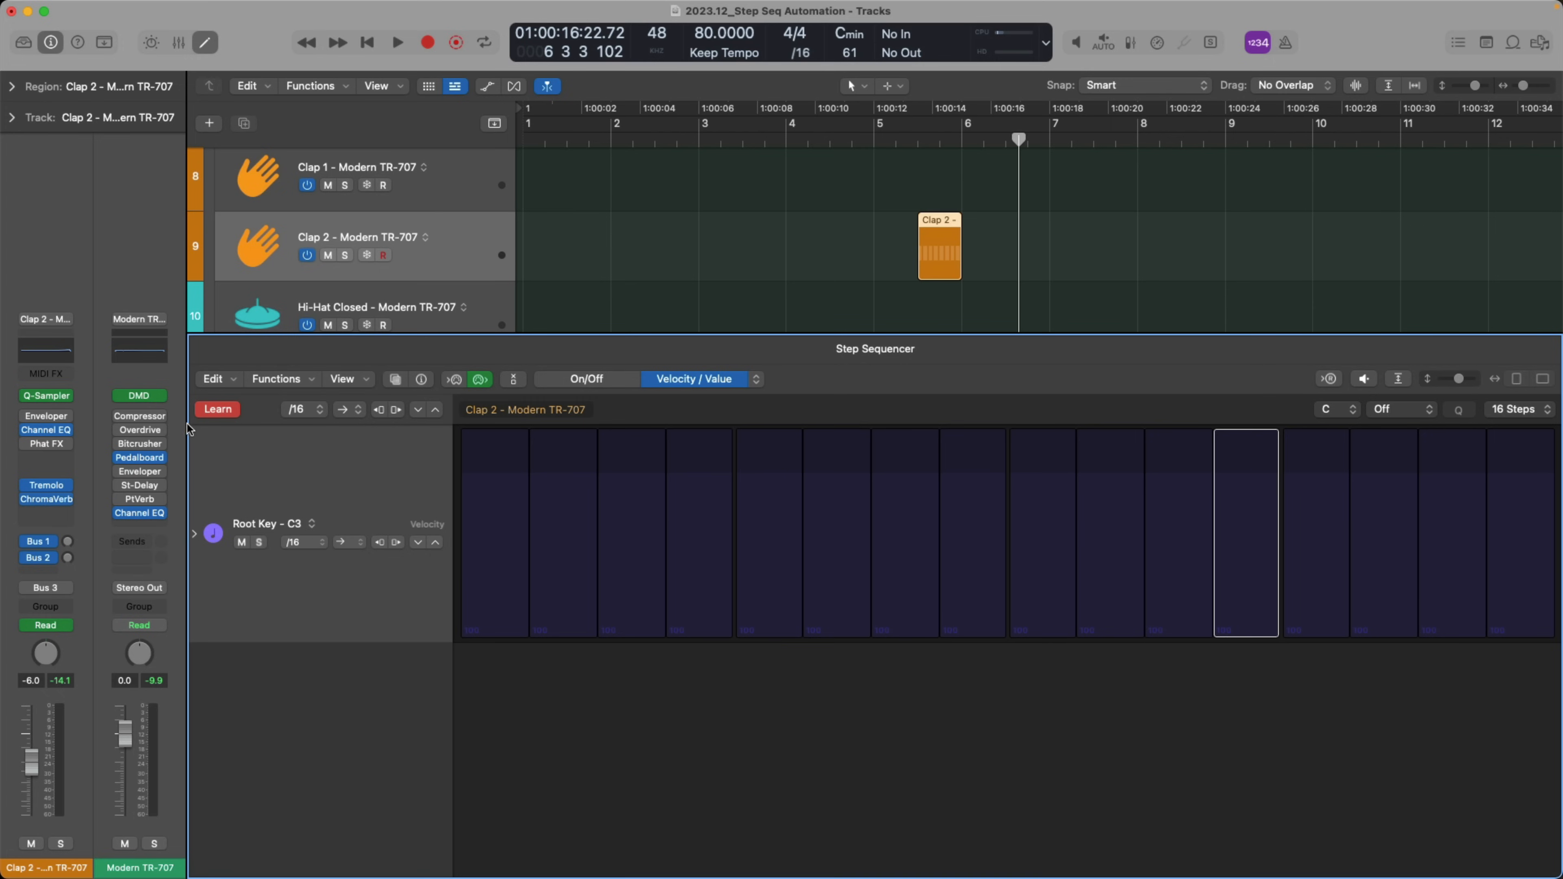
left_click(48, 432)
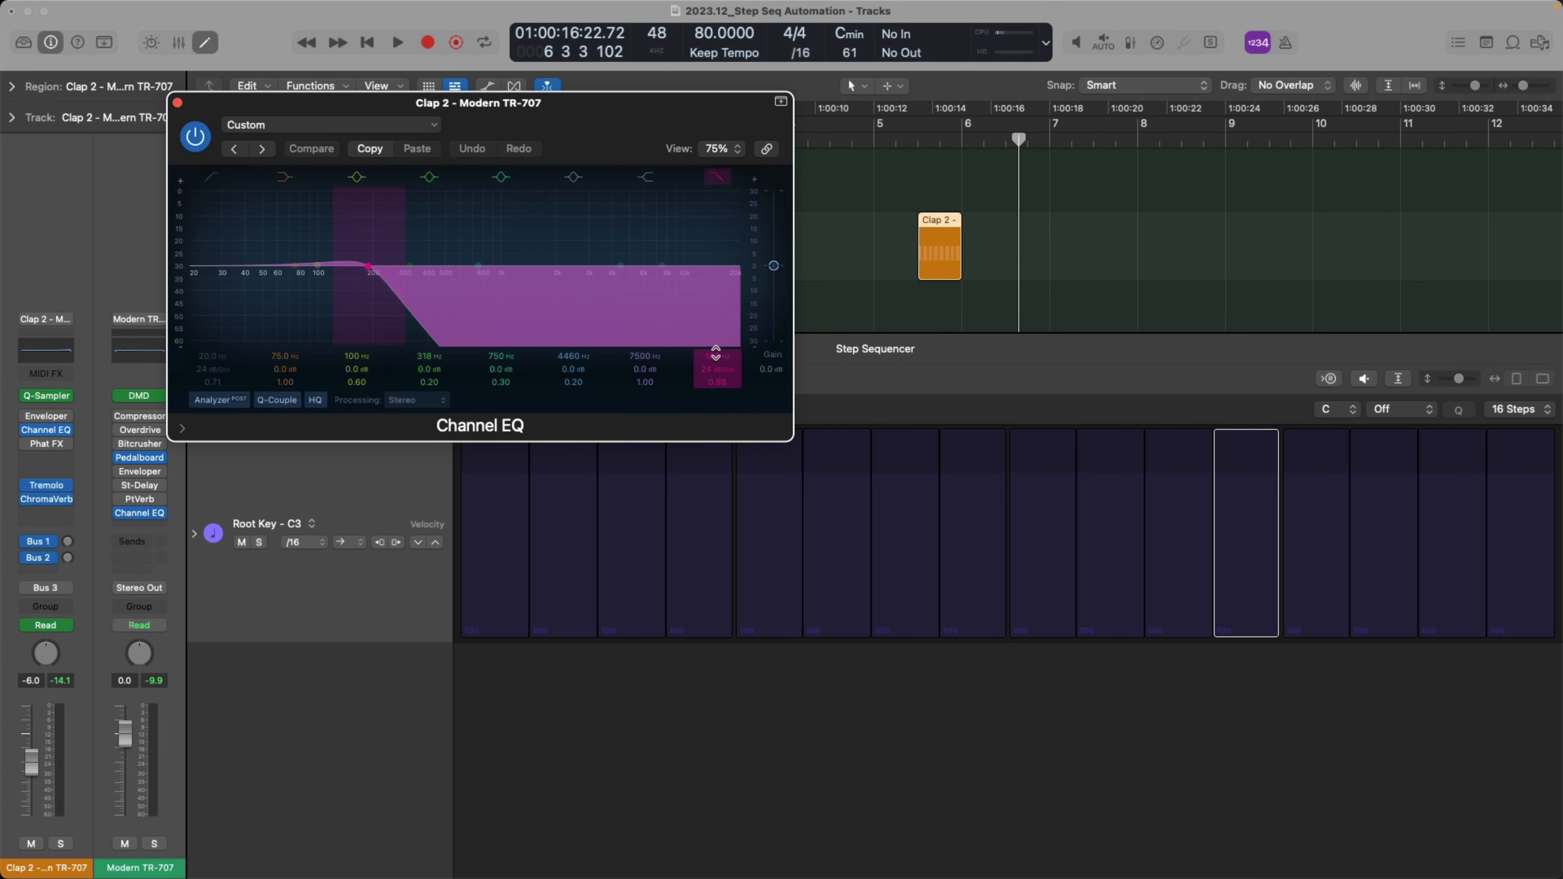
left_click_drag(715, 352, 715, 348)
scroll(716, 352, "down", 3)
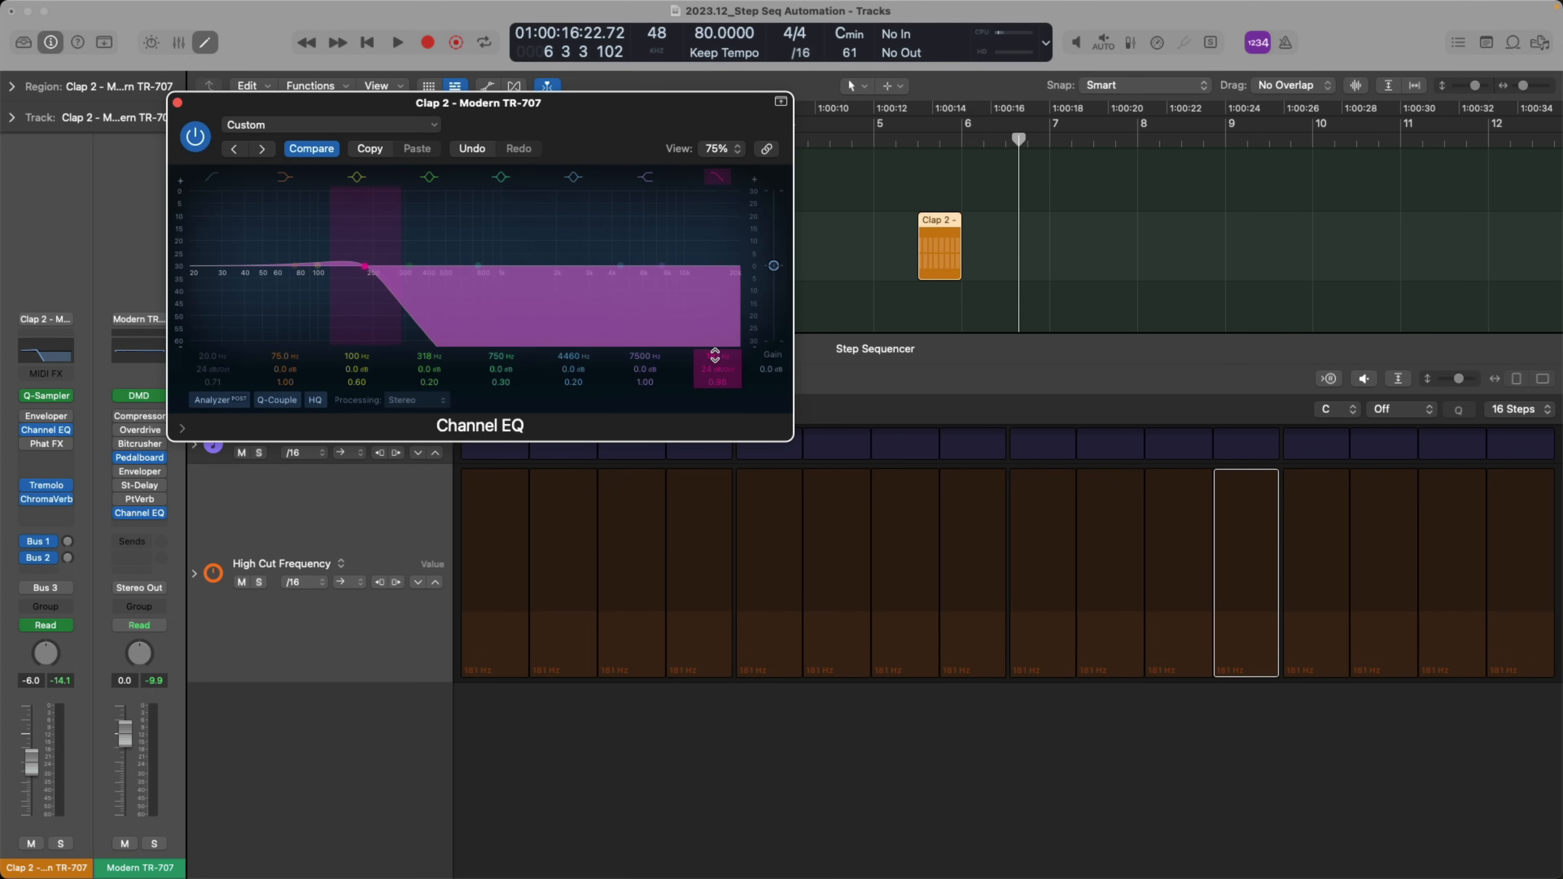
left_click_drag(437, 102, 885, 366)
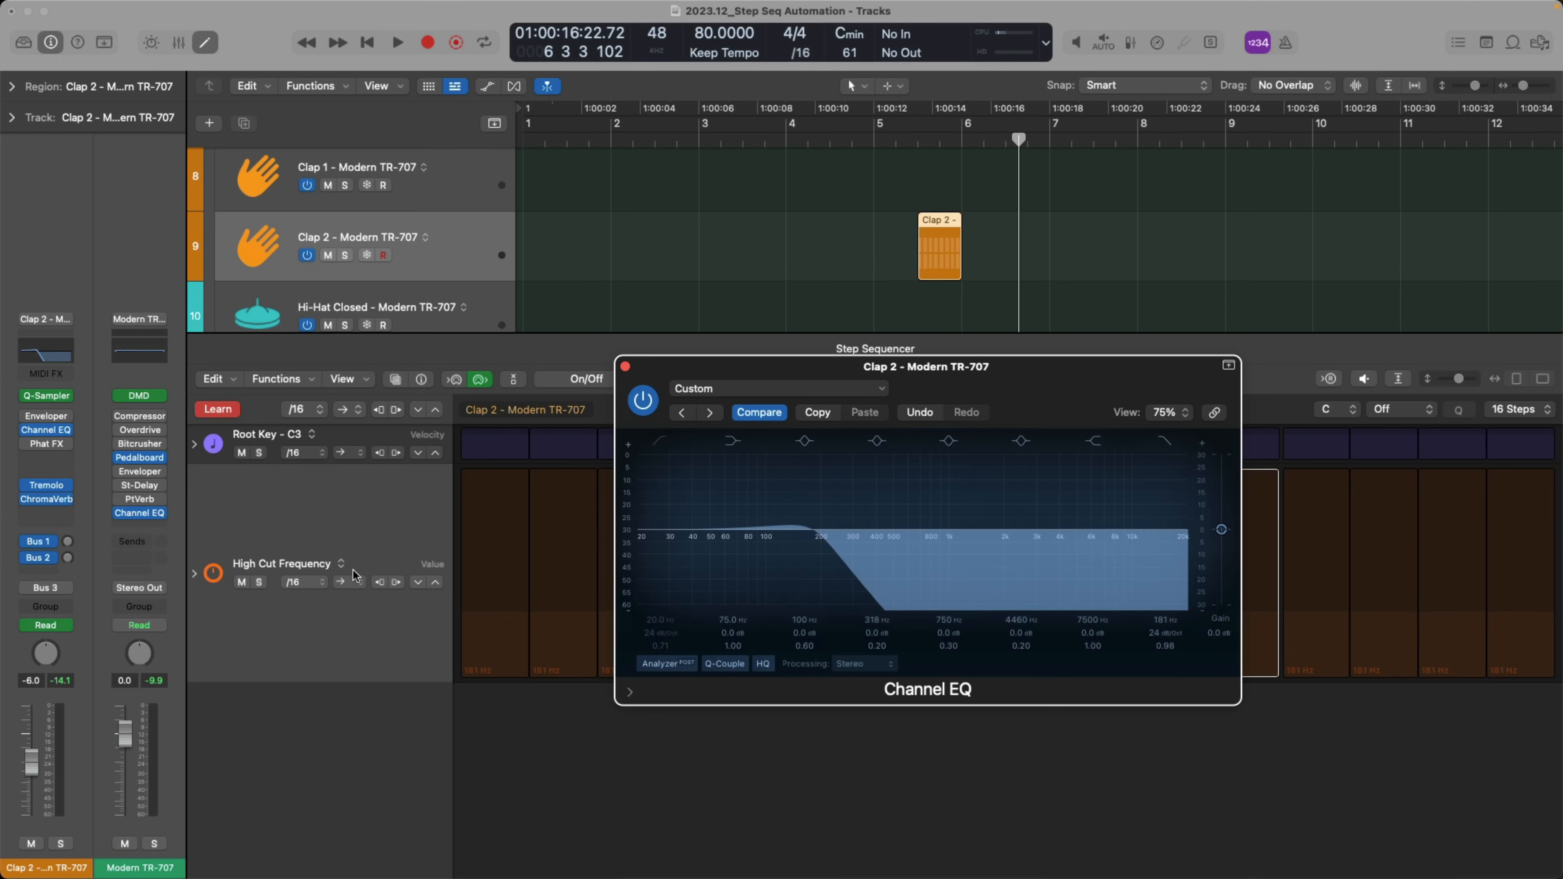
left_click(232, 414)
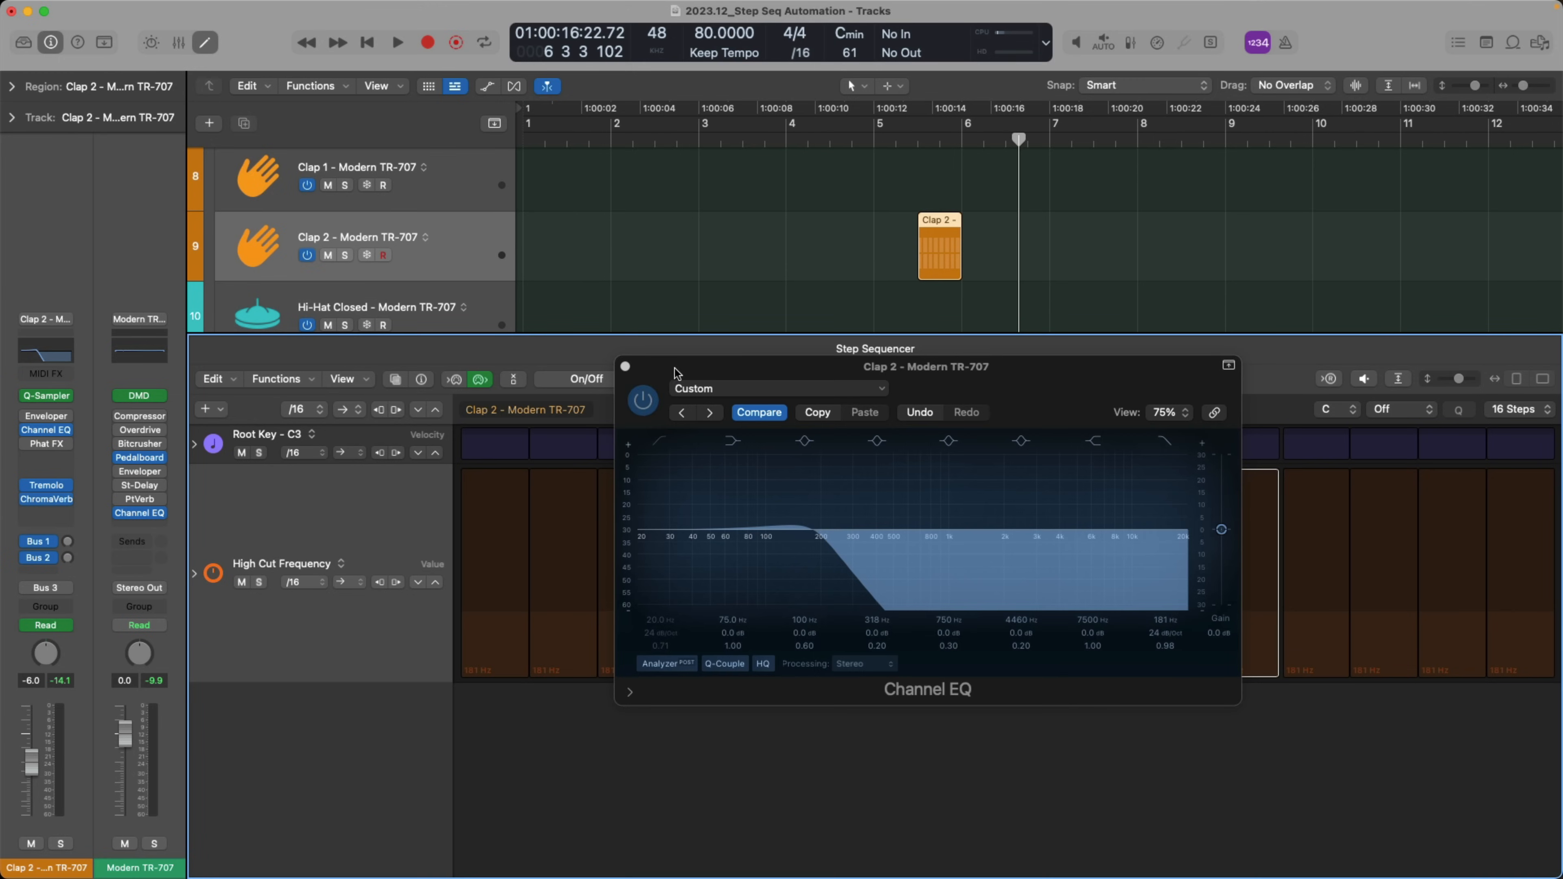
Examine the available pattern lengths and the step rate options of the High Cut Frequency row
left_click_drag(676, 370, 1031, 108)
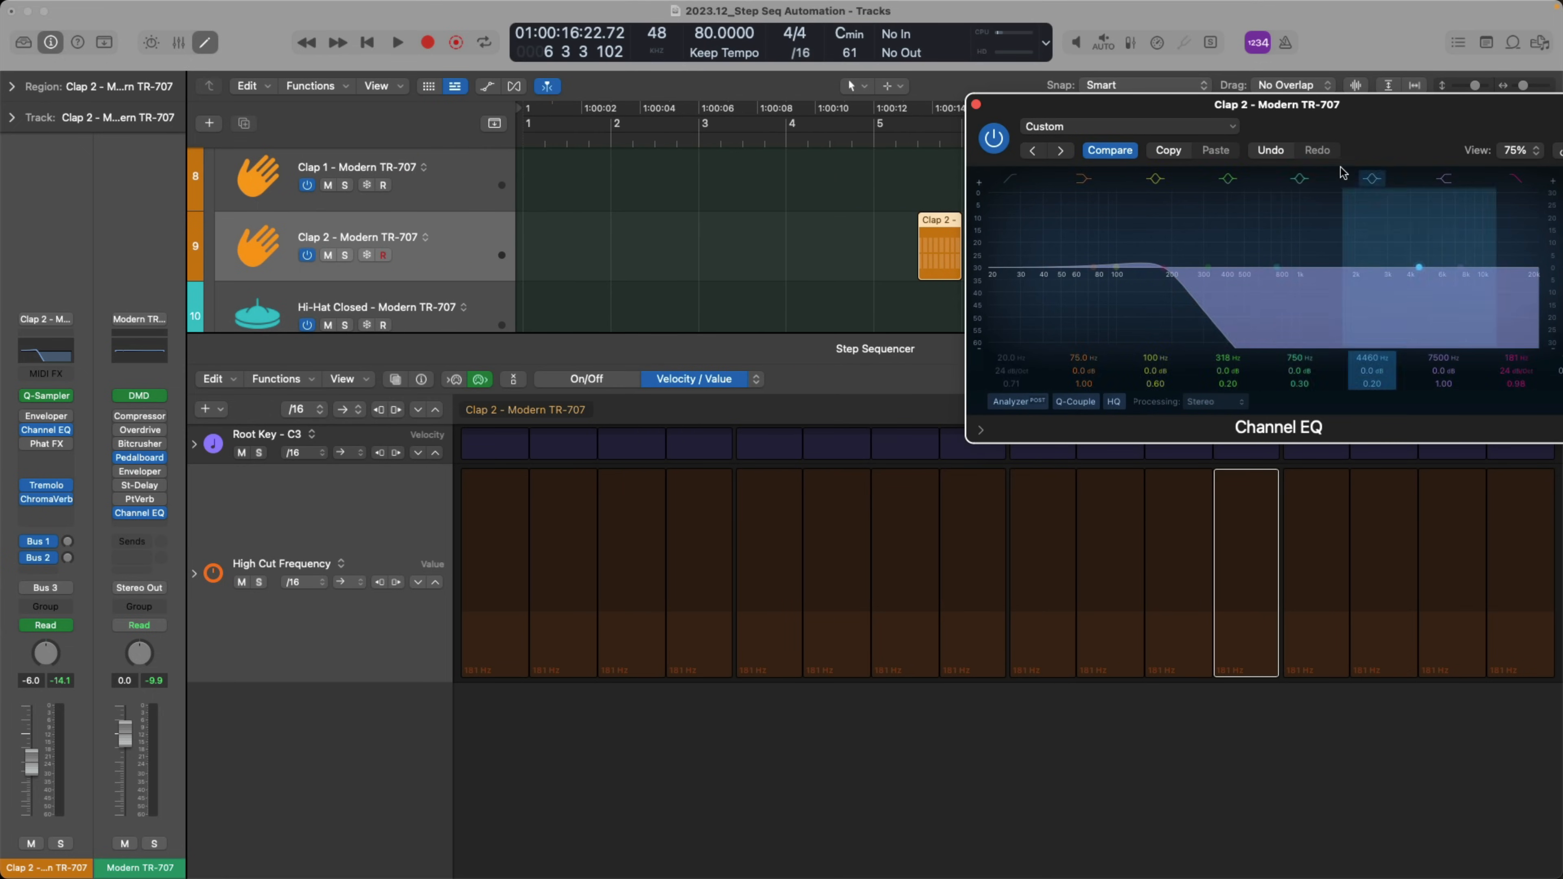
left_click_drag(1382, 126, 1126, 504)
left_click(1542, 413)
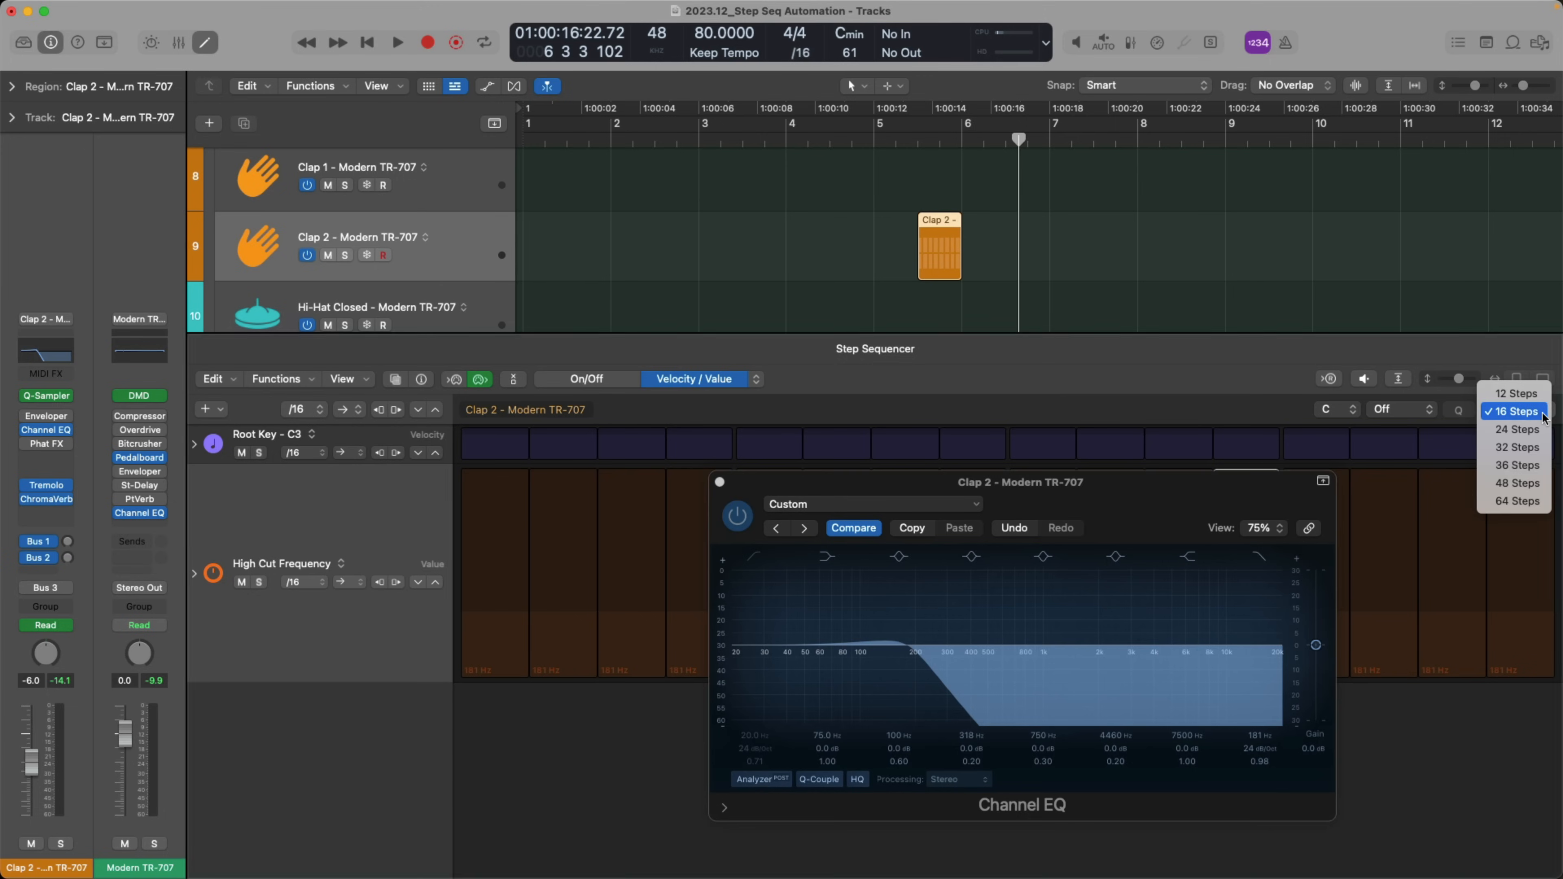
left_click(1143, 395)
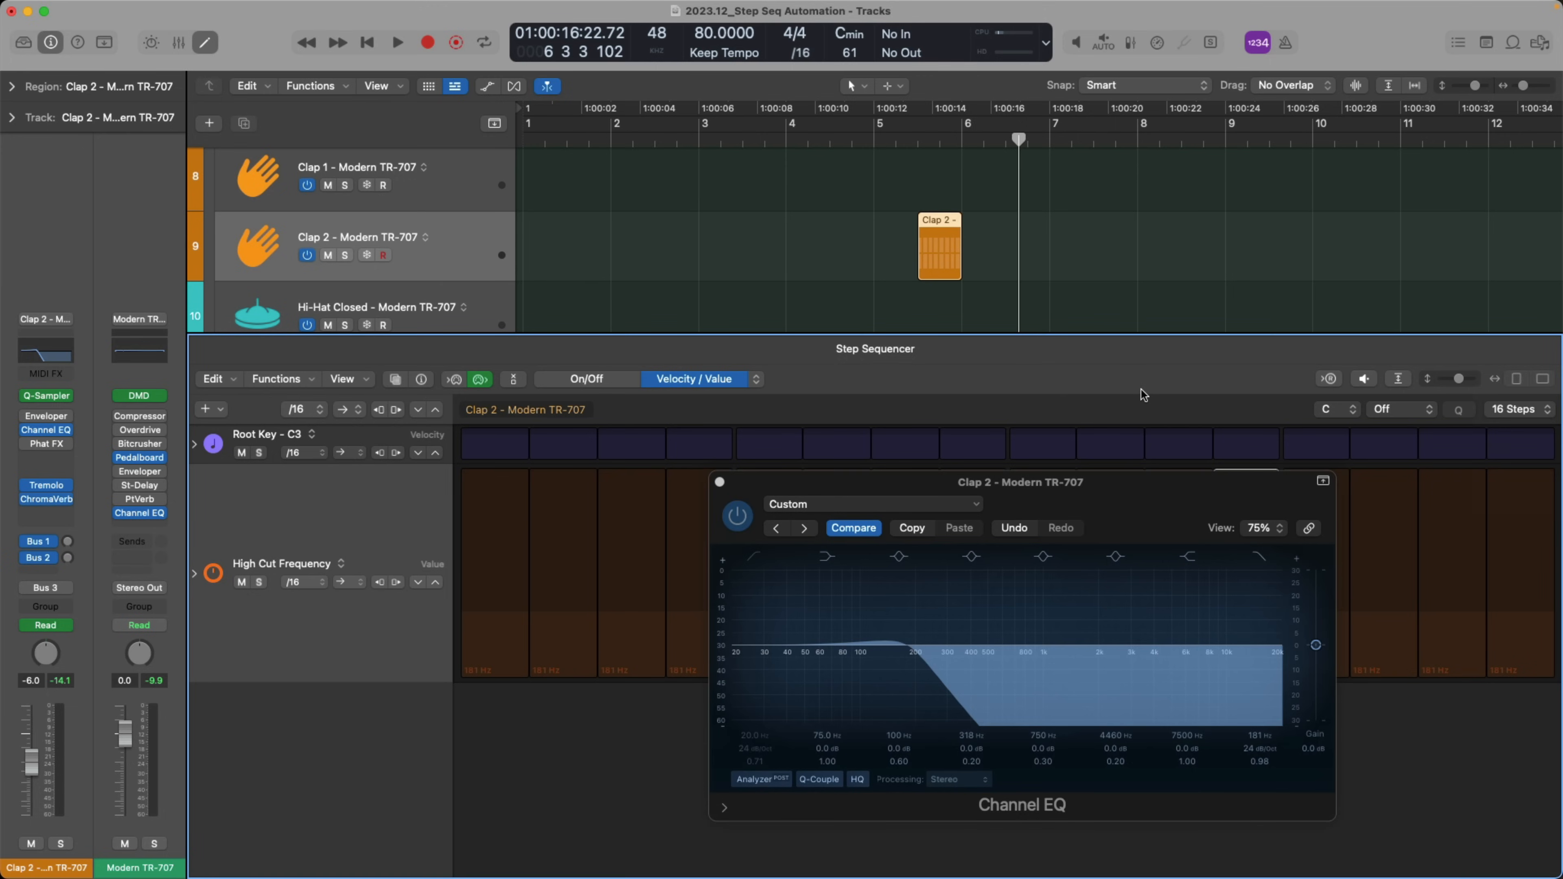
left_click_drag(1123, 493, 1142, 129)
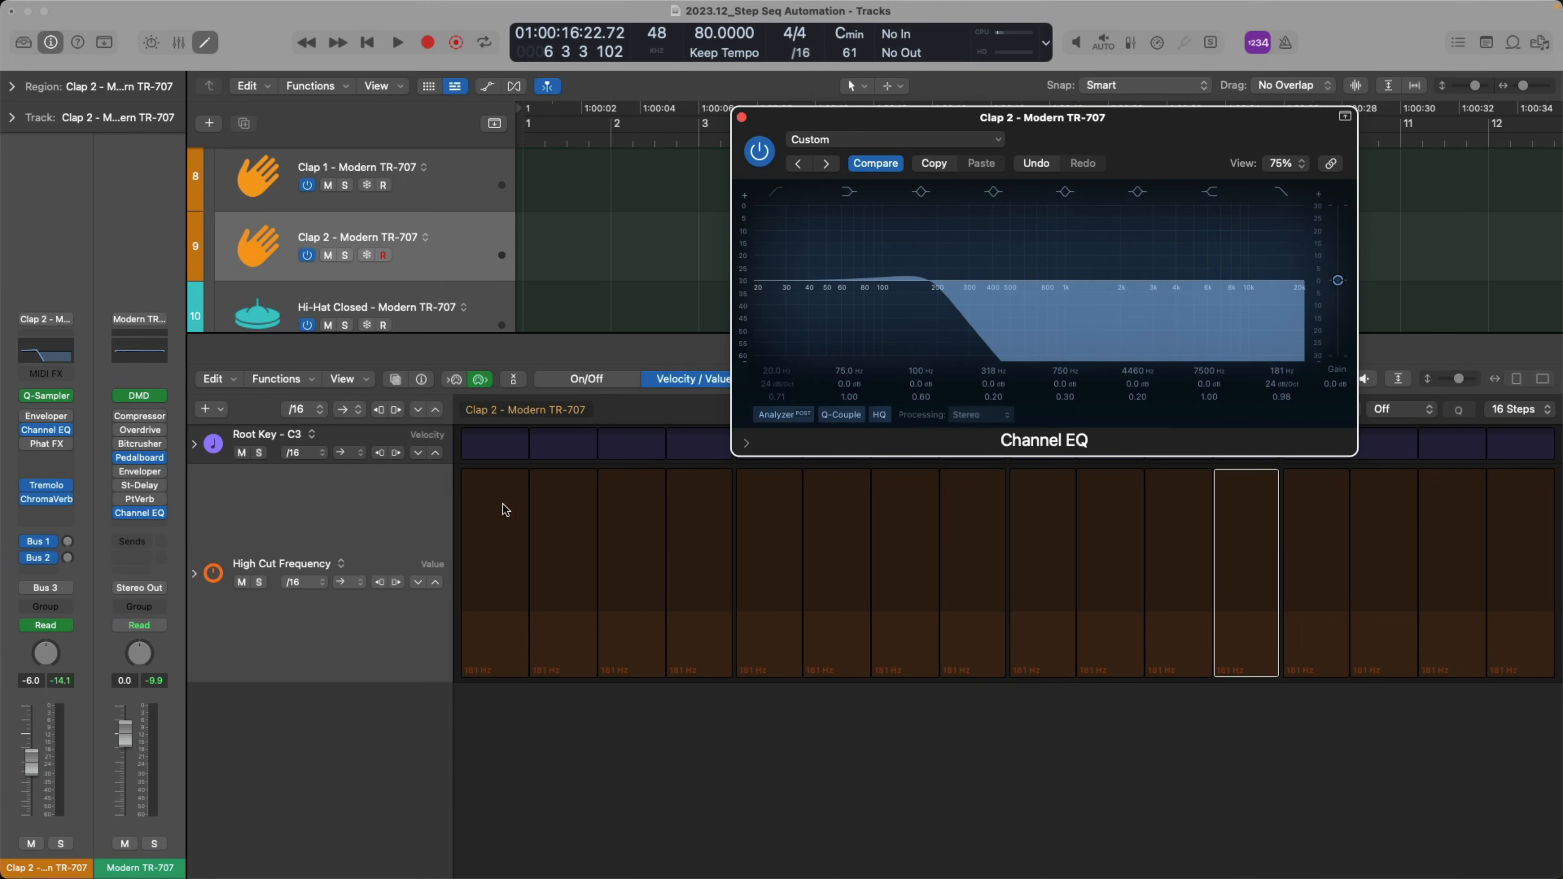
left_click(323, 585)
left_click(386, 535)
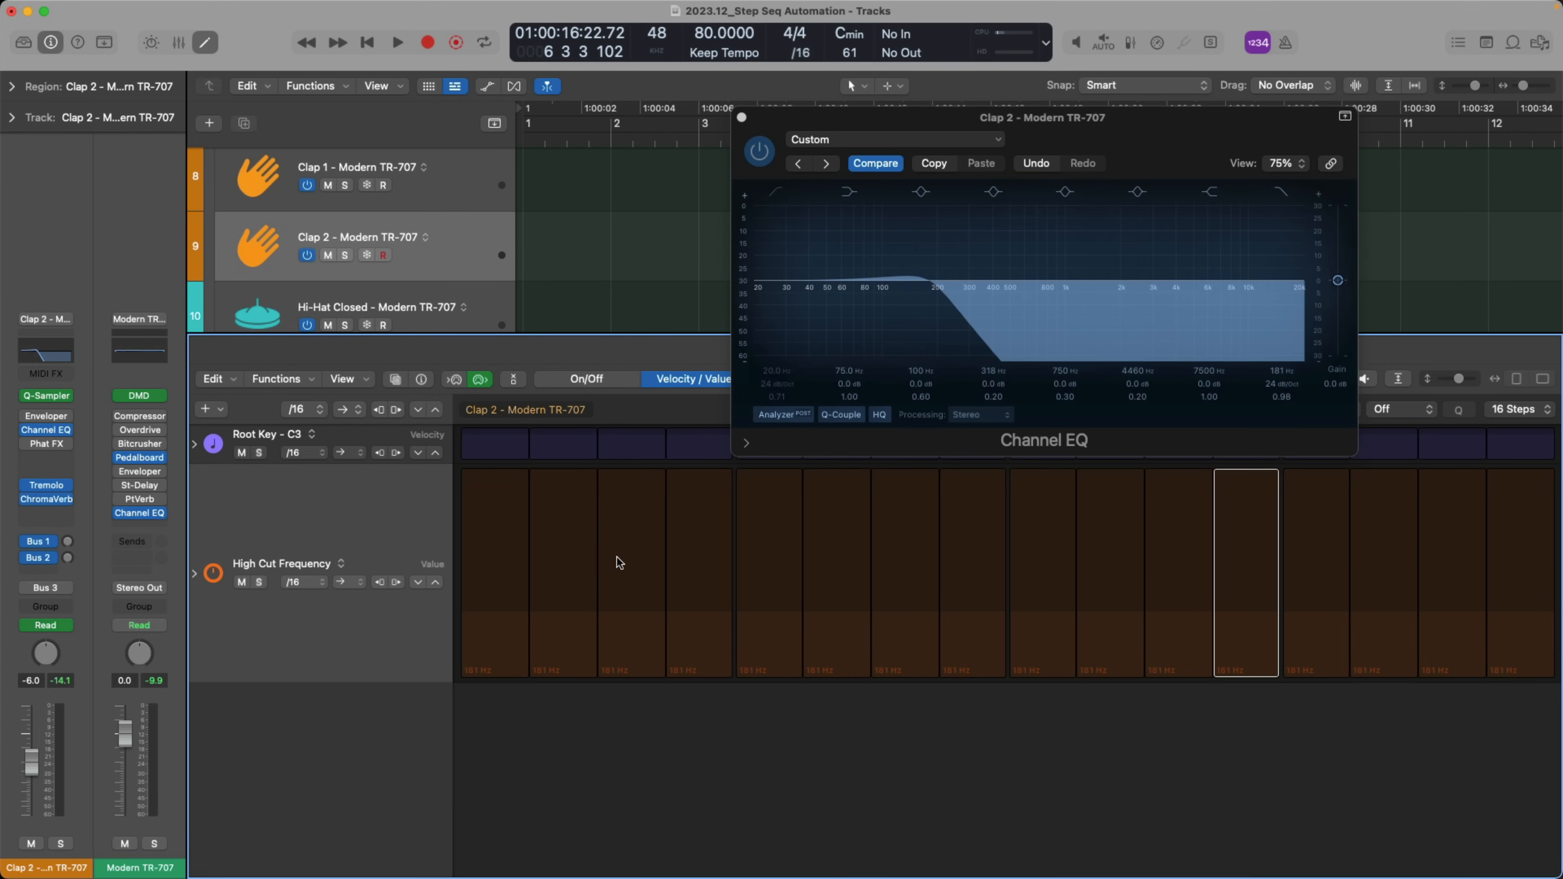
Turn on all 16 steps of the High Cut Frequency row in On/Off edit mode
left_click_drag(1067, 123, 1002, 456)
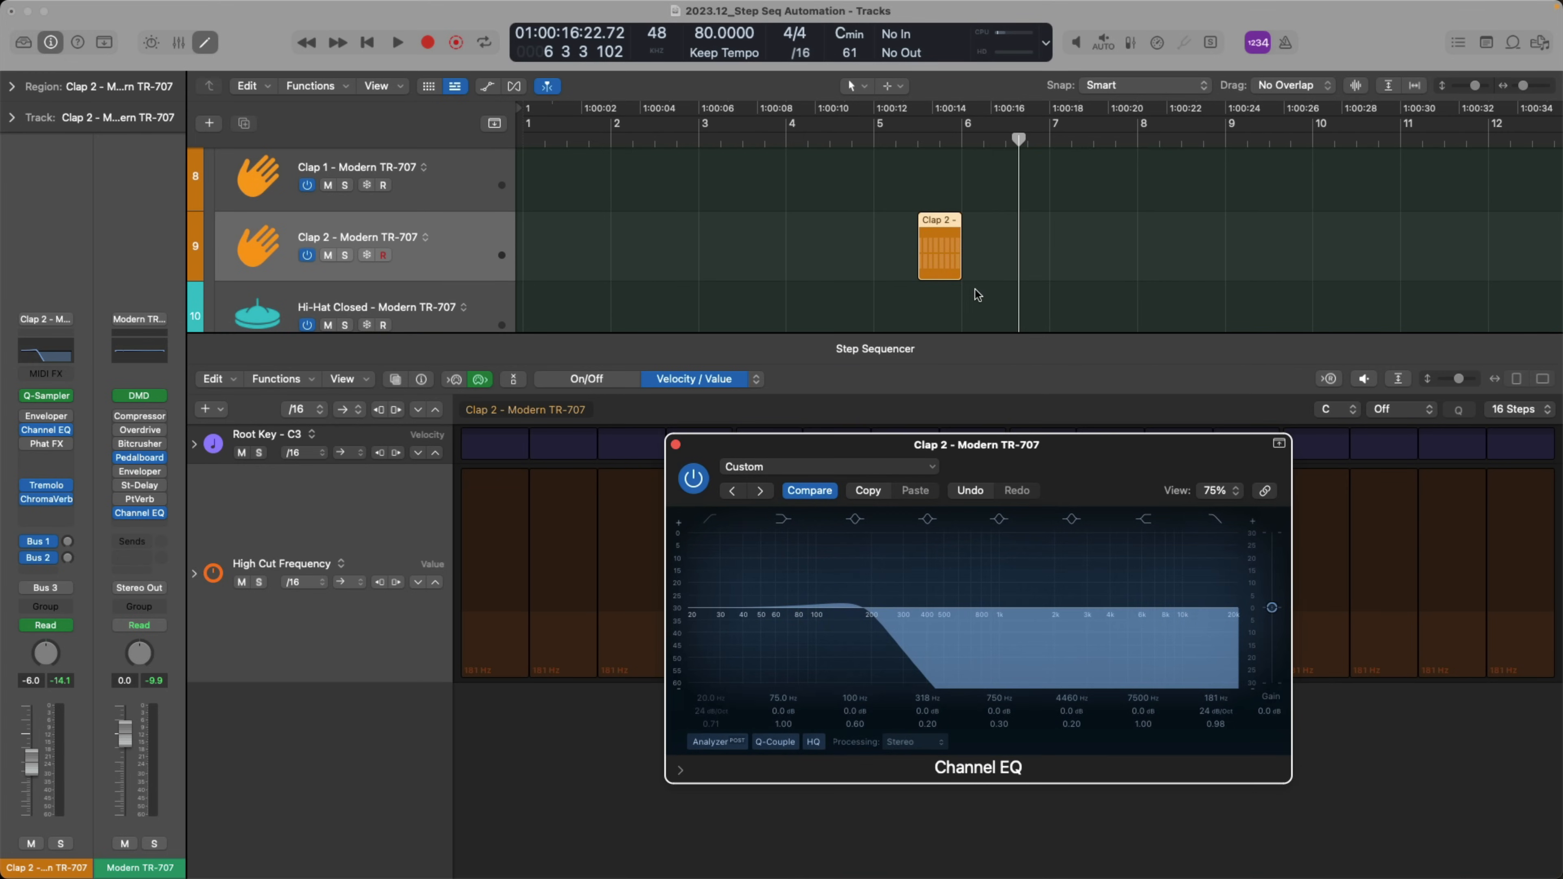
scroll(978, 295, "up", 10)
left_click_drag(915, 208, 1027, 318)
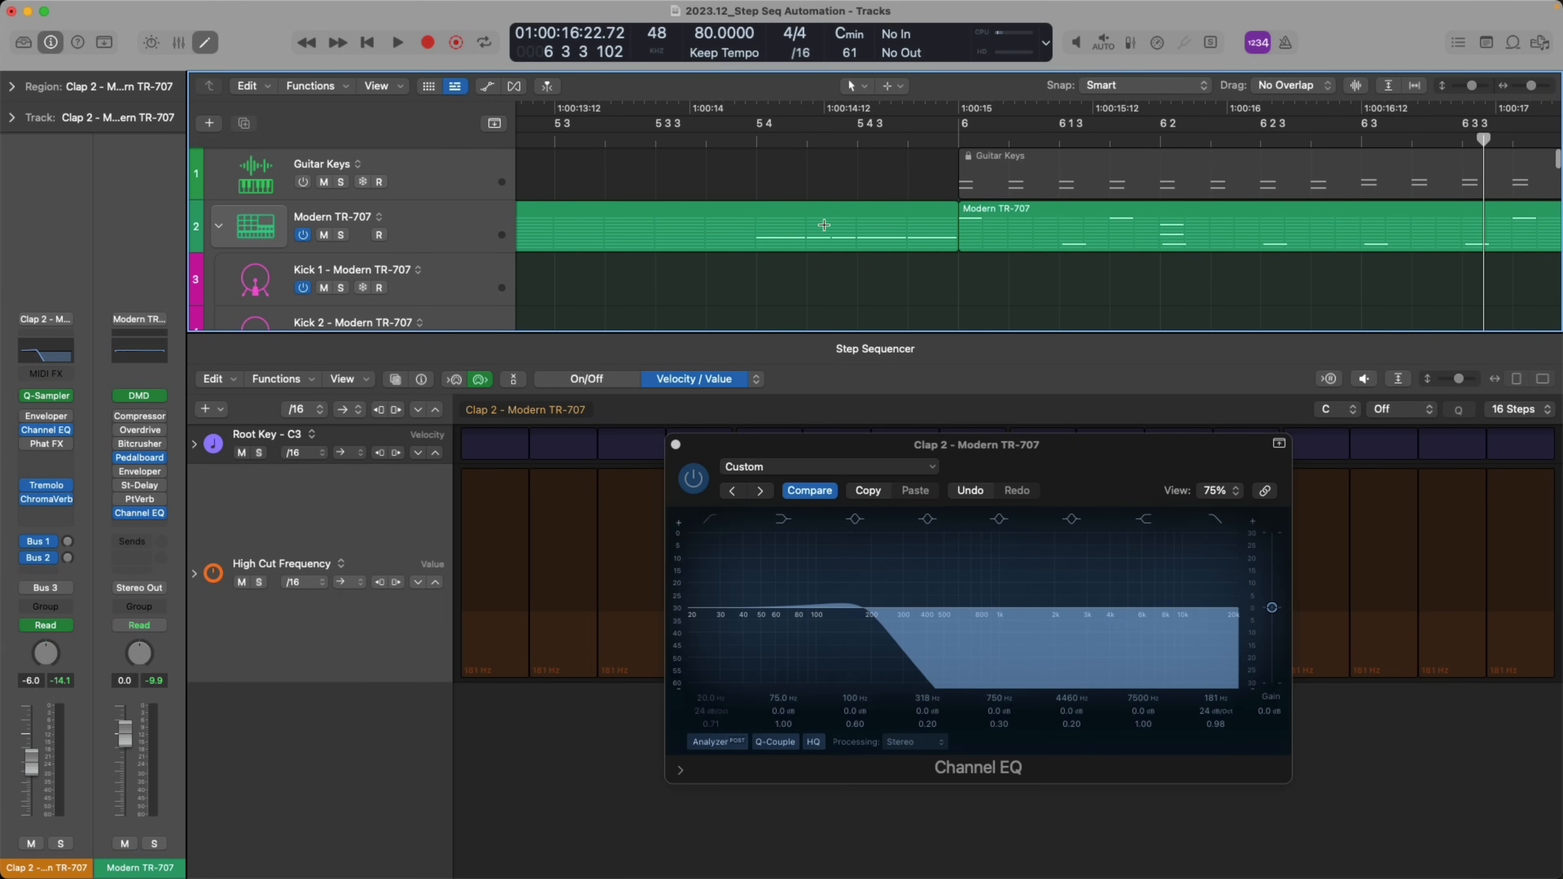
left_click_drag(933, 447, 1014, 116)
left_click(611, 381)
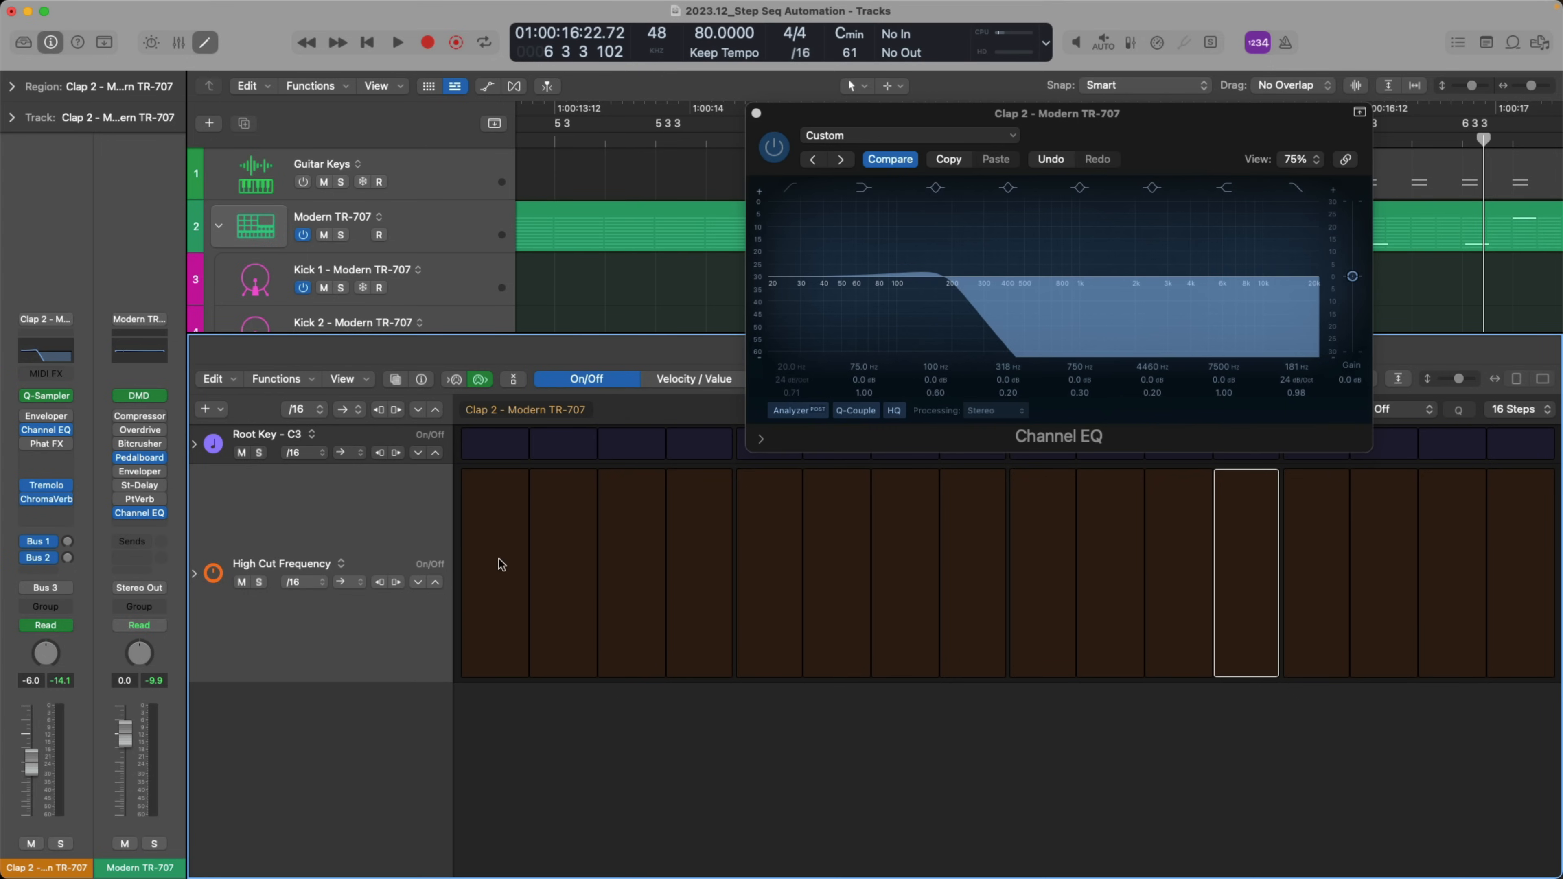
mouse_move(499, 559)
left_mouse_down()
mouse_move(1187, 601)
mouse_move(1497, 594)
left_mouse_up()
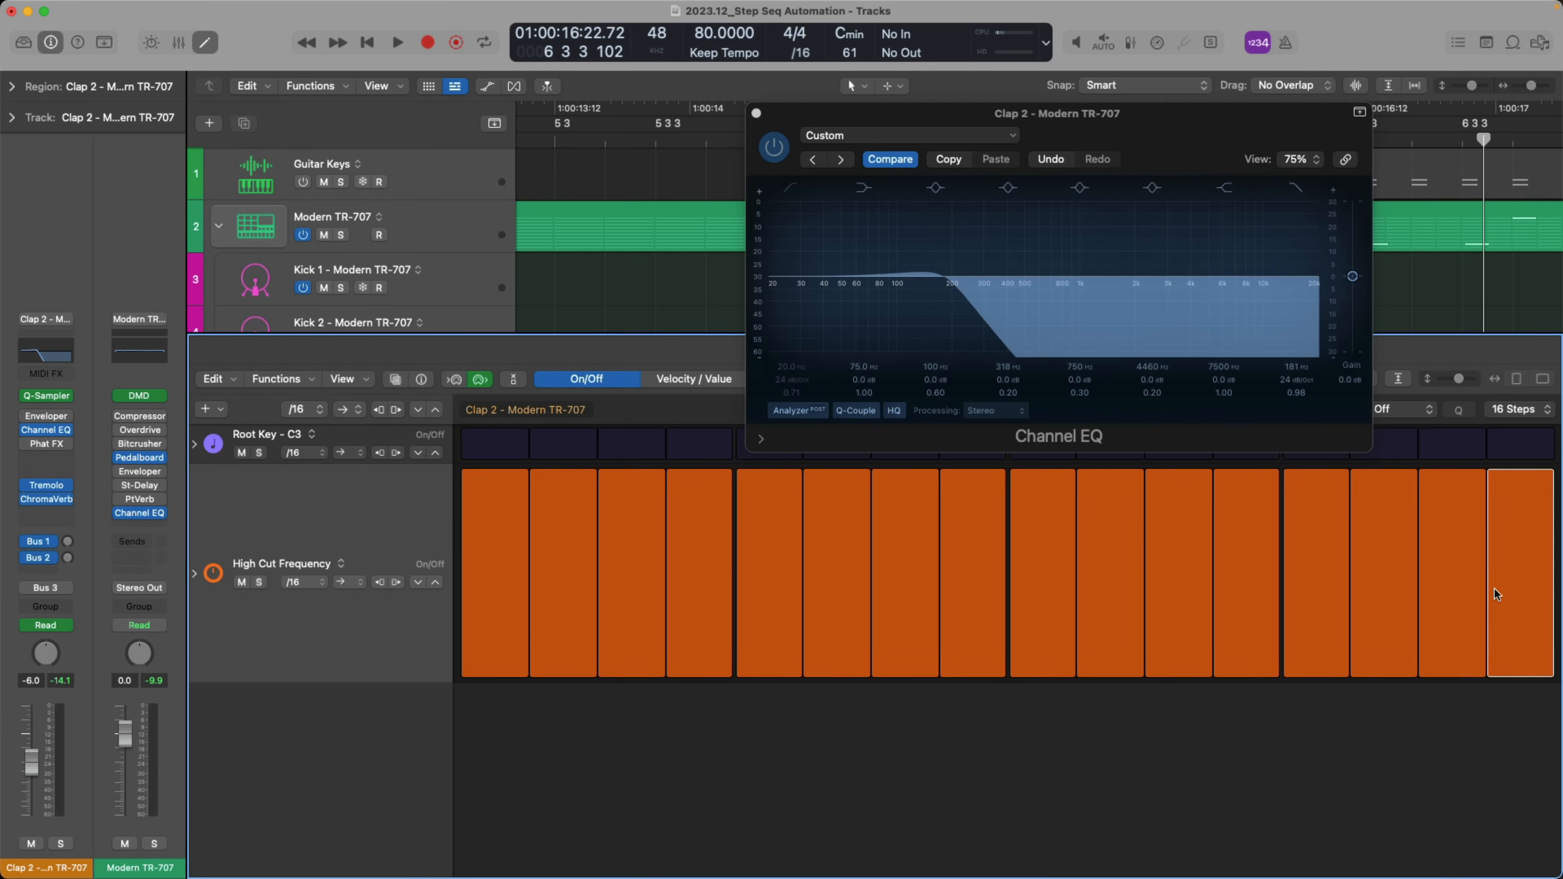
Move the Channel EQ window off the Clap 2 region and switch the Step Sequencer to Velocity/Value edit mode
scroll(606, 261, "down", 7)
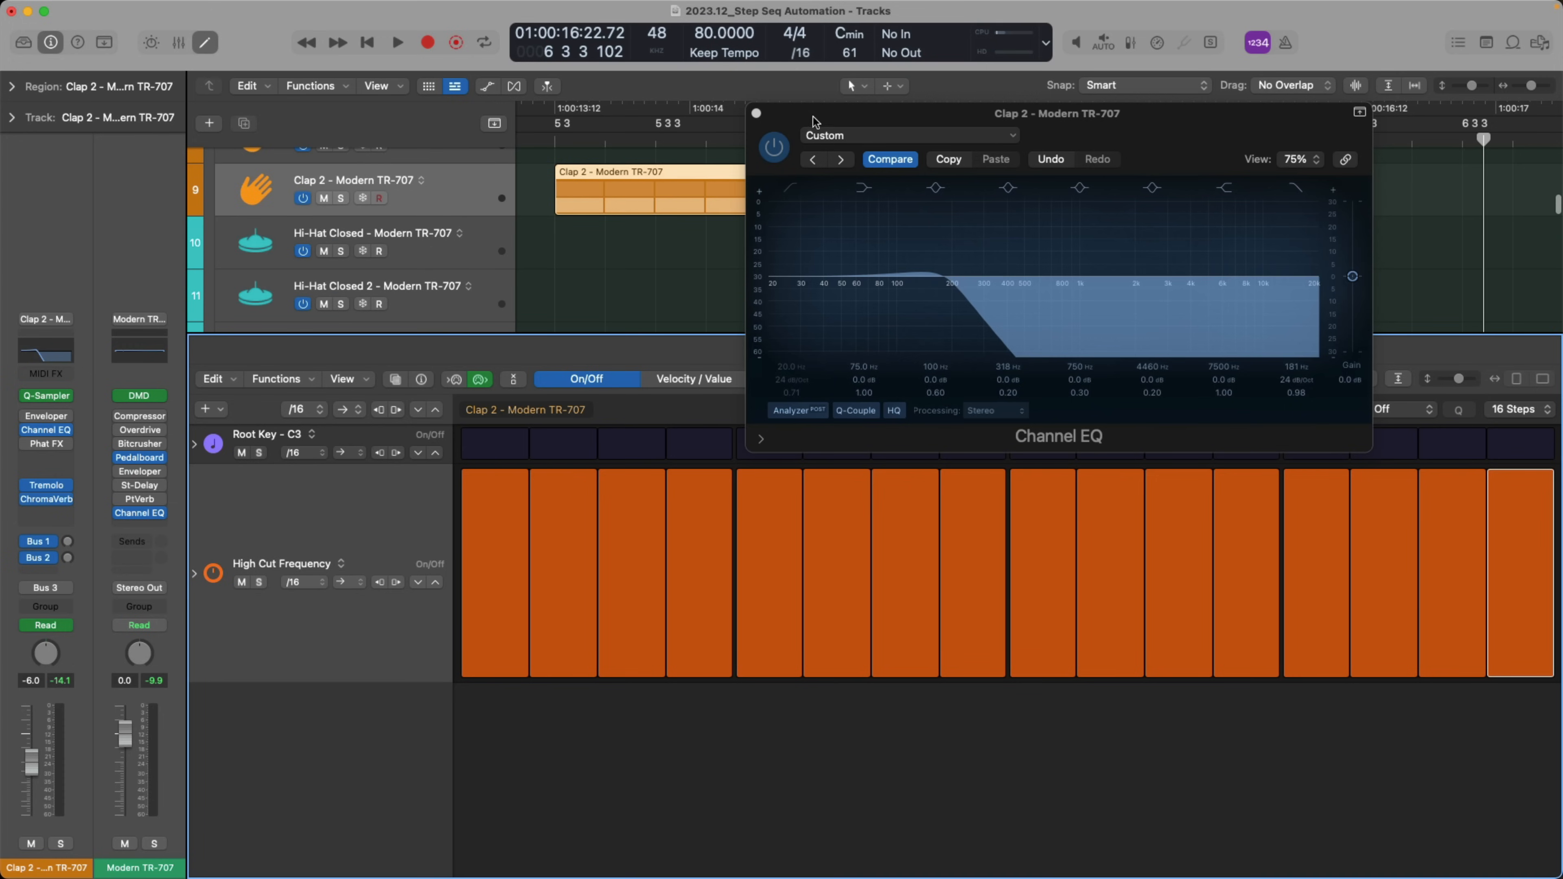
left_click_drag(814, 121, 934, 458)
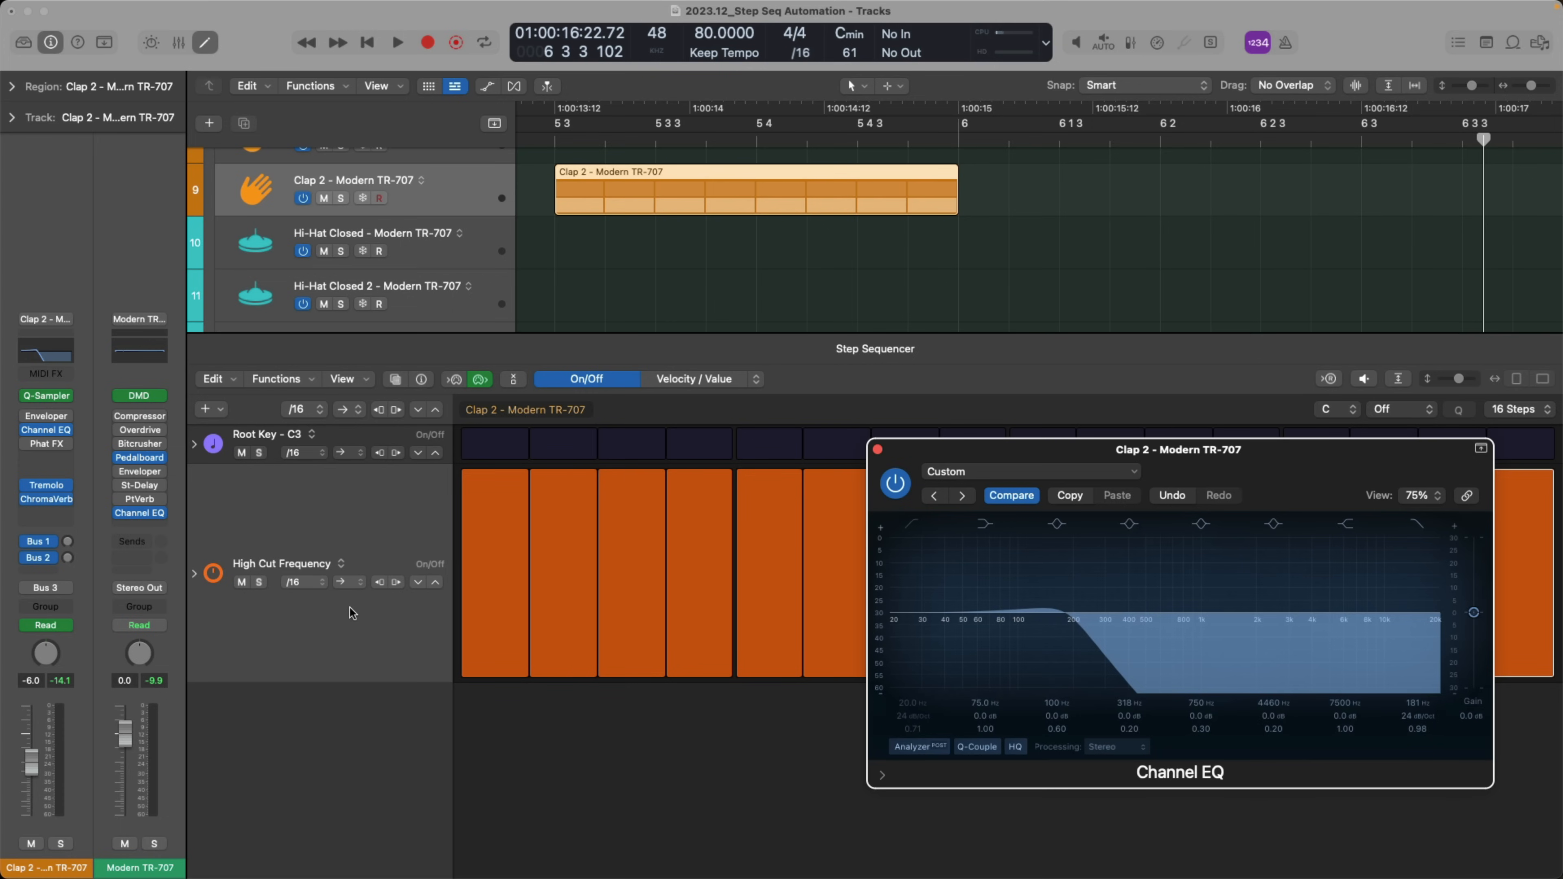
left_click(712, 379)
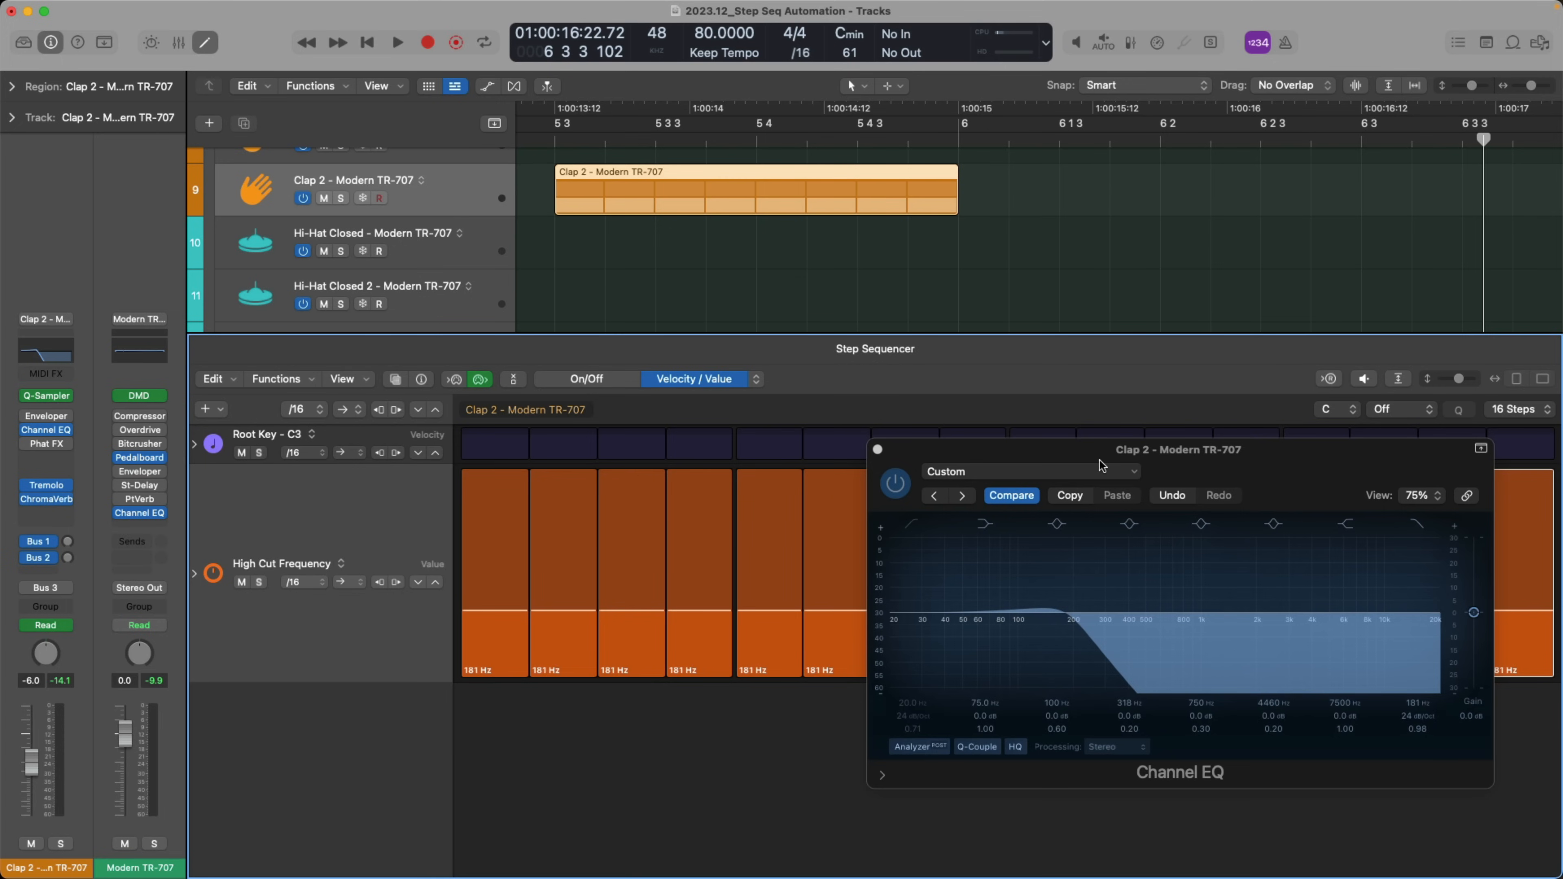
Move the Channel EQ window clear of the Step Sequencer so the whole High Cut Frequency row is exposed
scroll(921, 303, "up", 5)
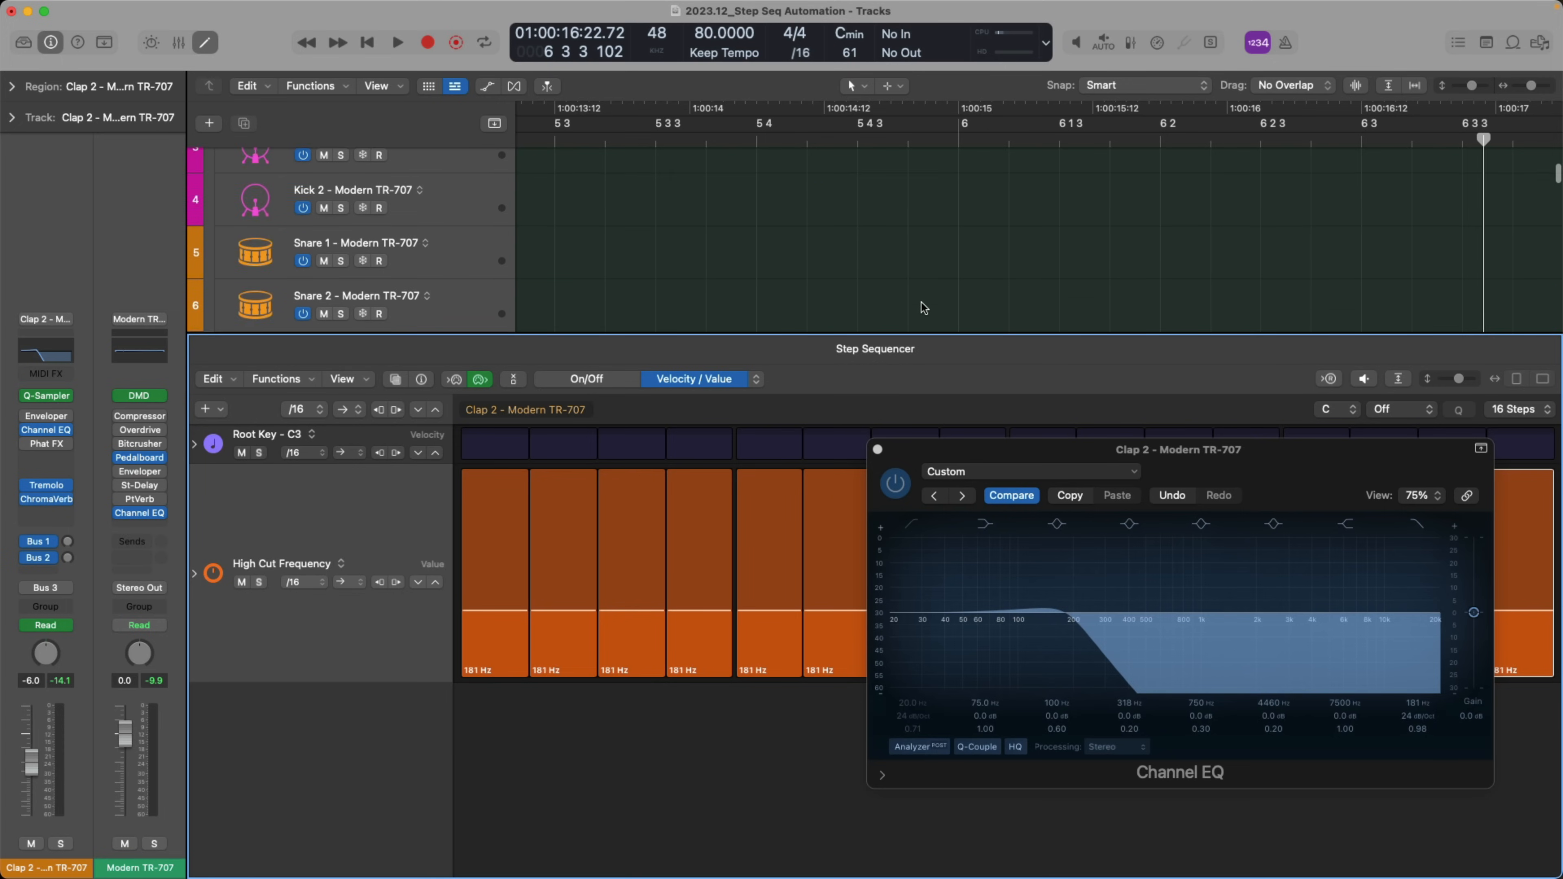
scroll(921, 305, "up", 3)
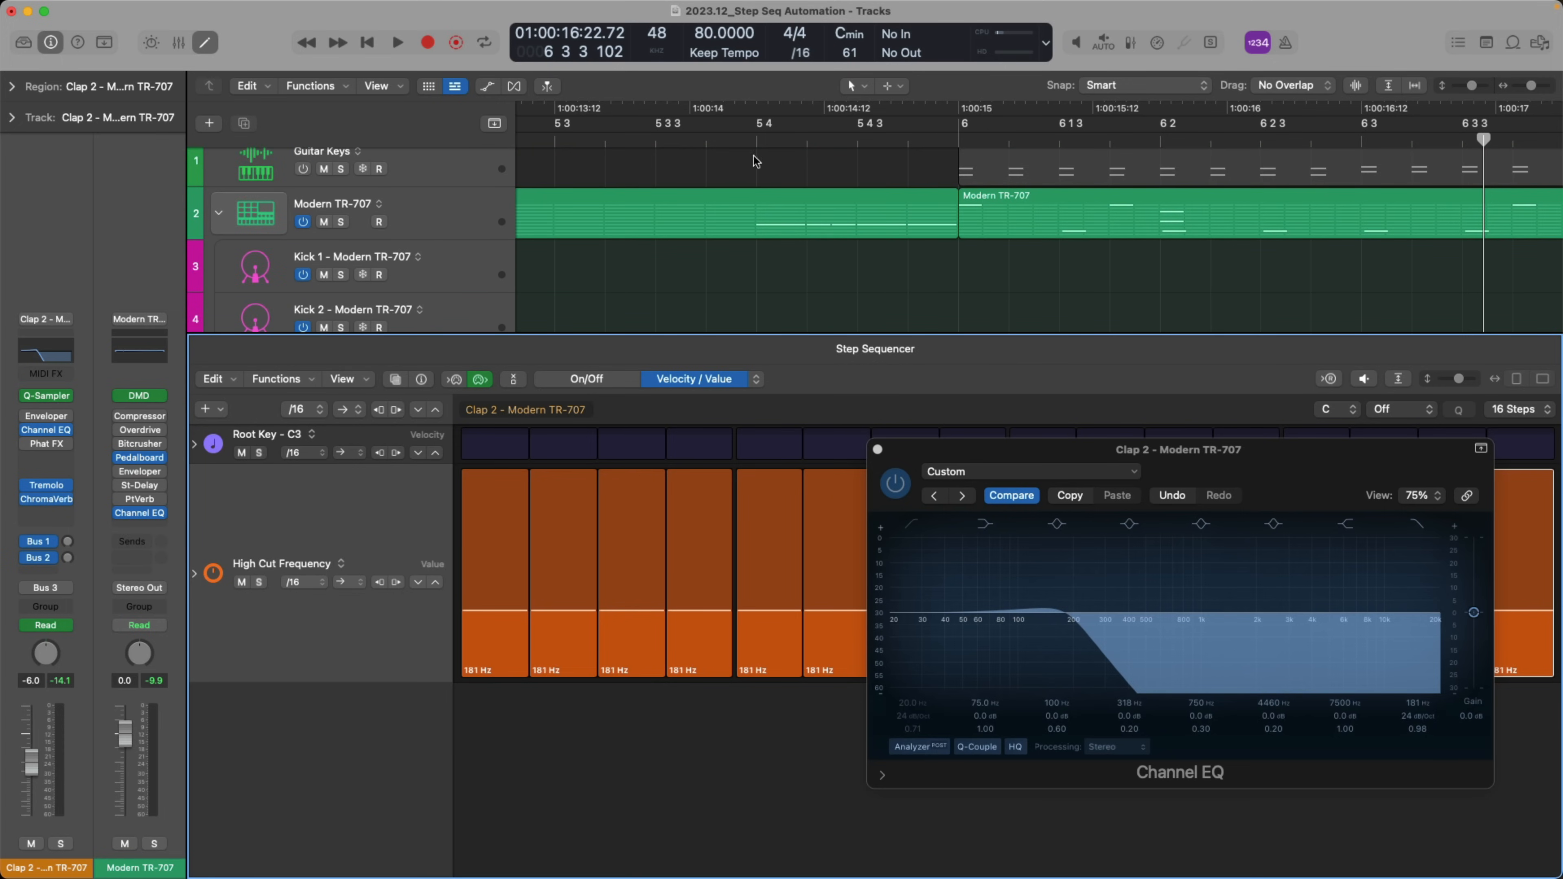
scroll(881, 252, "down", 3)
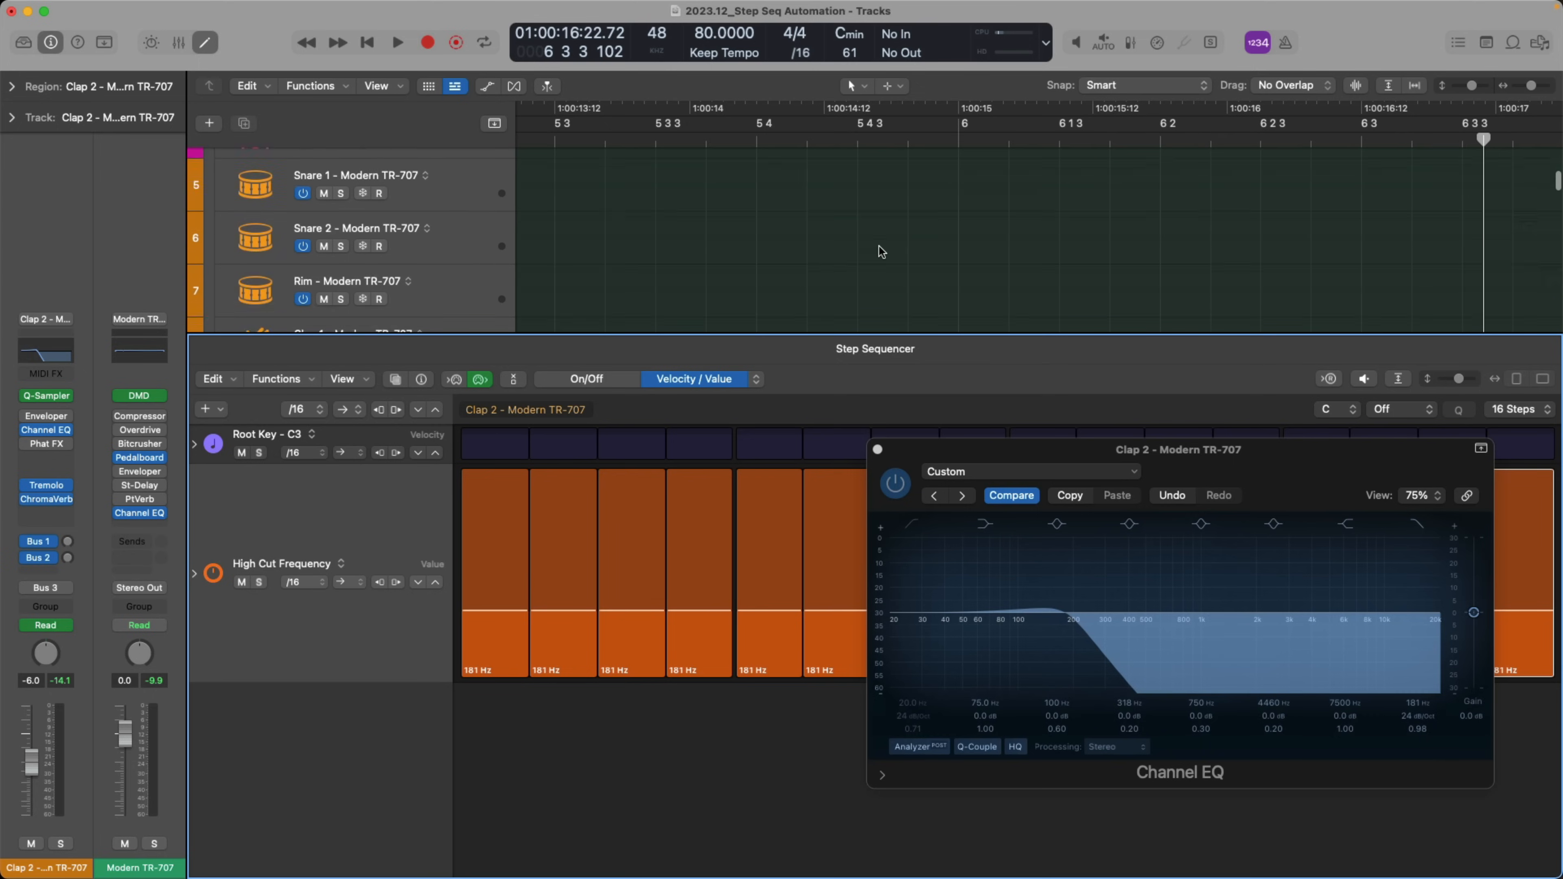
scroll(882, 251, "down", 2)
left_click(1071, 462)
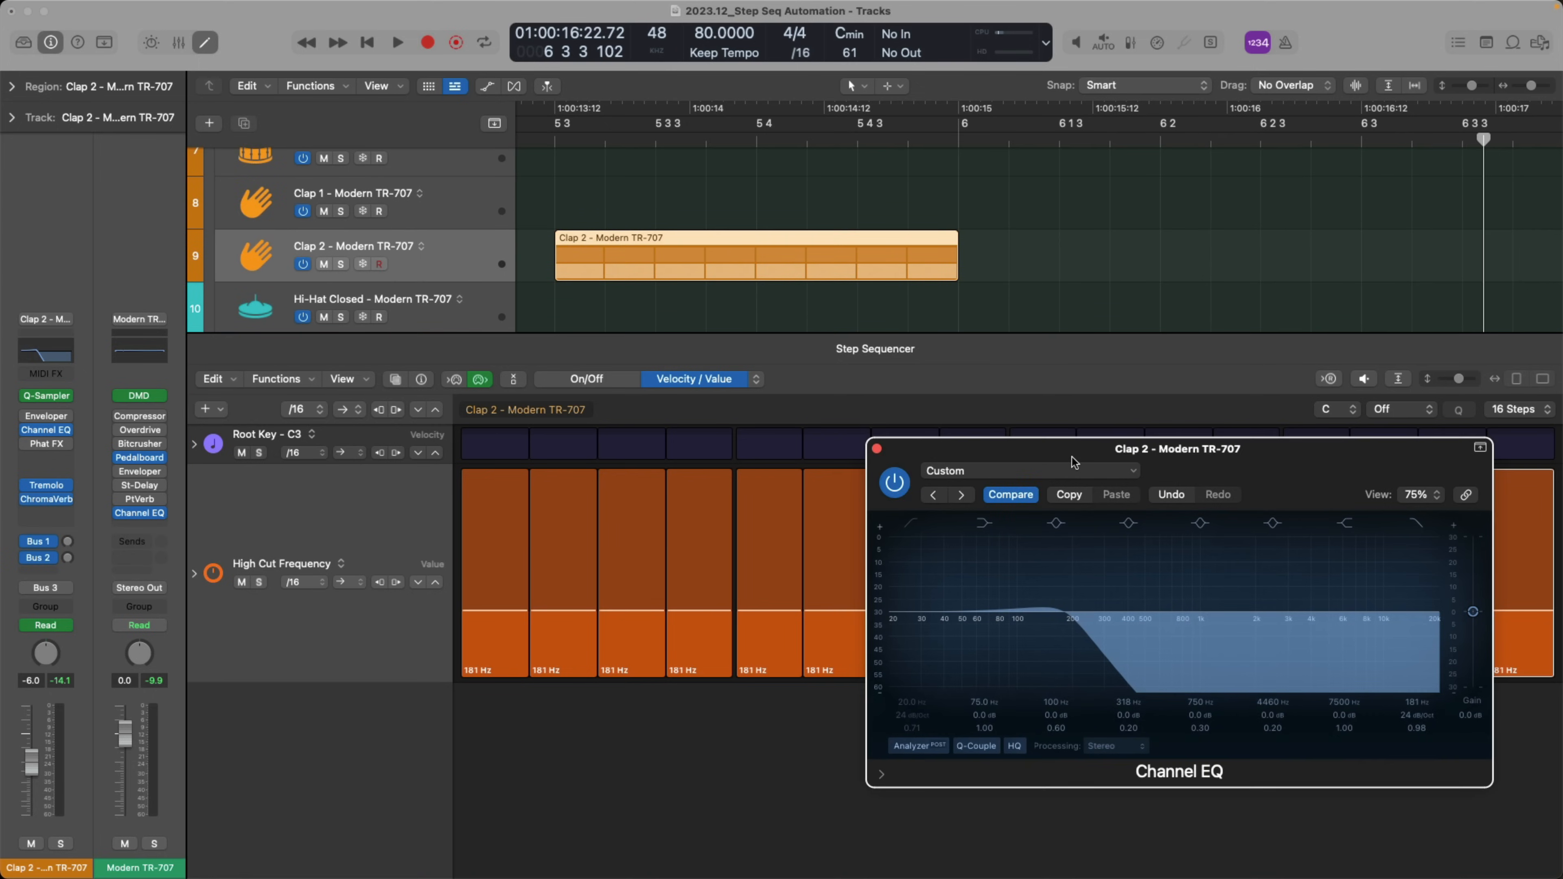
left_click_drag(1072, 462, 383, 42)
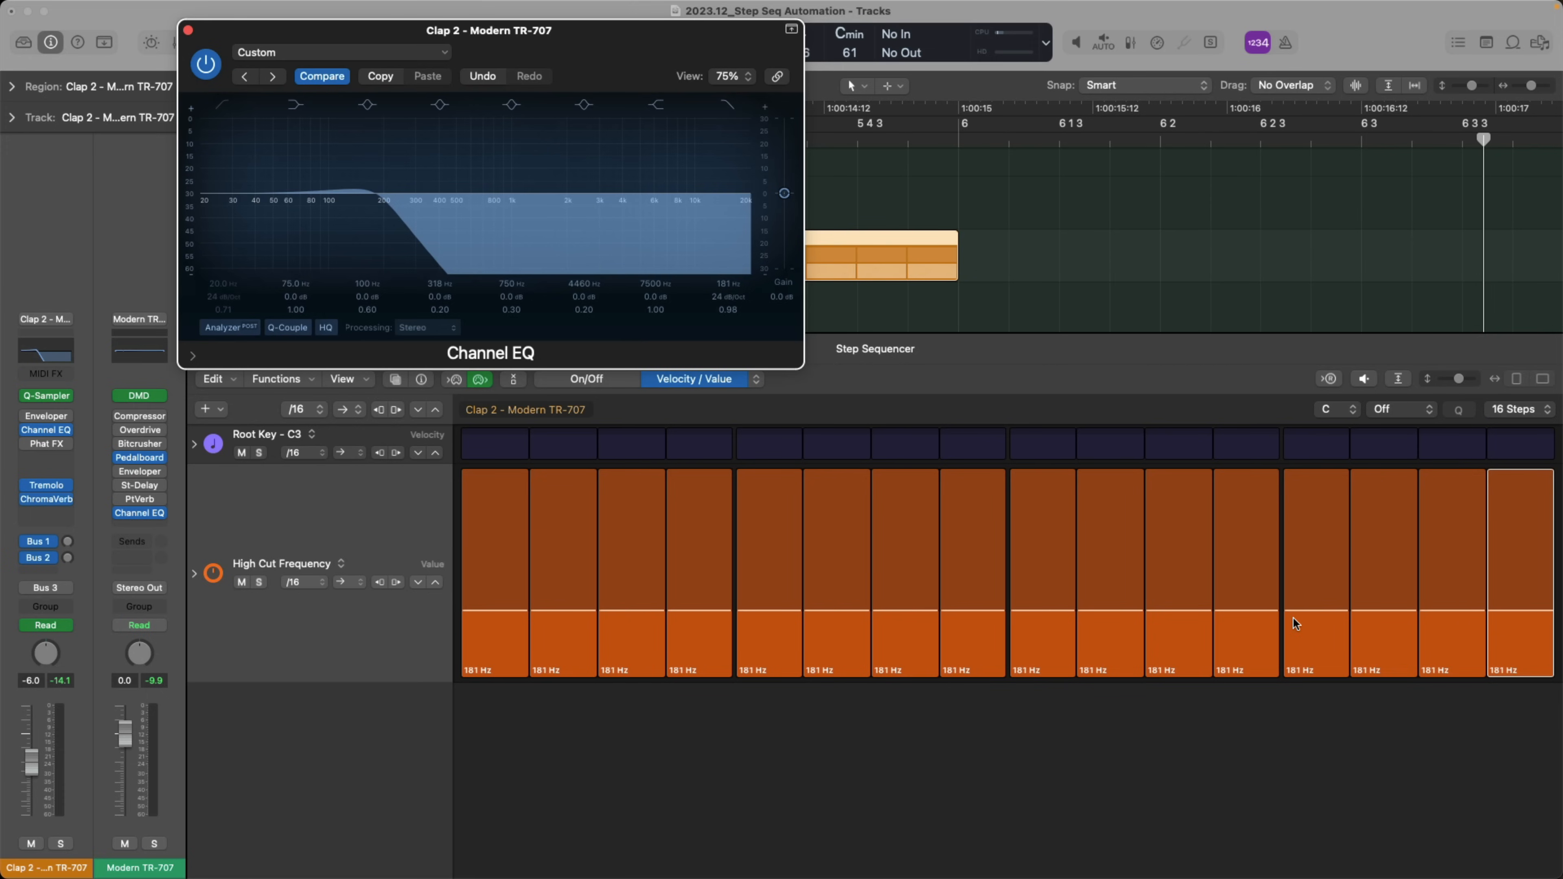
left_click_drag(720, 47, 544, 33)
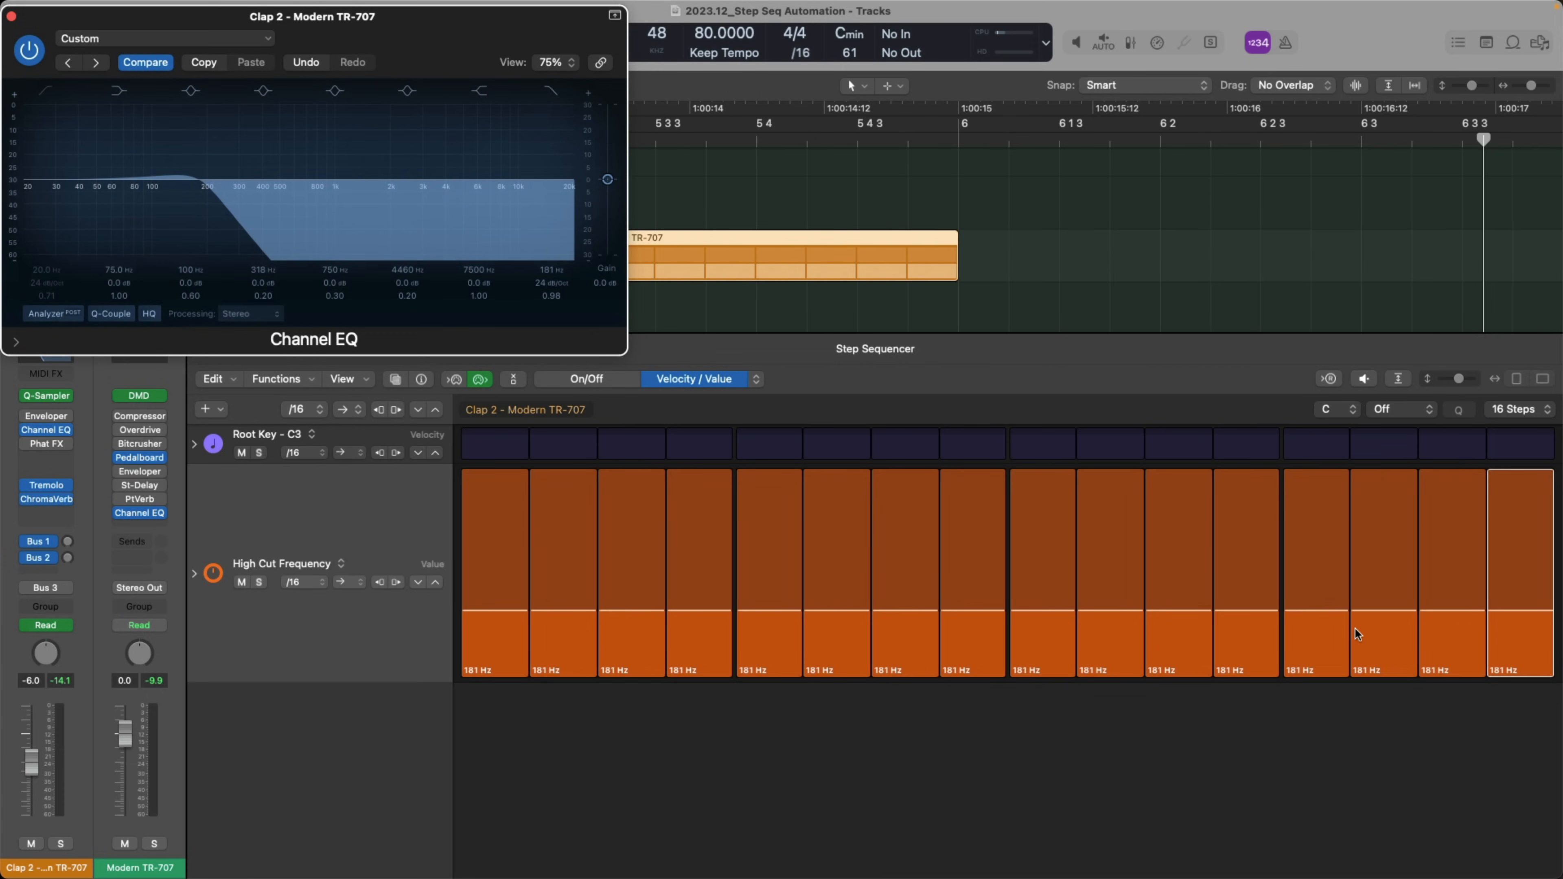
Set the last three High Cut Frequency steps to 496 Hz, 2840 Hz and 14600 Hz, and play the Clap 2 pattern
left_click_drag(1376, 611, 1464, 525)
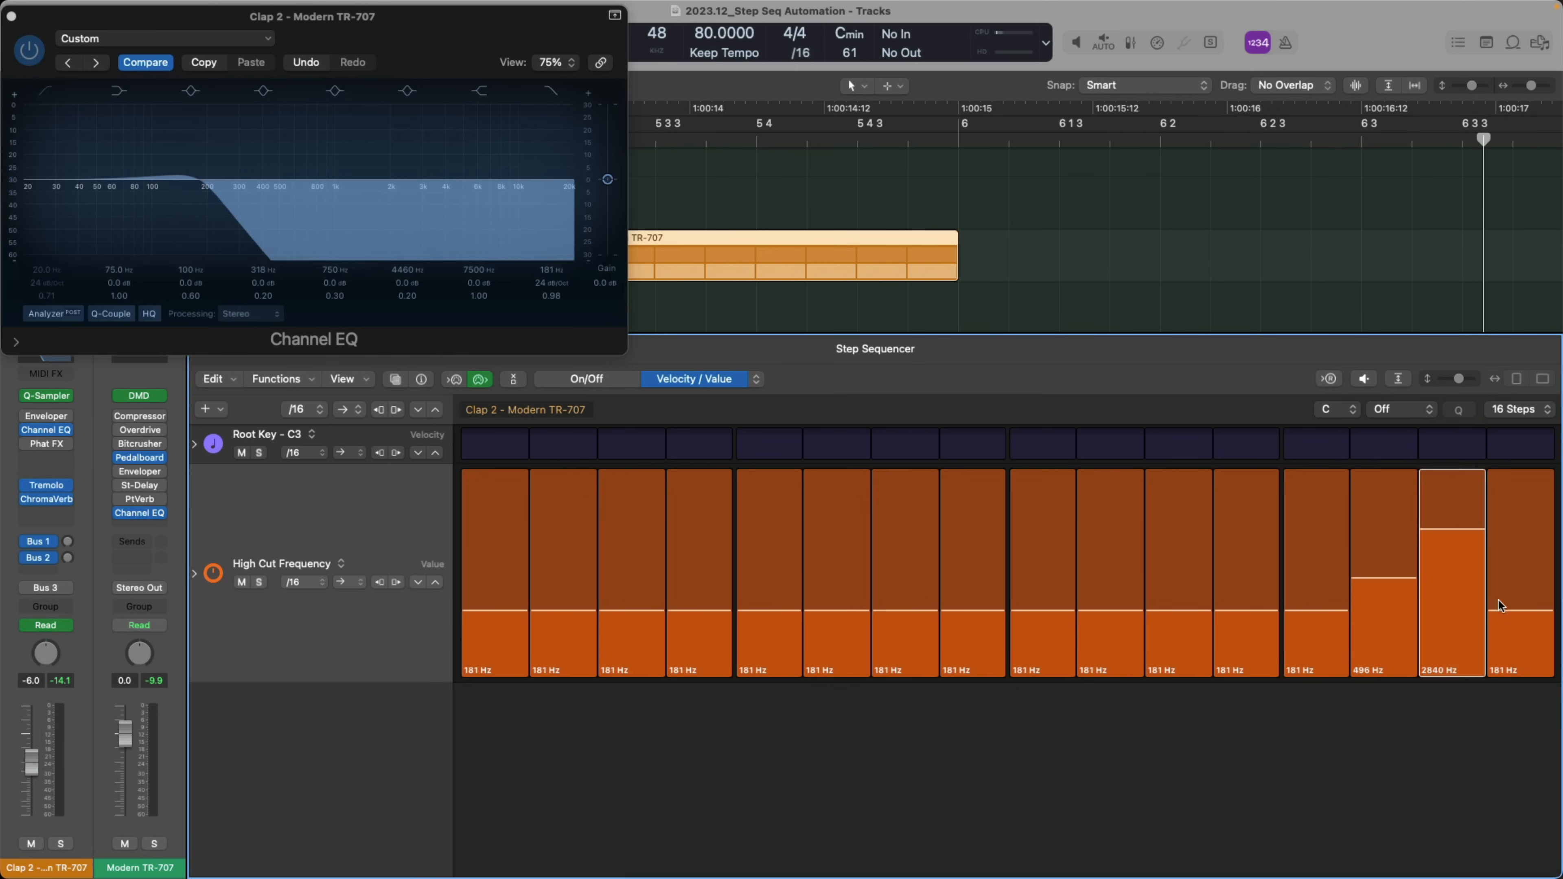
left_click_drag(1502, 607, 1524, 475)
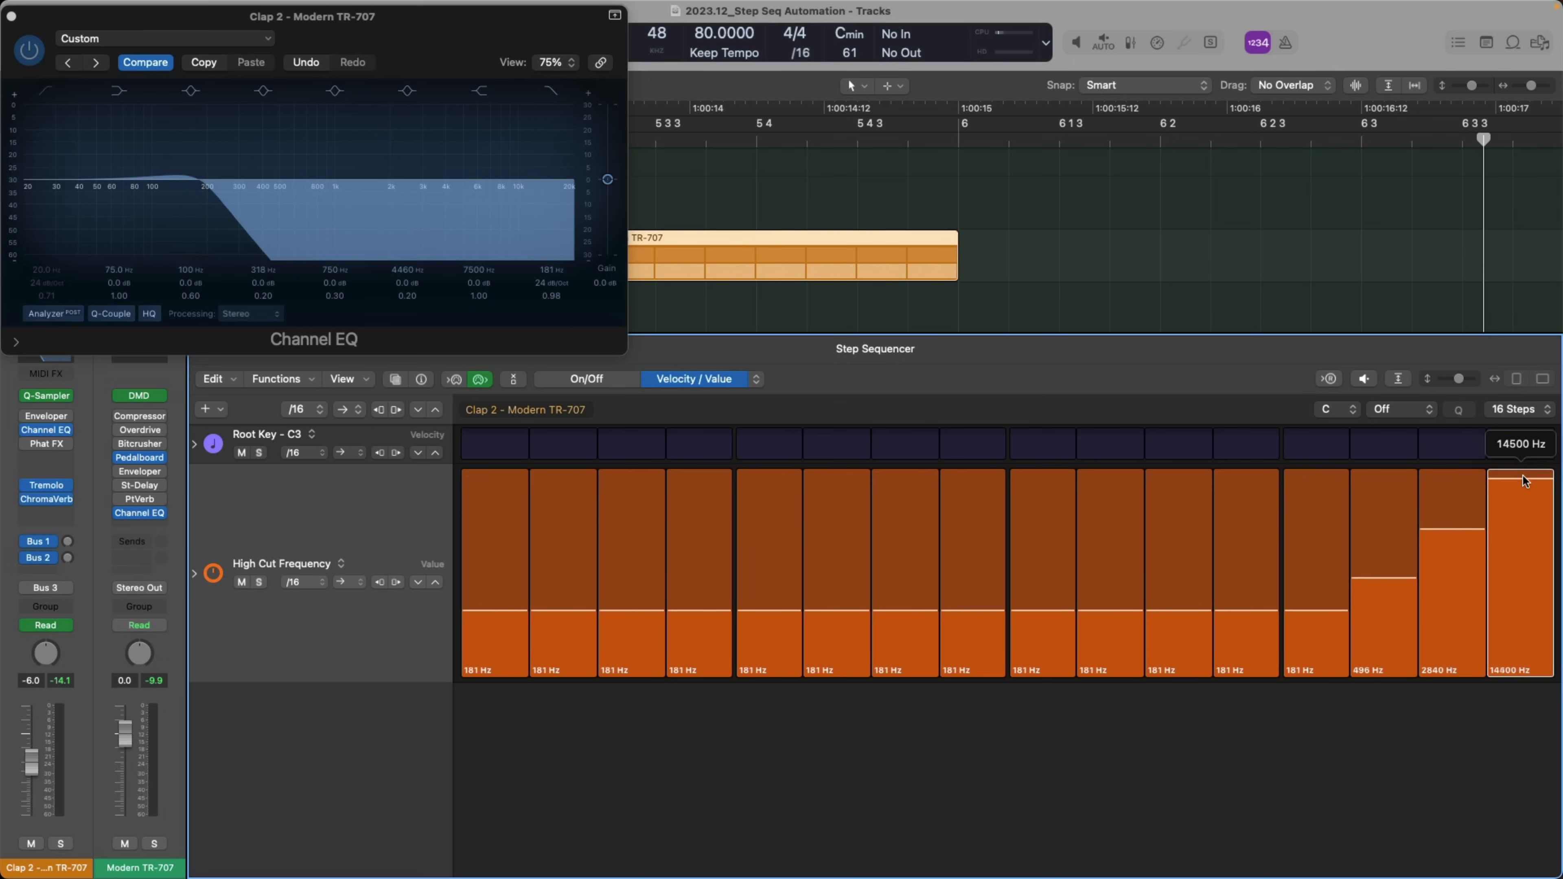
scroll(1016, 283, "left", 5)
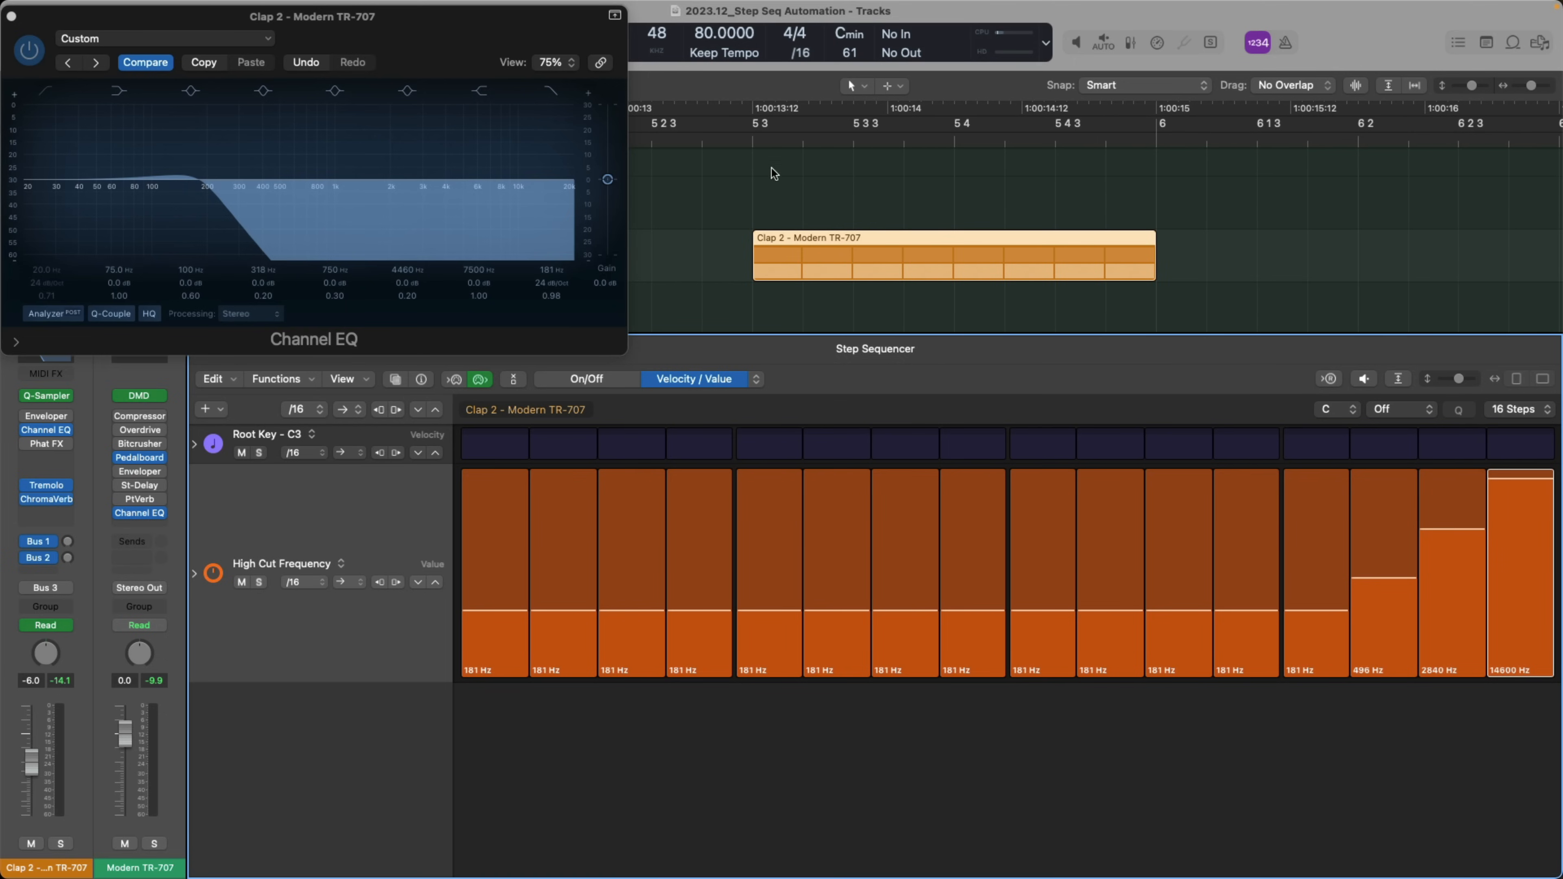
key("space")
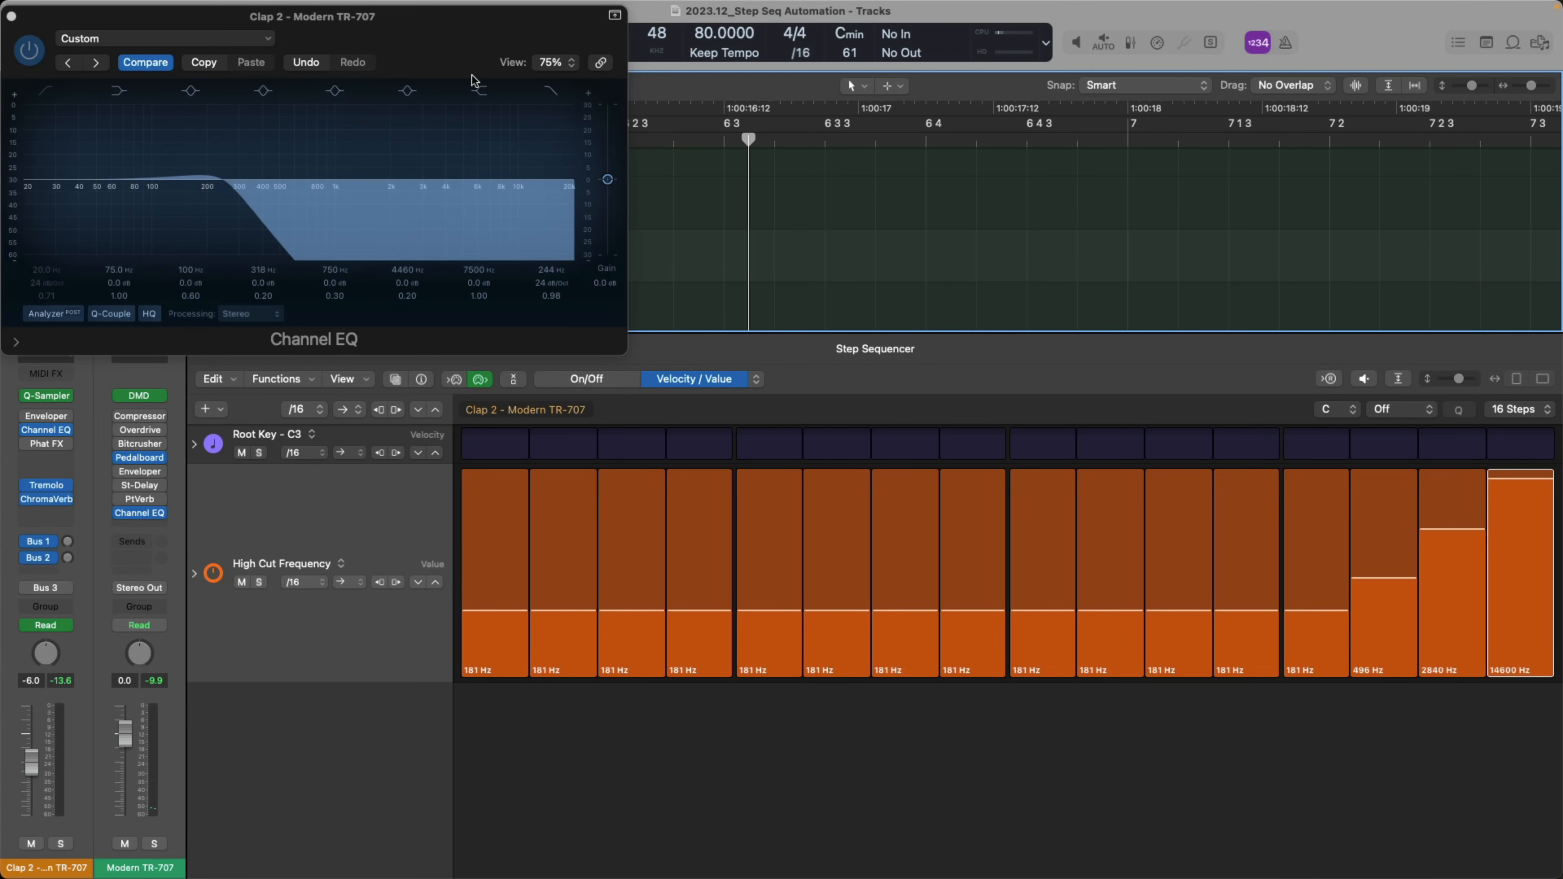
Show the High Cut Frequency row's settings in the sequencer's inspector and set its Automation Mode to Latch
left_click_drag(464, 16, 1259, 169)
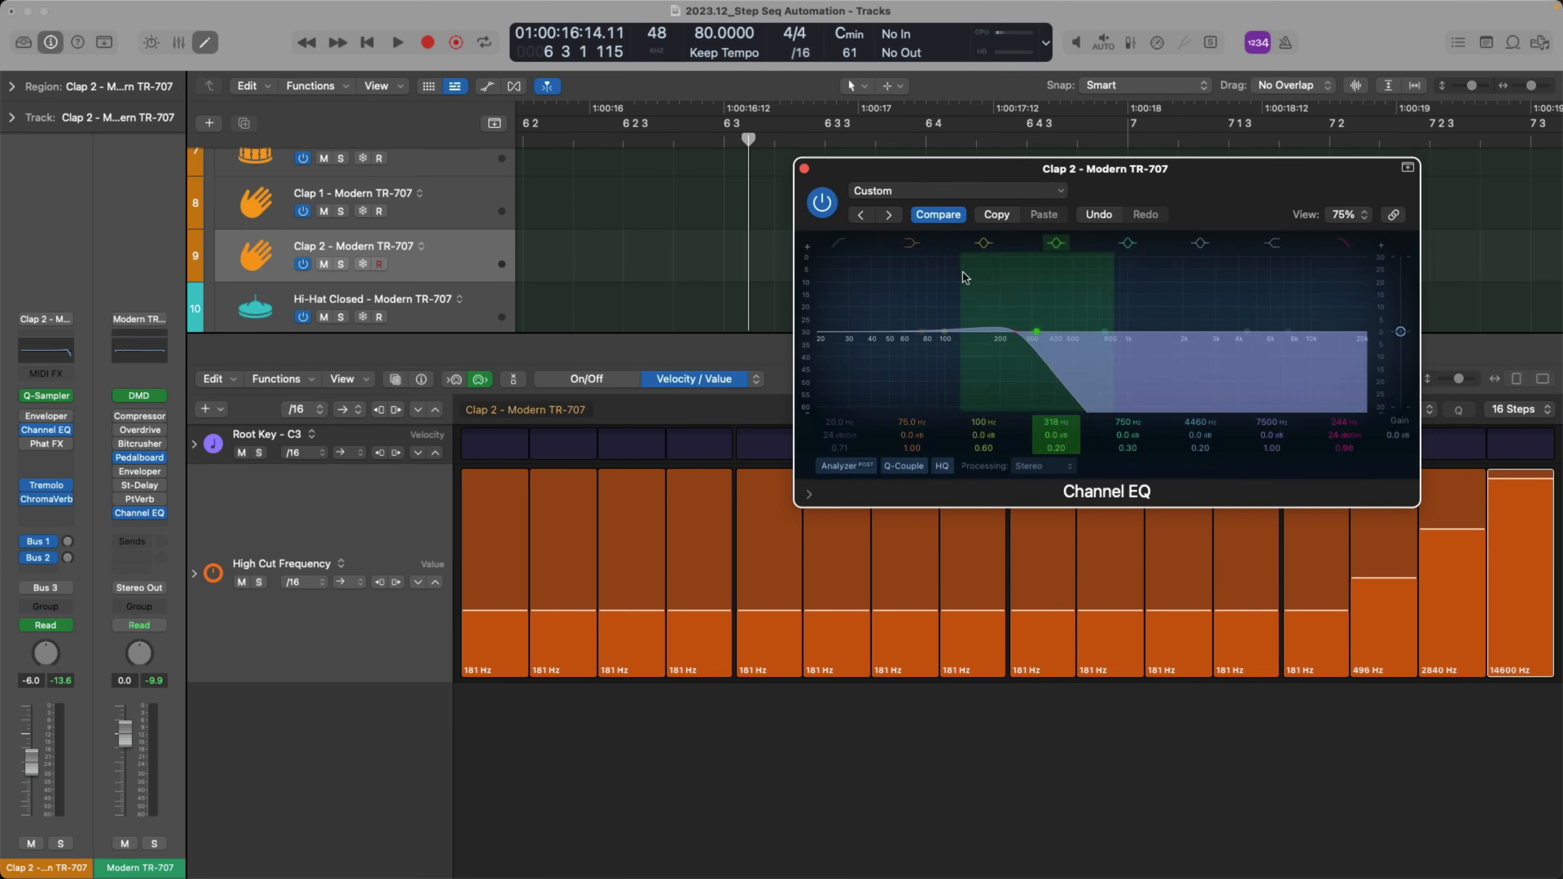
left_click(422, 380)
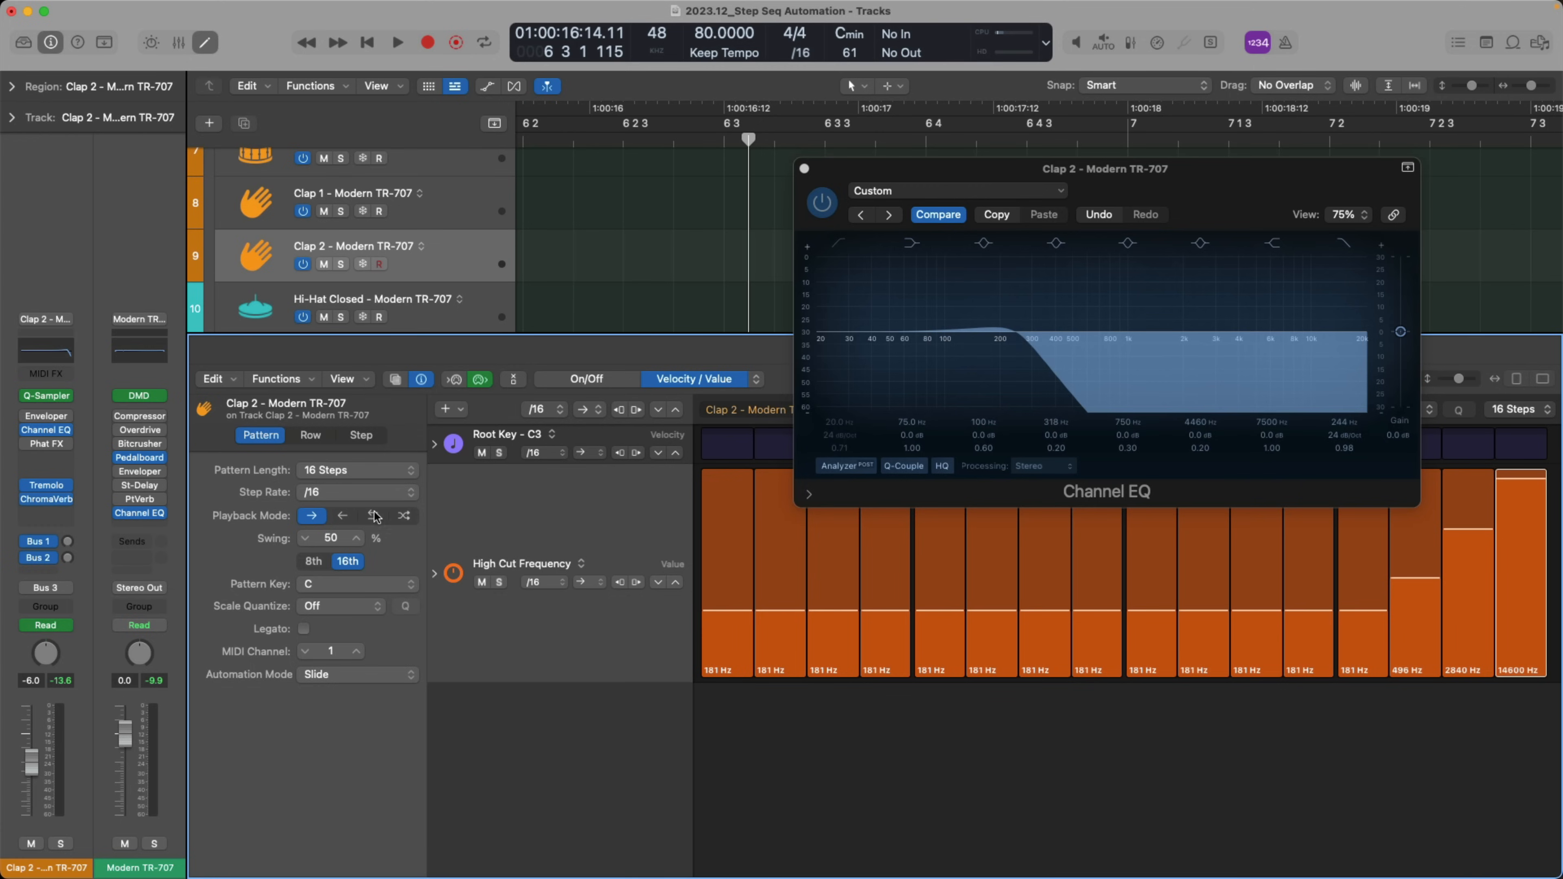
left_click(324, 436)
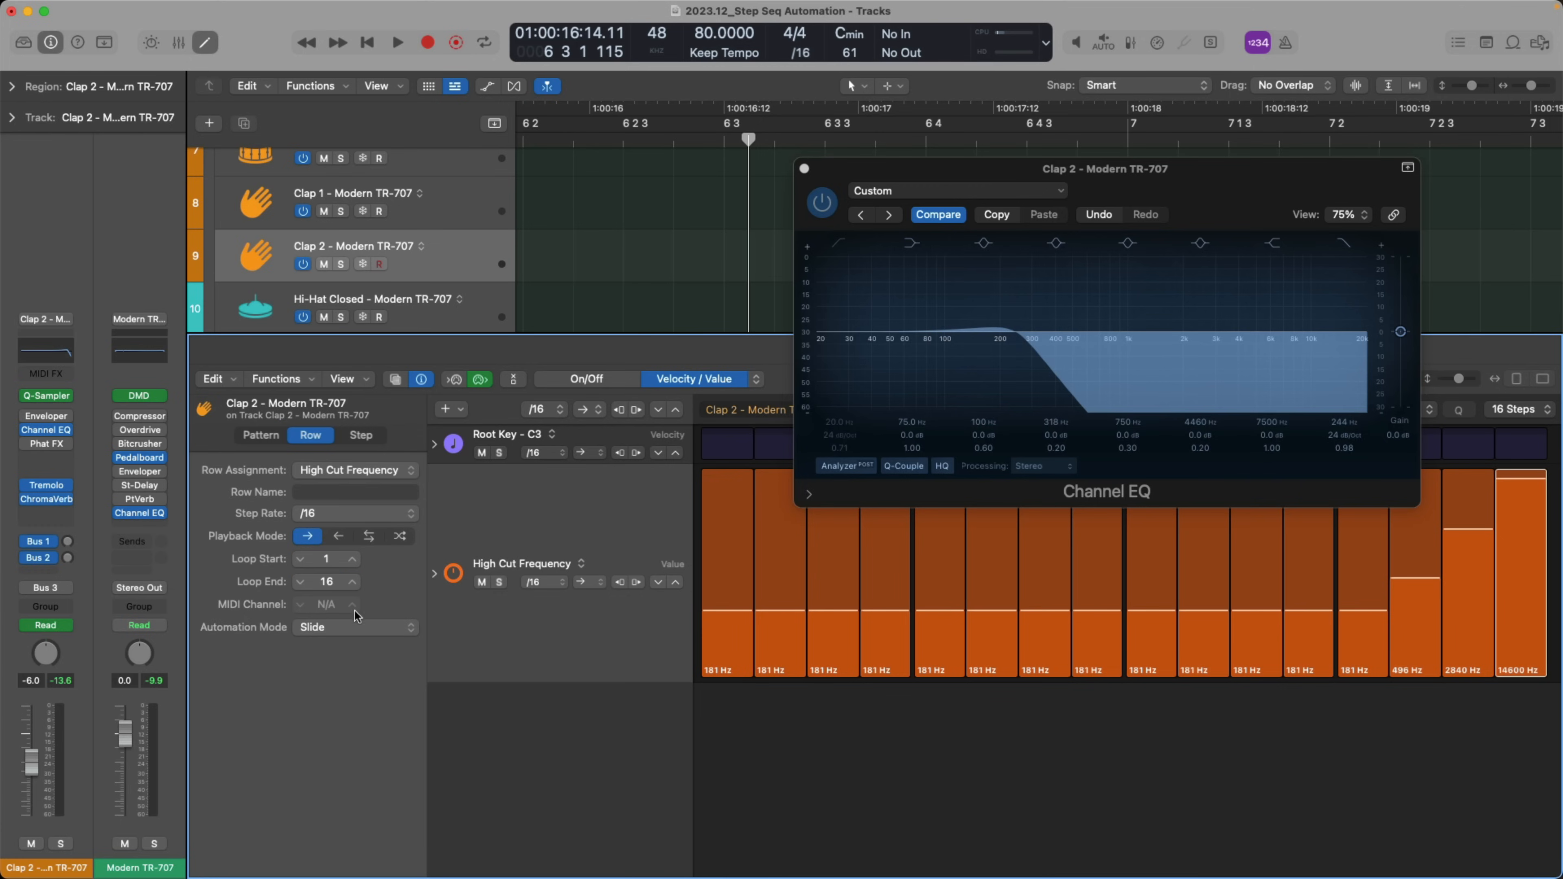
left_click(357, 627)
left_click(357, 614)
Place the Channel EQ window beside the row settings and play the pattern to examine the Latch automation
left_click_drag(1137, 175, 799, 363)
key("space")
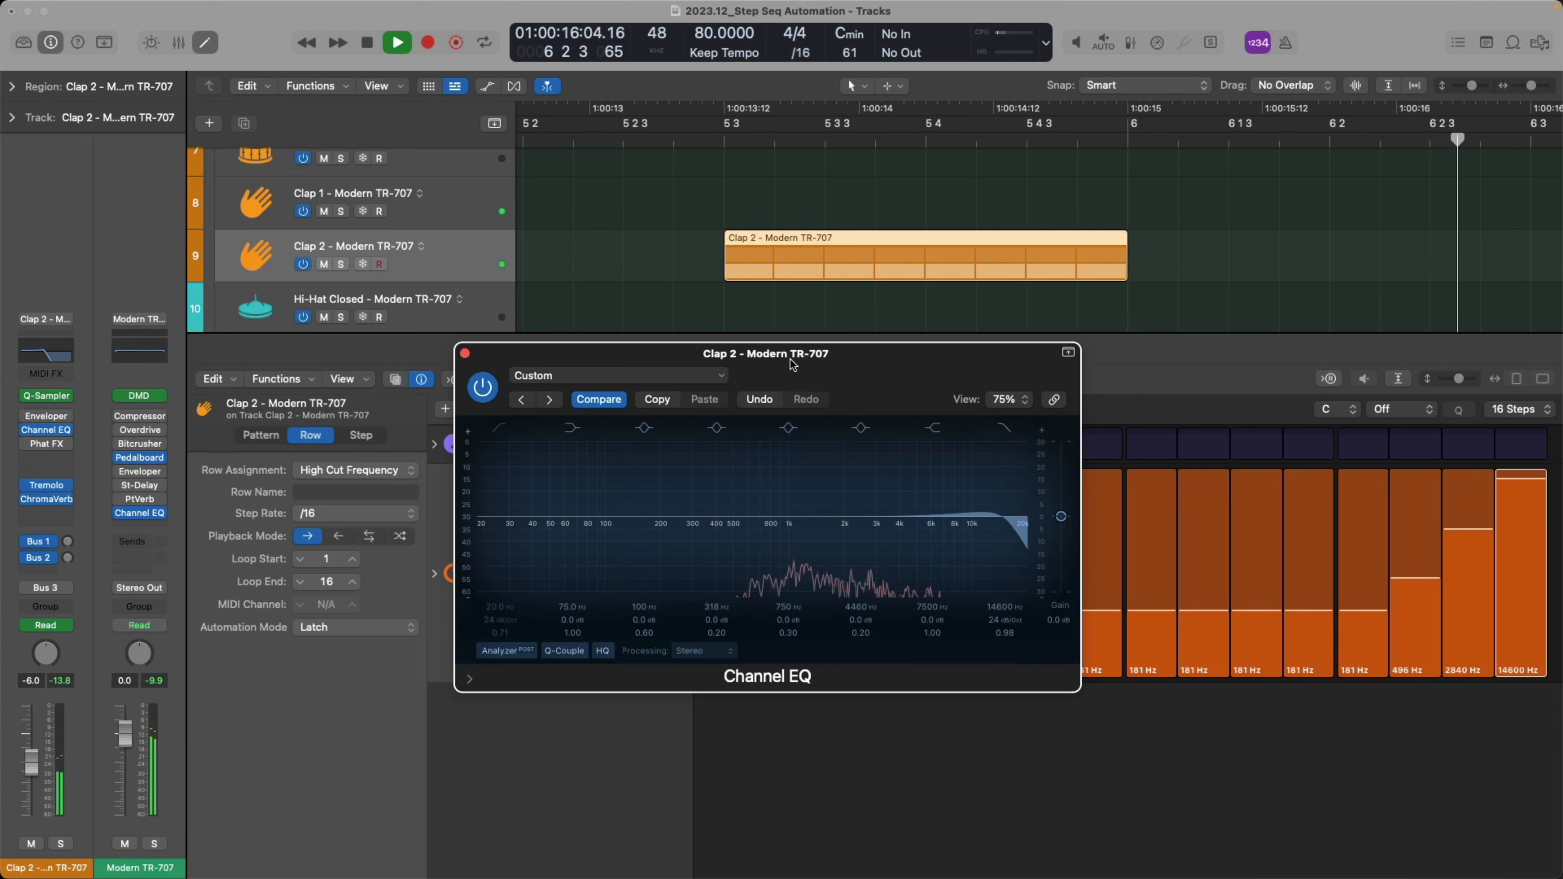
key("space")
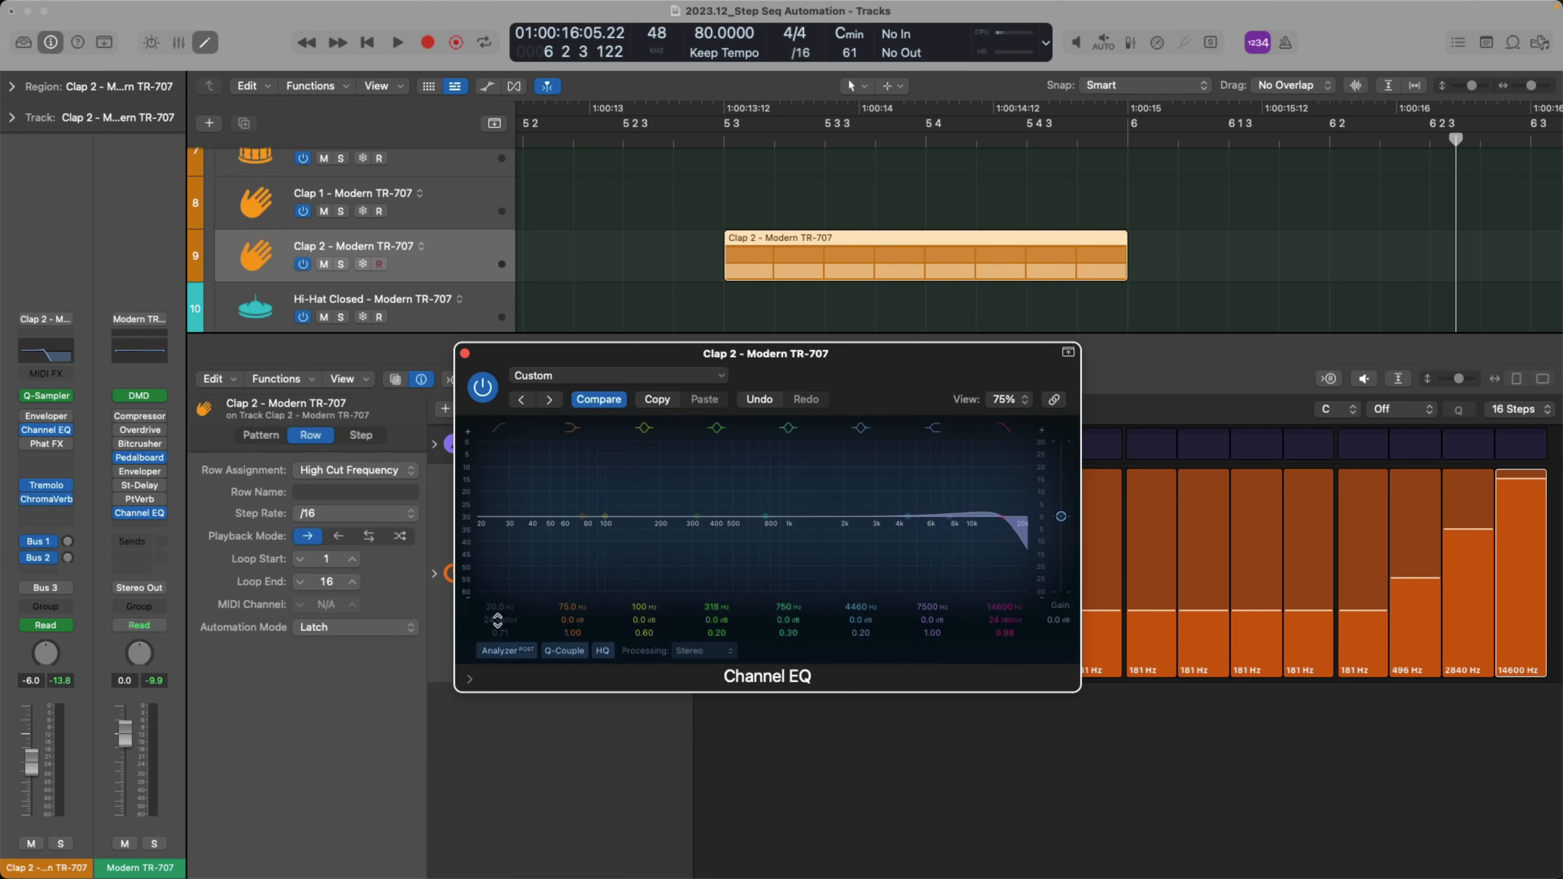
Set the High Cut Frequency row's Automation Mode to Slide and play the pattern to compare the movement
left_click(411, 629)
left_click(403, 648)
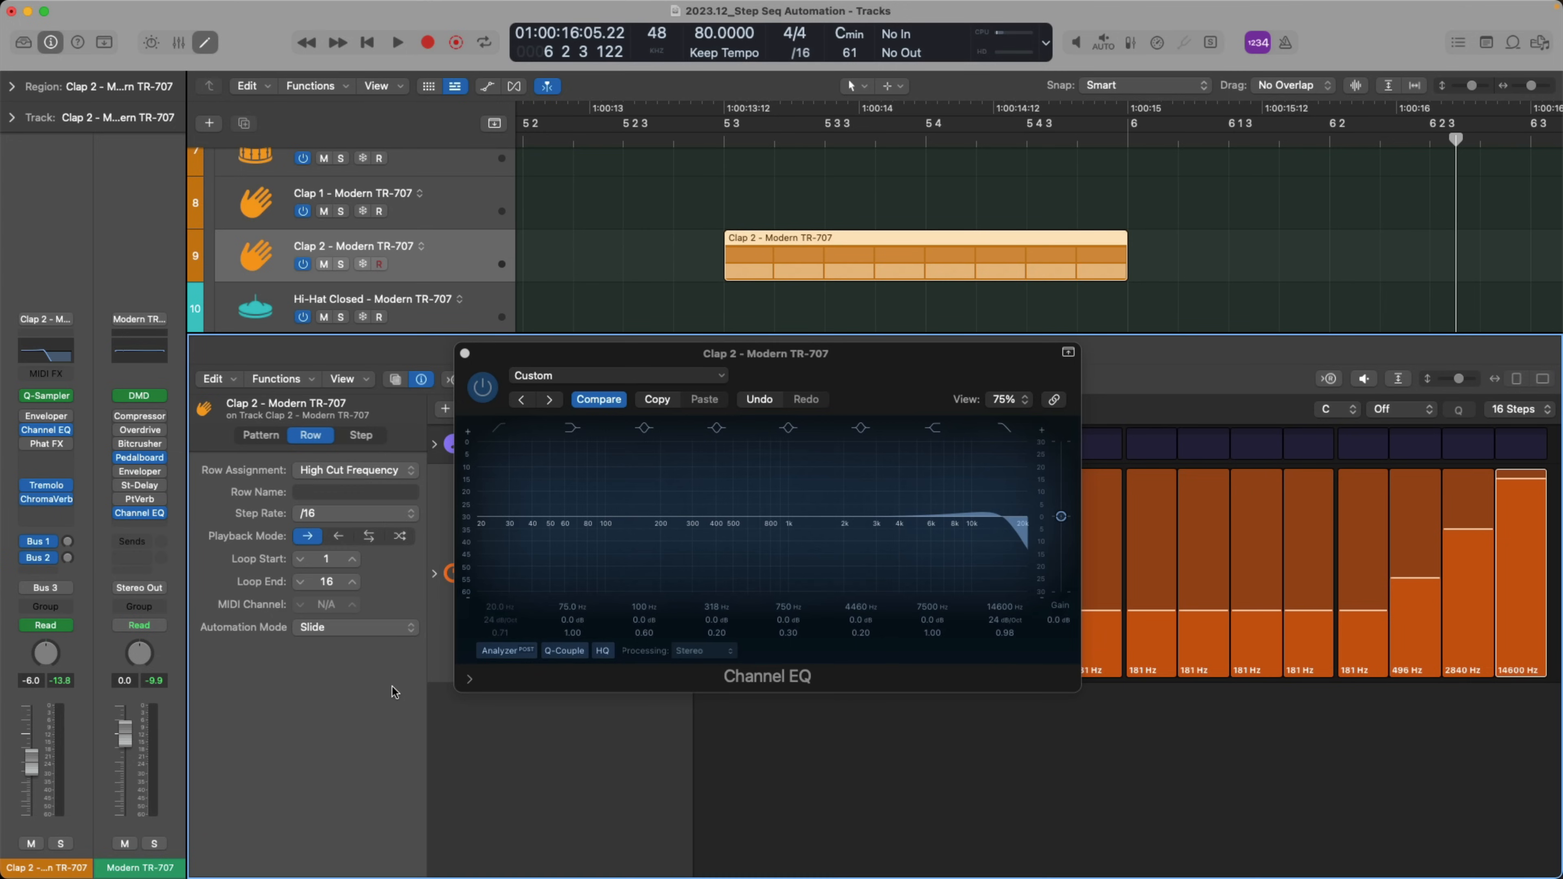
key("space")
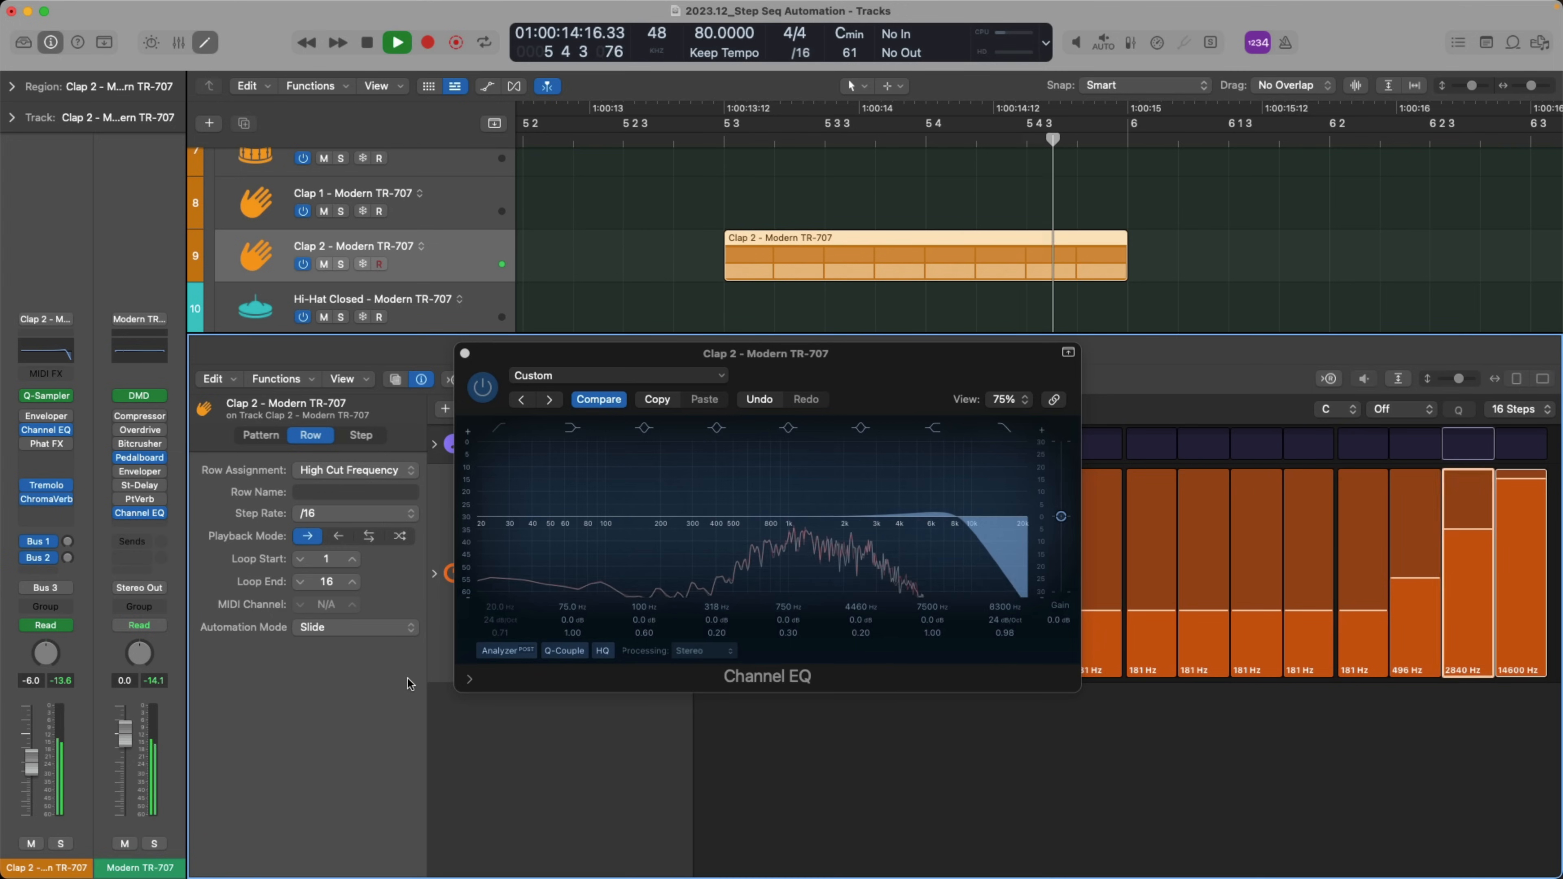
key("space")
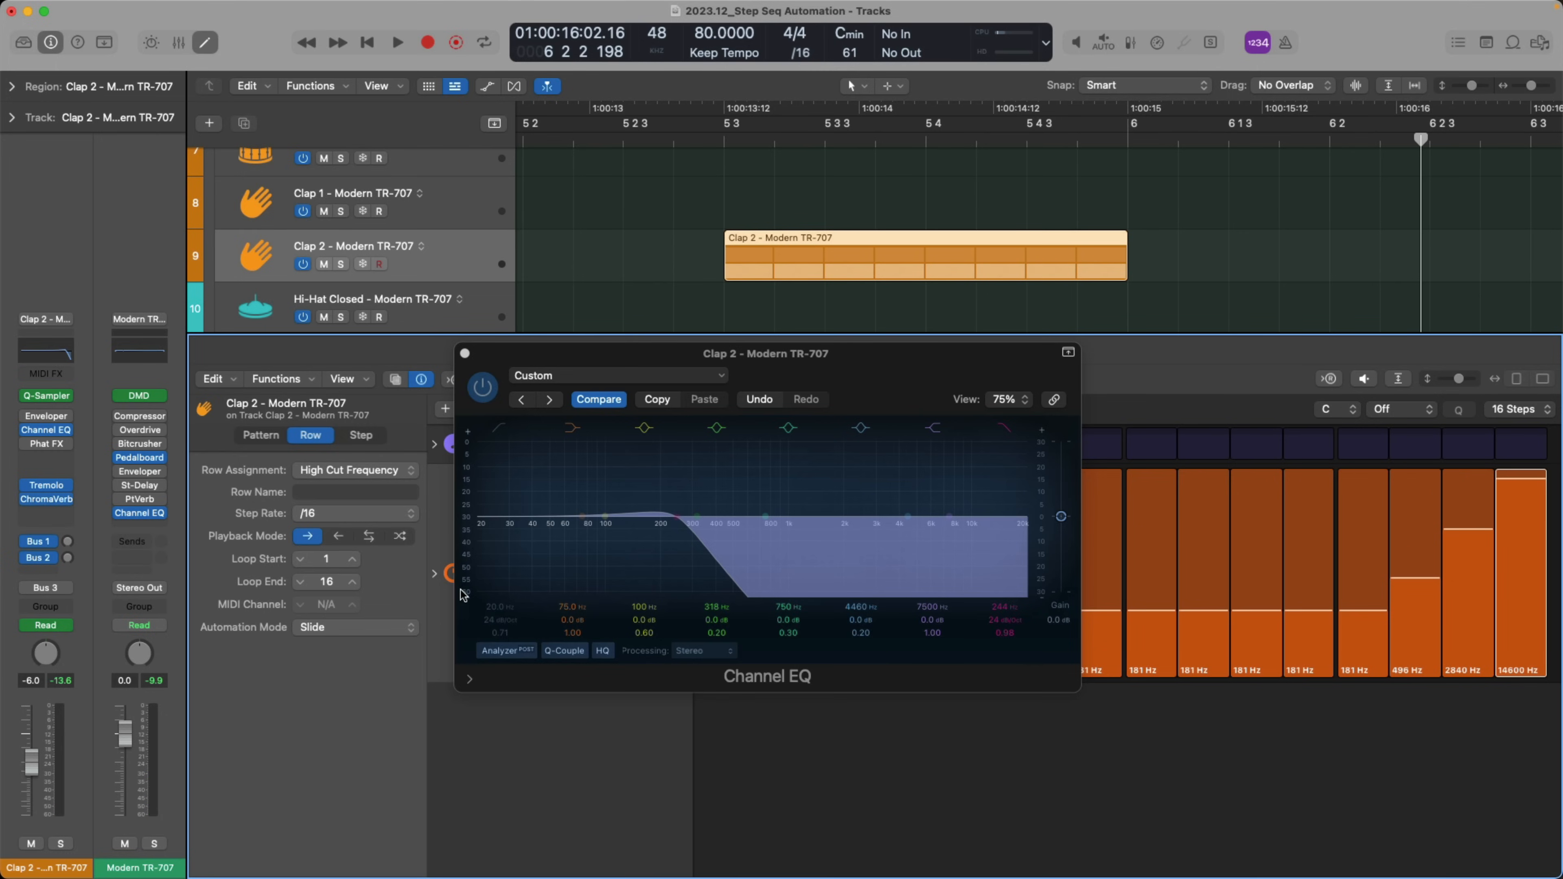
Close the Channel EQ and the Step Sequencer, and collapse the first Modern TR-707 stack in the full arrangement
left_click(465, 353)
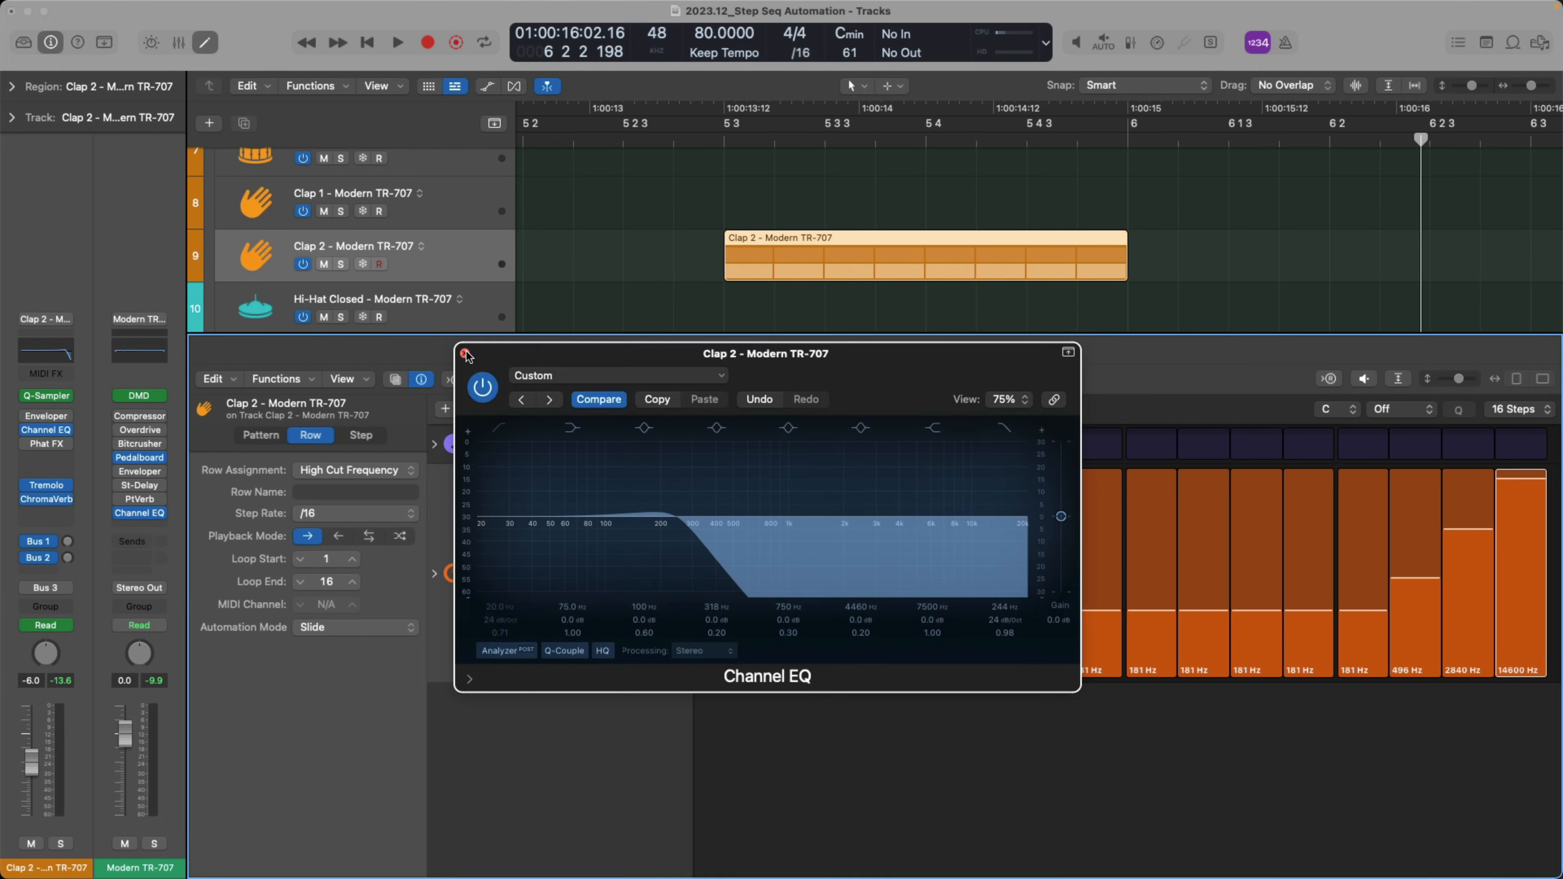
key("e")
key("z")
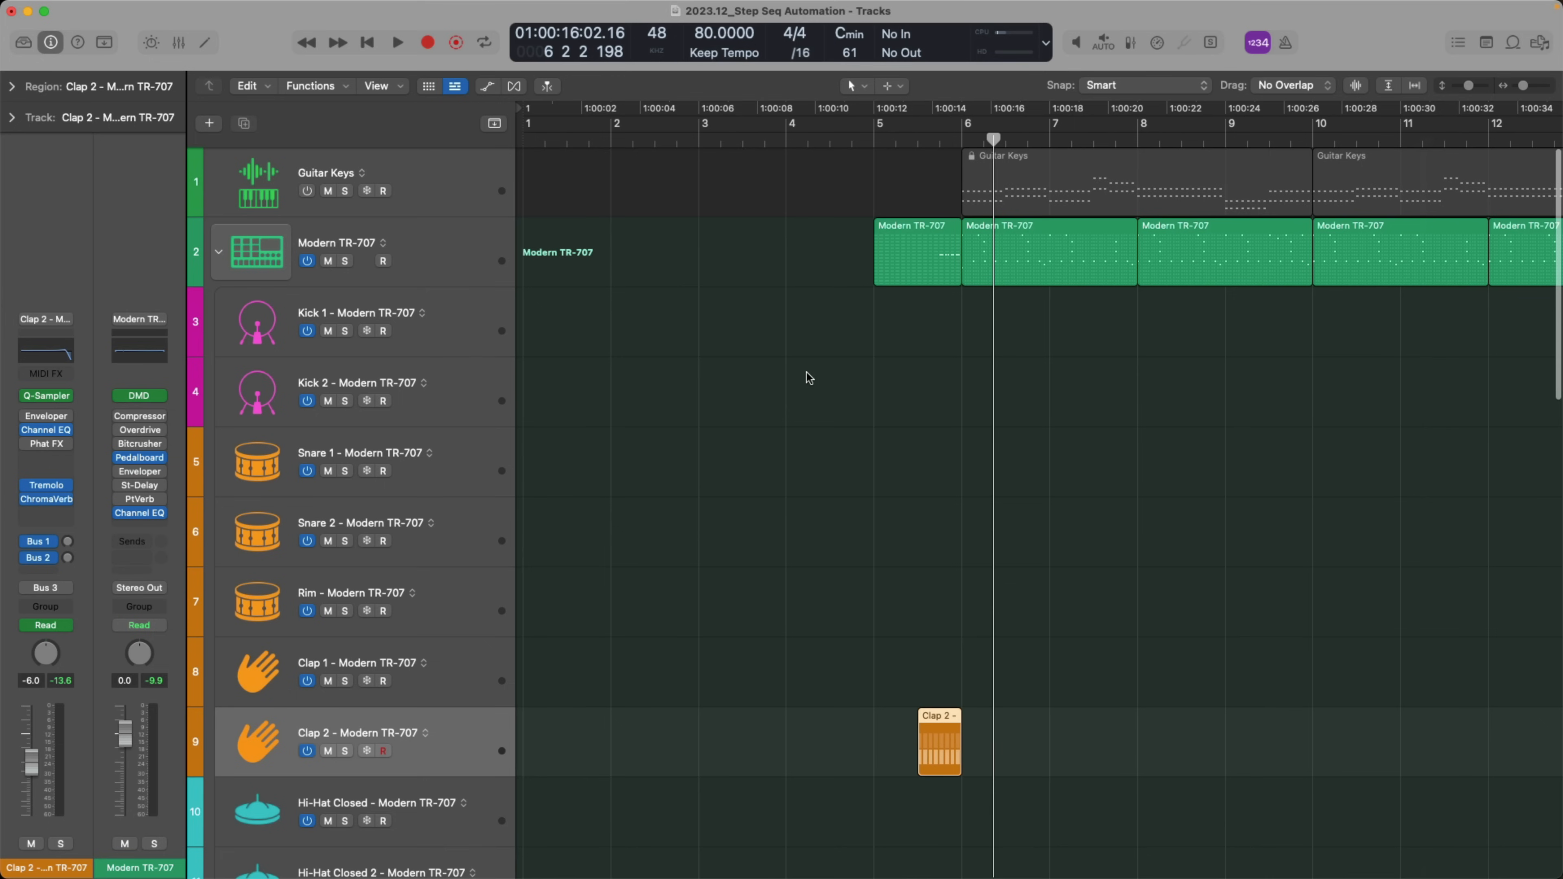
left_click(921, 293)
key("z")
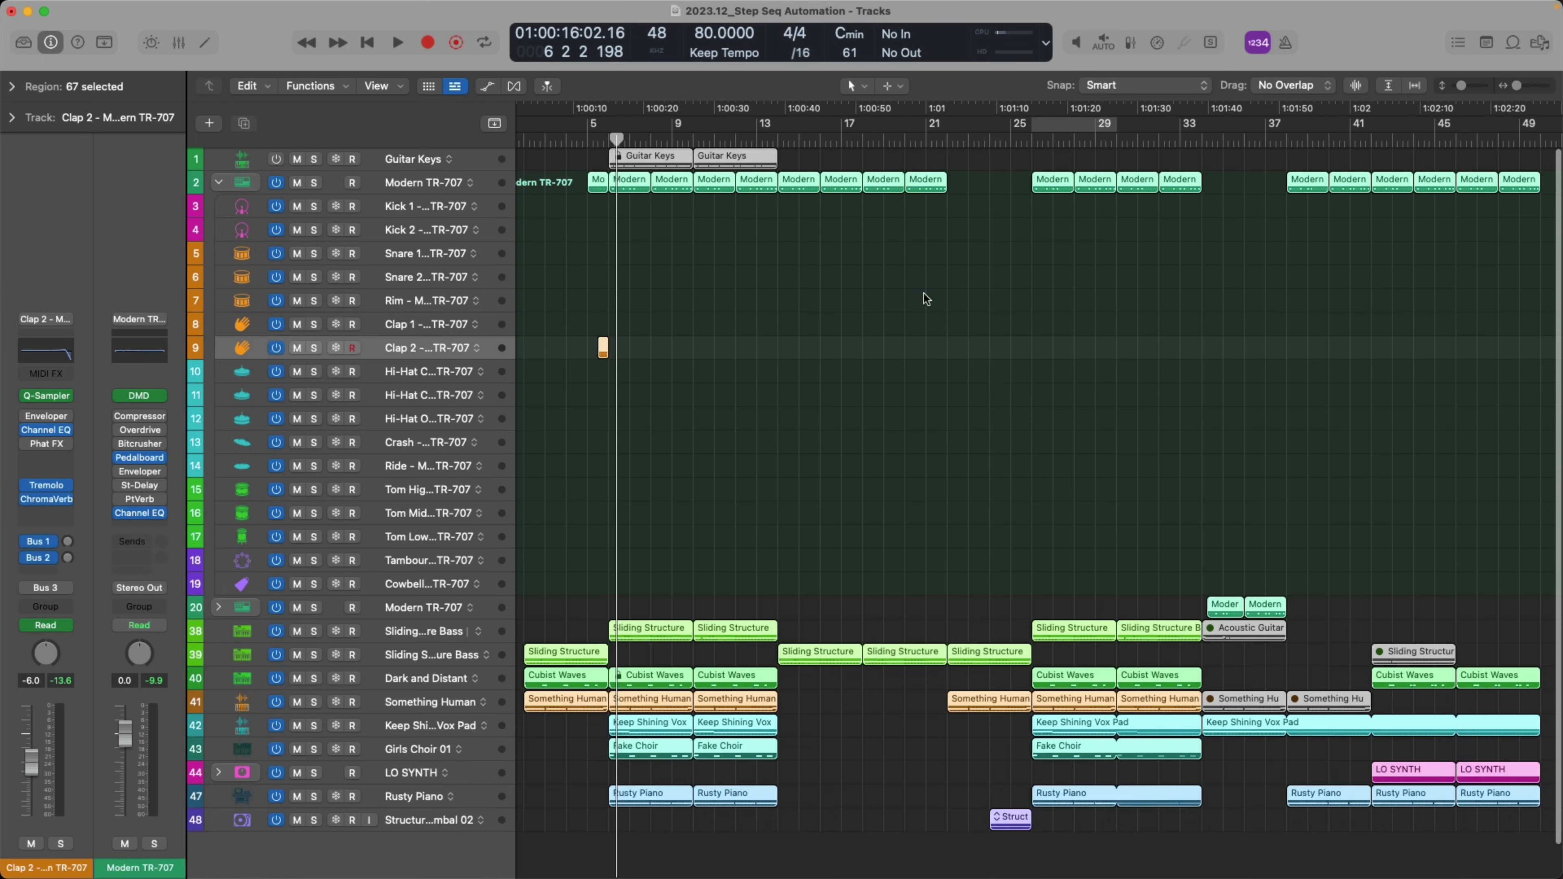
left_click(219, 182)
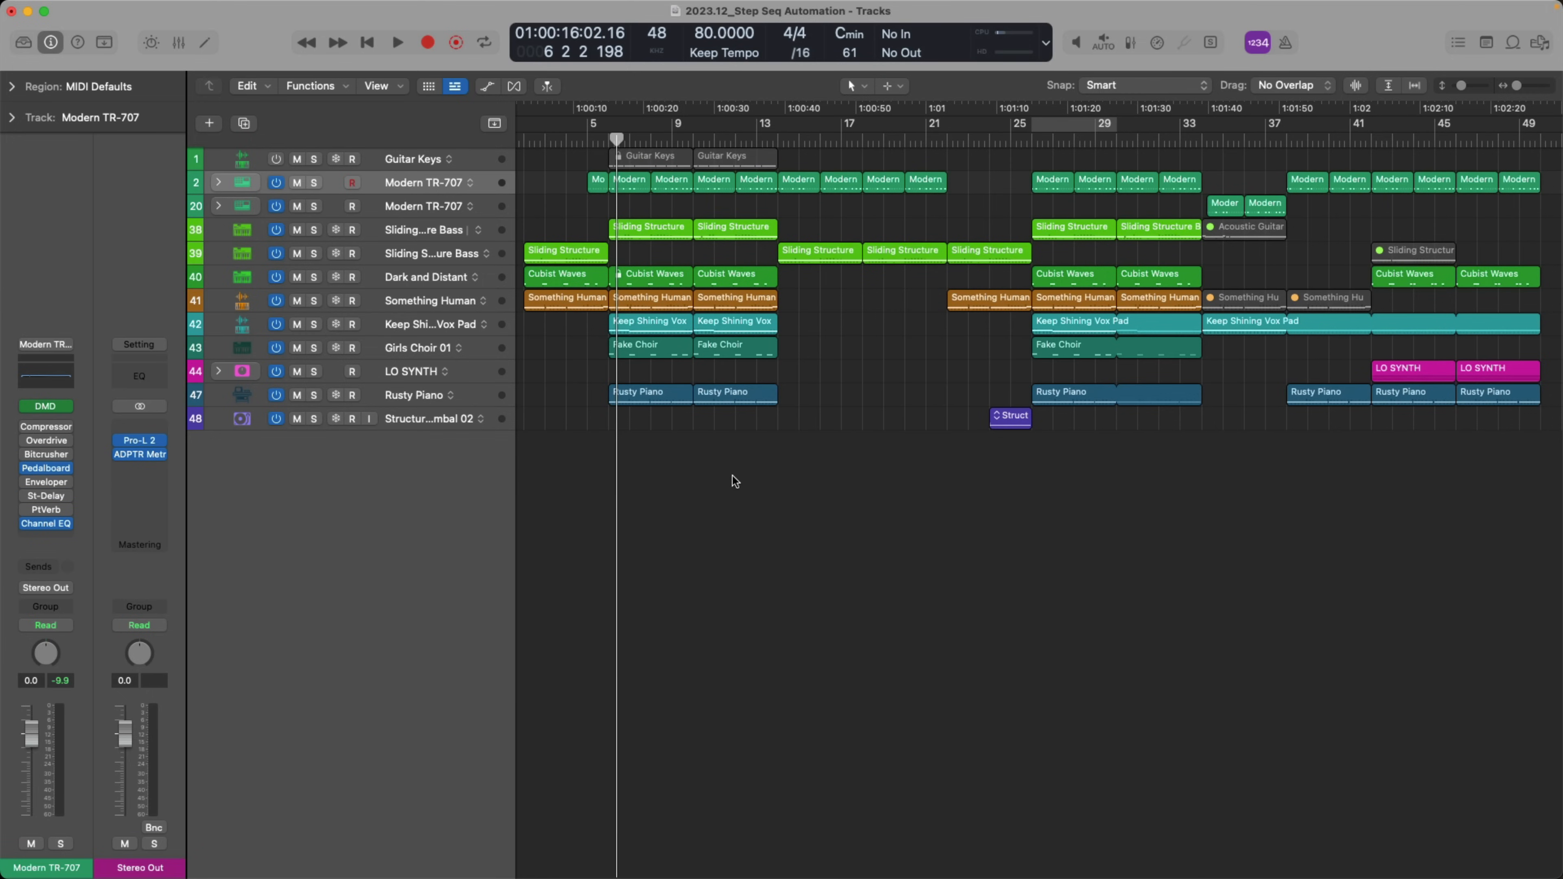
Bounce the Rusty Piano track in place to a new track, bypassing effect plug-ins, with Normalize off
left_click_drag(586, 298, 968, 491)
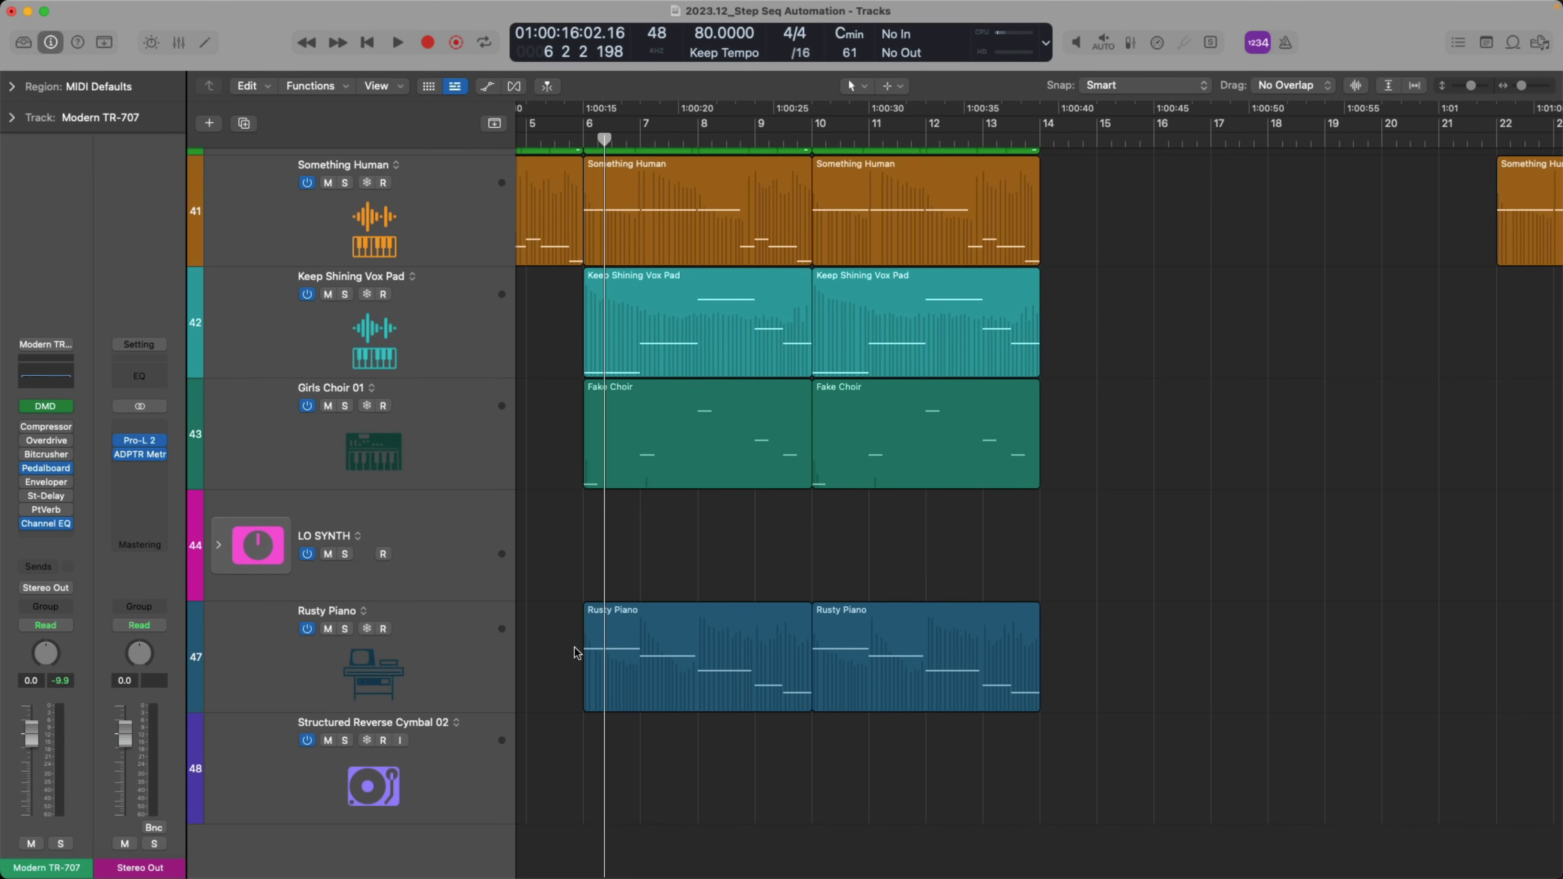
left_click(470, 653)
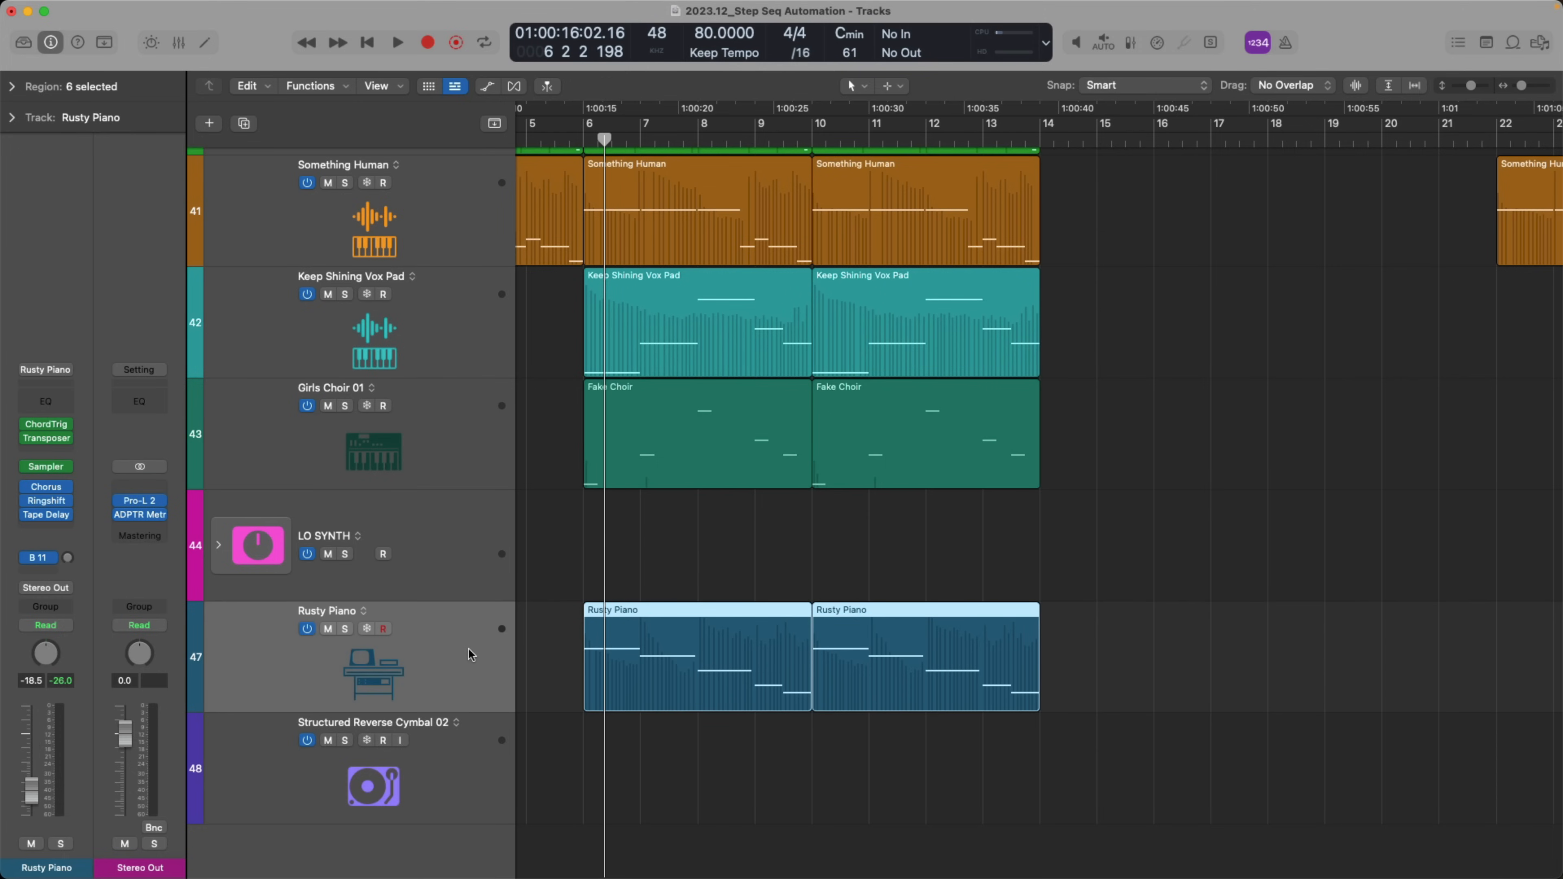
key("ctrl+b")
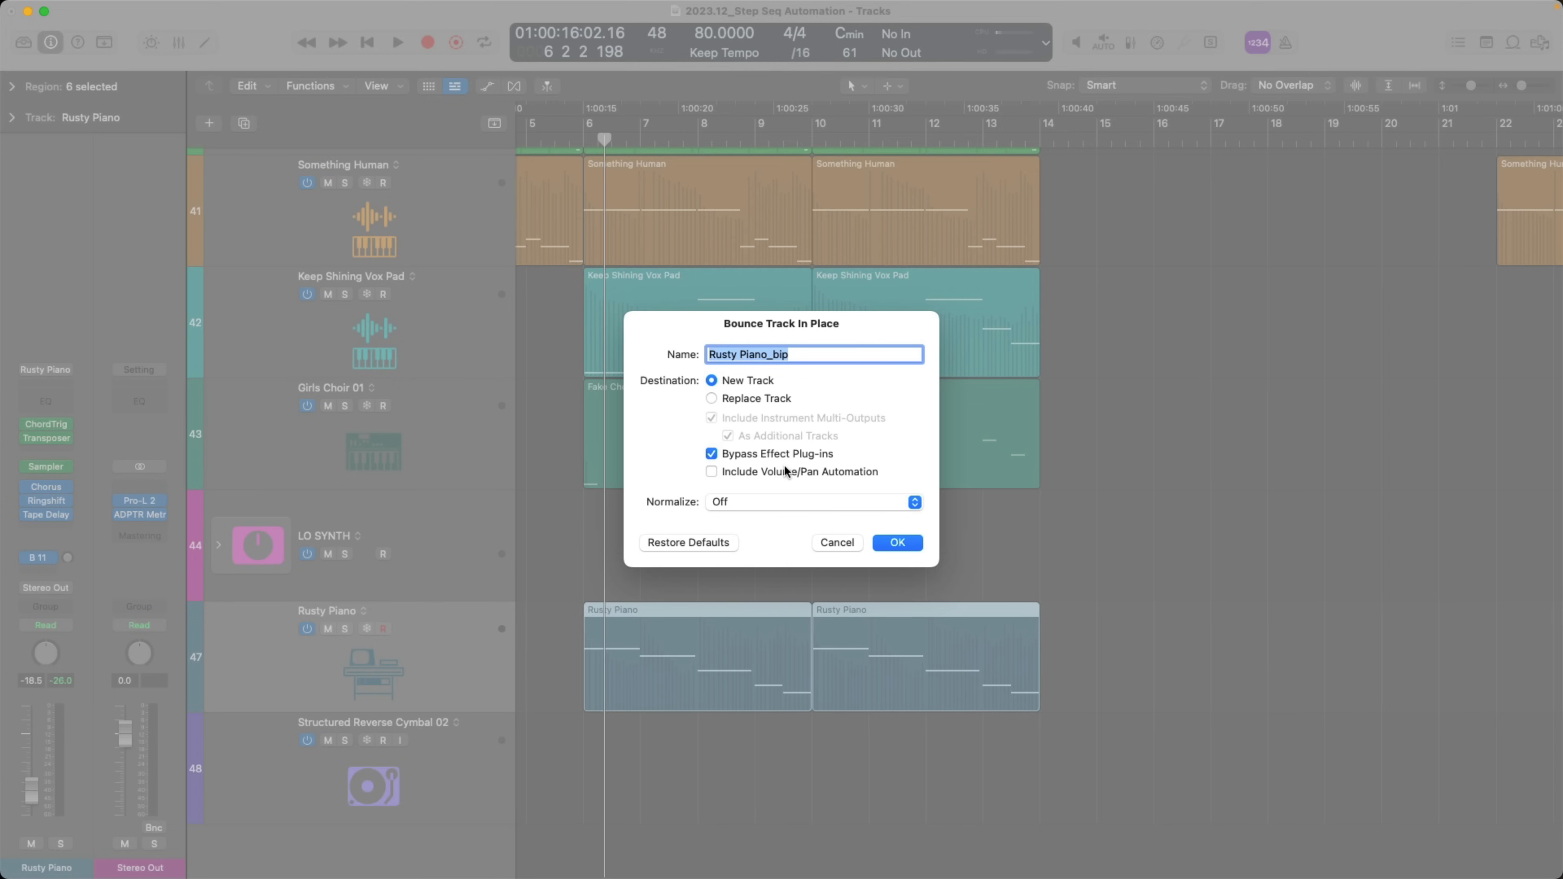
left_click(890, 543)
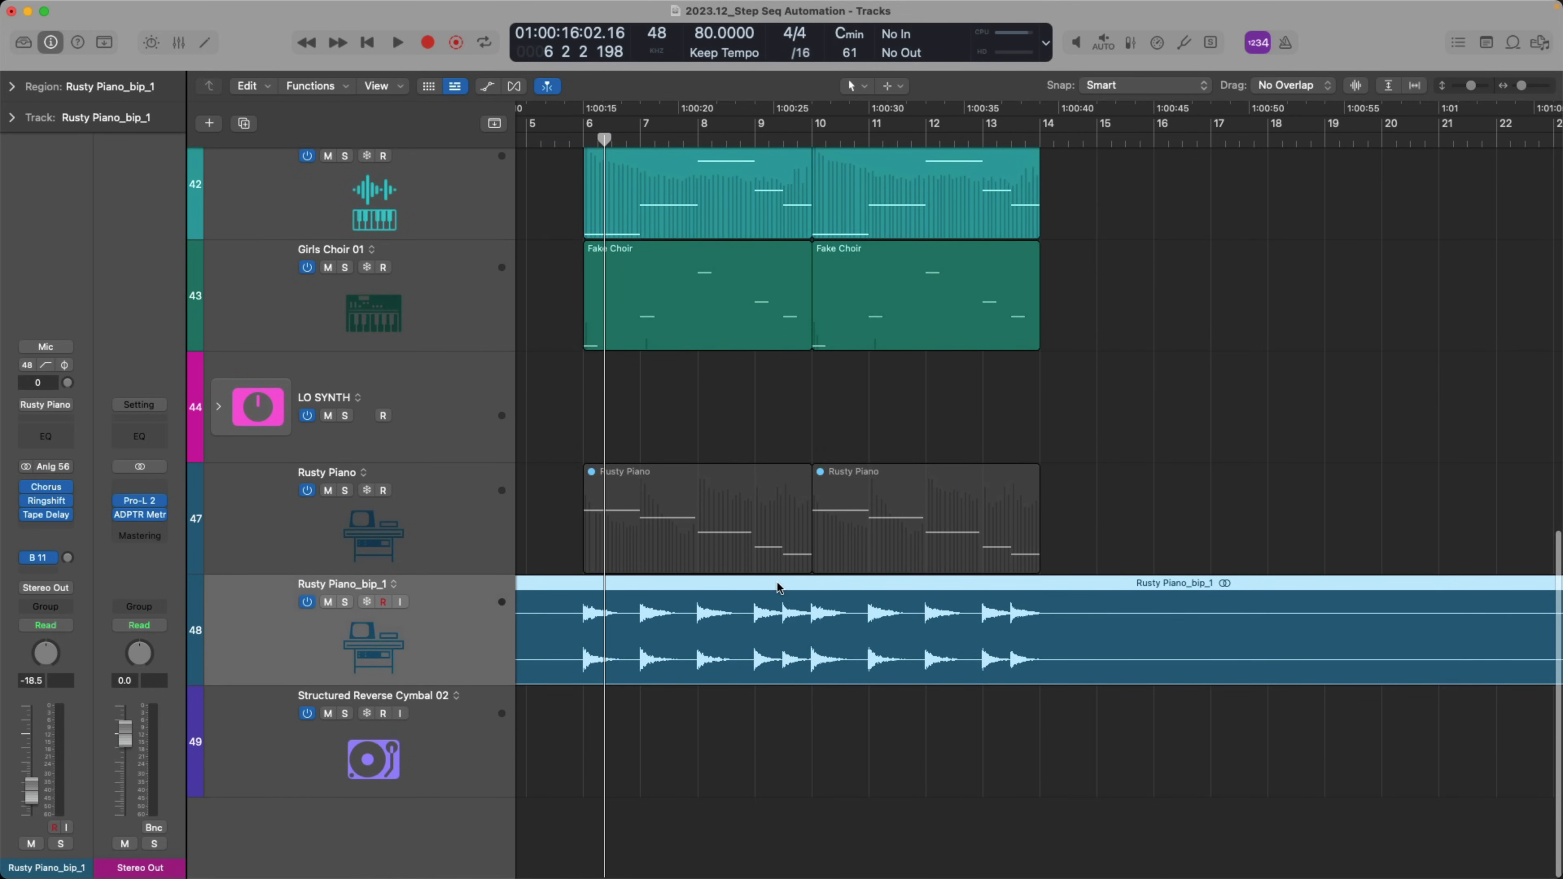
Solo the bounced Rusty Piano_bip_1 region and play it from just before bar 6
scroll(778, 586, "down", 5)
scroll(778, 583, "up", 5)
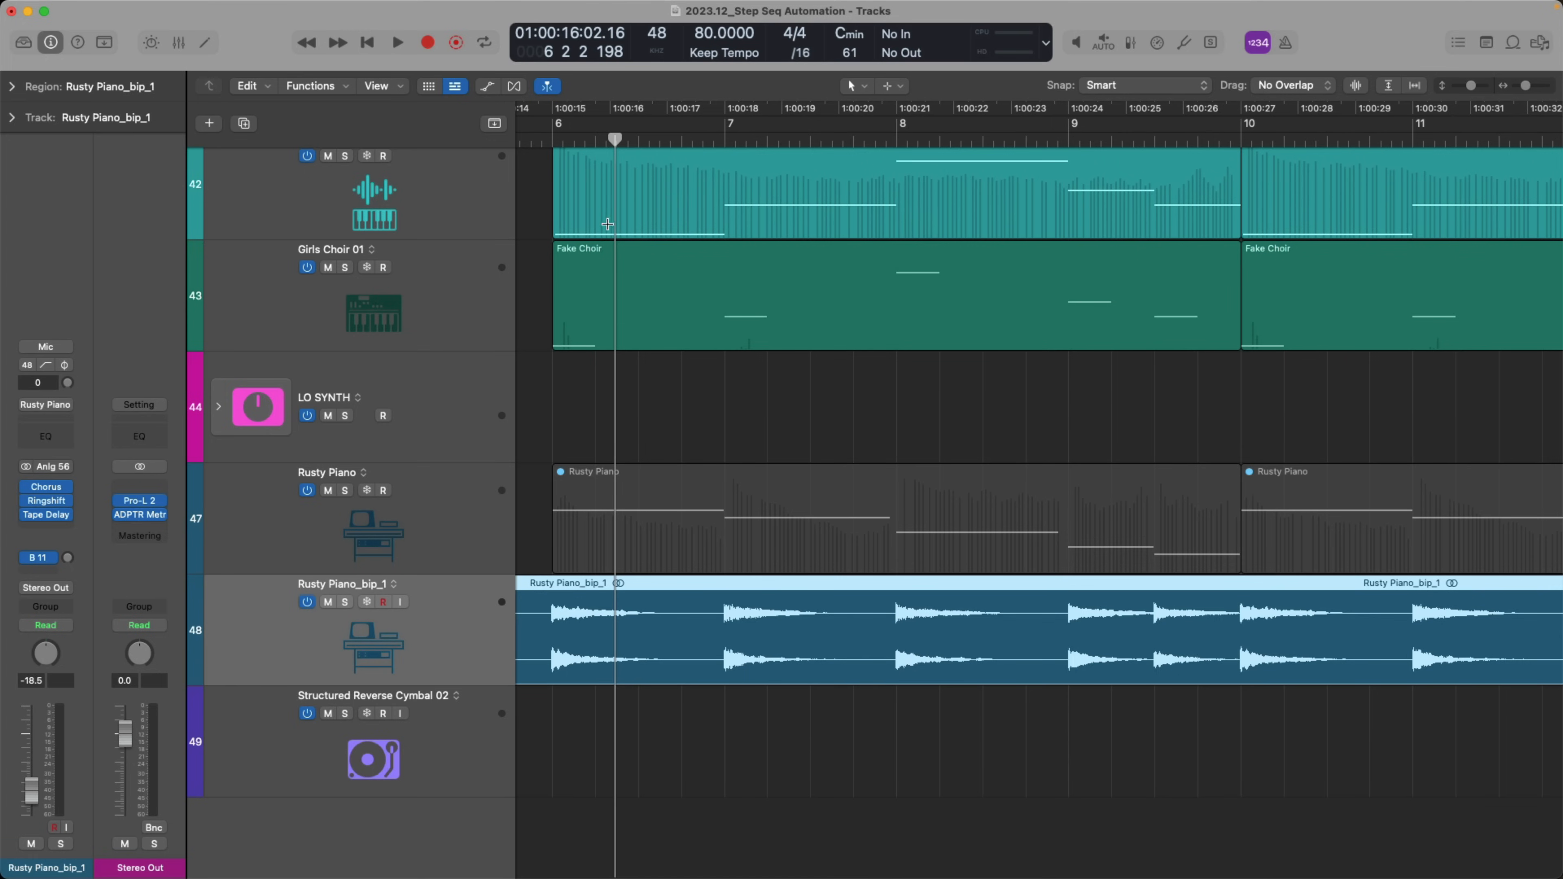
left_click(541, 141)
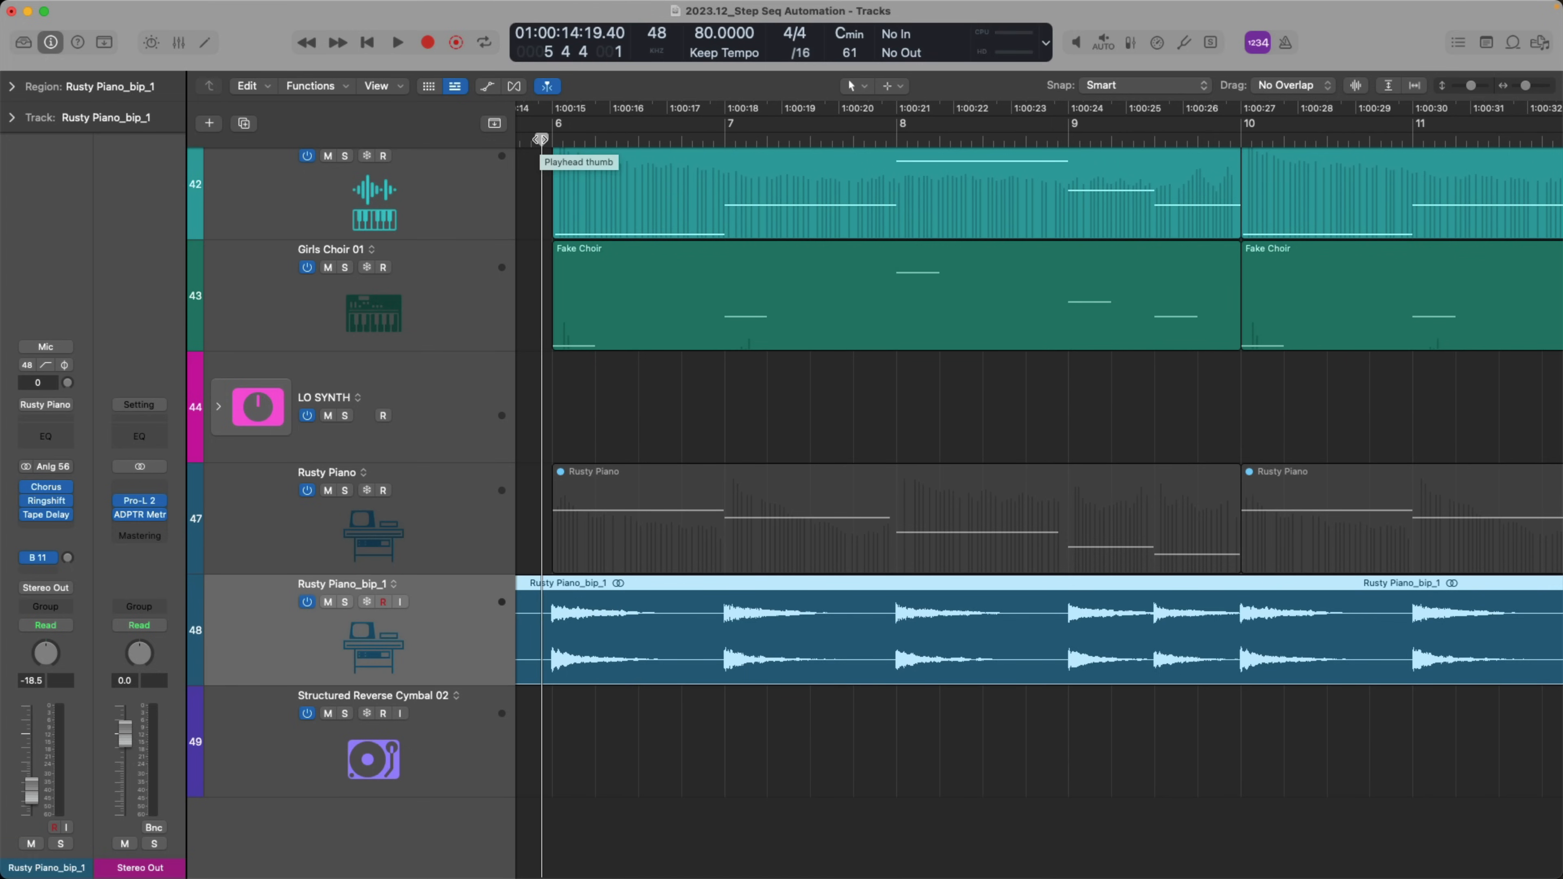
key("ctrl+s")
key("space")
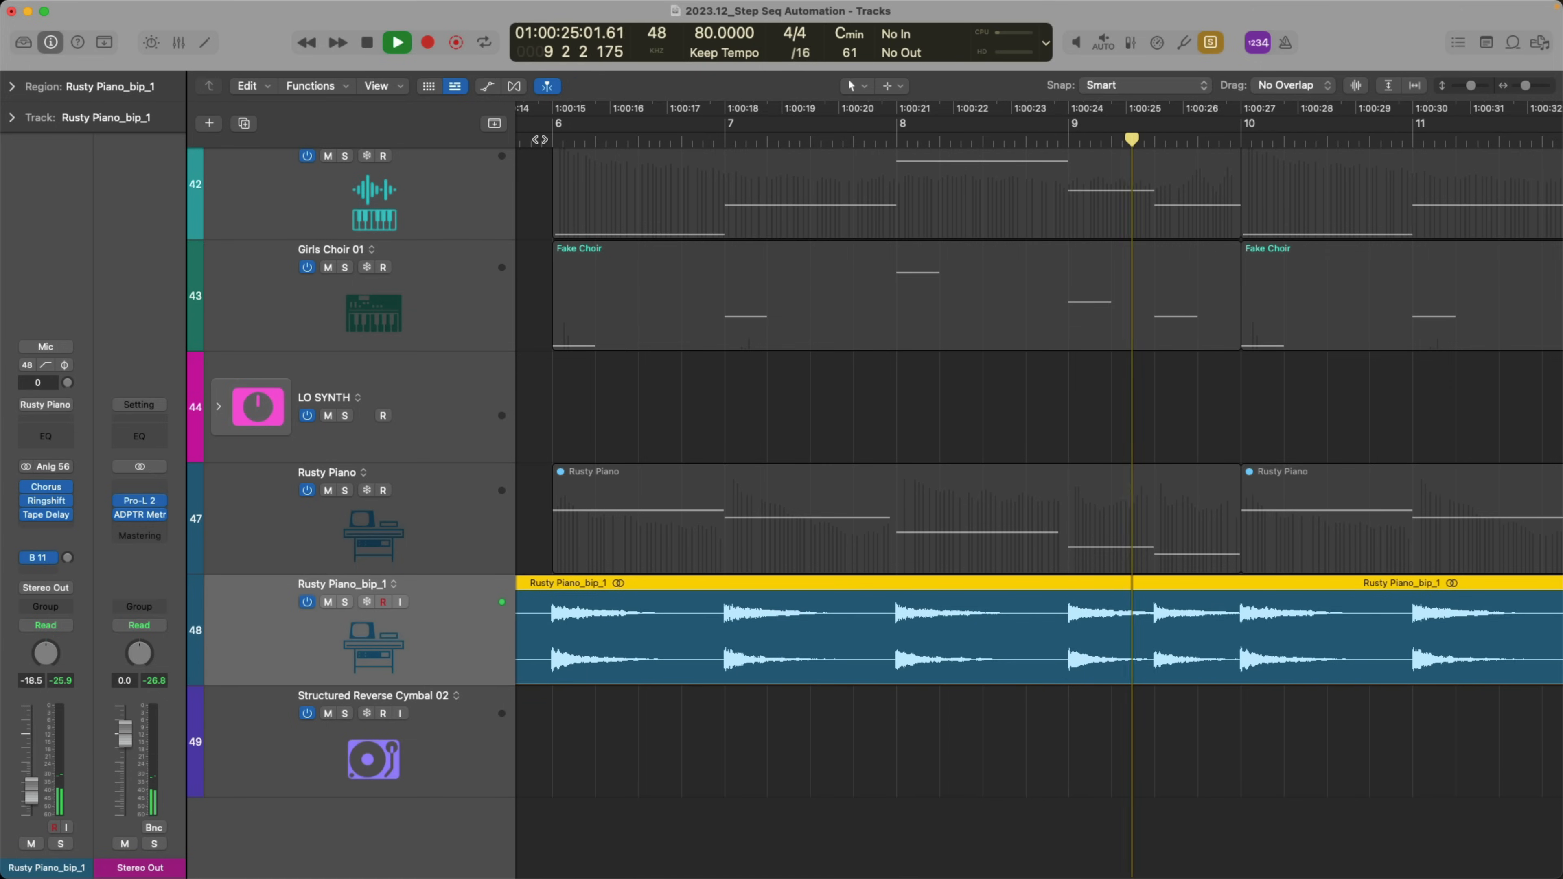
key("space")
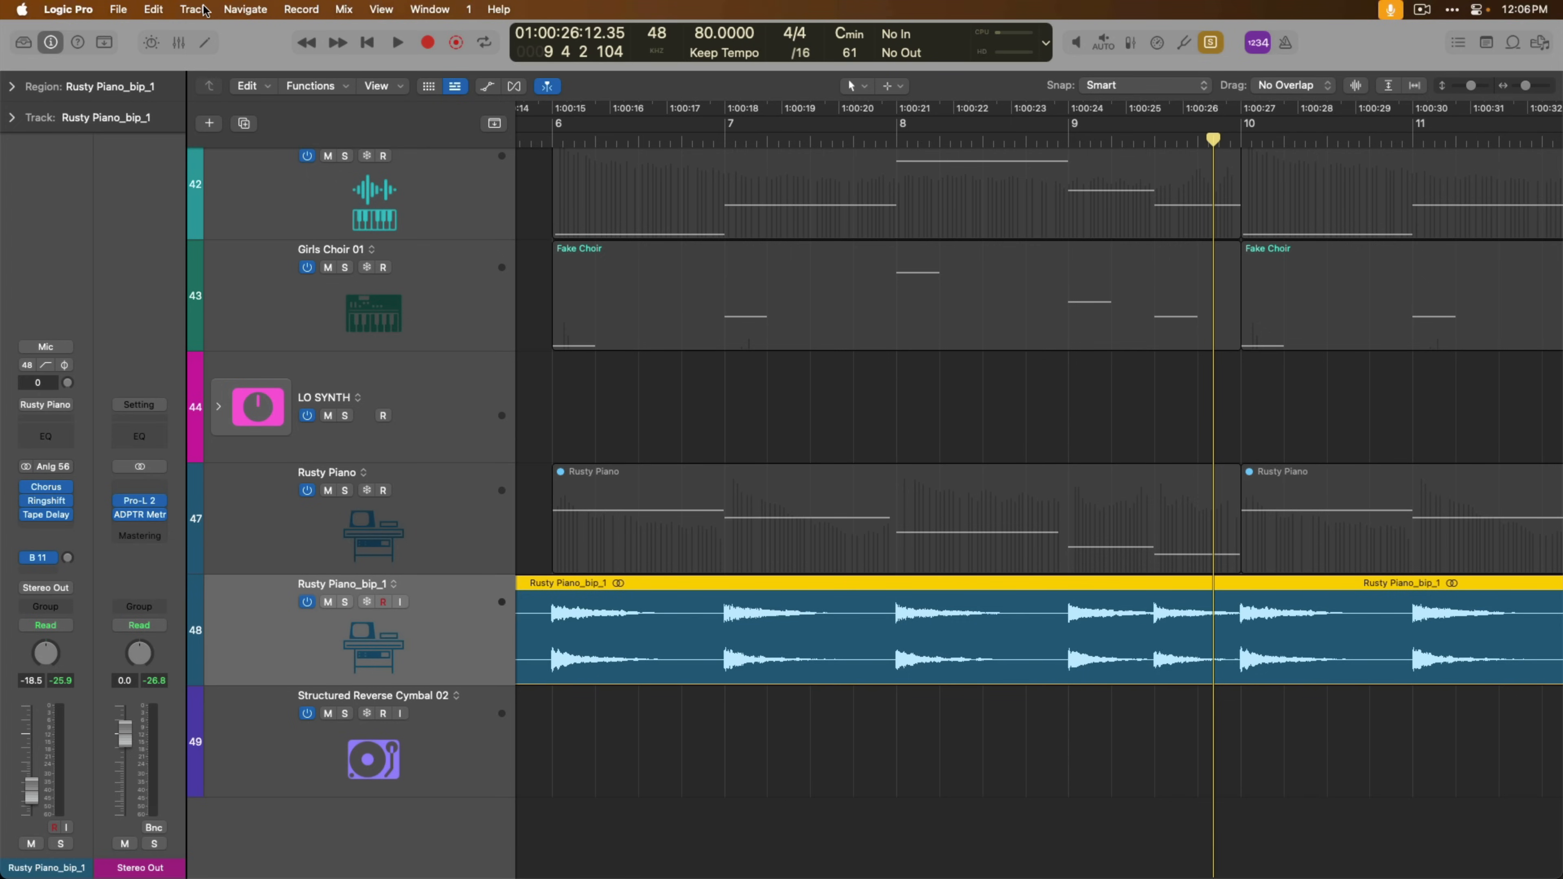
Create a new track with the same channel as Rusty Piano_bip_1
left_click(204, 9)
mouse_move(206, 126)
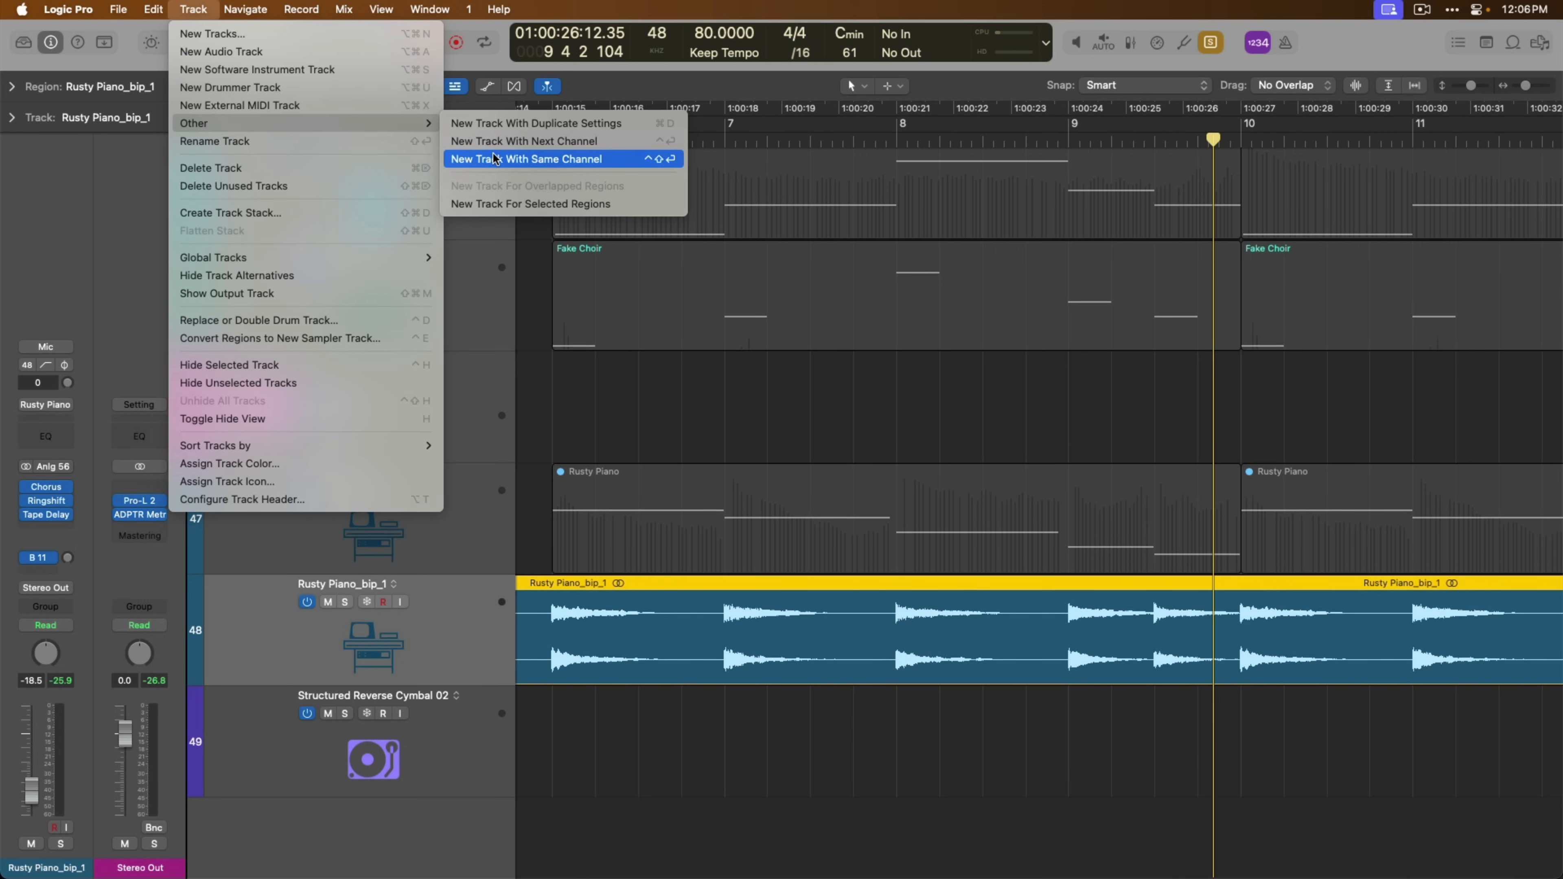
left_click(608, 159)
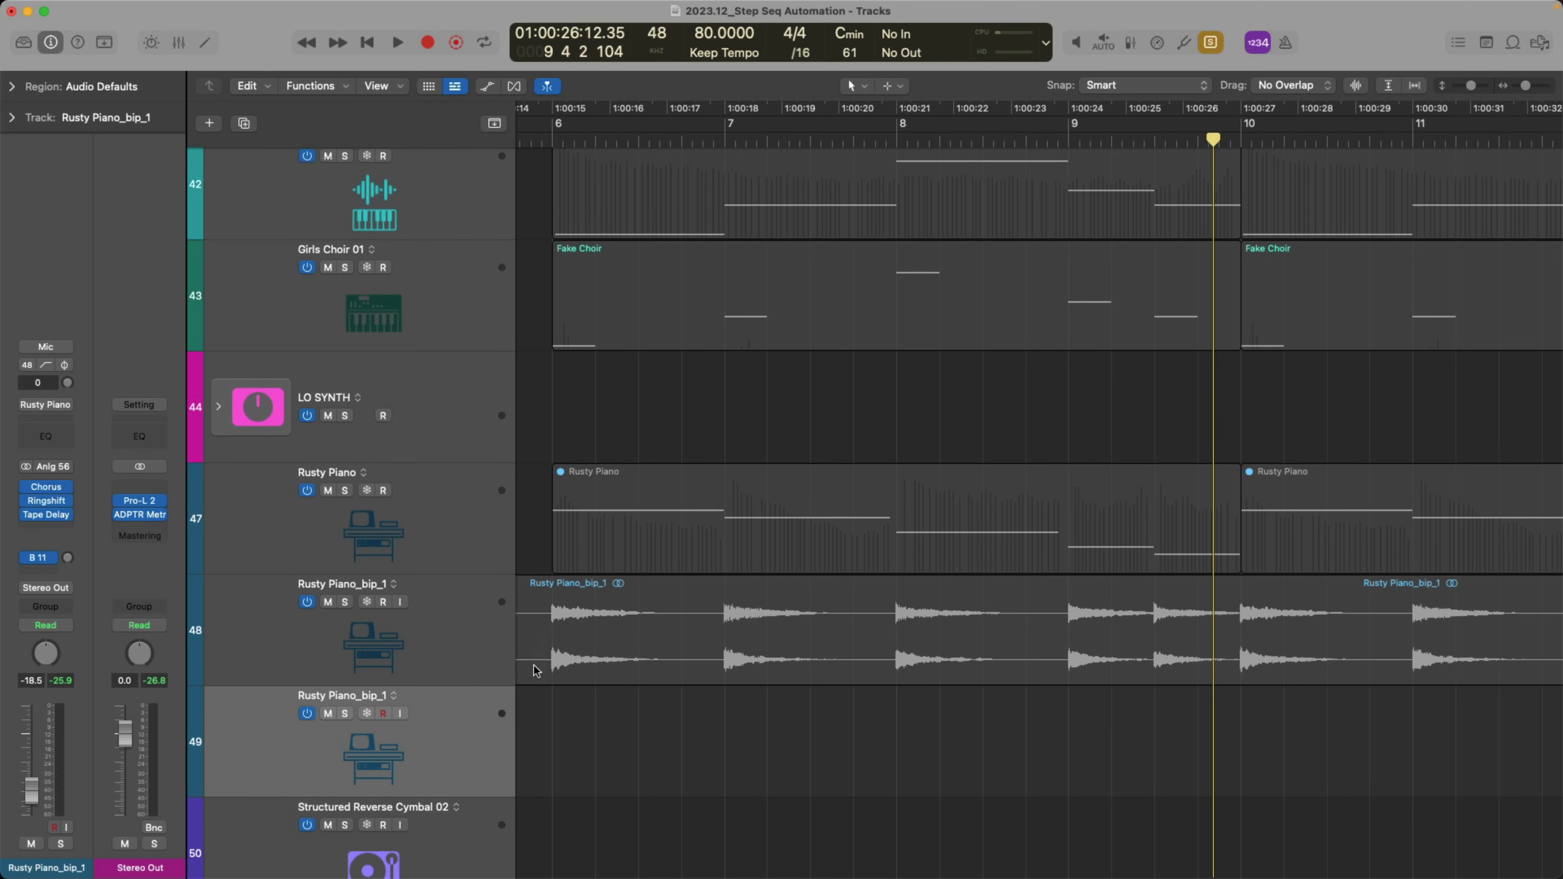
Turn off Solo mode and zoom out until the whole Rusty Piano_bip_1 region is in view
key("ctrl+s")
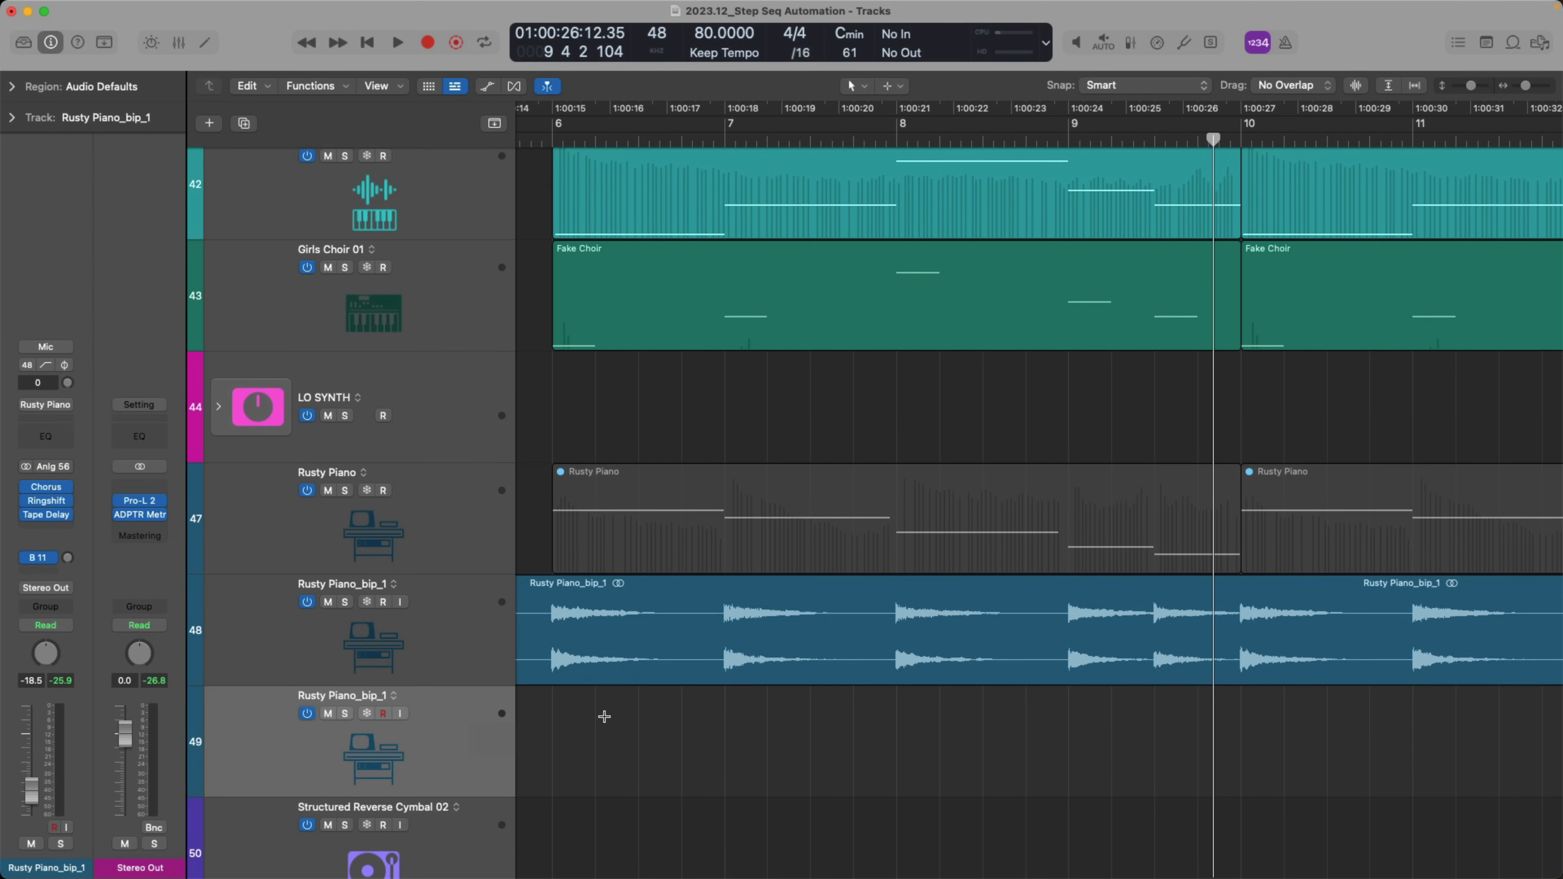
key("super+Left")
key("super+Left")
key("super+Left")
key("super+Left")
key("super+Left")
key("super+Left")
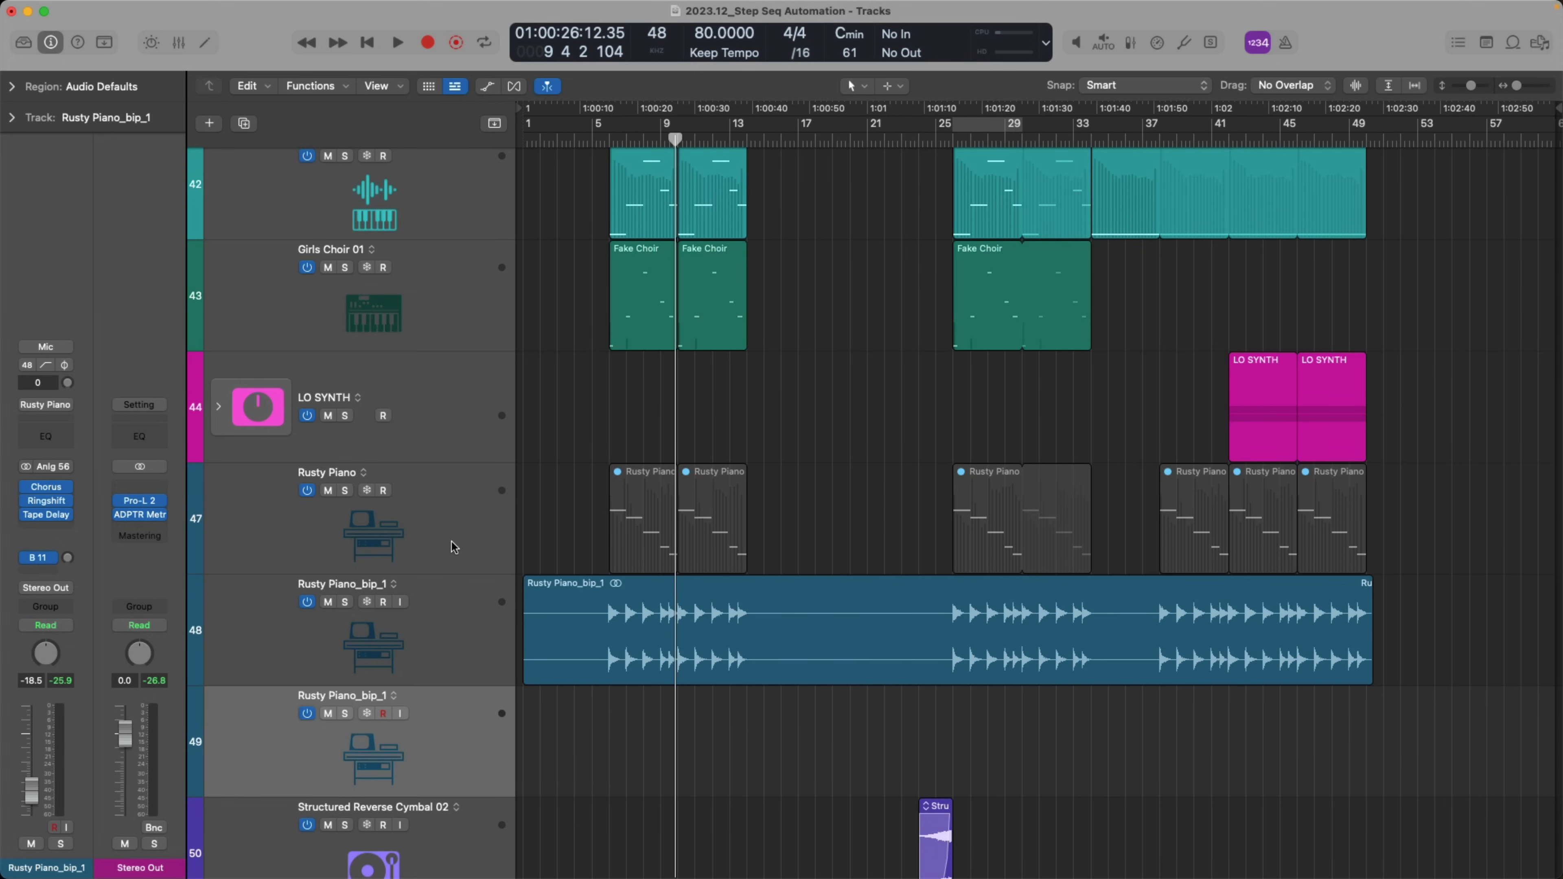
Compare the Rusty Piano track with both Rusty Piano_bip_1 tracks and check the shared channel strip in the Mixer
left_click(448, 507)
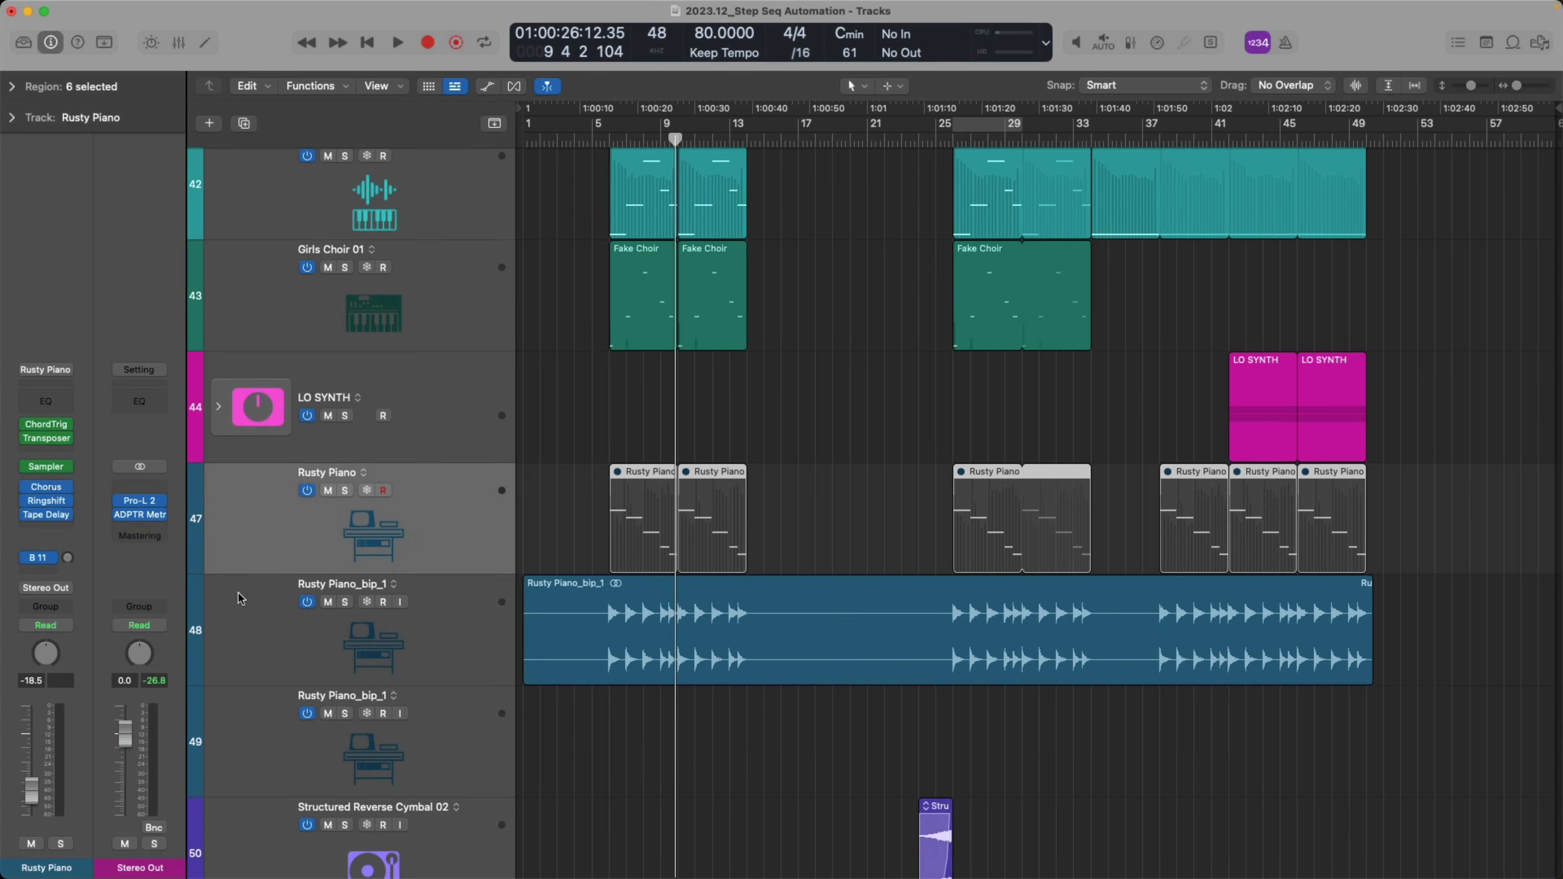
left_click(249, 628)
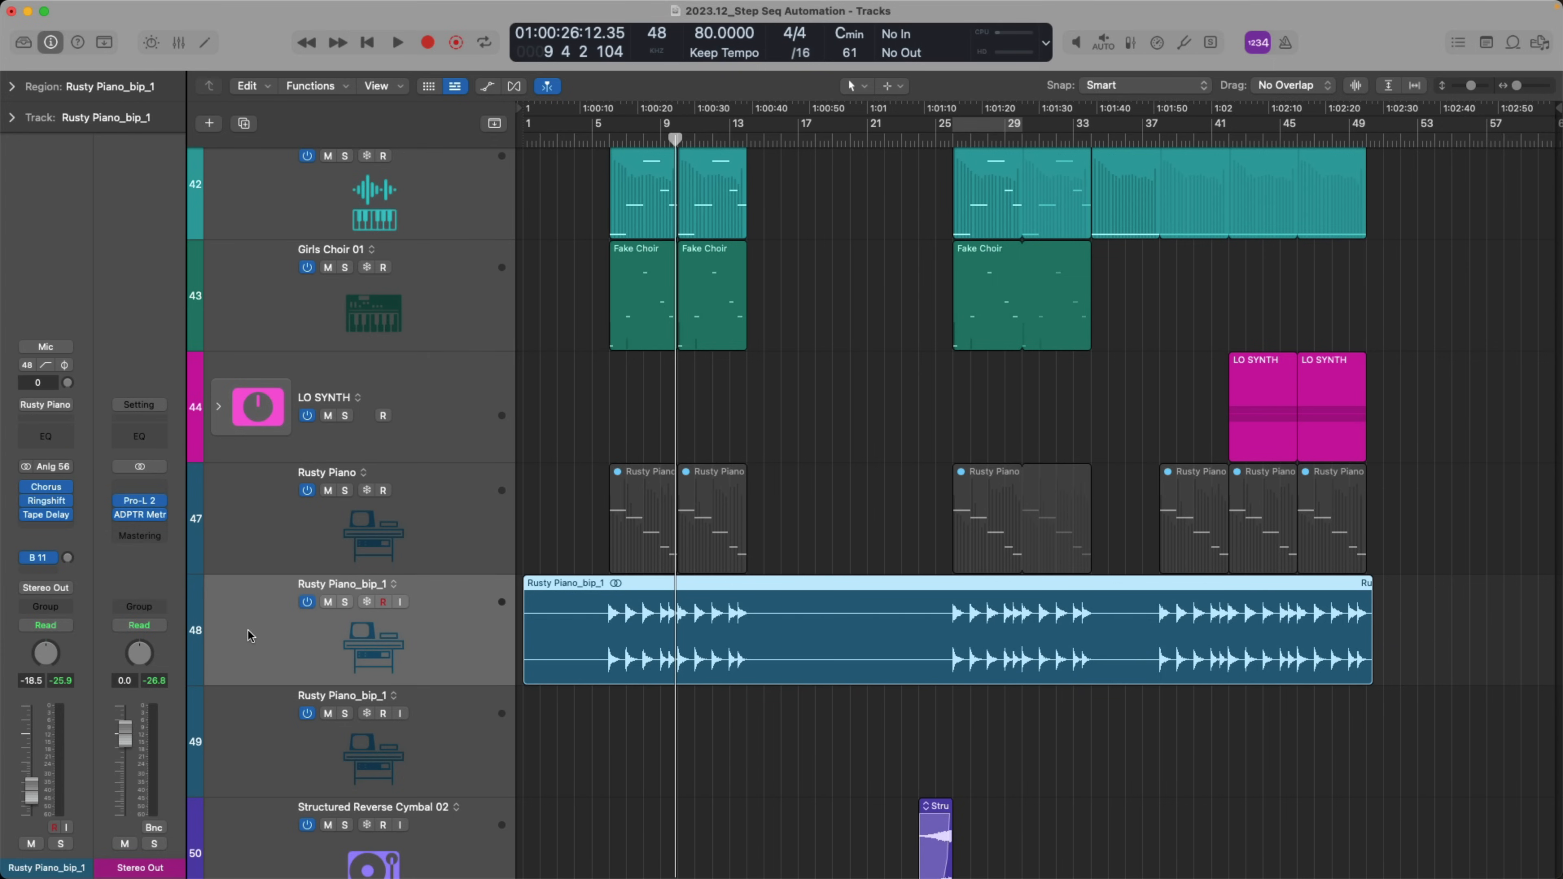
left_click(248, 723)
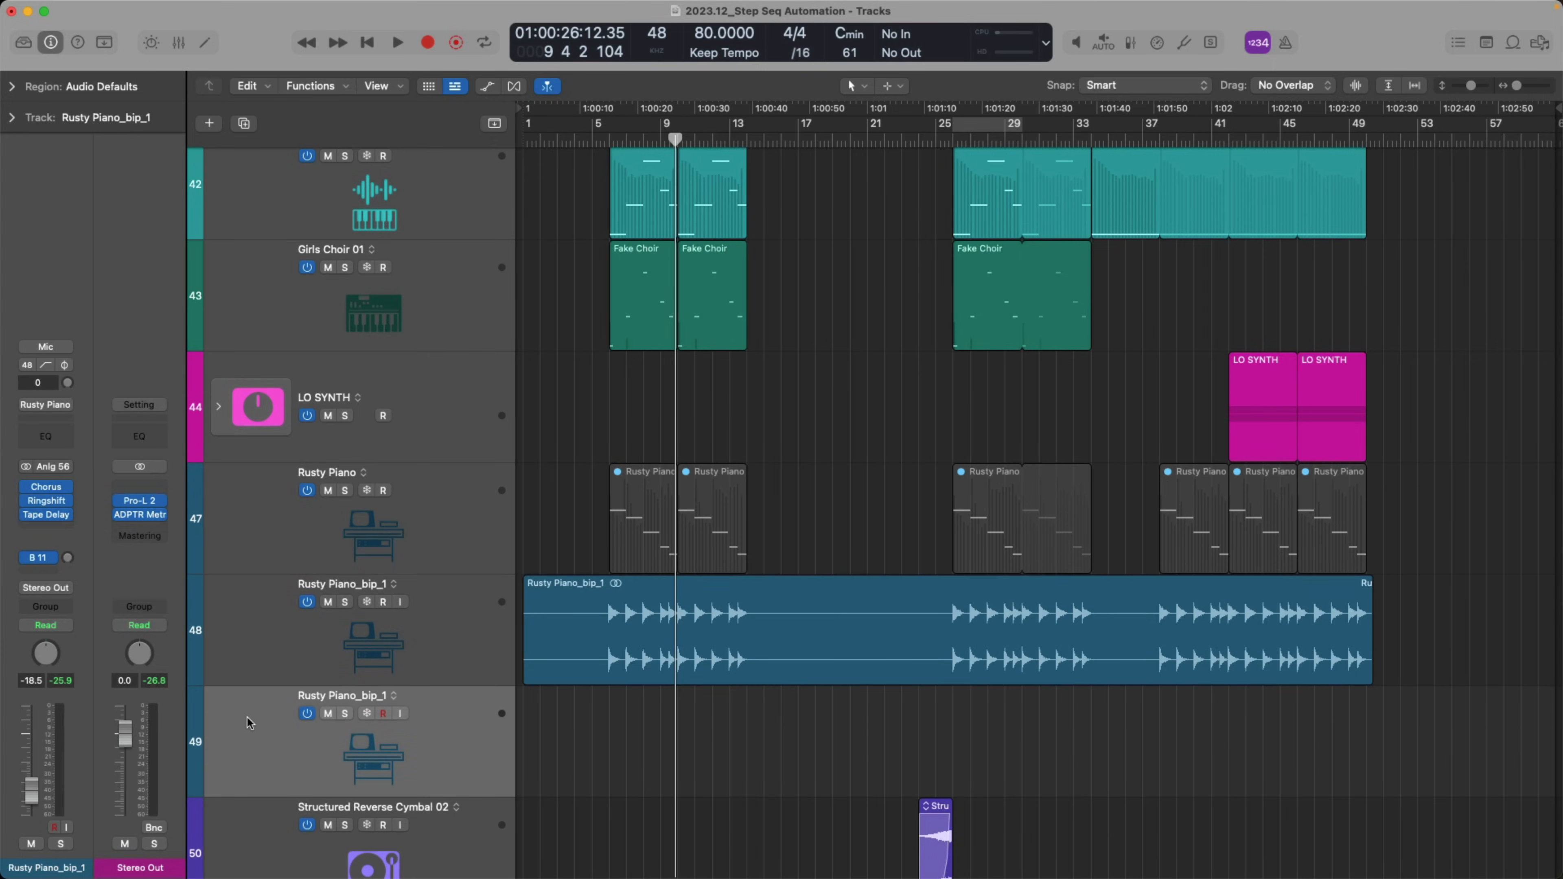
key("x")
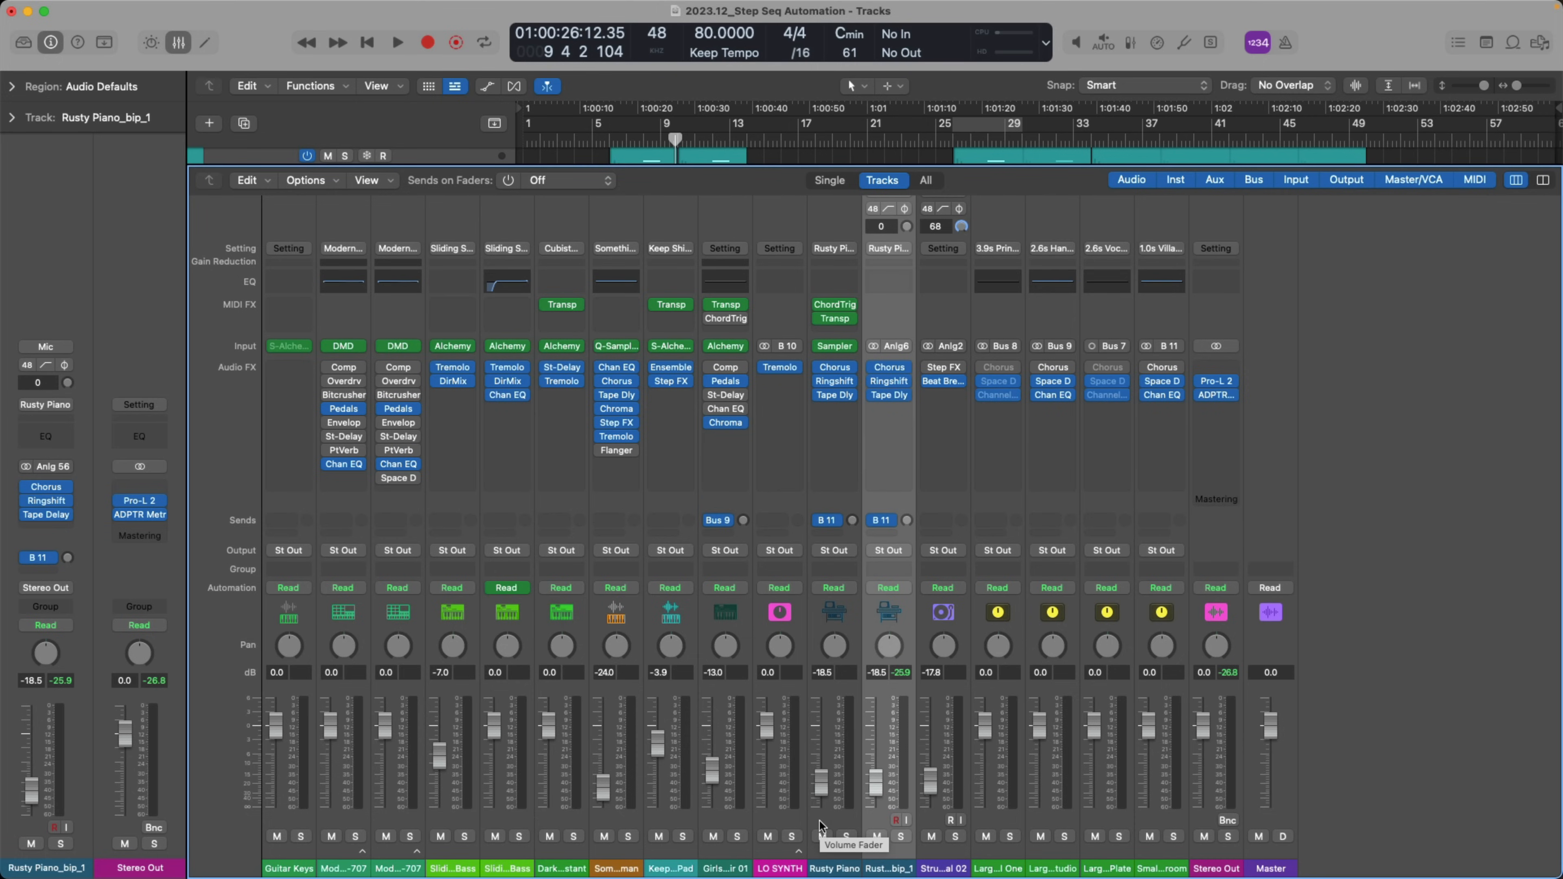
key("x")
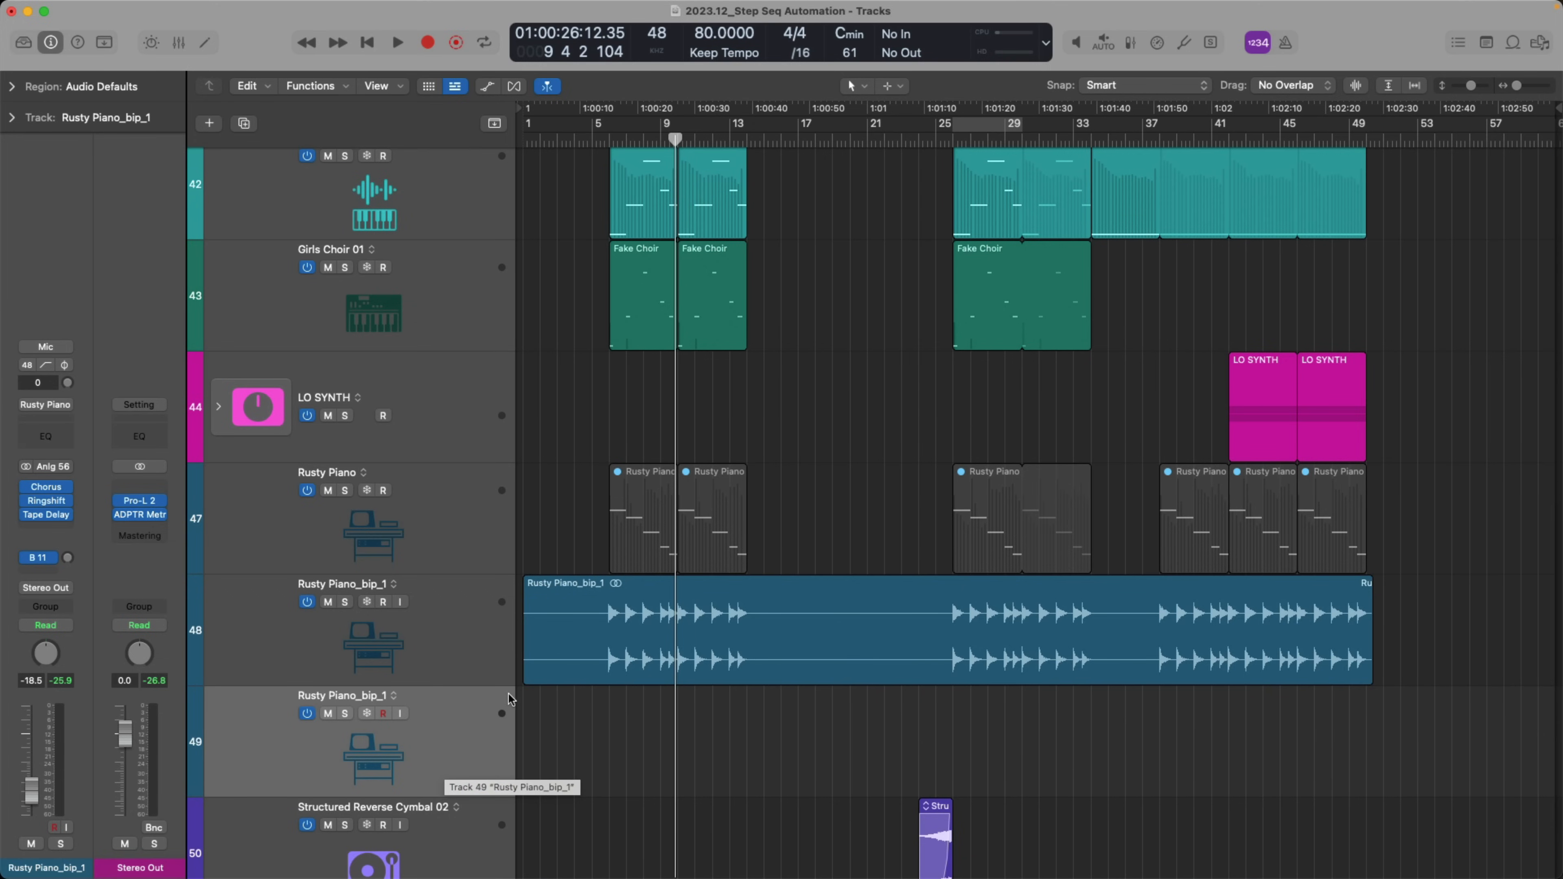
left_click(463, 601)
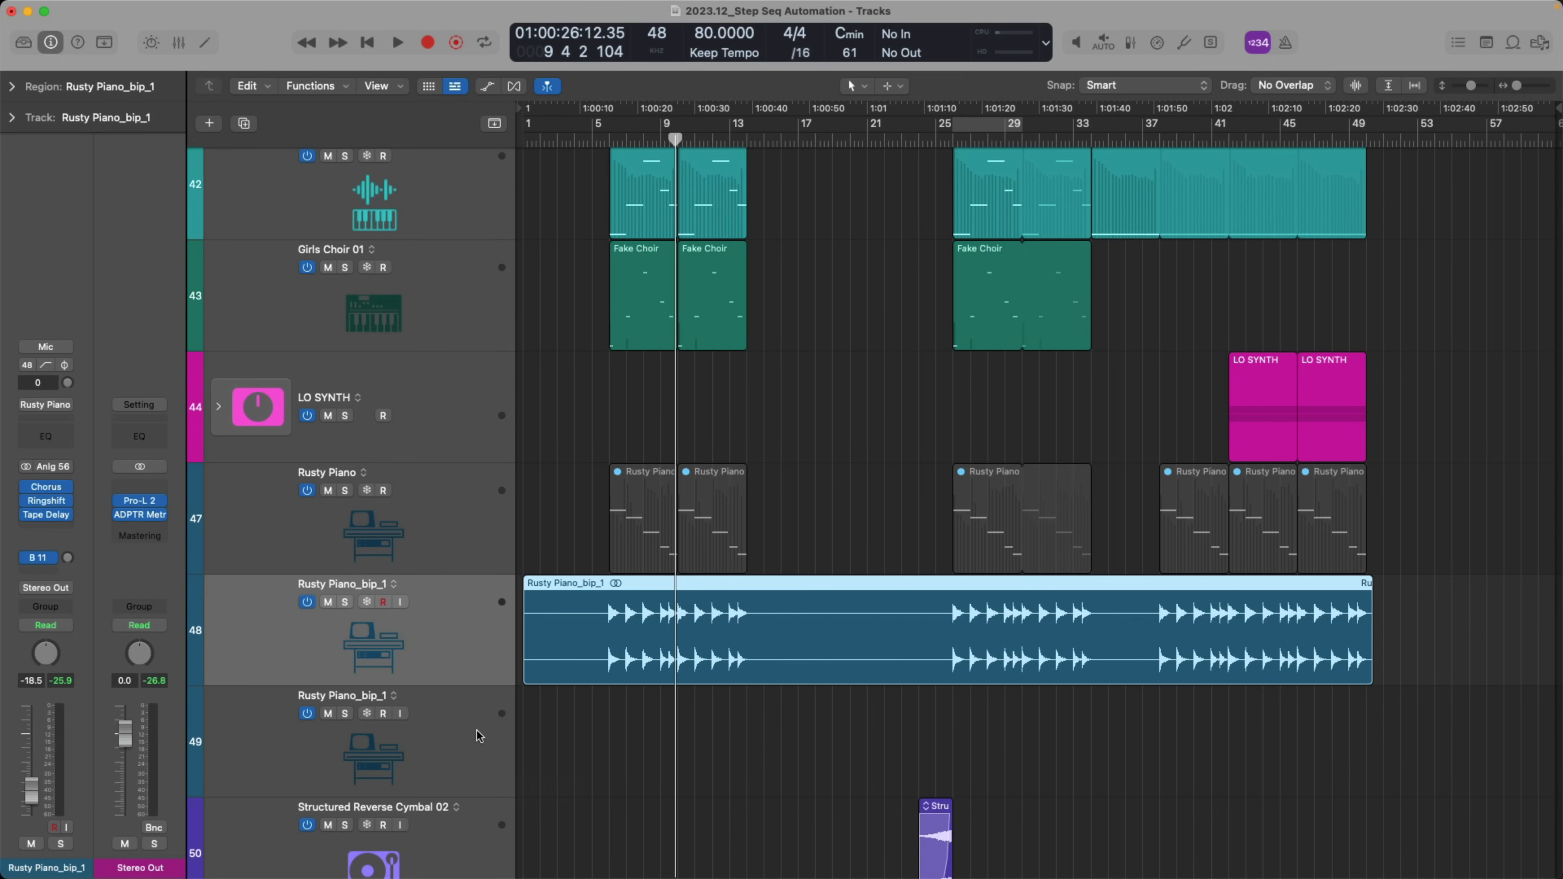
key("x")
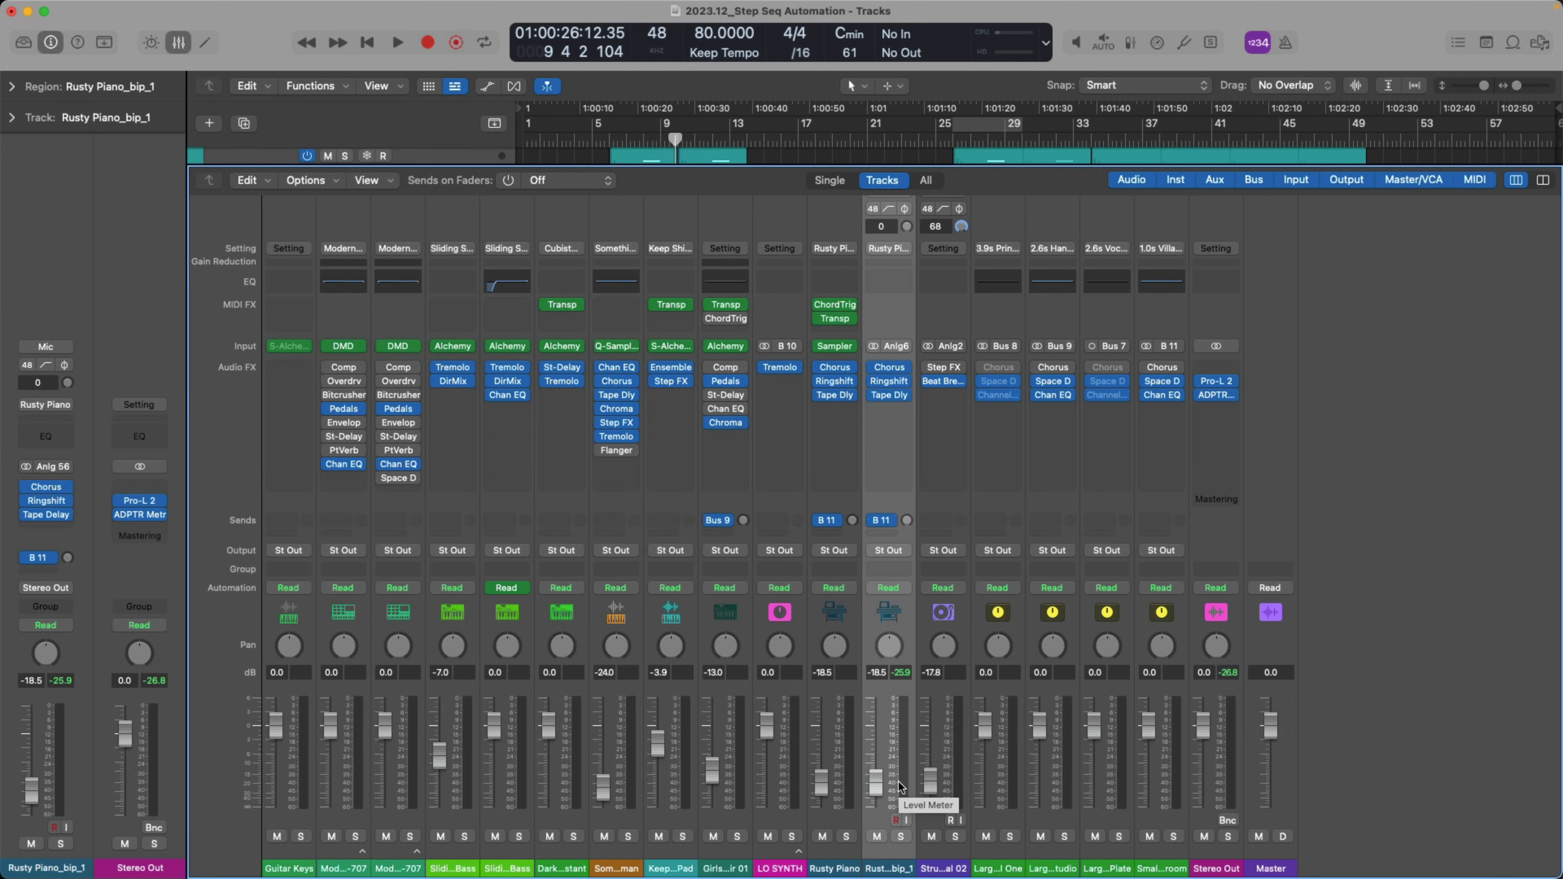
key("x")
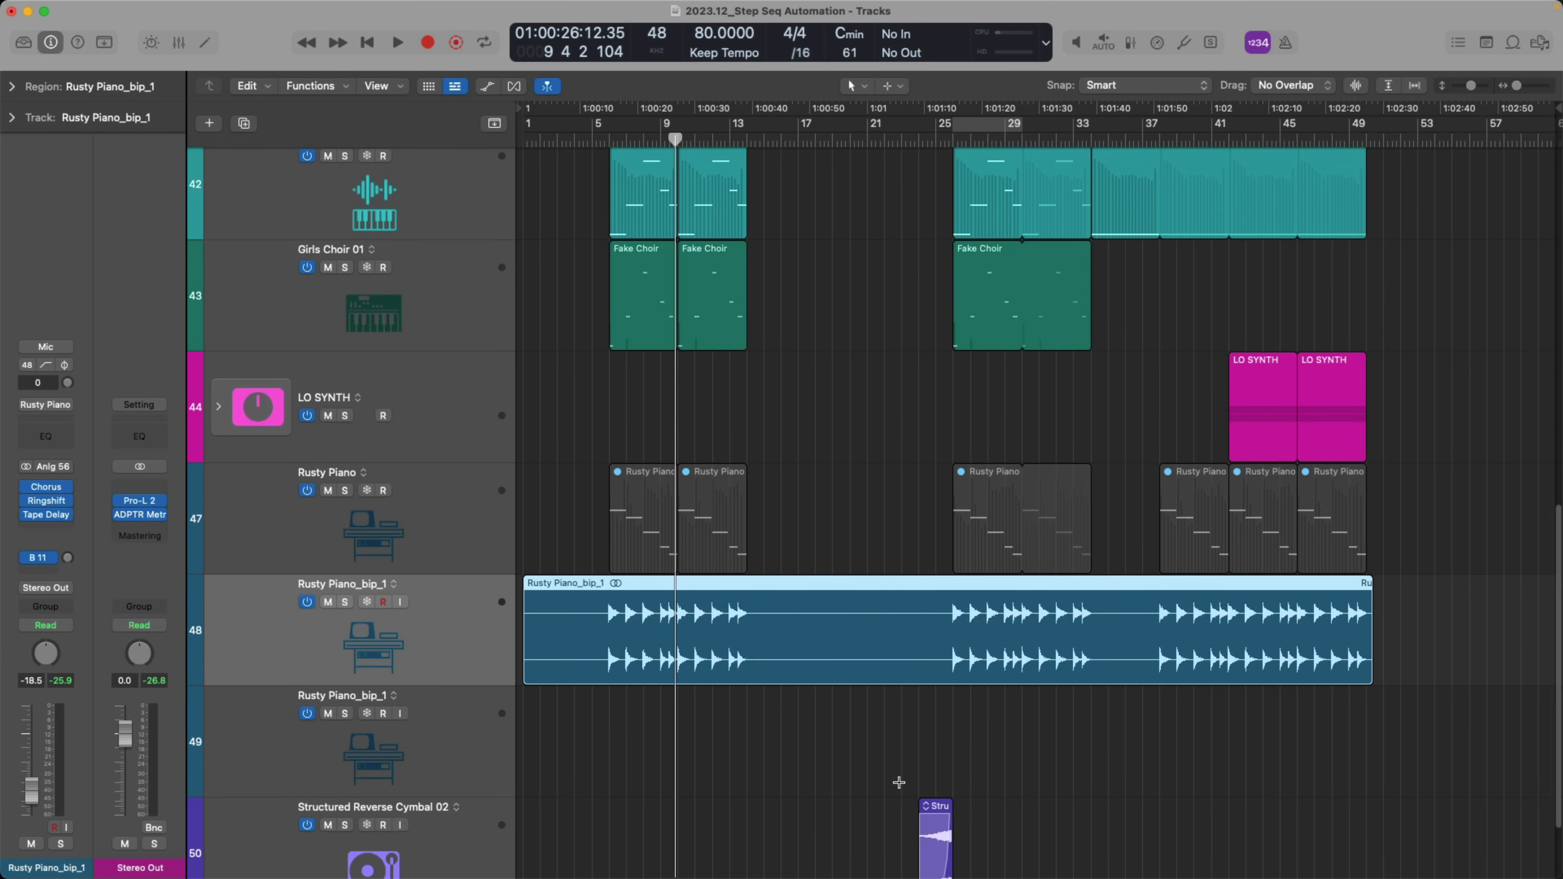
Create a pattern region at bar 6 on the second Rusty Piano_bip_1 track and extend it to bar 15
scroll(826, 725, "down", 2)
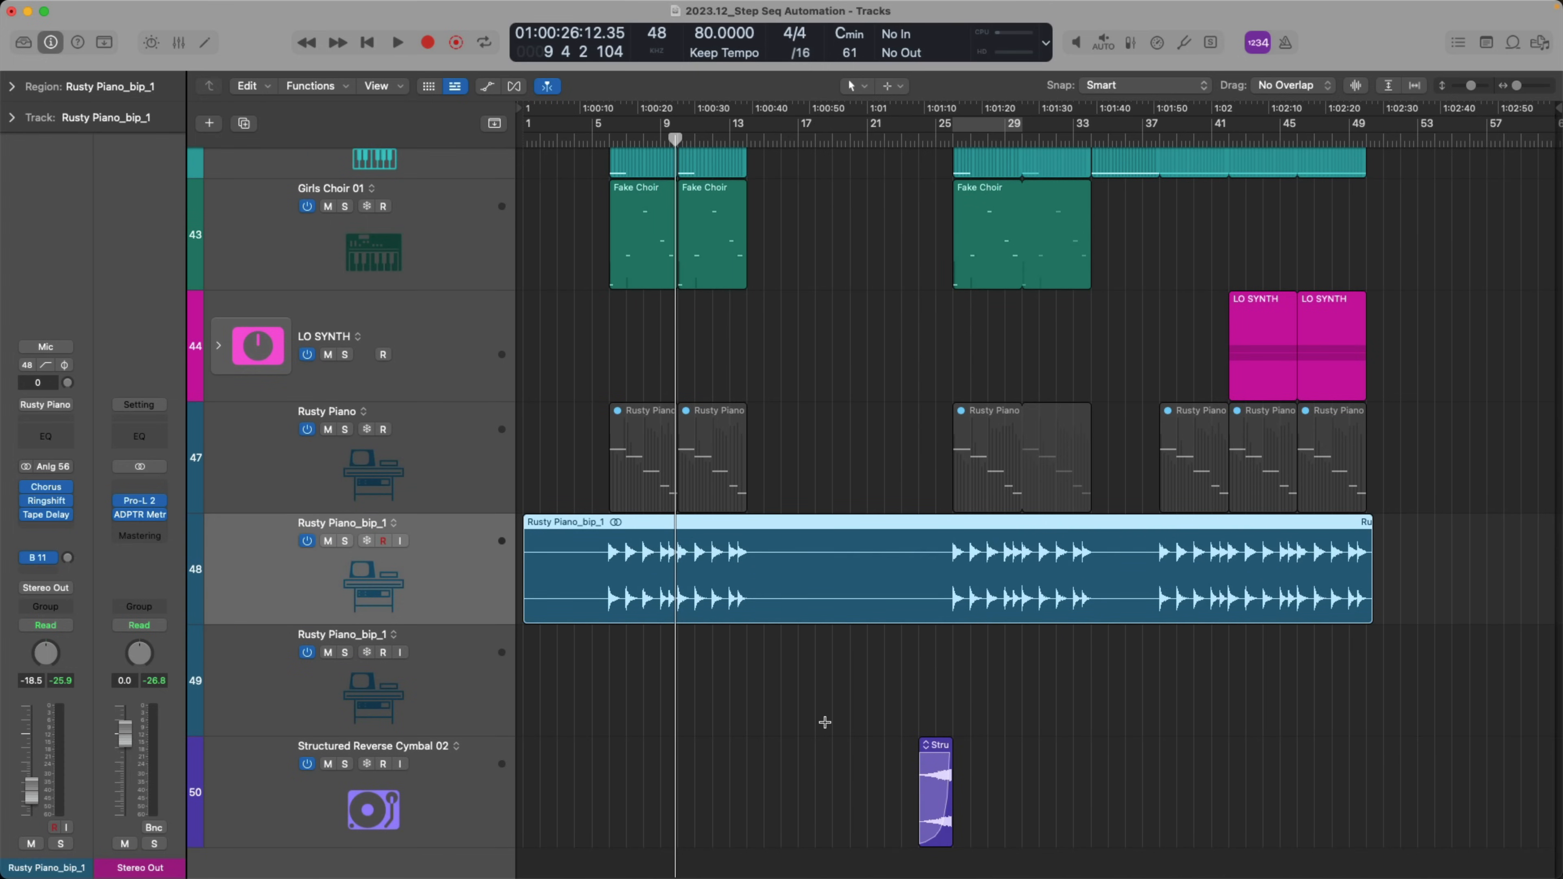
scroll(800, 721, "up", 1)
right_click(614, 724)
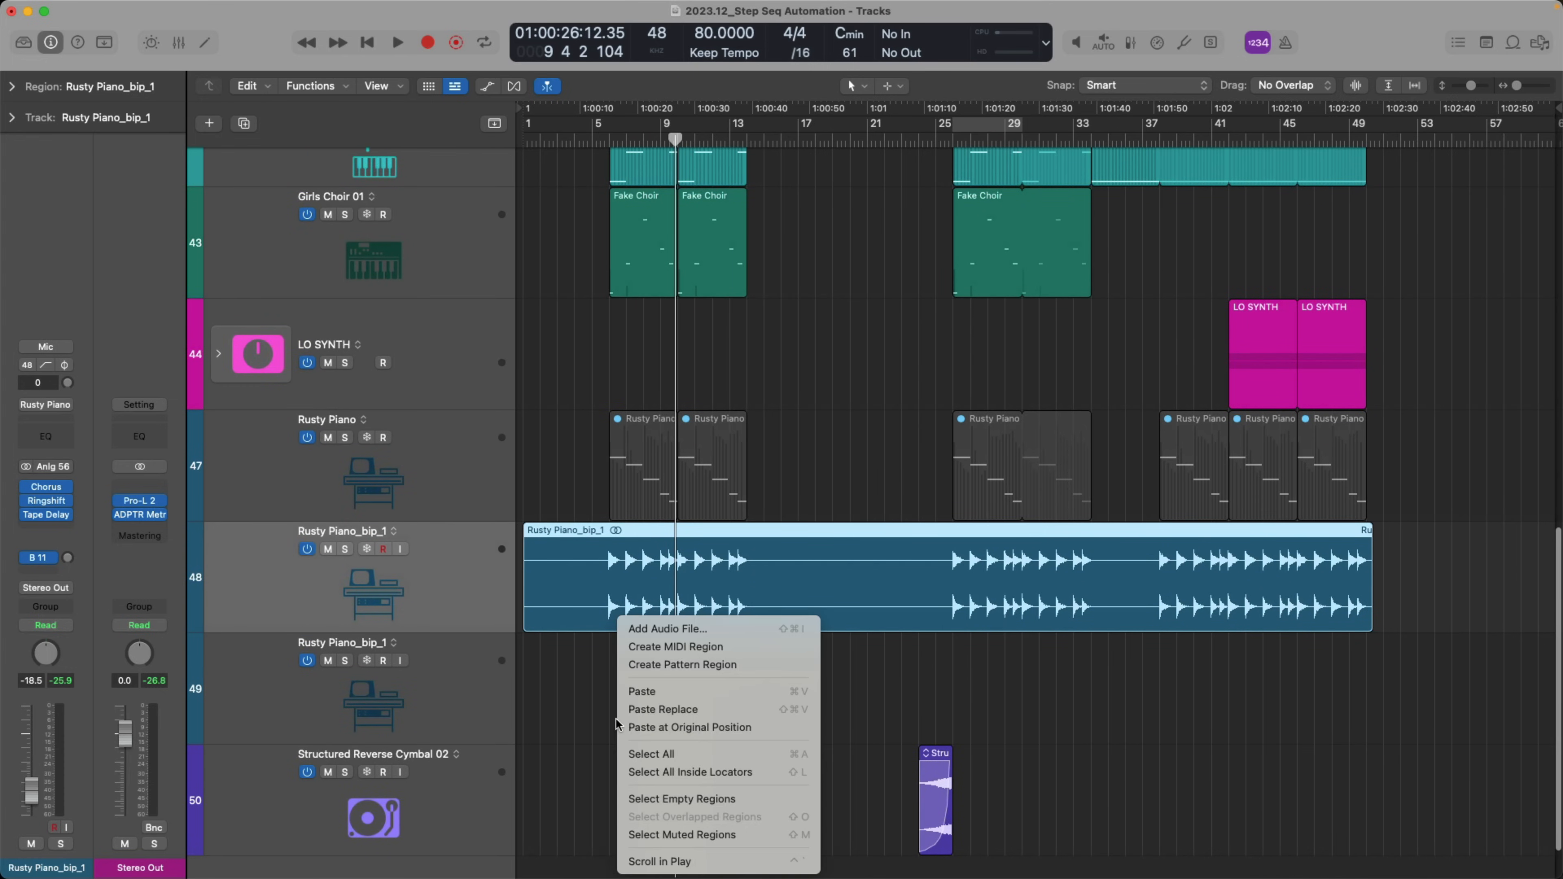
left_click(652, 665)
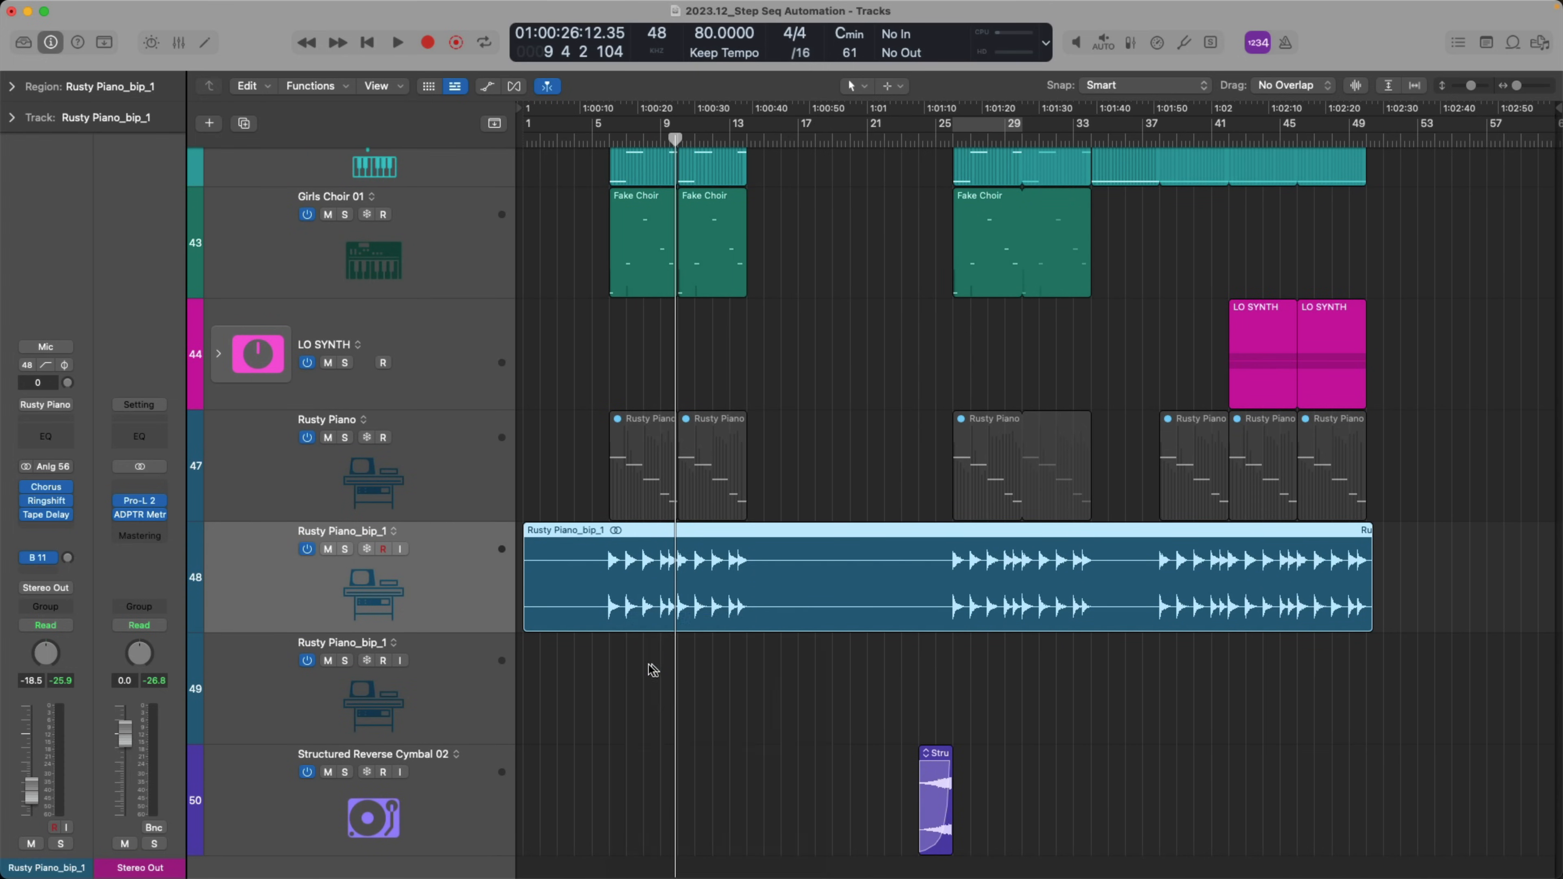
scroll(502, 314, "down", 5)
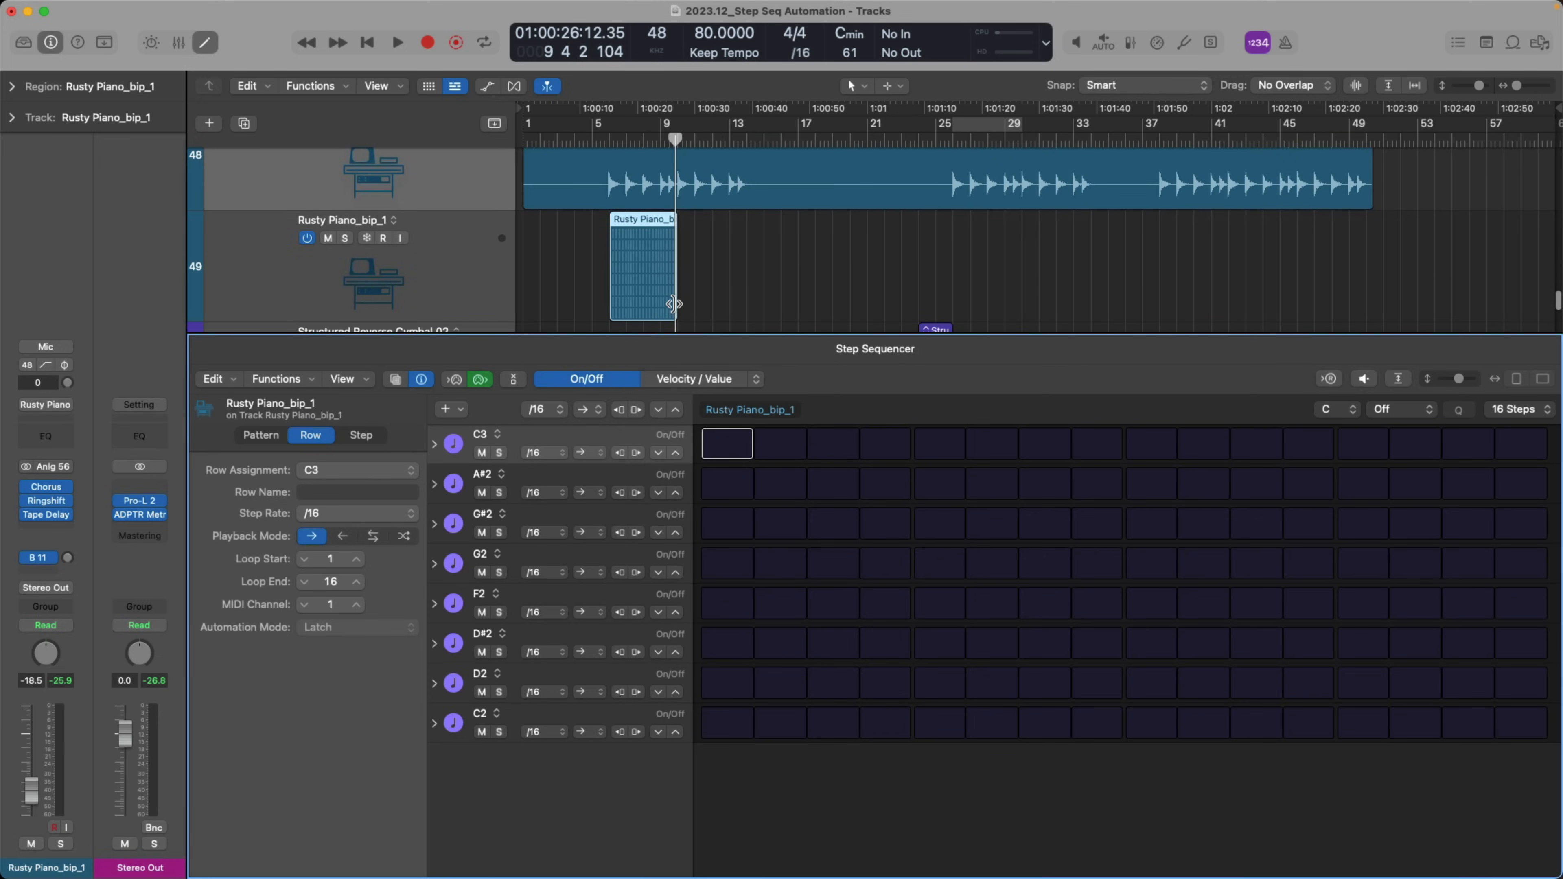
left_click_drag(674, 303, 762, 291)
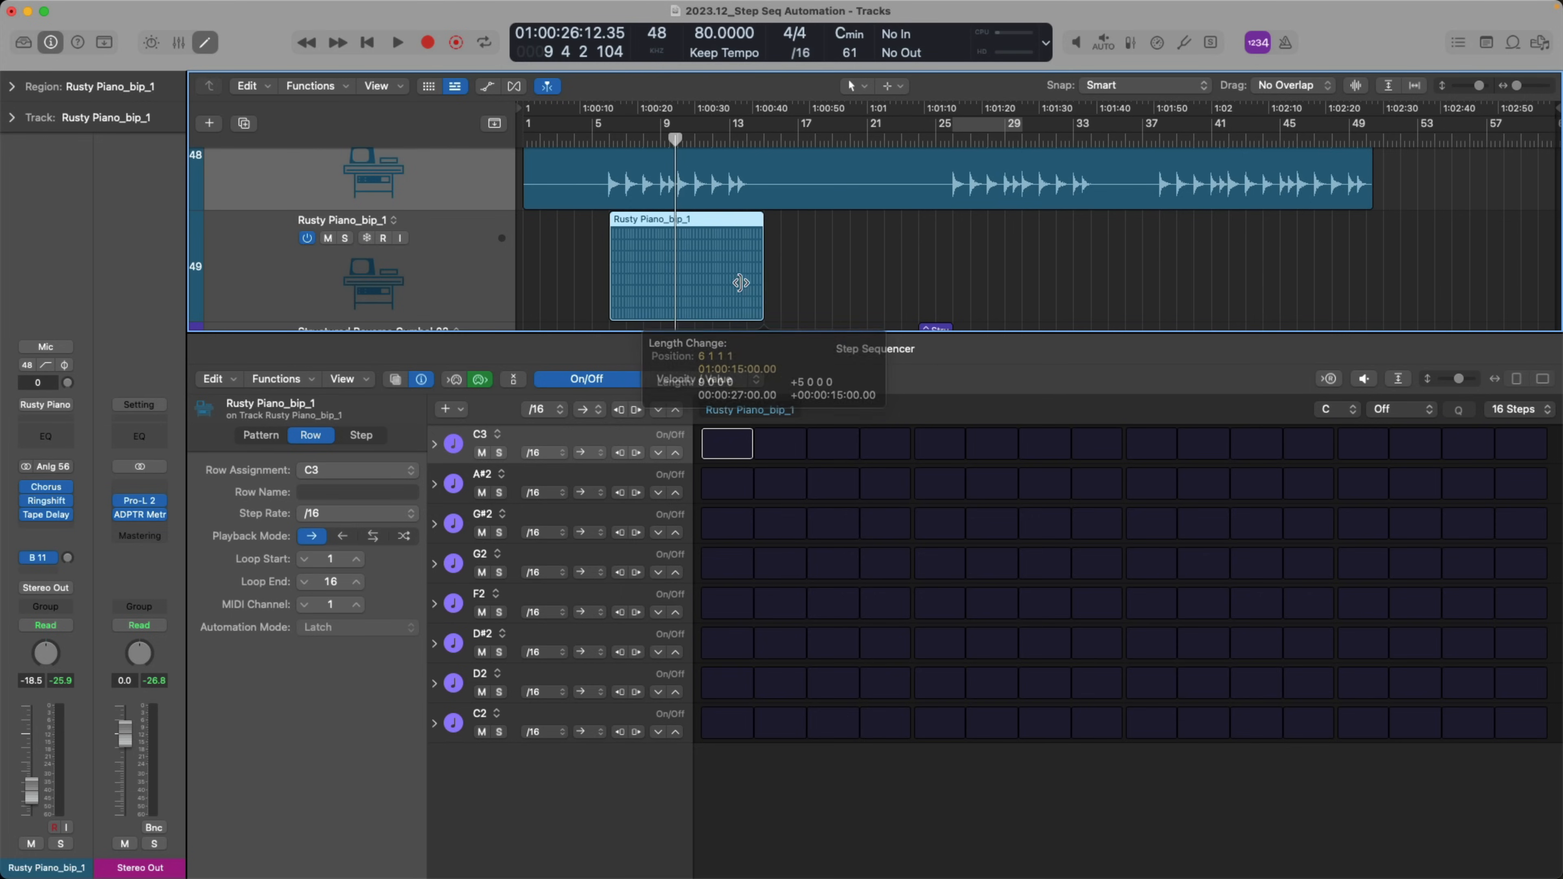
scroll(672, 259, "up", 2)
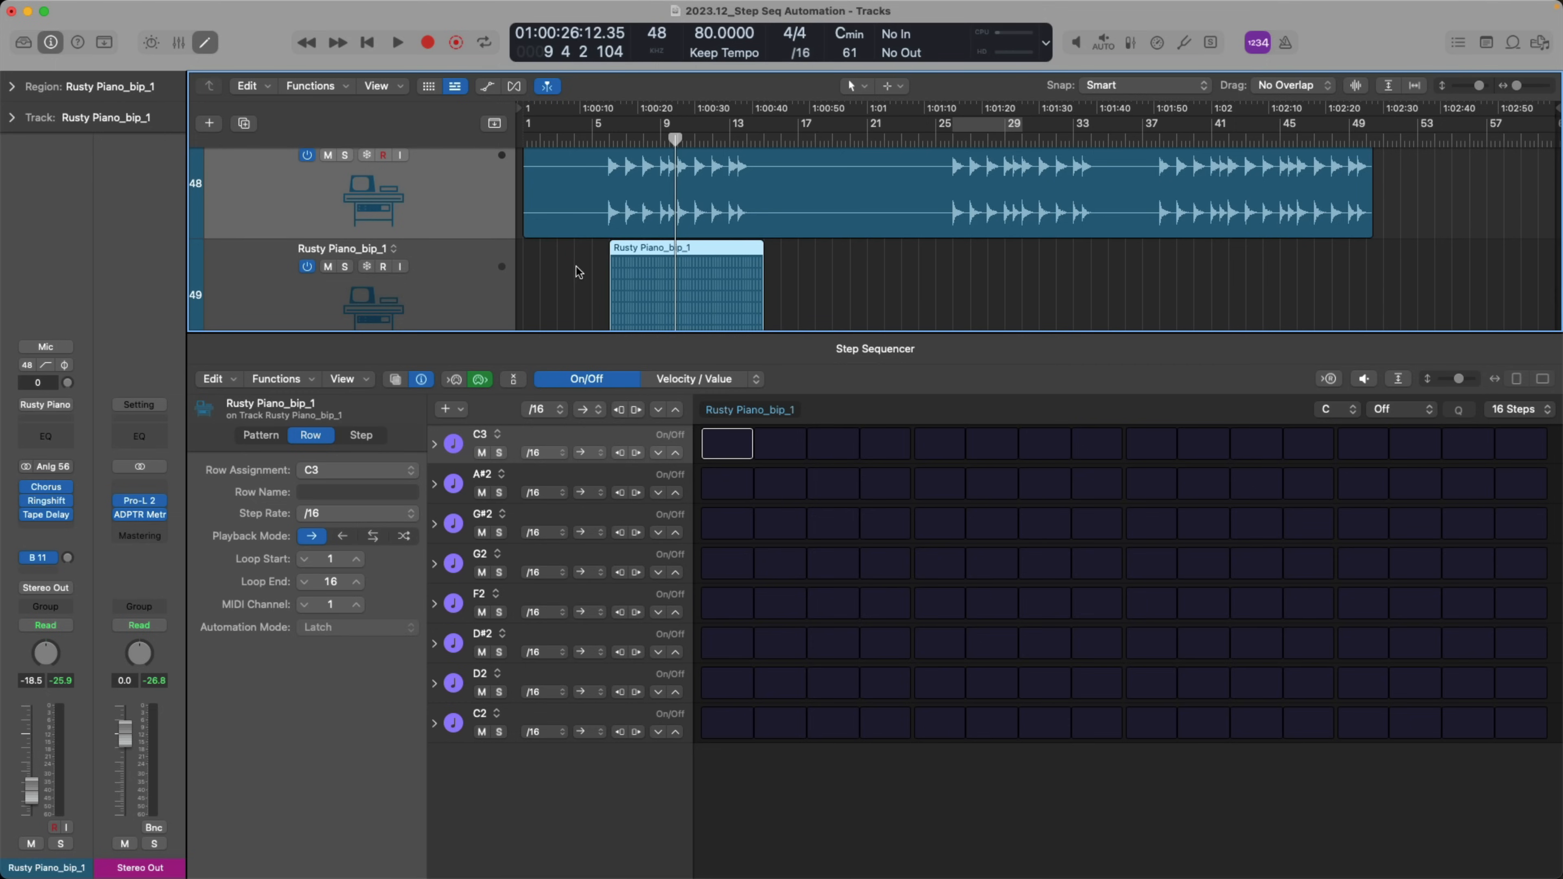
Add a Pan automation row to the pattern with Learn (Add) and activate all 16 of its steps
left_click(451, 411)
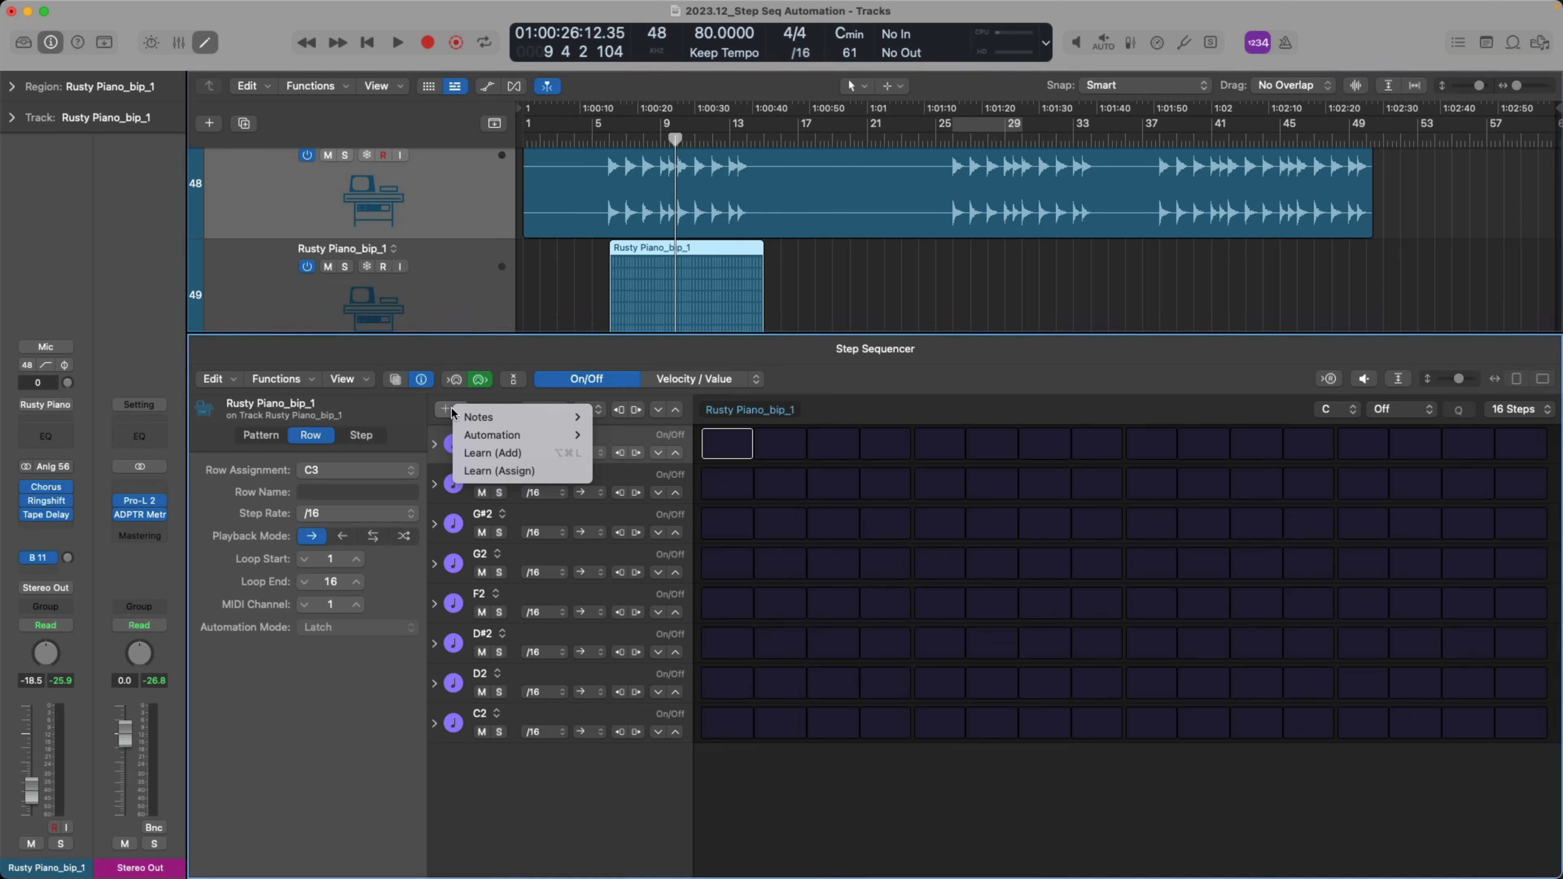
left_click(534, 454)
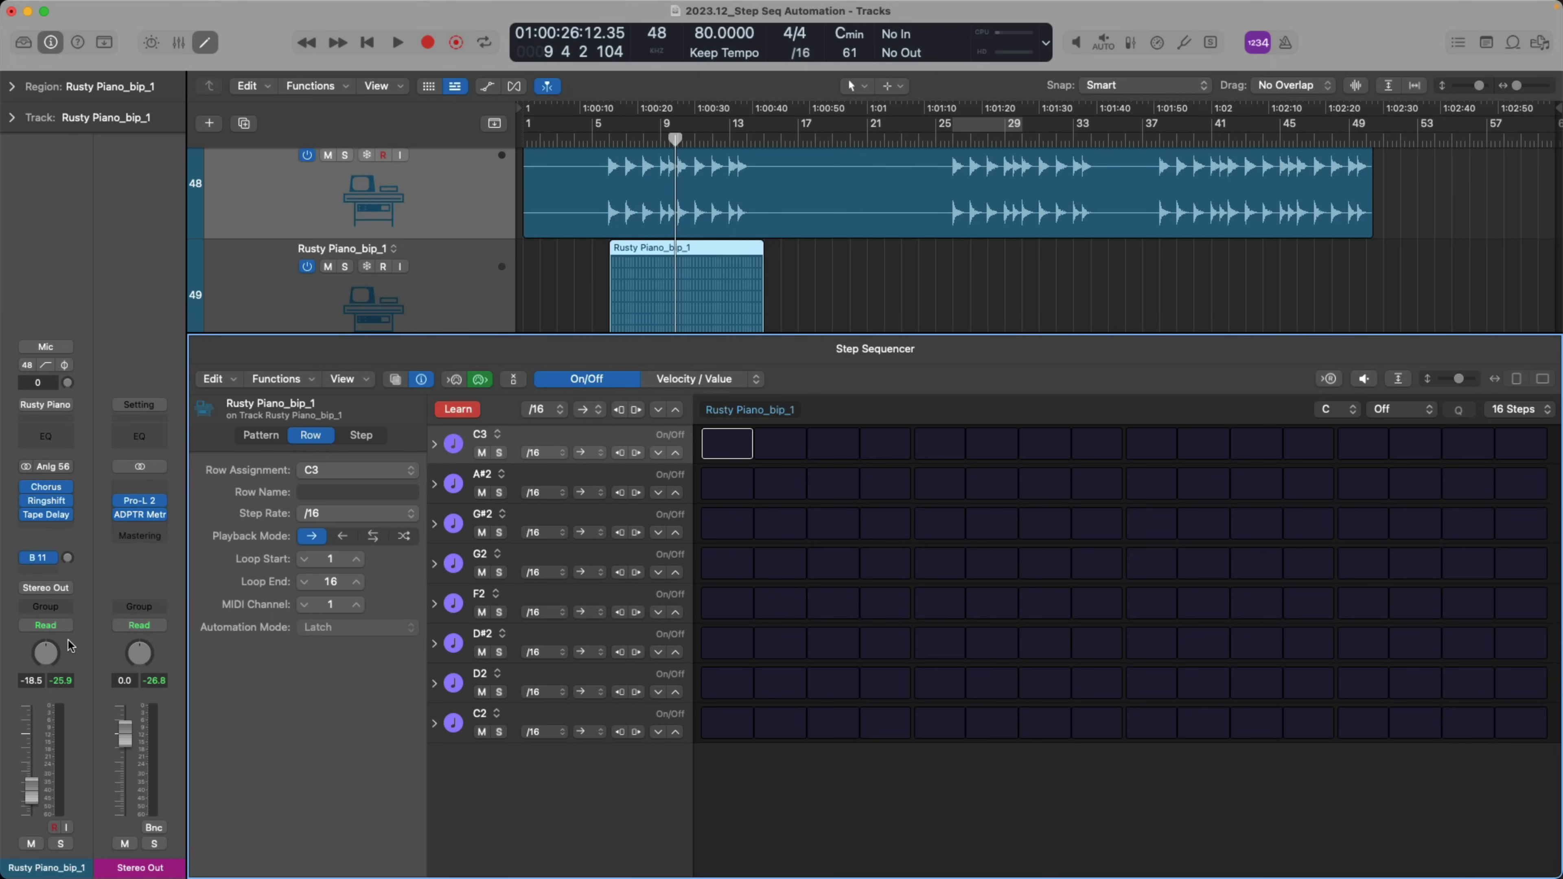
left_click(52, 656)
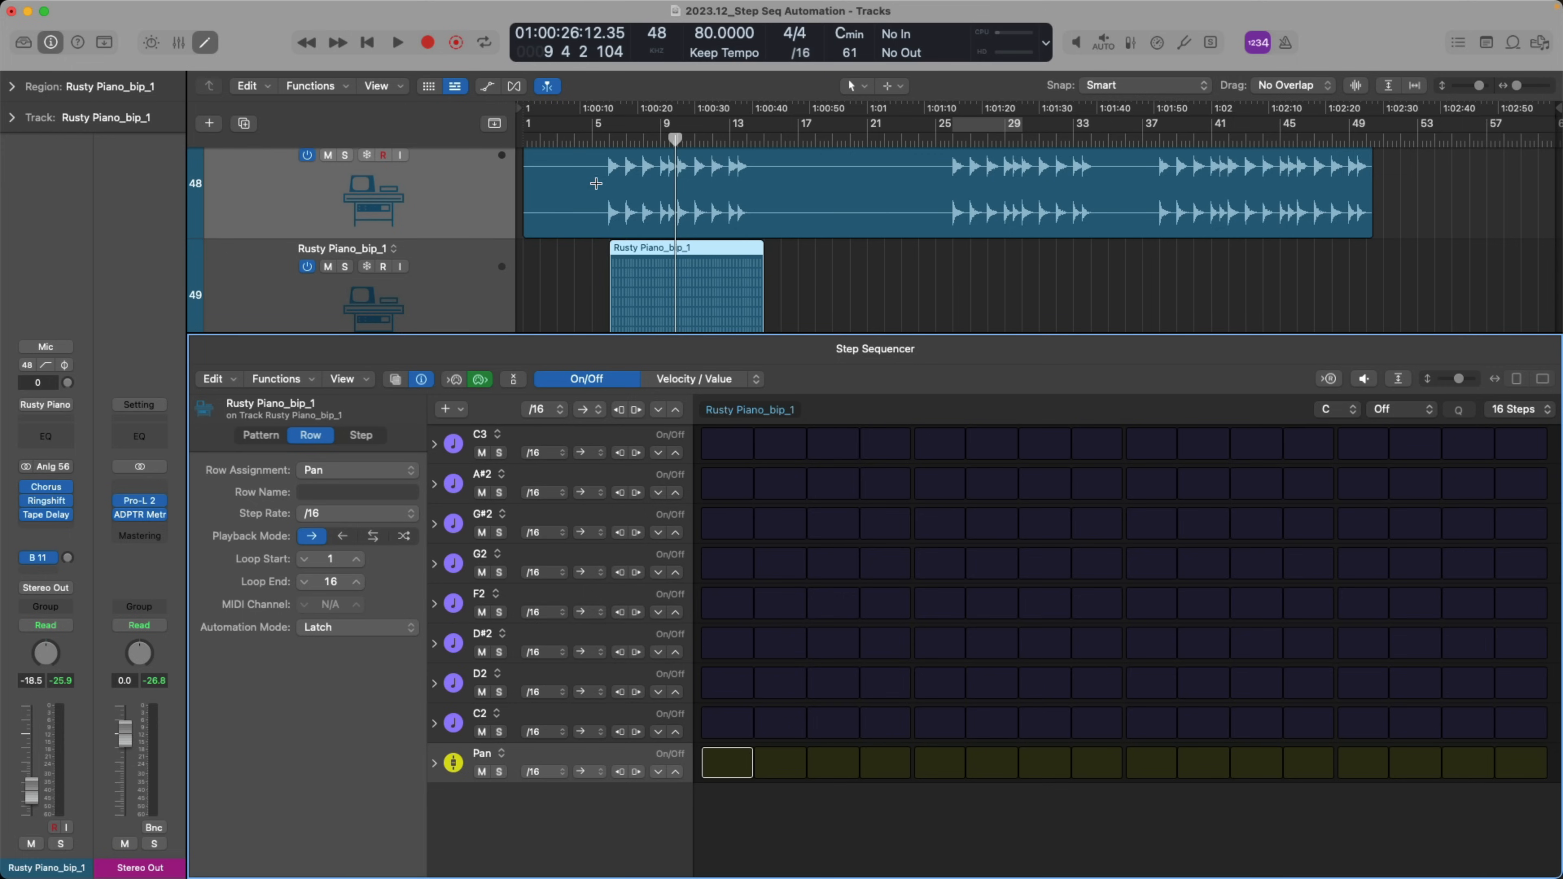
left_click(607, 137)
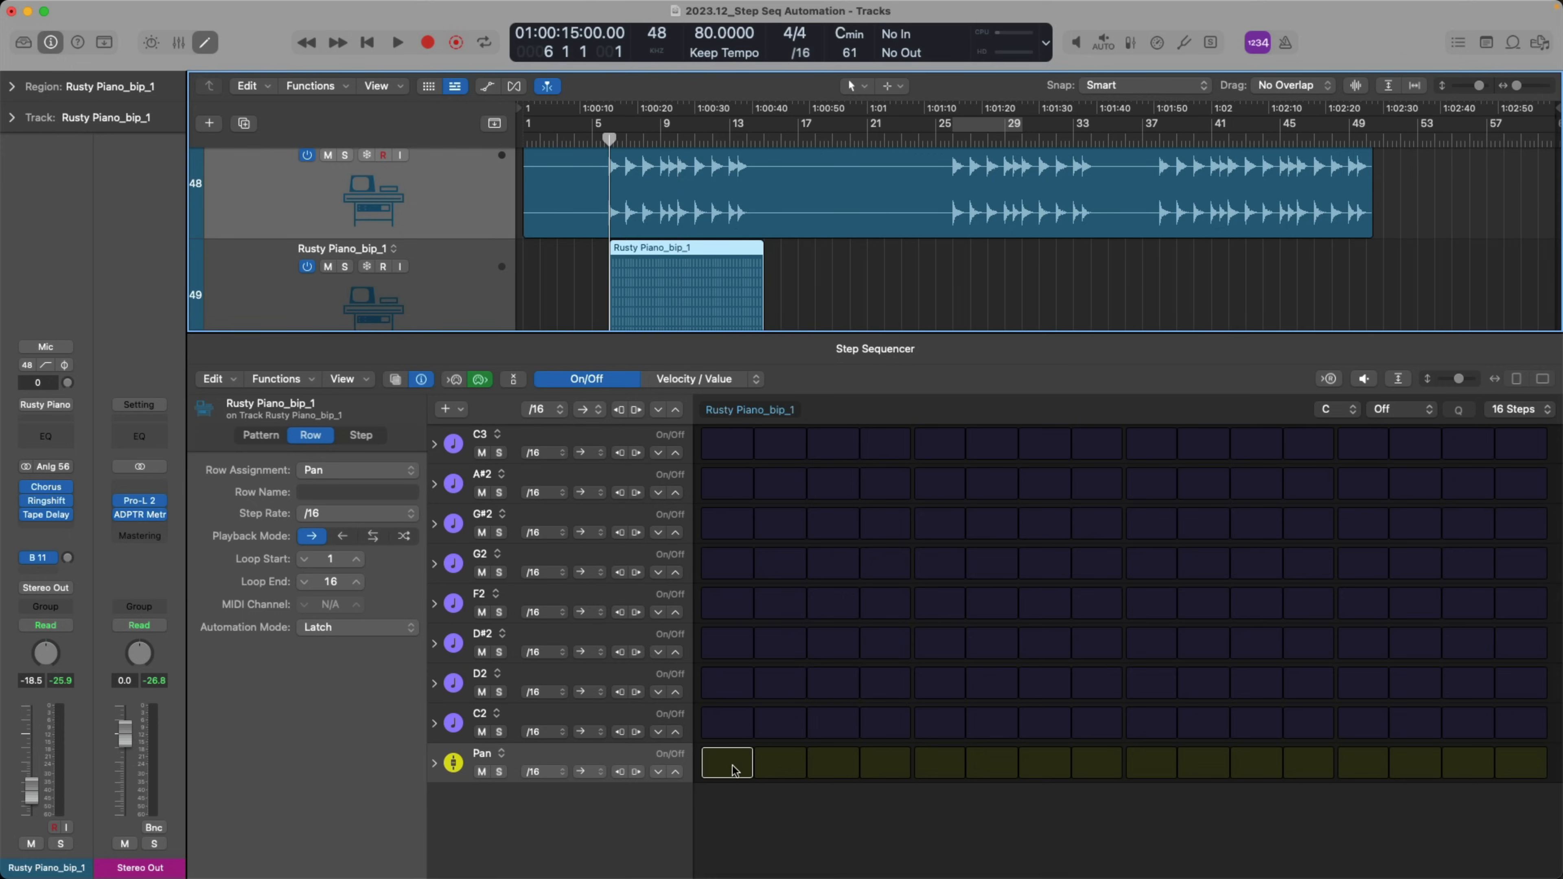
left_click_drag(727, 764, 1542, 781)
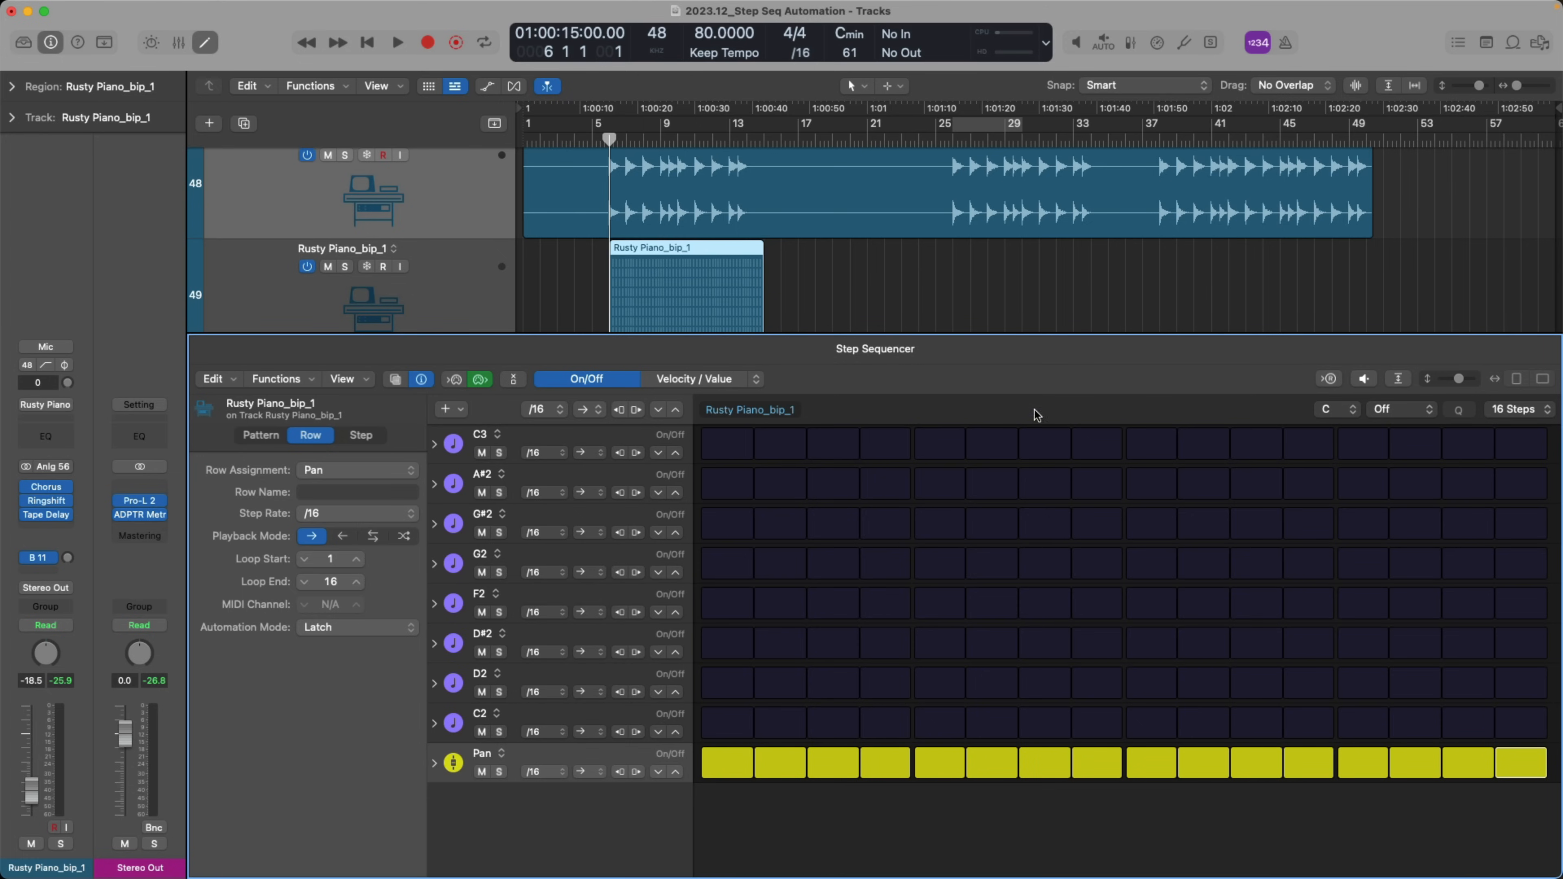
Enlarge the Tracks area and trim the Rusty Piano_bip_1 pattern region to end at bar 14
scroll(693, 252, "down", 1)
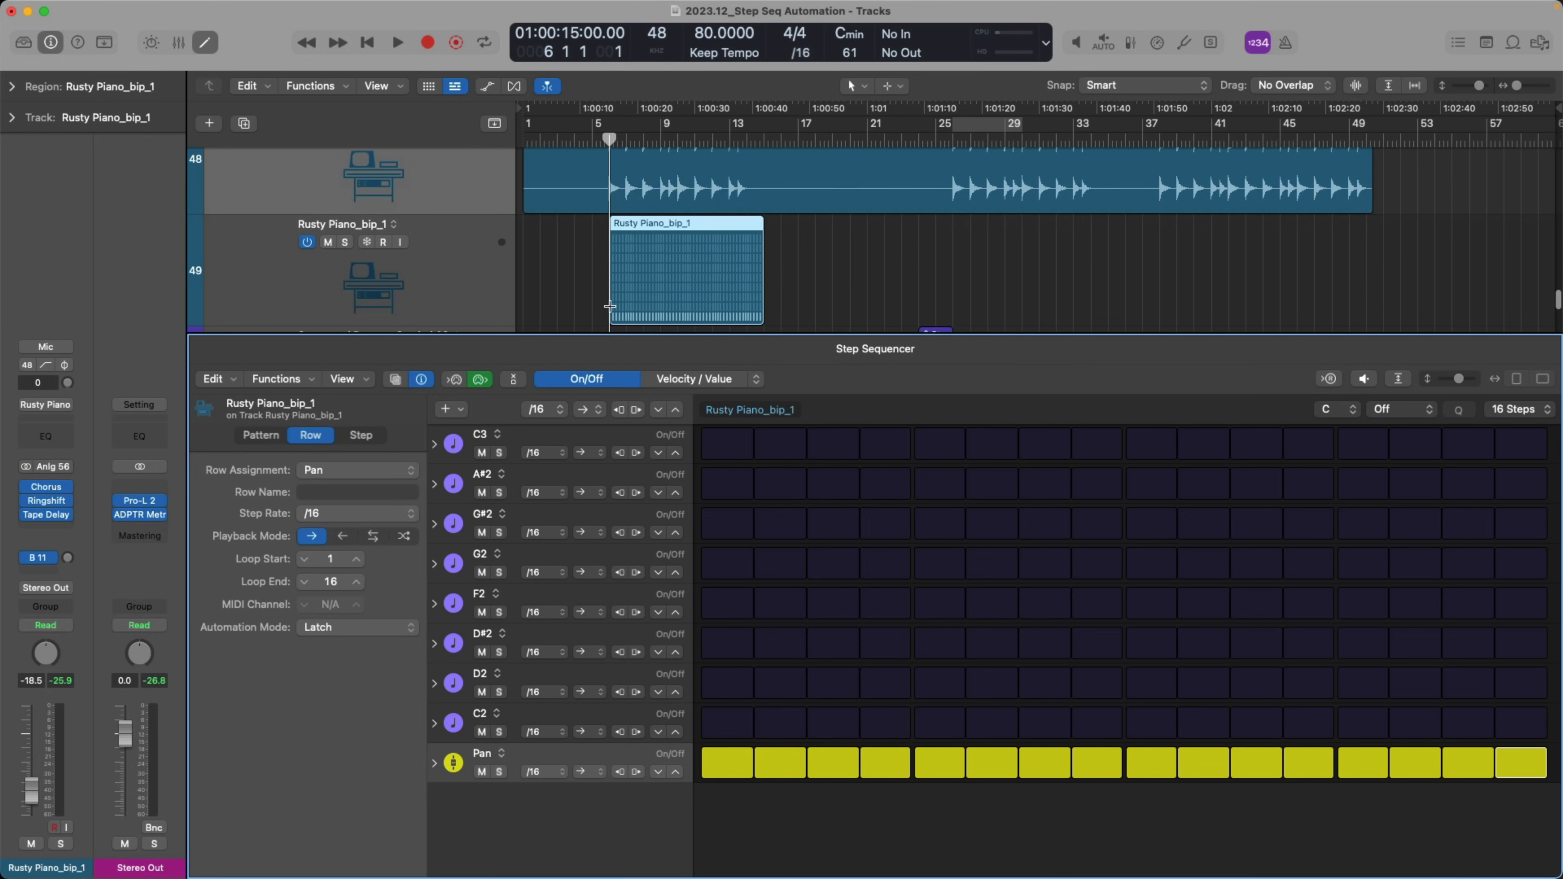
scroll(601, 243, "up", 1)
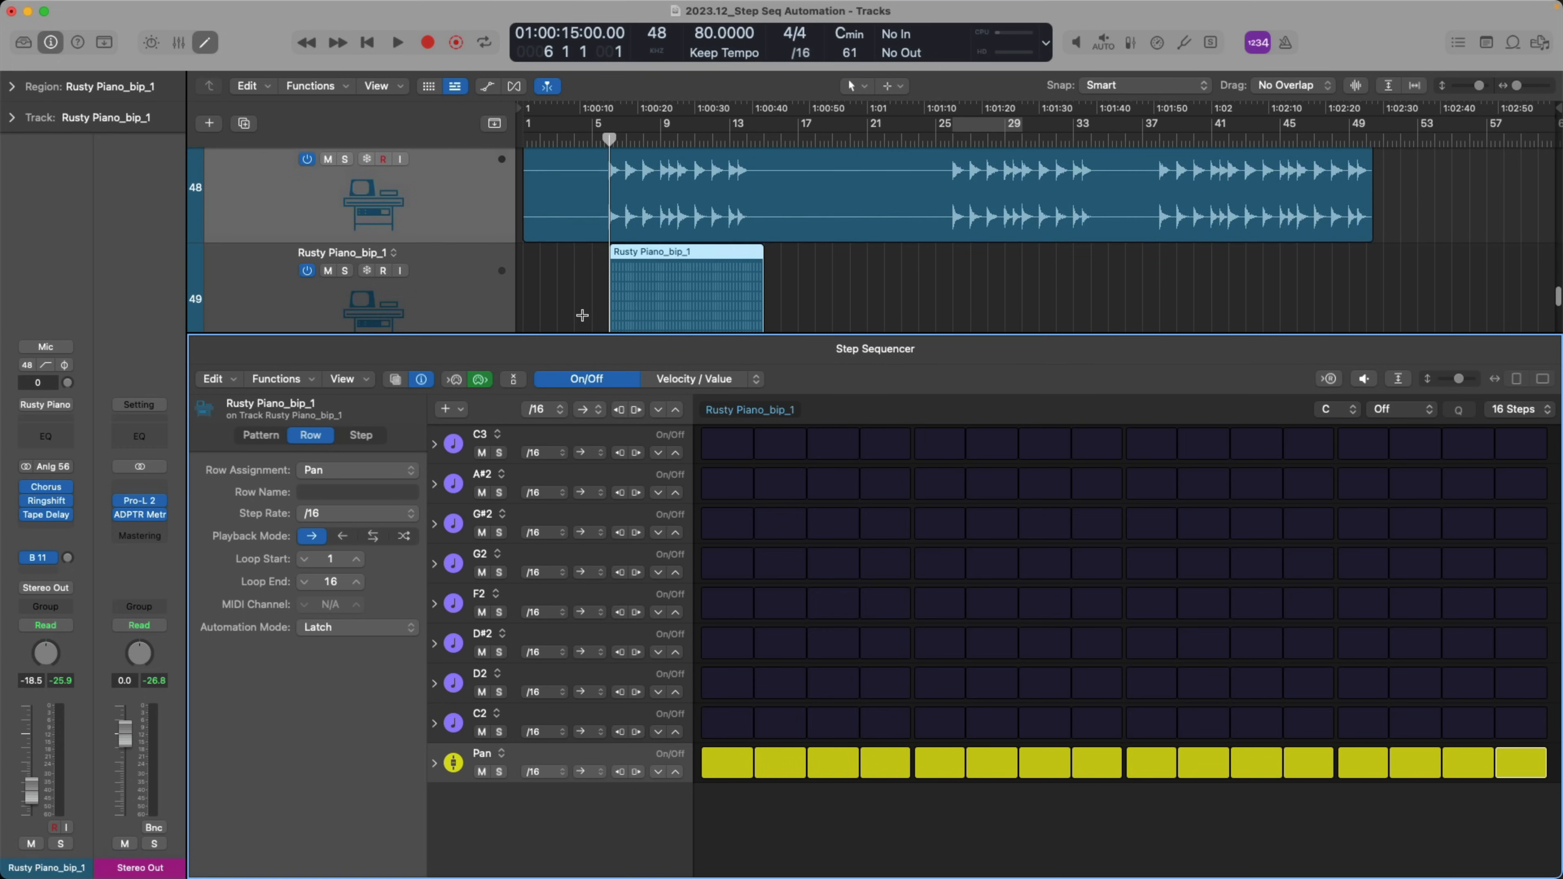
left_click_drag(576, 334, 563, 416)
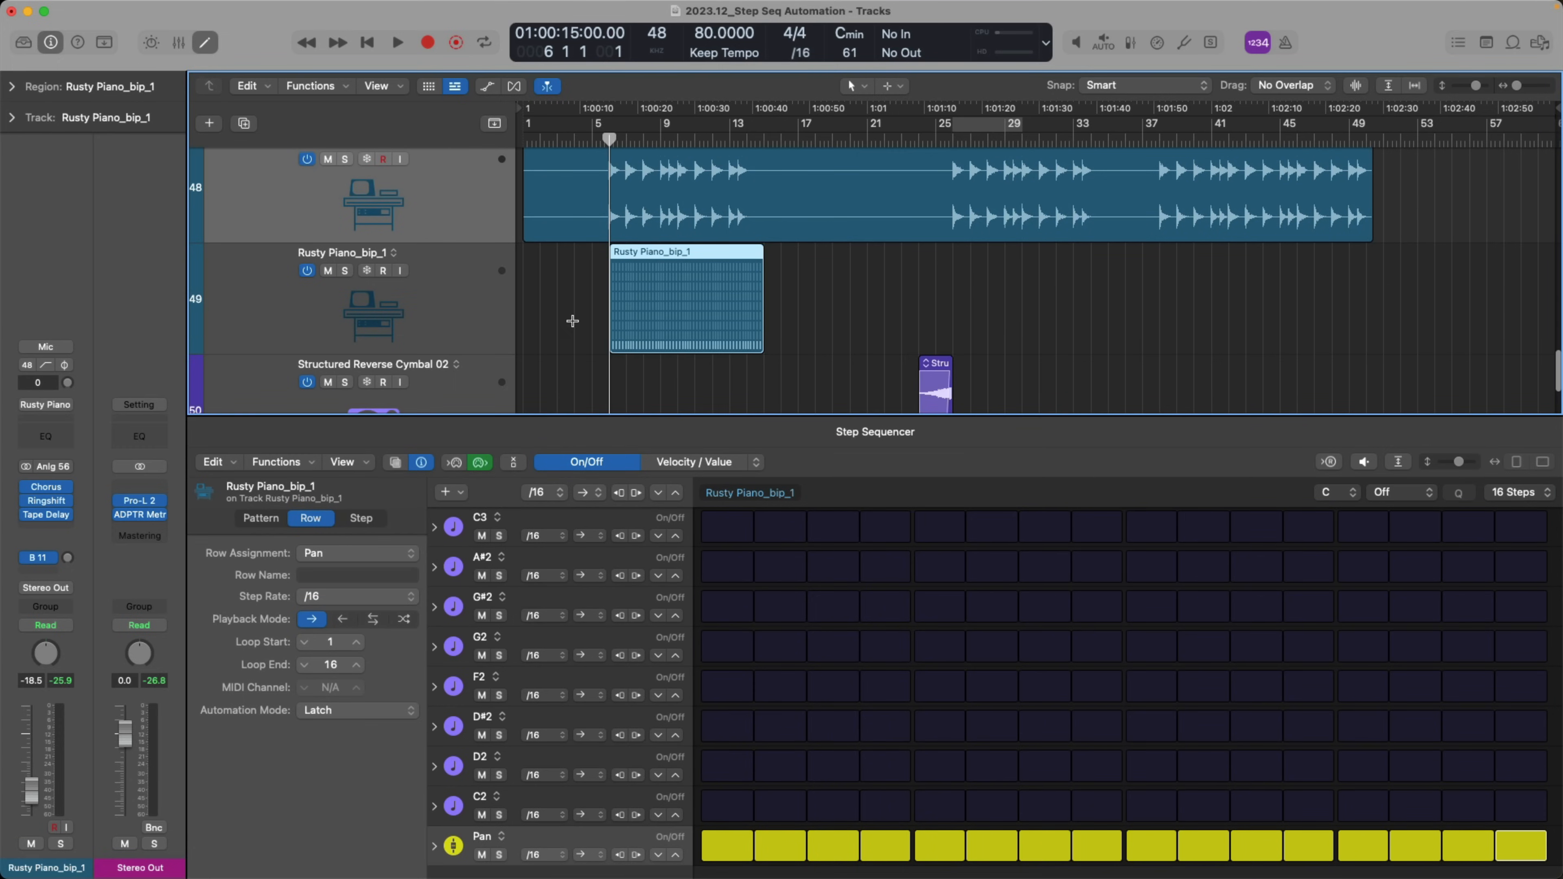
left_click_drag(585, 174, 868, 429)
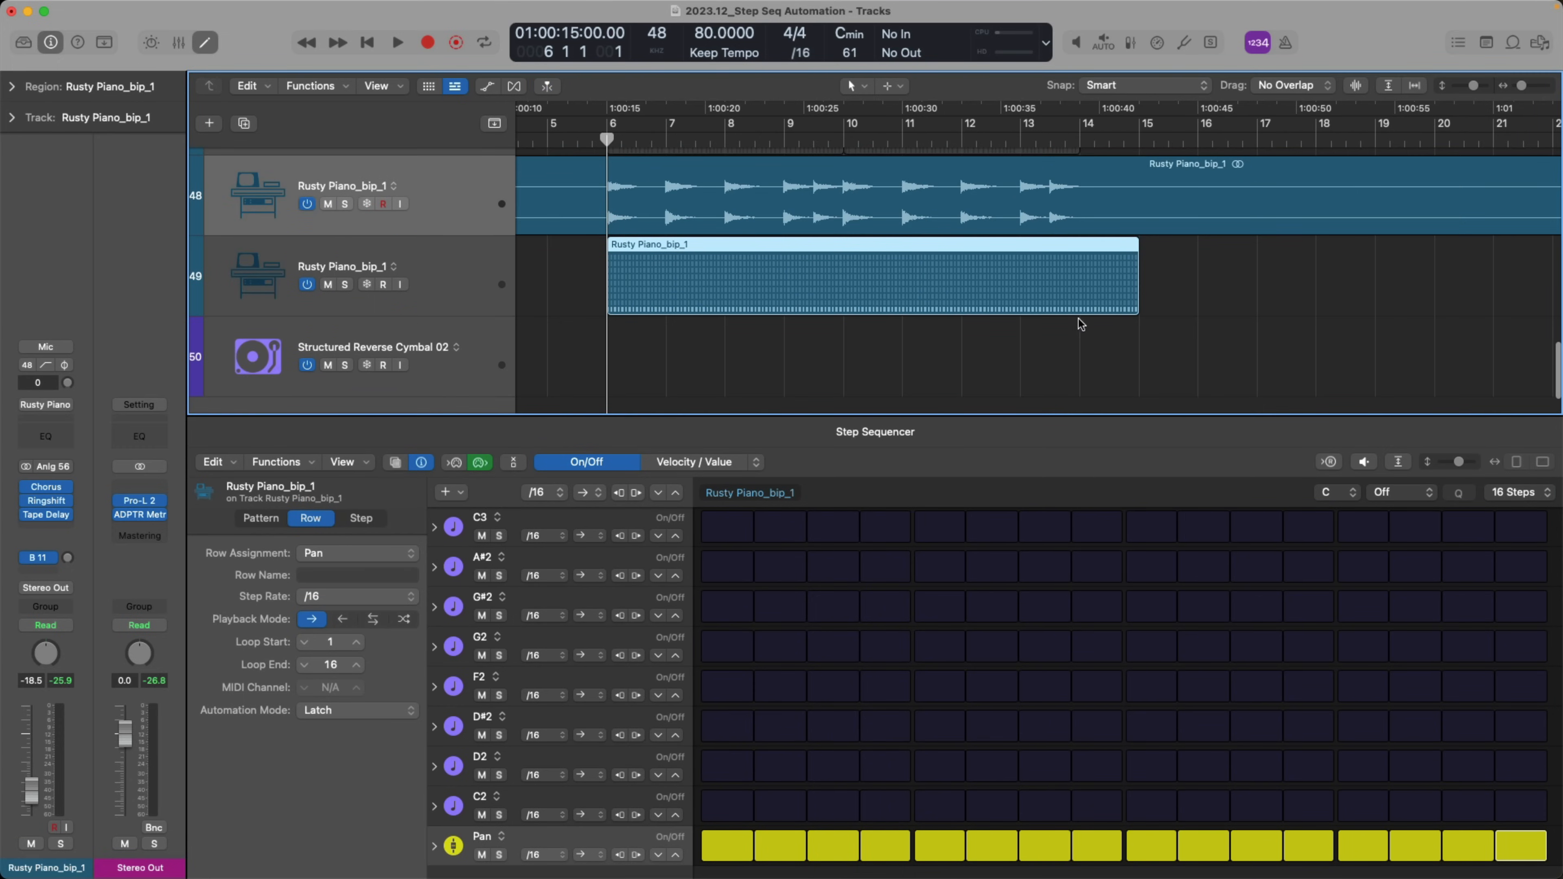
left_click_drag(1134, 309, 1418, 341)
left_click(1423, 308)
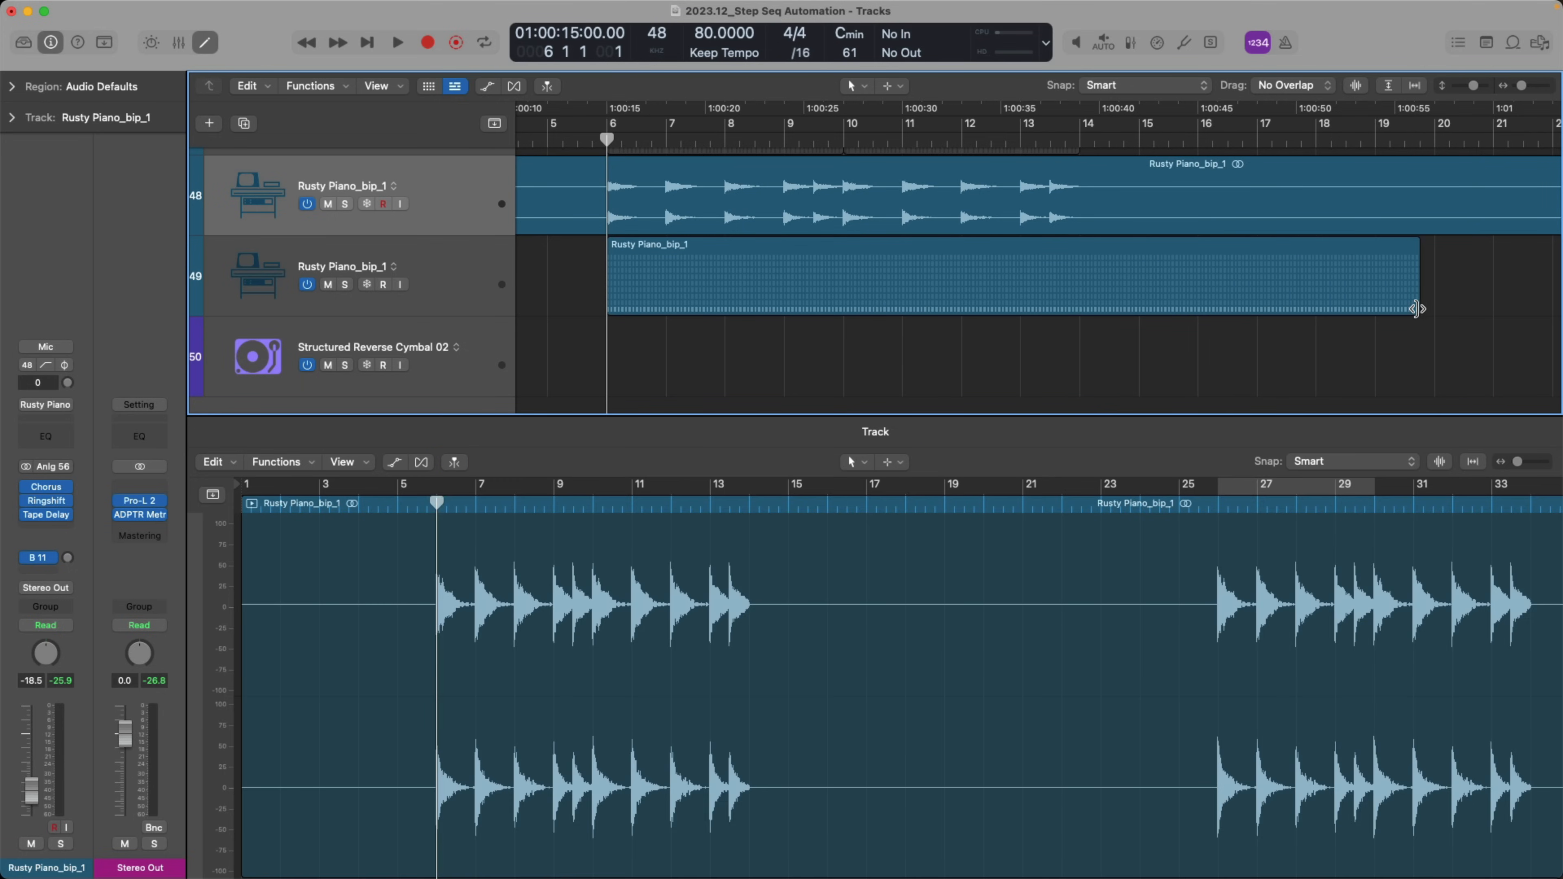
left_click_drag(1416, 309, 1074, 318)
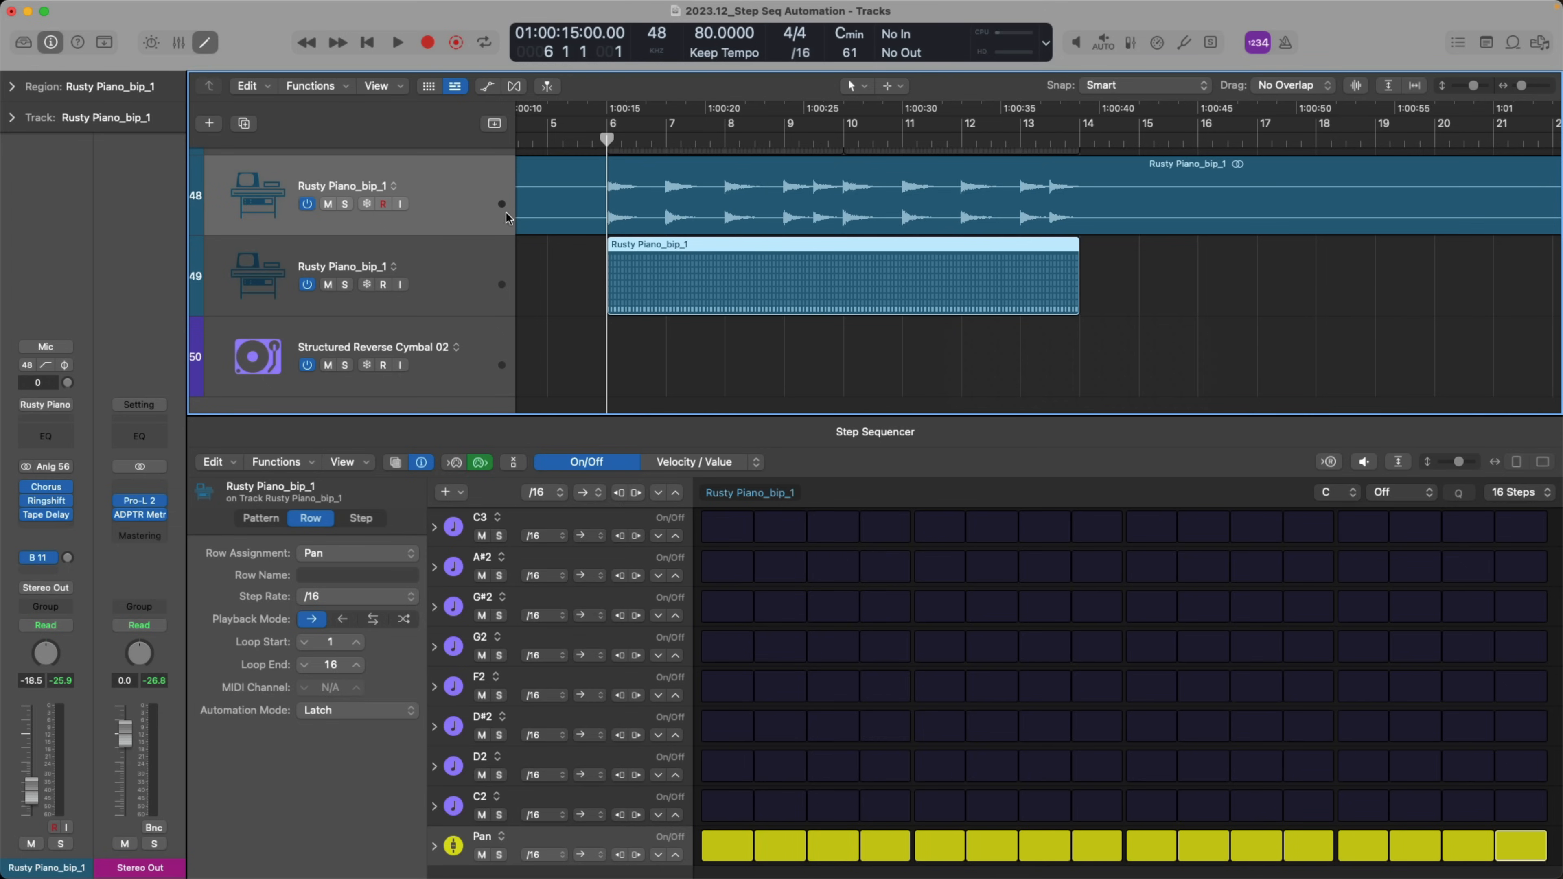
Solo the two Rusty Piano_bip_1 tracks and play the Pan pattern from bar 6 for a moment
left_click(346, 206)
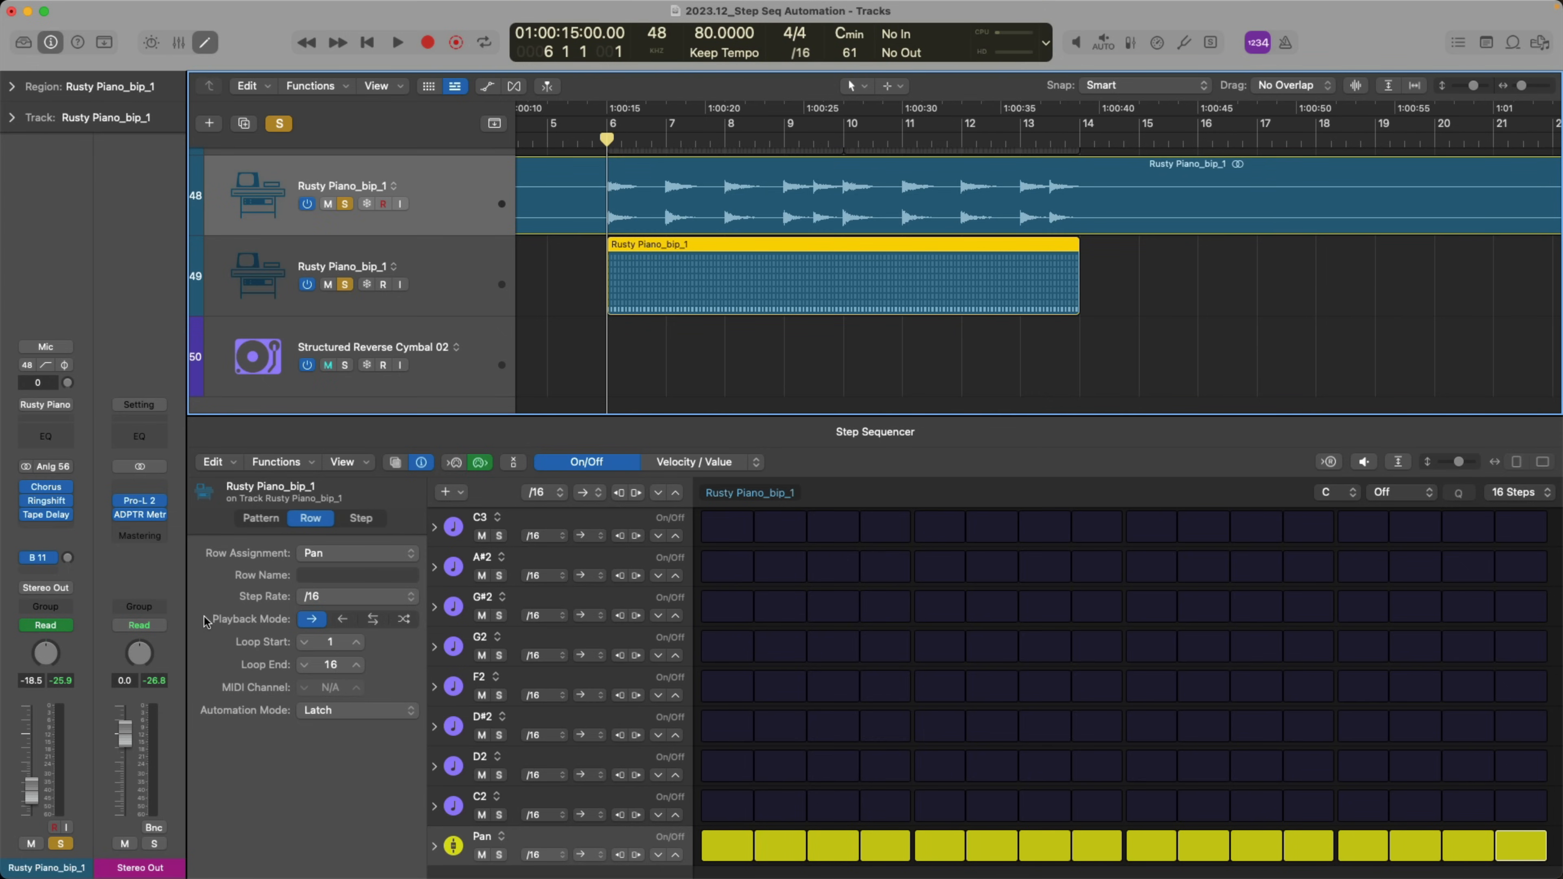
key("space")
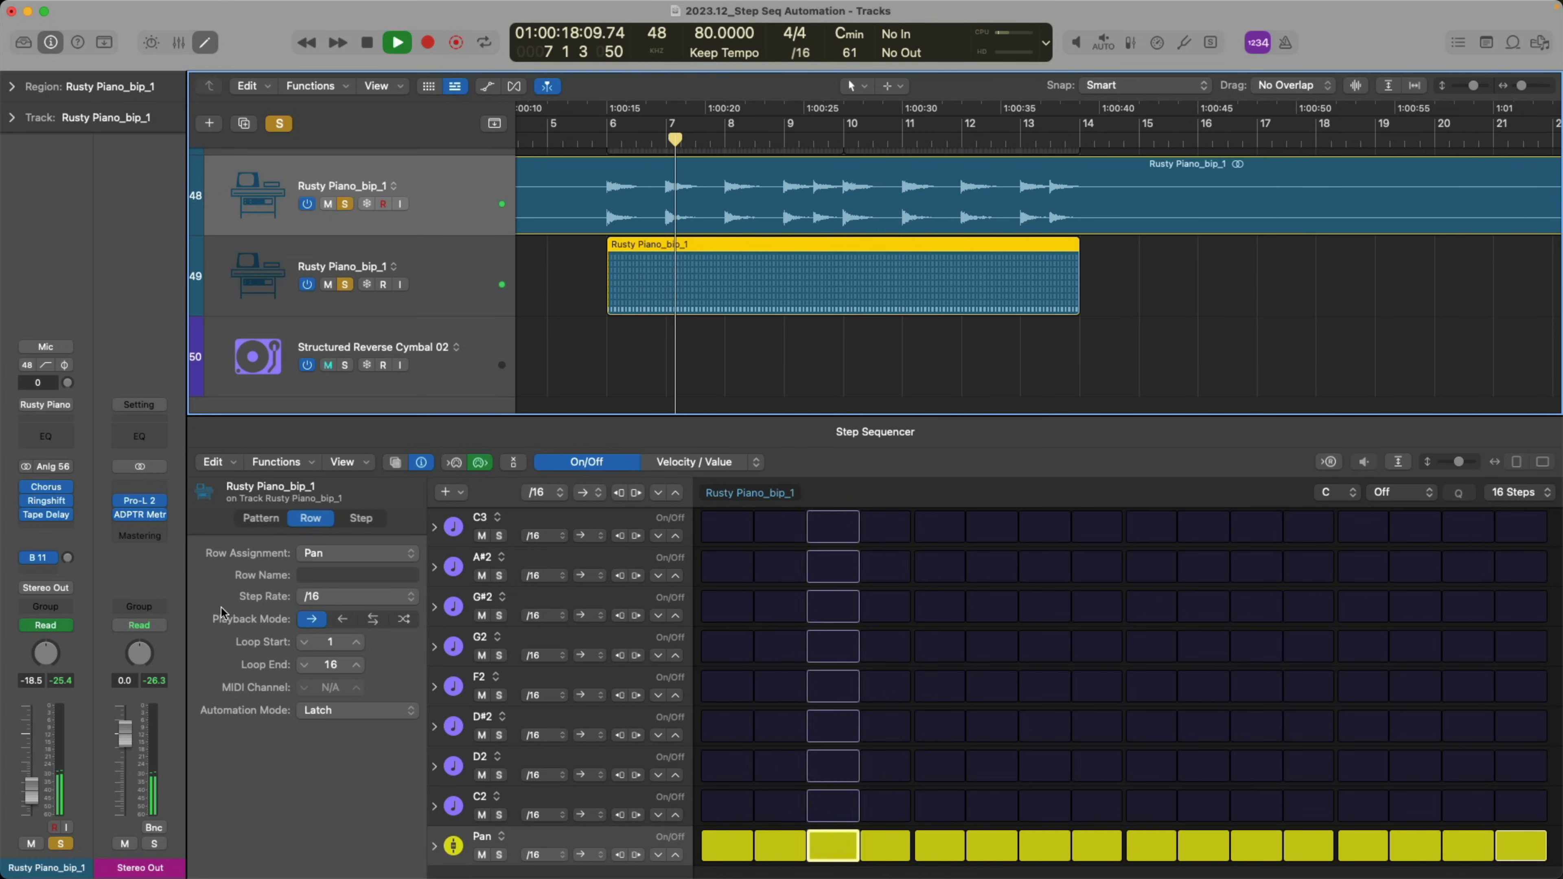
key("space")
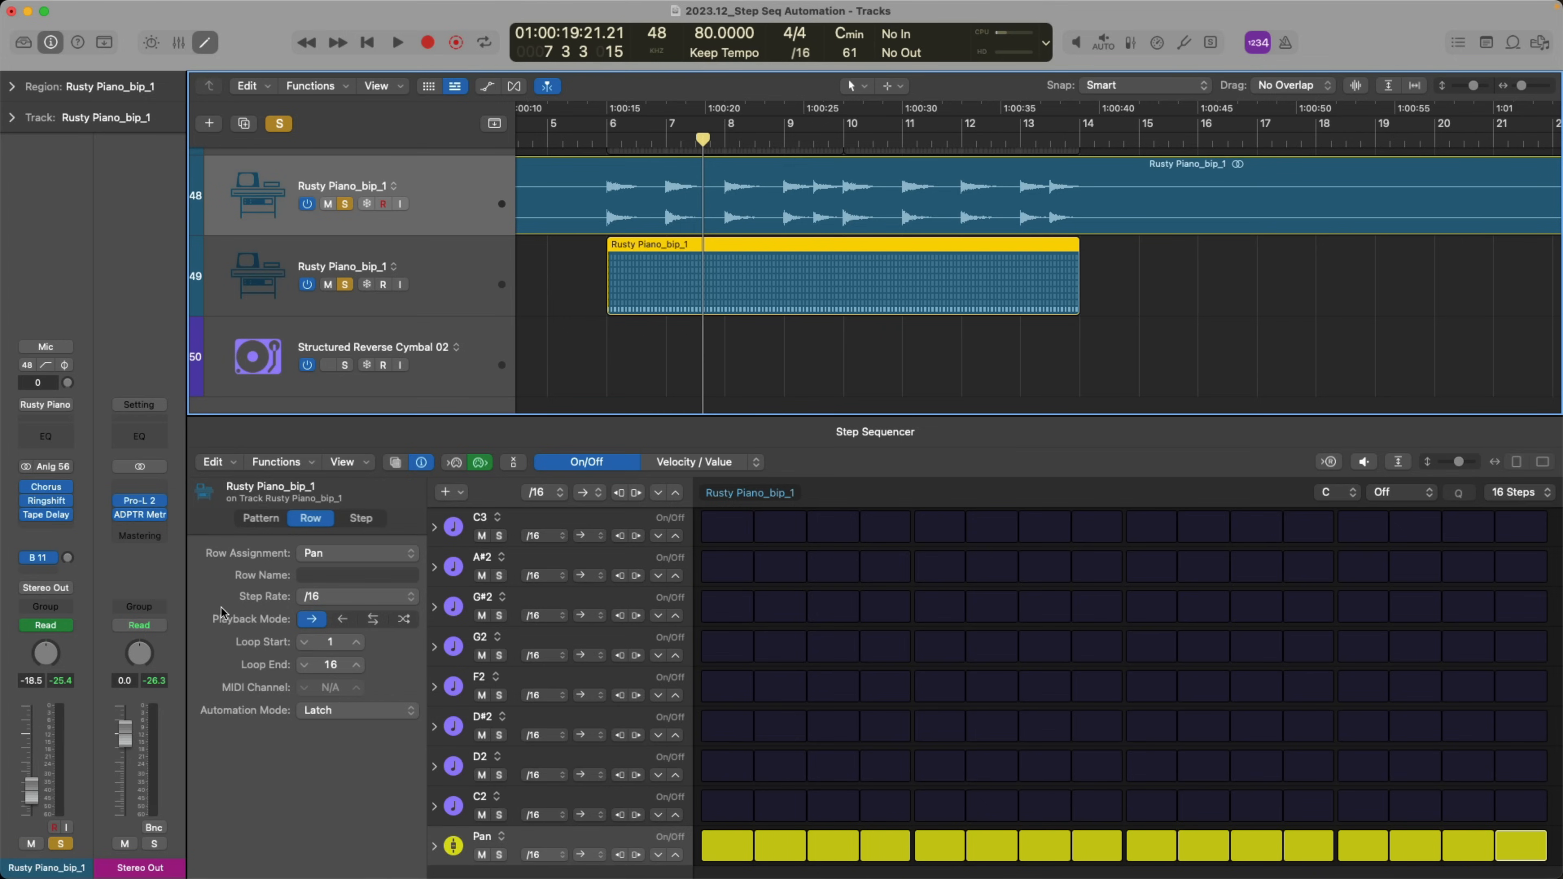
Switch the Rusty Piano_bip_1 channel's panner from Balance to Stereo Pan
right_click(45, 655)
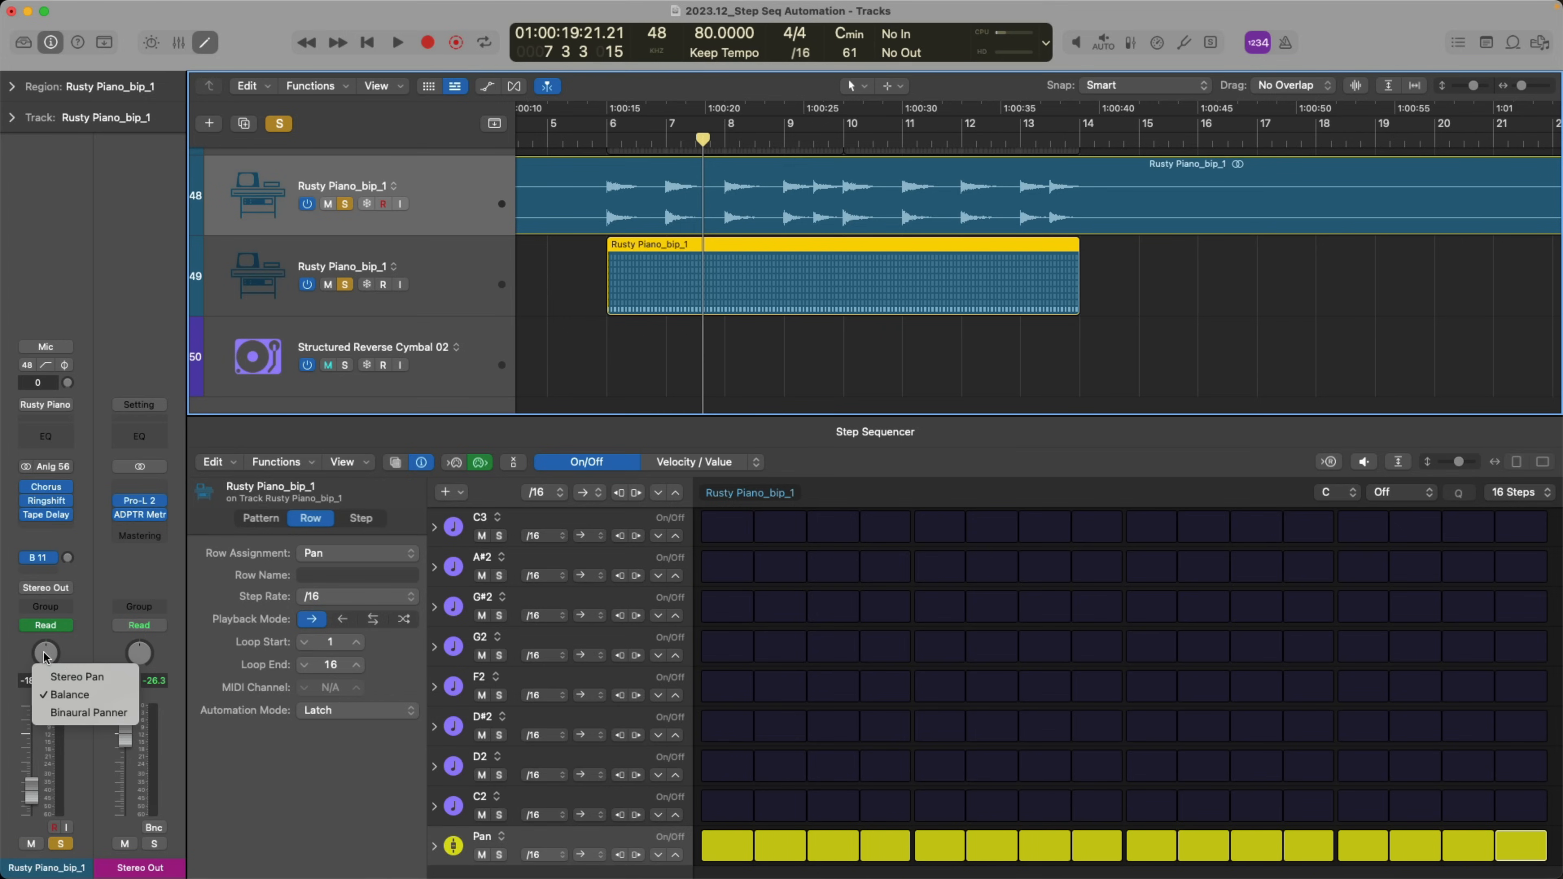
left_click(64, 678)
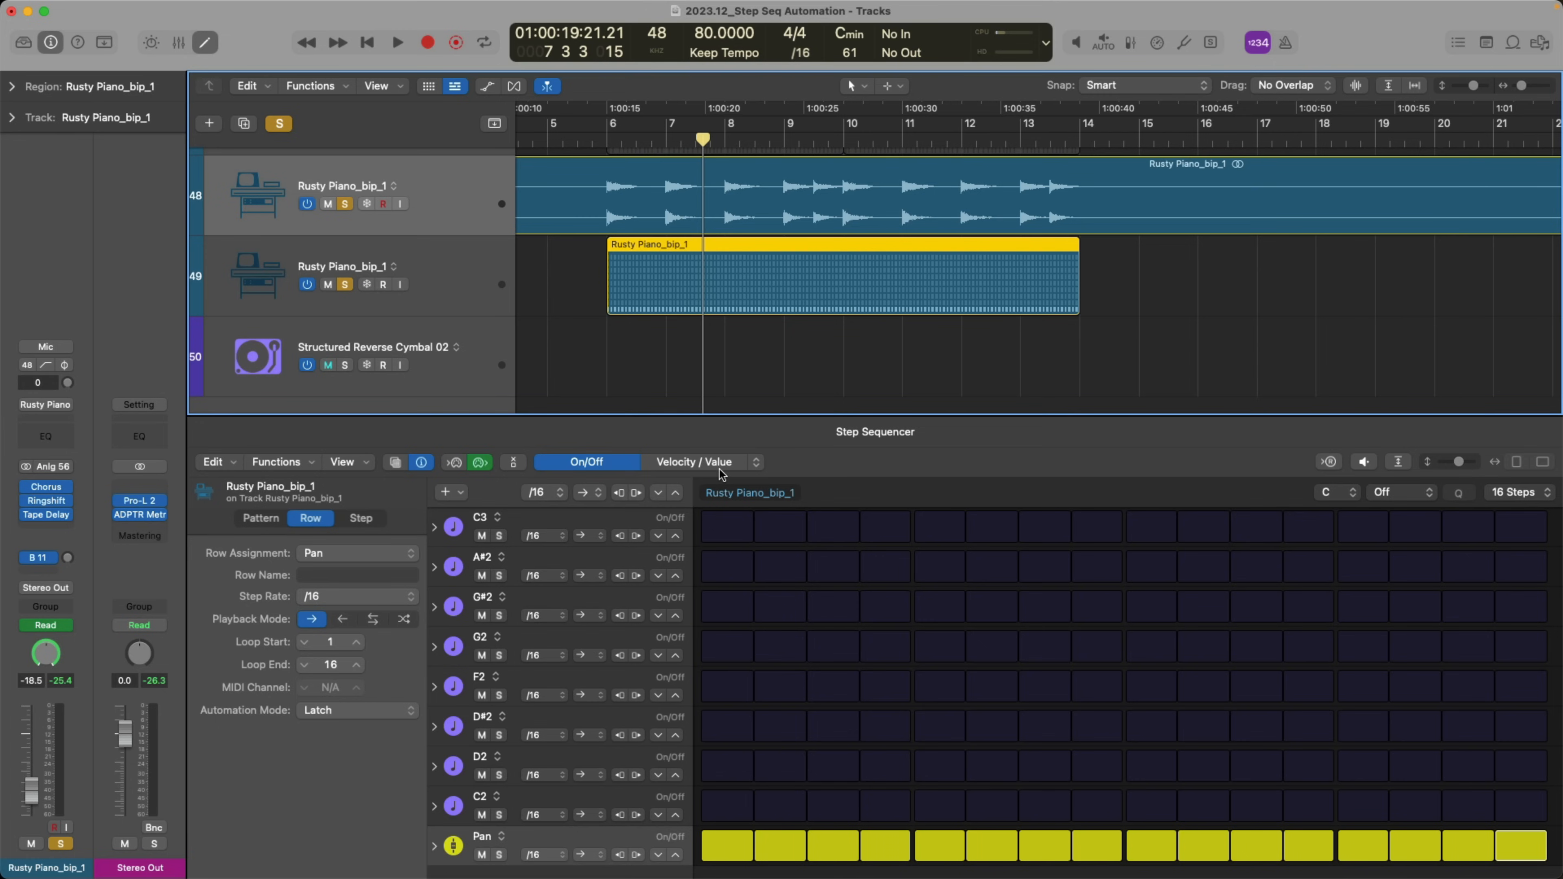
Set the Pan row's 16 step values alternating between about +63 and -64, and play the pattern for a moment
left_click(700, 461)
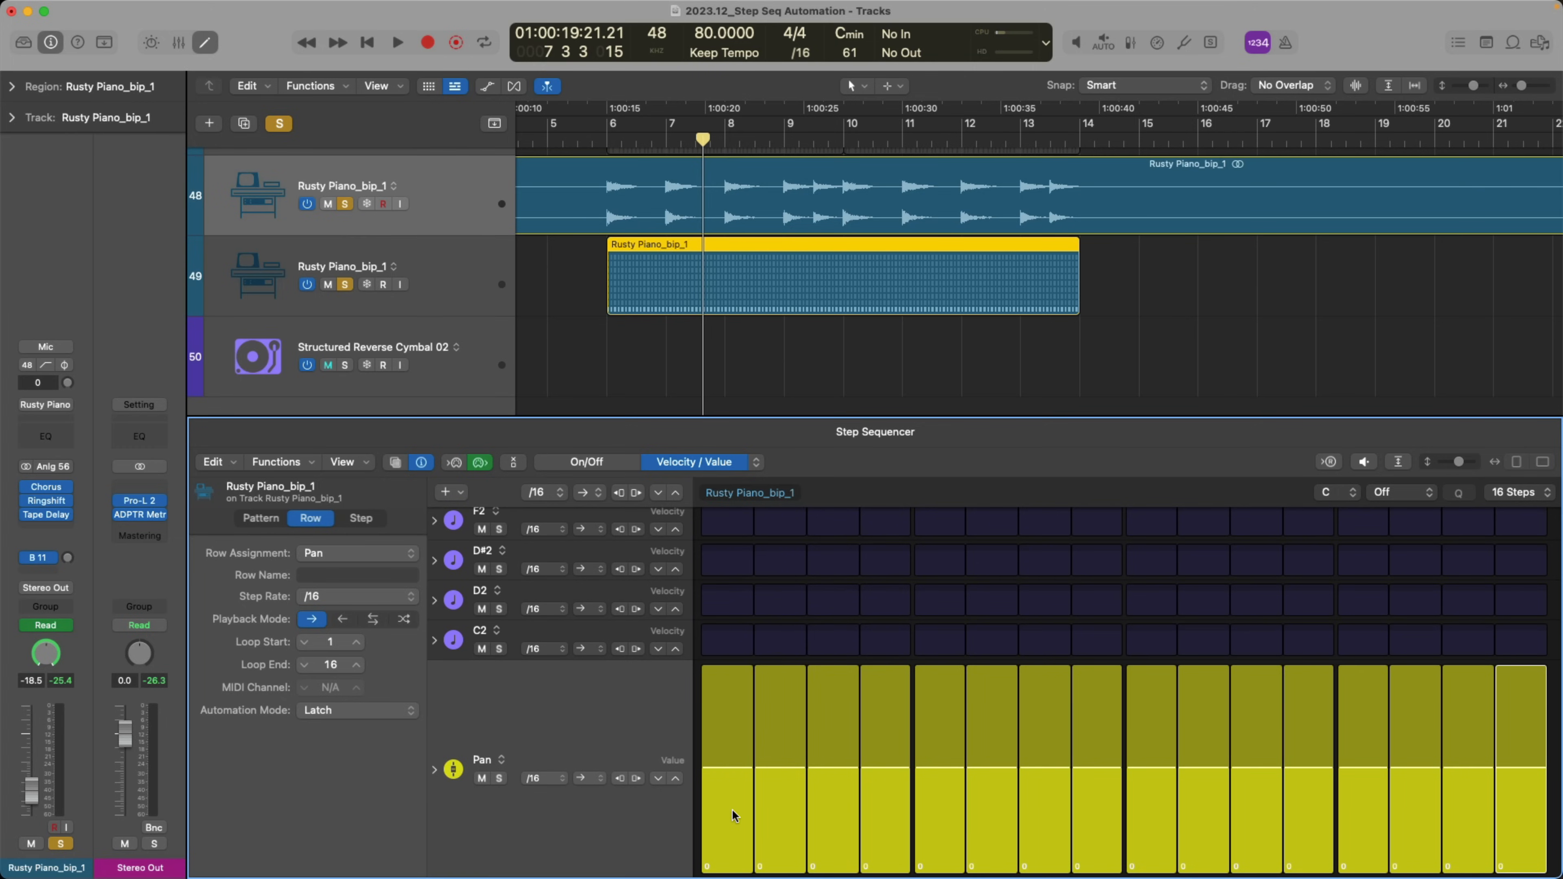
left_click_drag(733, 796, 737, 719)
left_click_drag(738, 657, 738, 657)
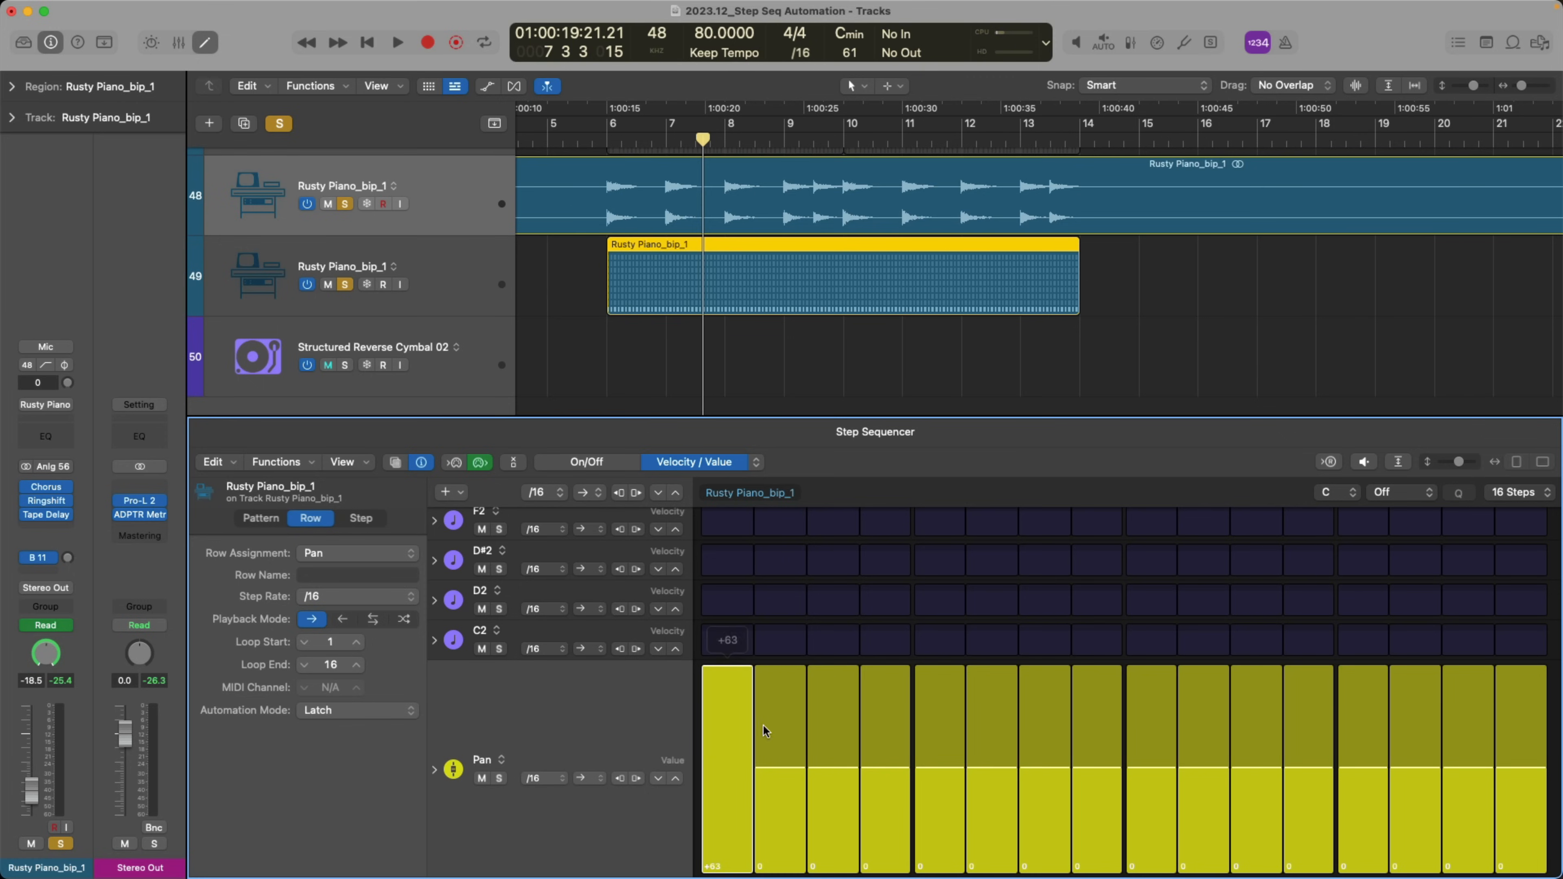
mouse_move(766, 743)
left_mouse_down()
mouse_move(800, 877)
mouse_move(839, 801)
mouse_move(840, 706)
left_mouse_up()
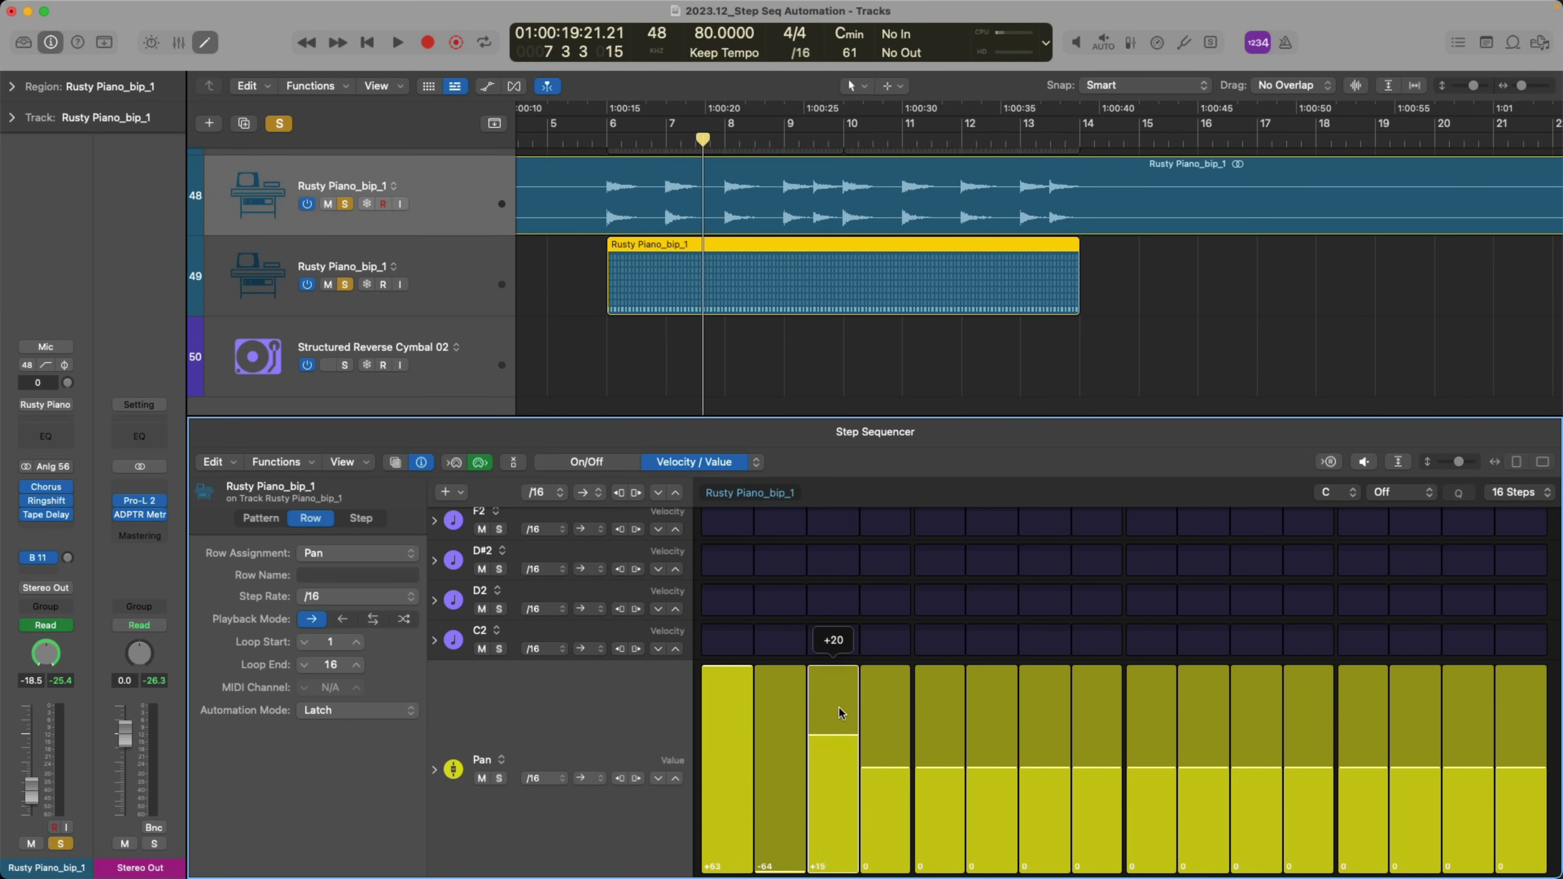
left_click_drag(893, 775, 896, 878)
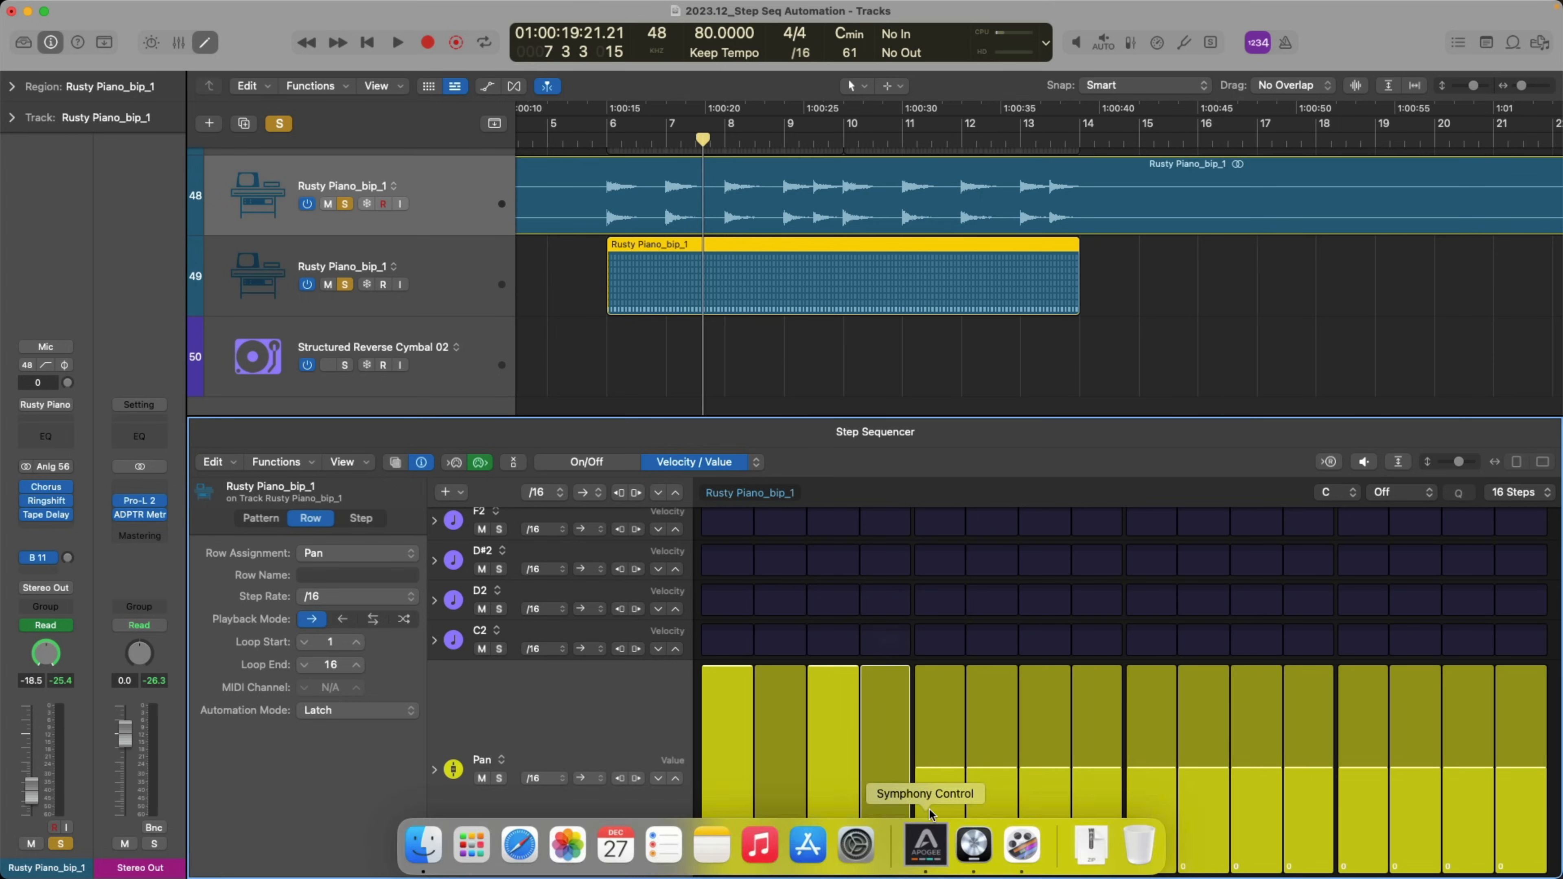
mouse_move(930, 808)
left_mouse_down()
mouse_move(938, 658)
mouse_move(1477, 668)
left_mouse_up()
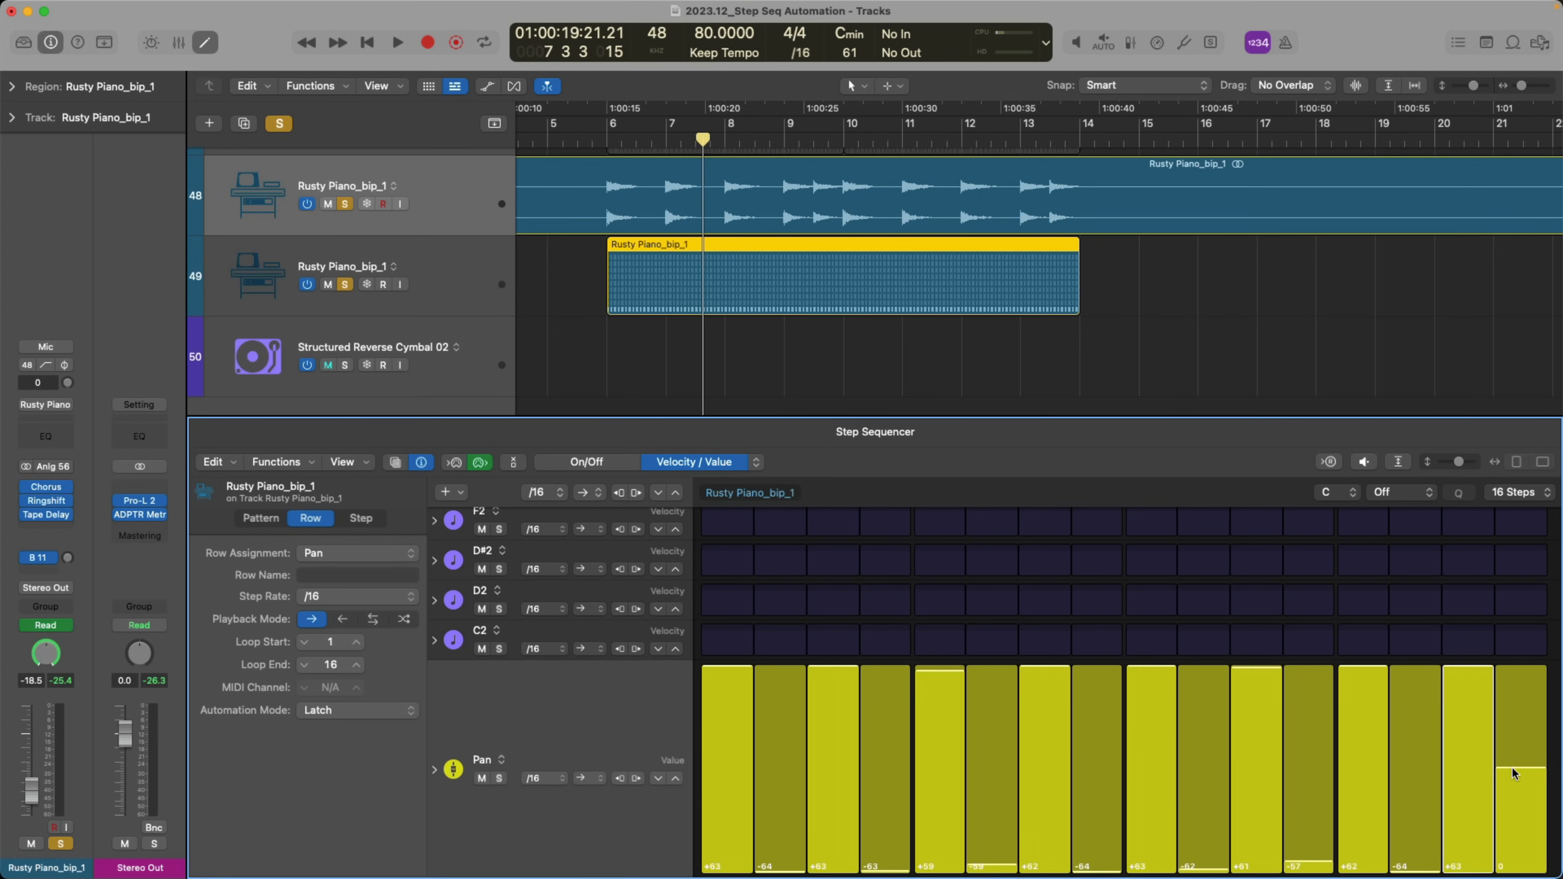
left_click_drag(1512, 768, 1515, 877)
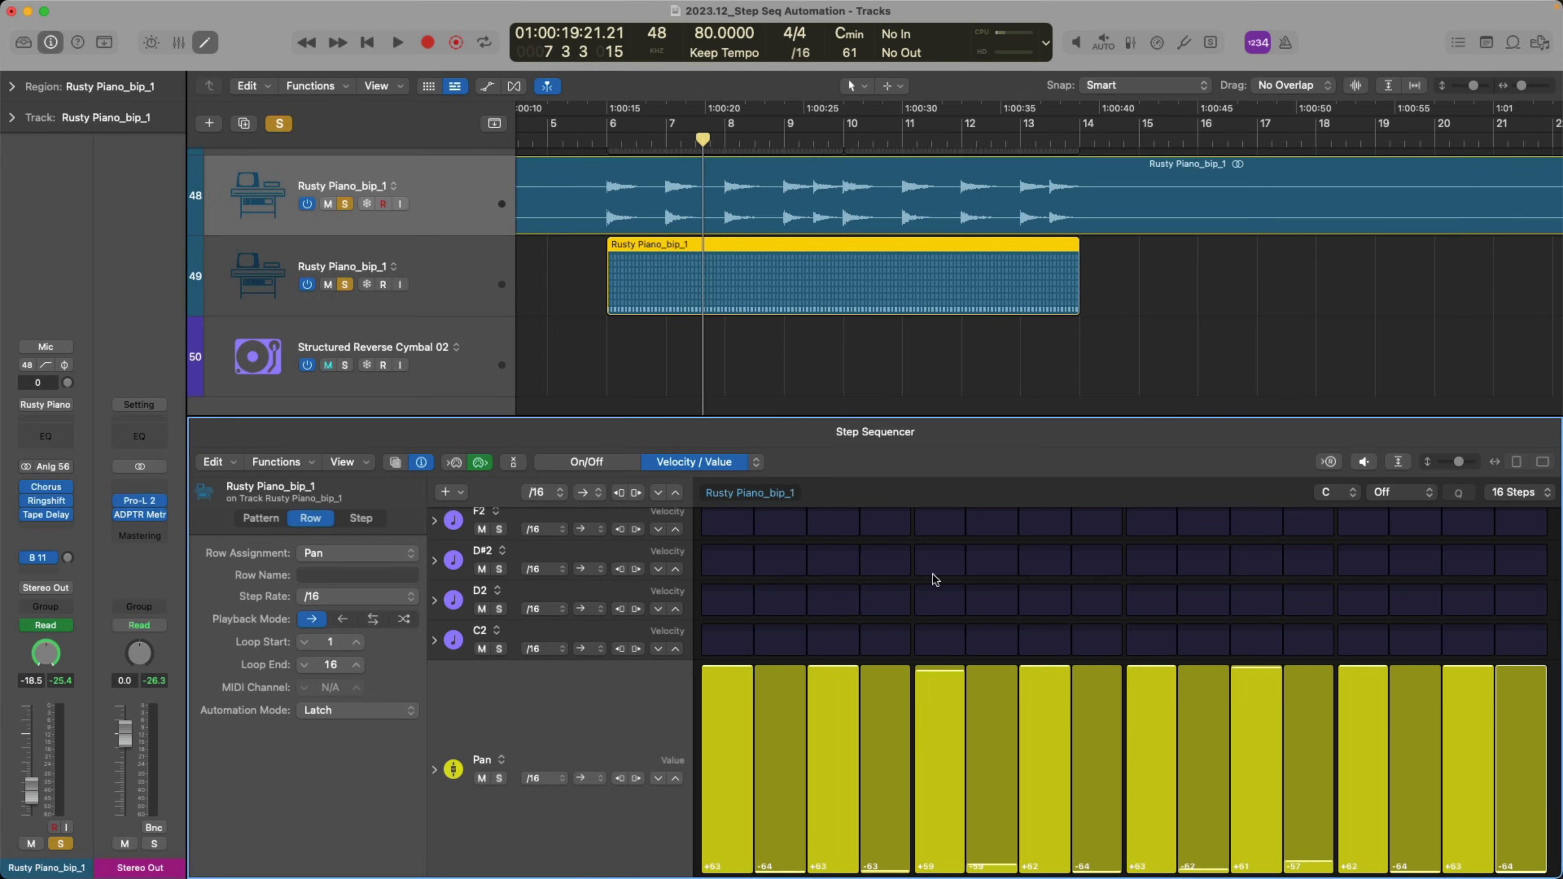
key("space")
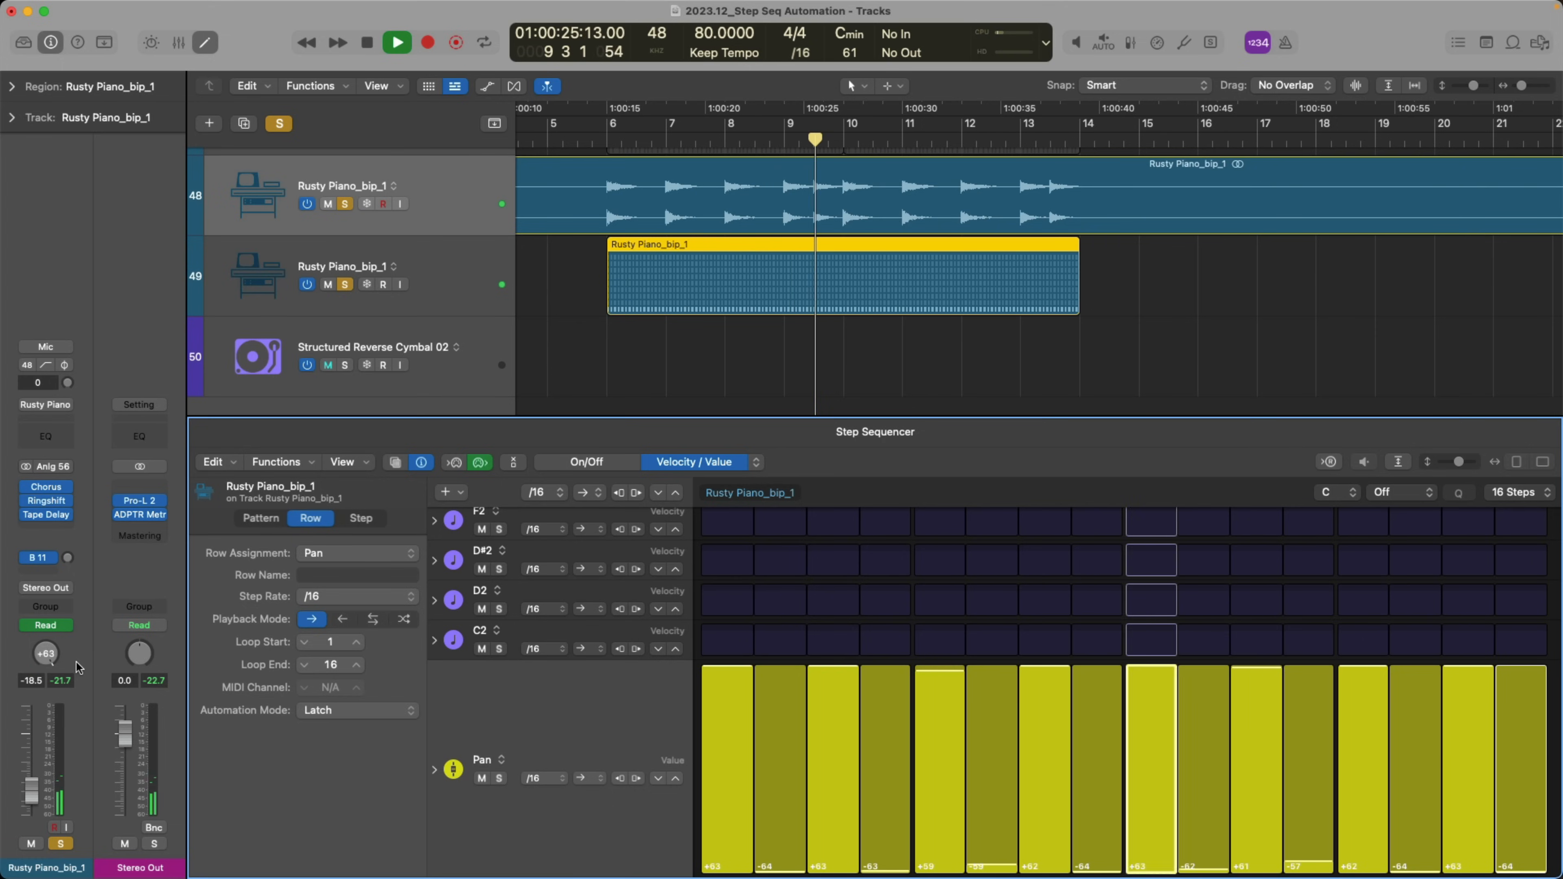
key("space")
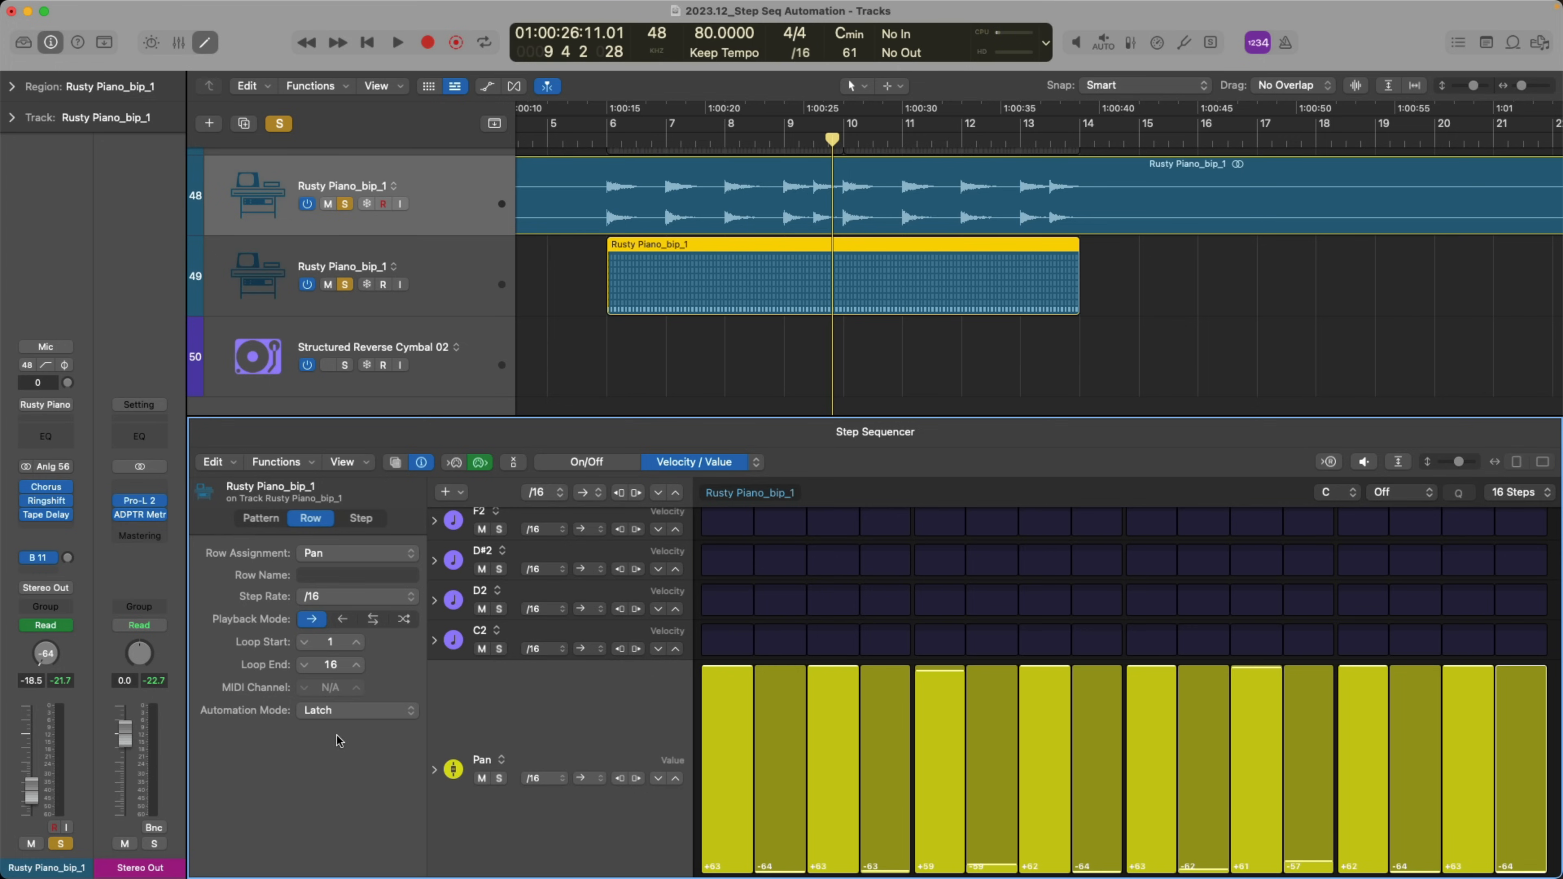
Change the Pan row's automation mode to Slide and play the pattern for a moment
left_click(361, 708)
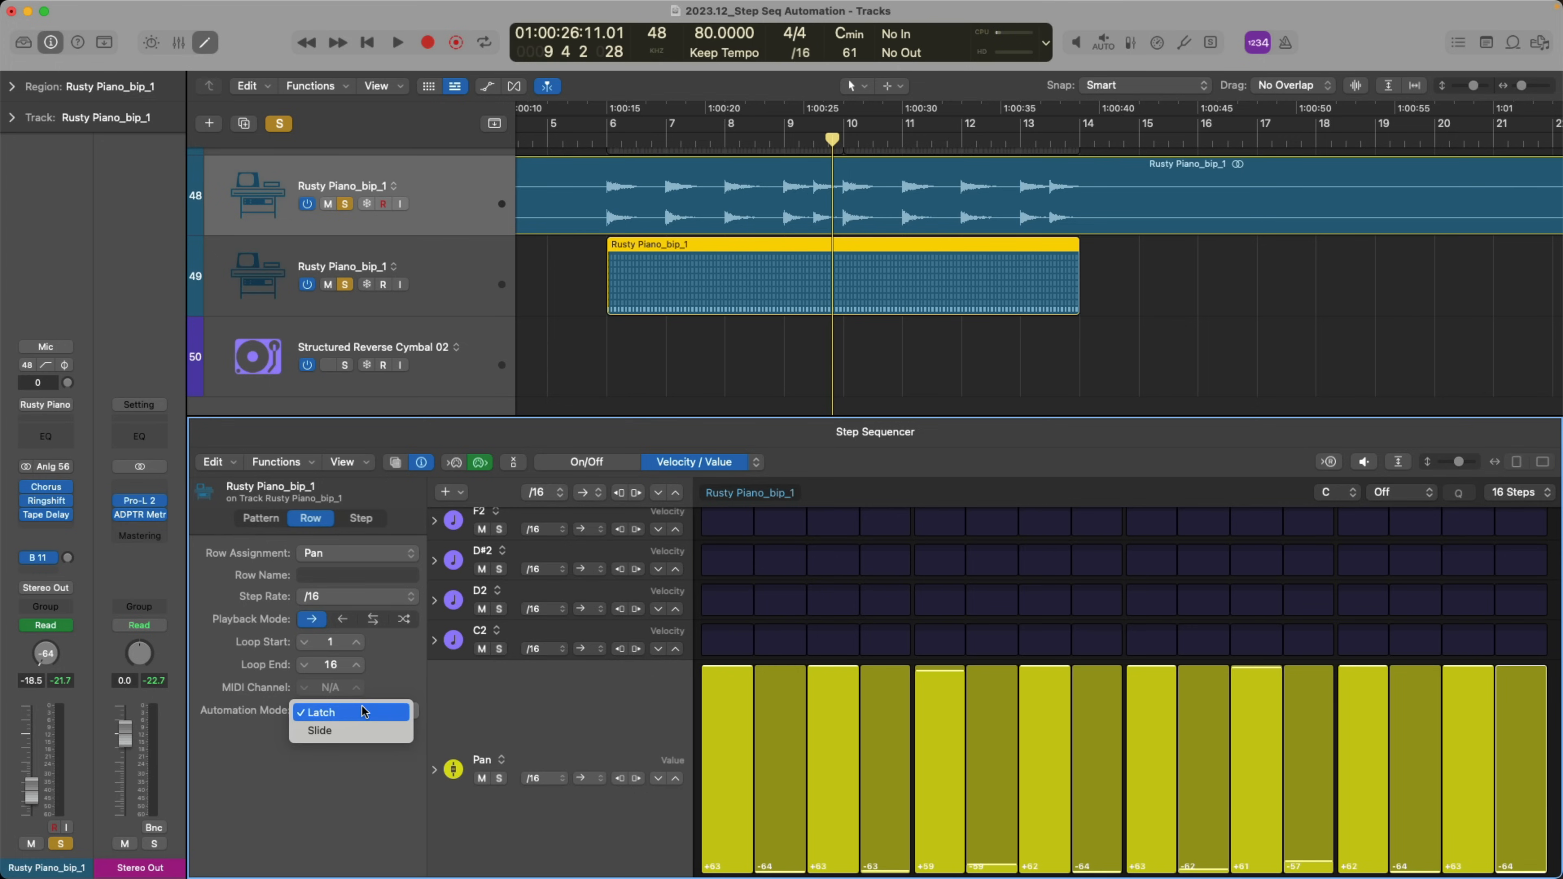
left_click(357, 725)
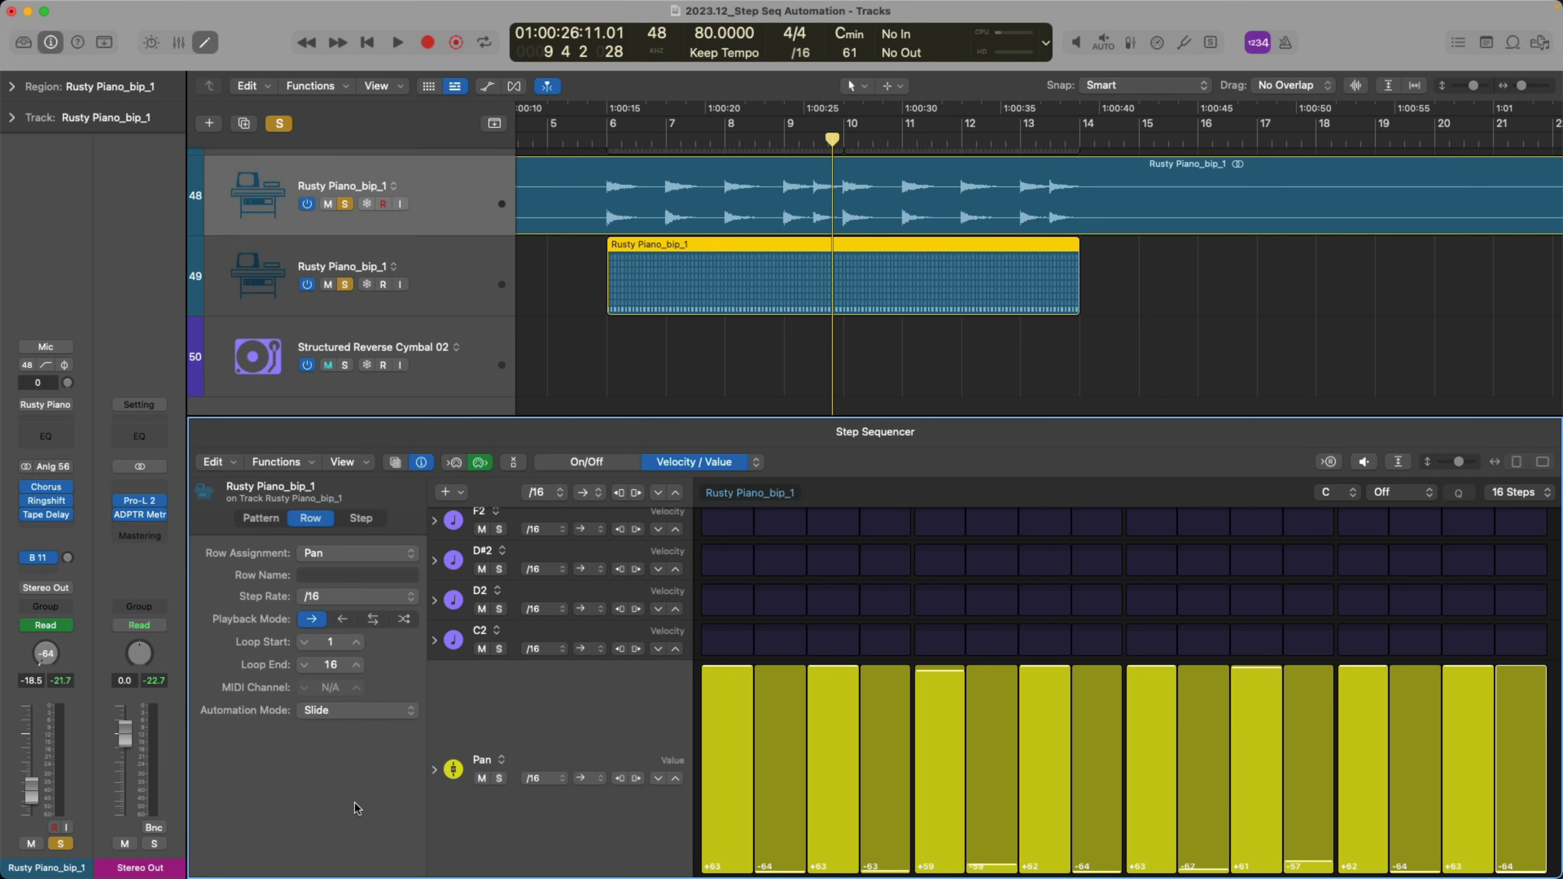
key("space")
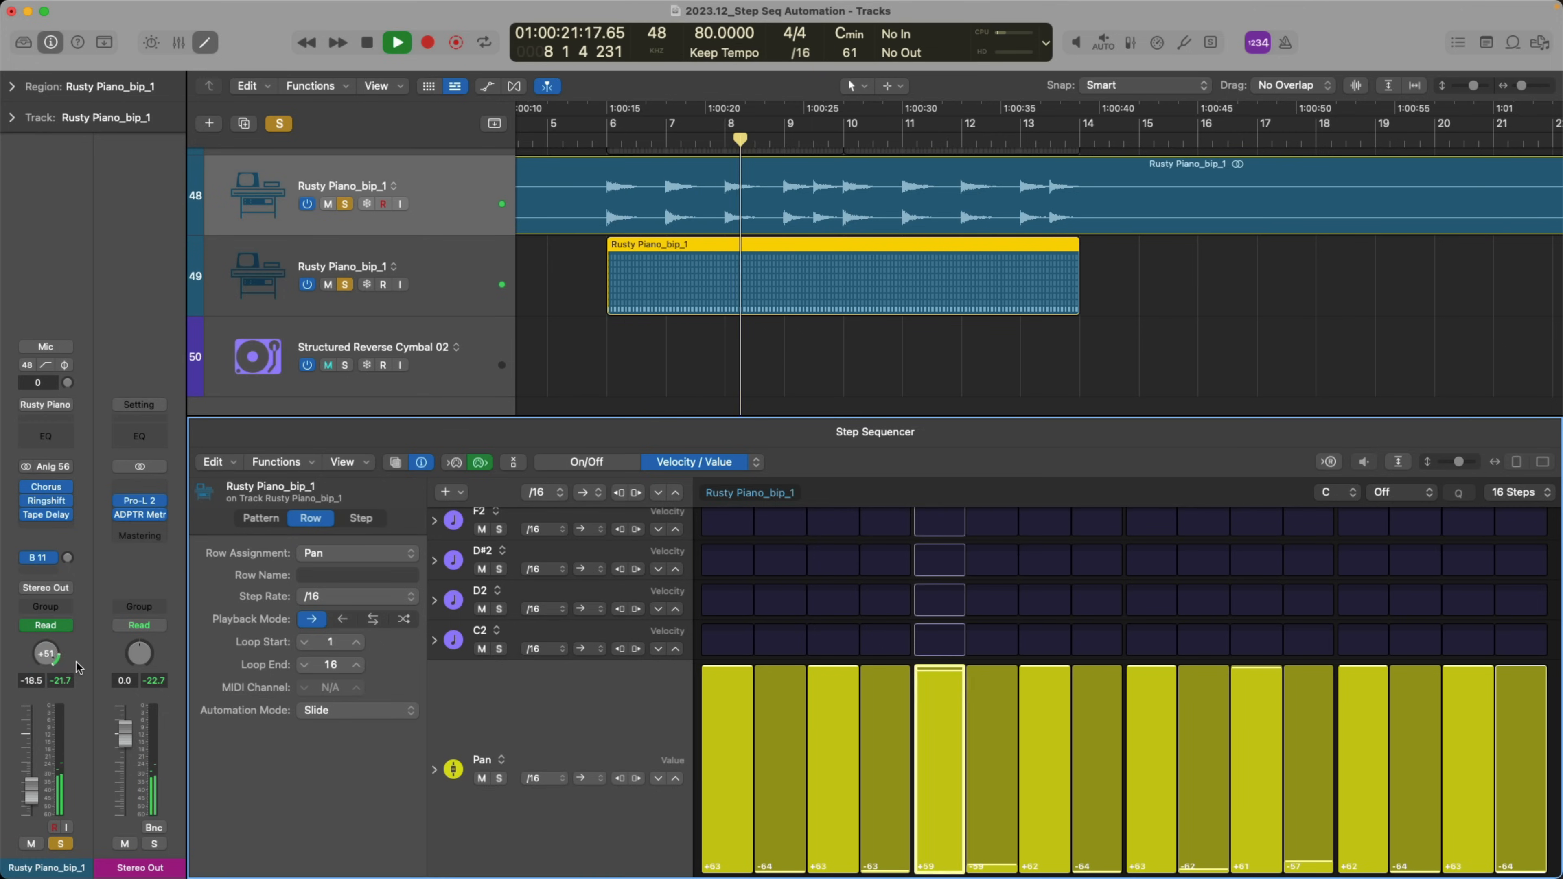
key("space")
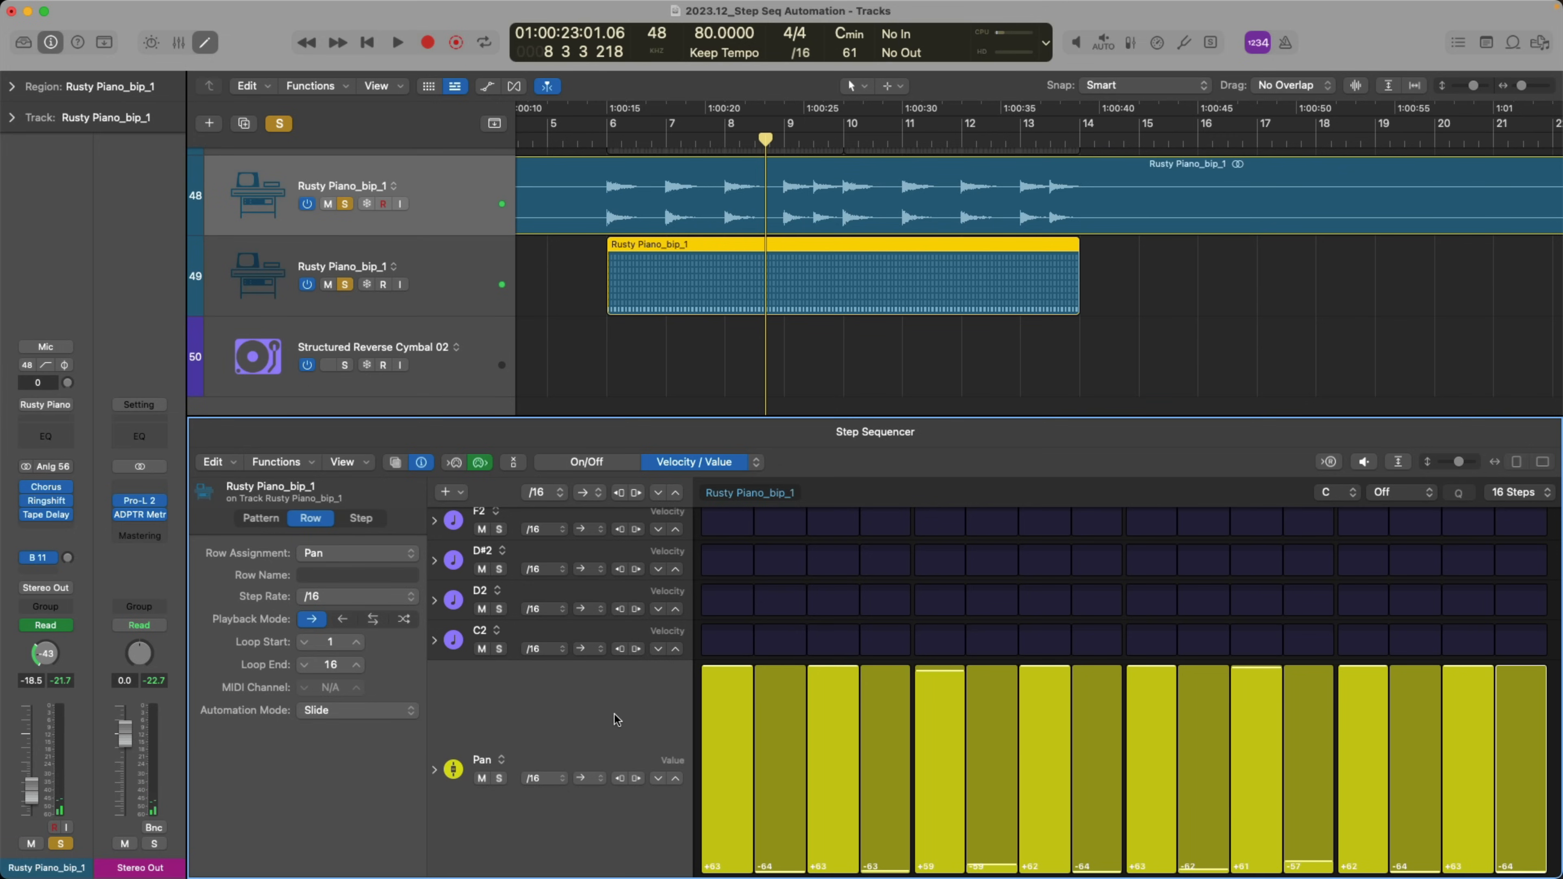
Set the Pan row's step rate to /4 and audition the slower panning
left_click(557, 779)
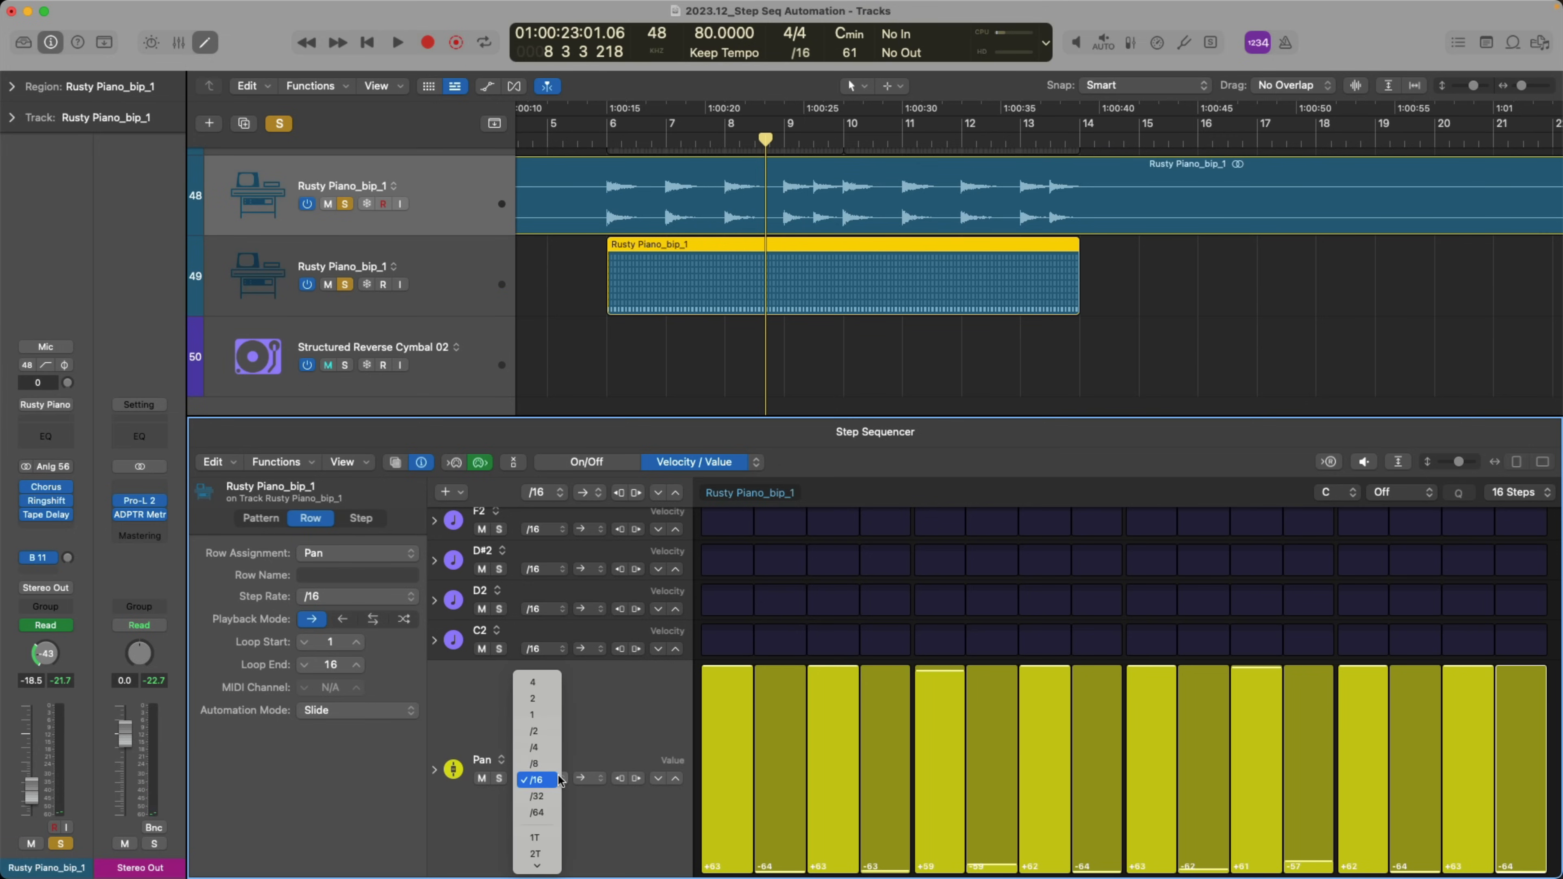
left_click(556, 747)
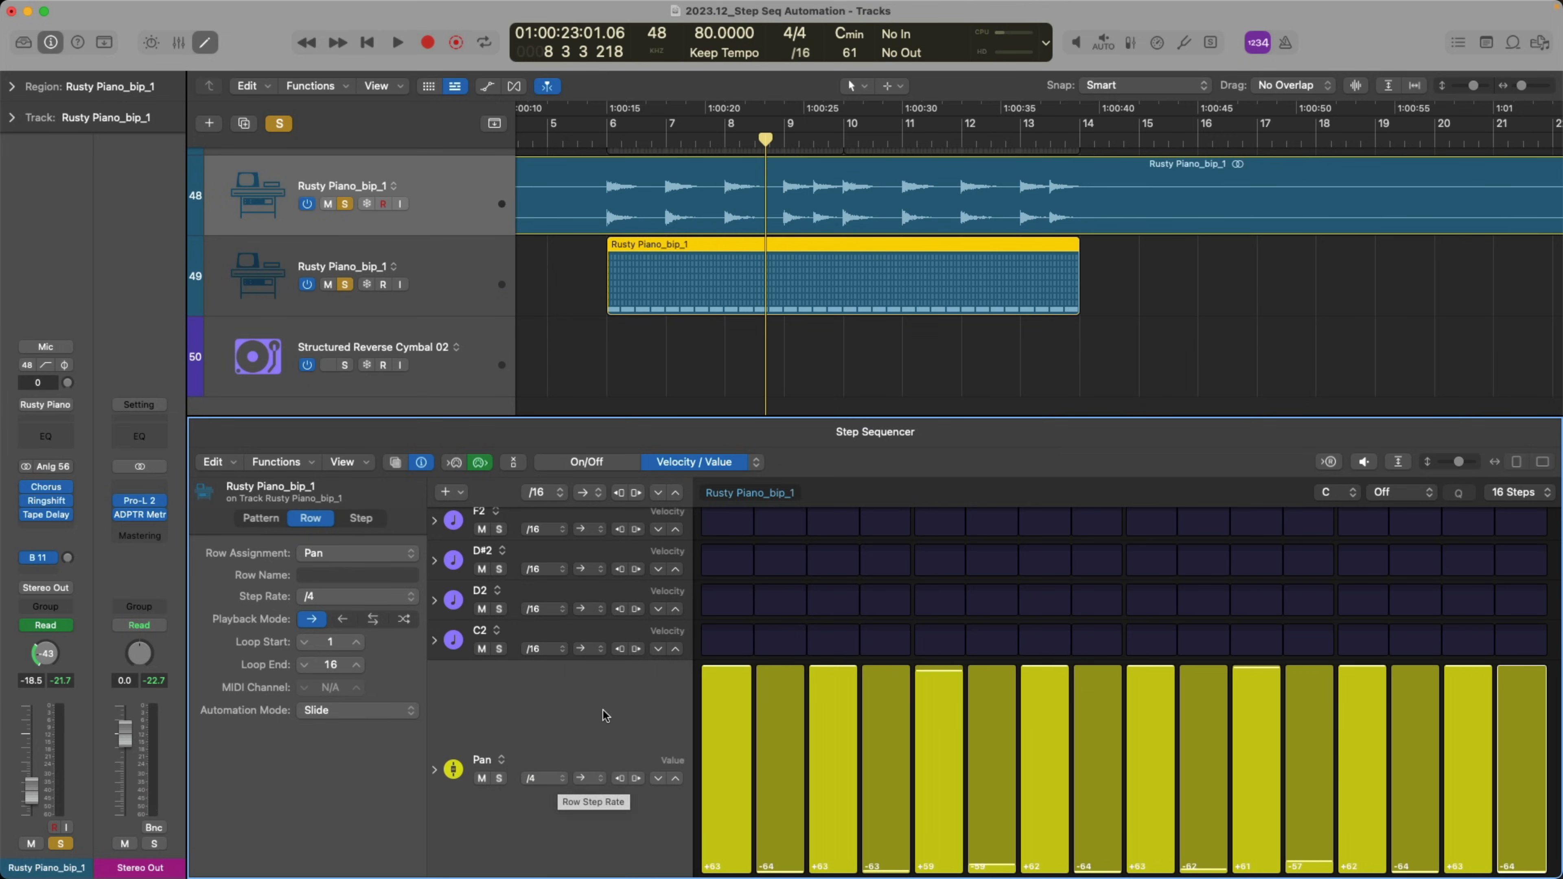
key("space")
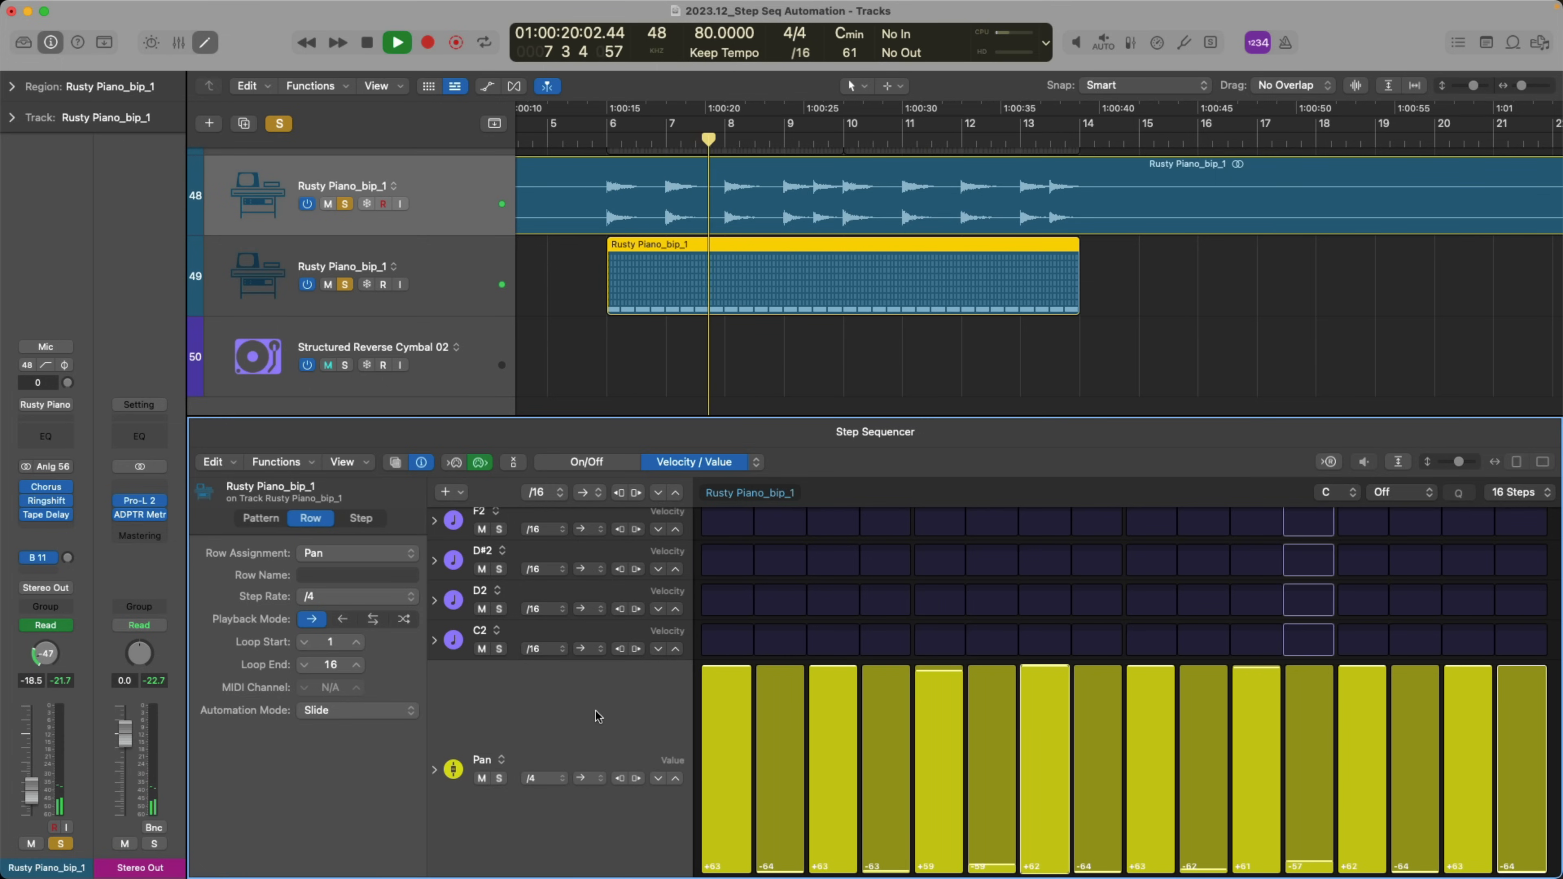
key("space")
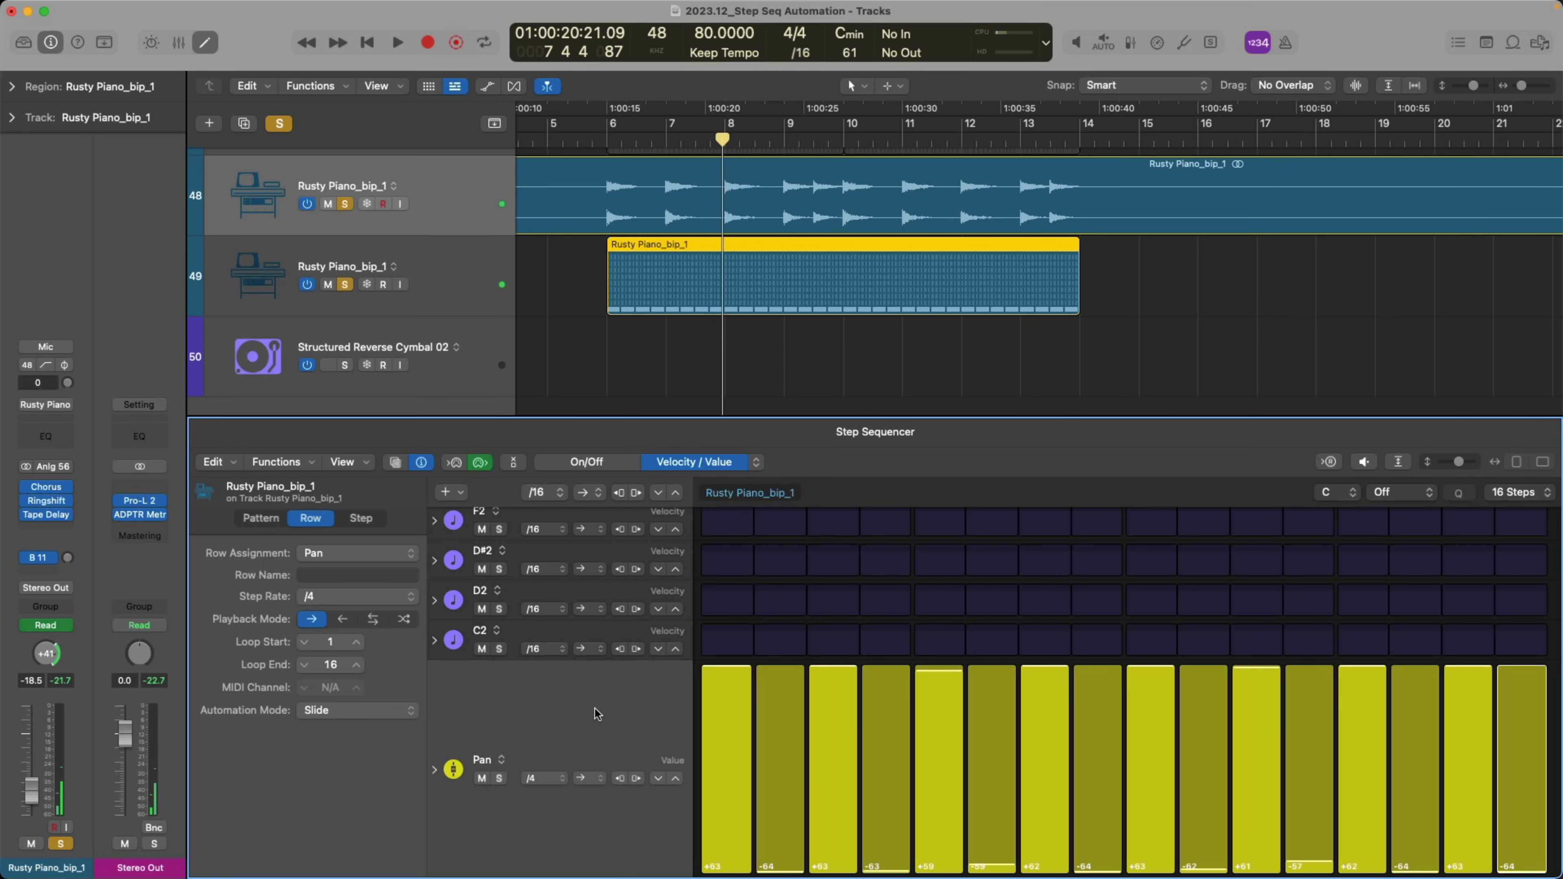
Switch off steps 2-4, 7-12 and 14 of the Pan row, and play the pattern with their values displayed
left_click(605, 461)
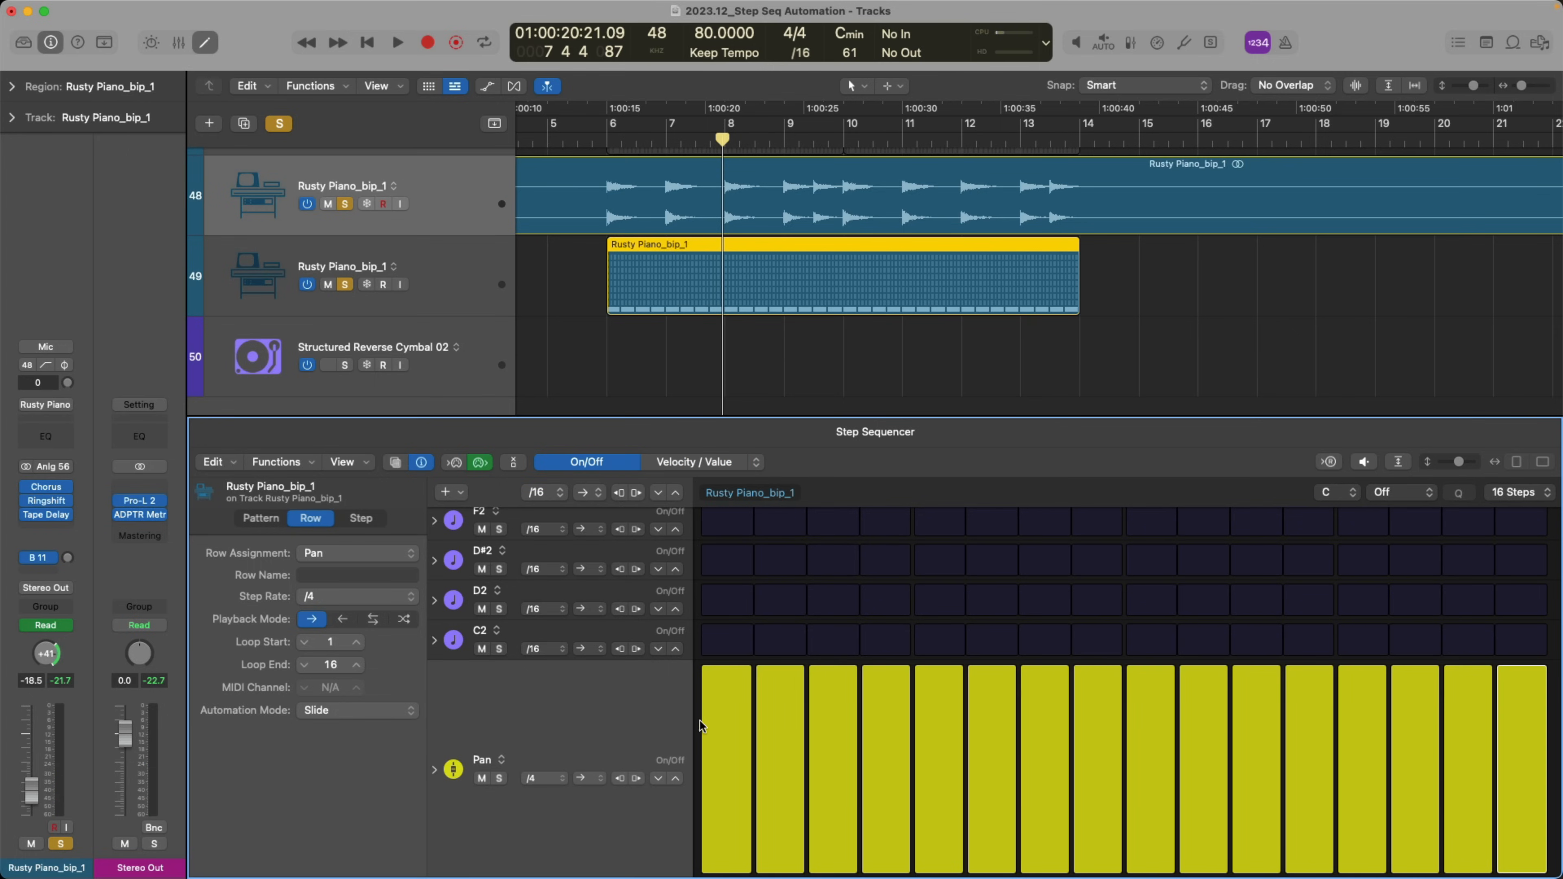
left_click_drag(790, 725, 904, 726)
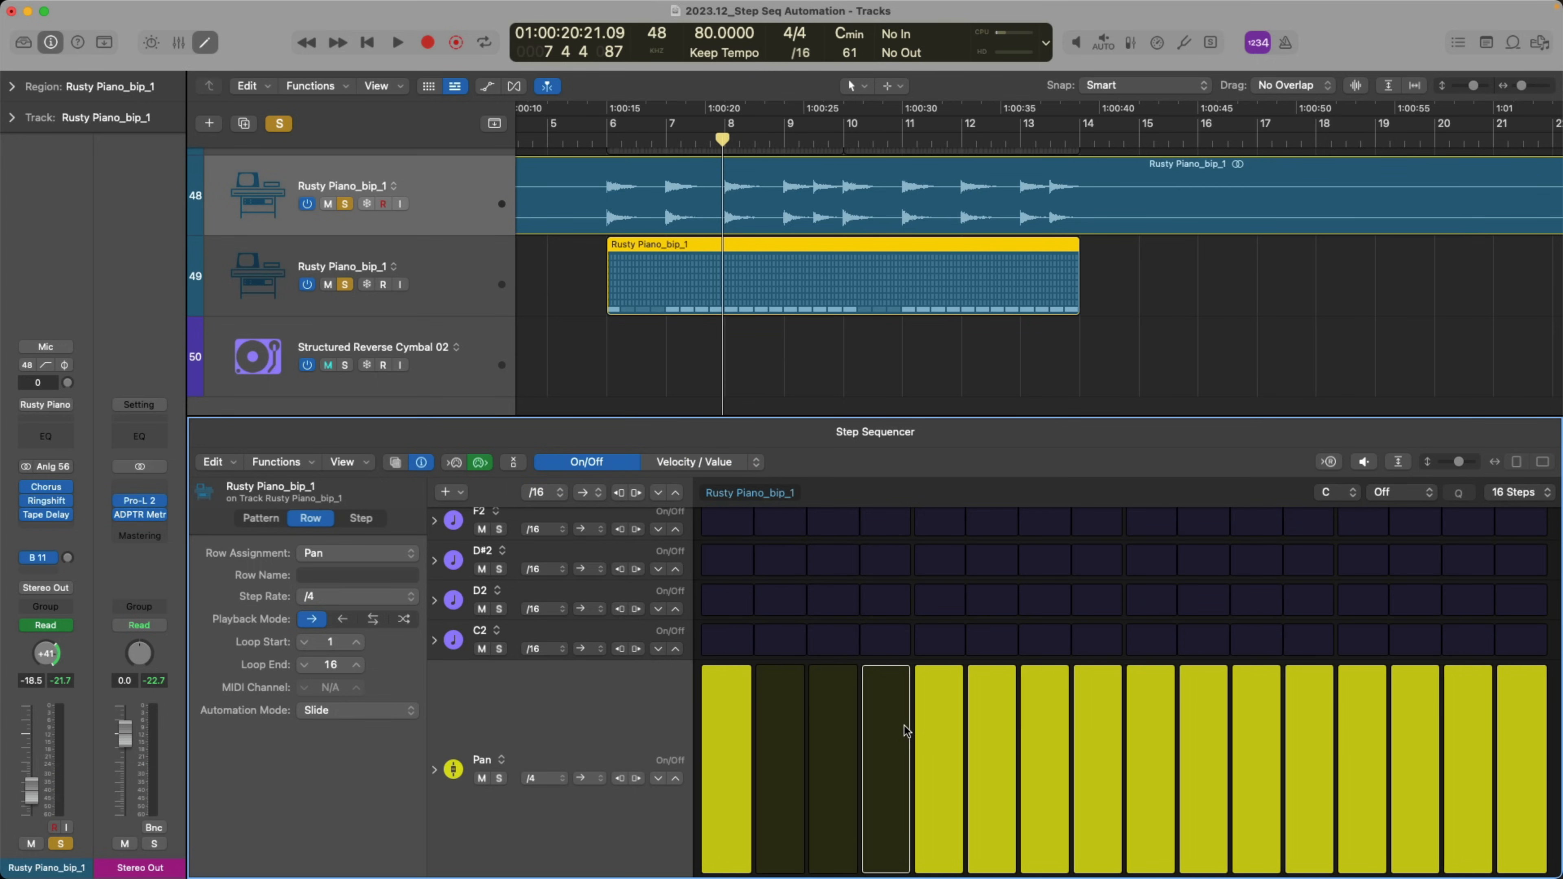
left_click_drag(1028, 727, 1440, 736)
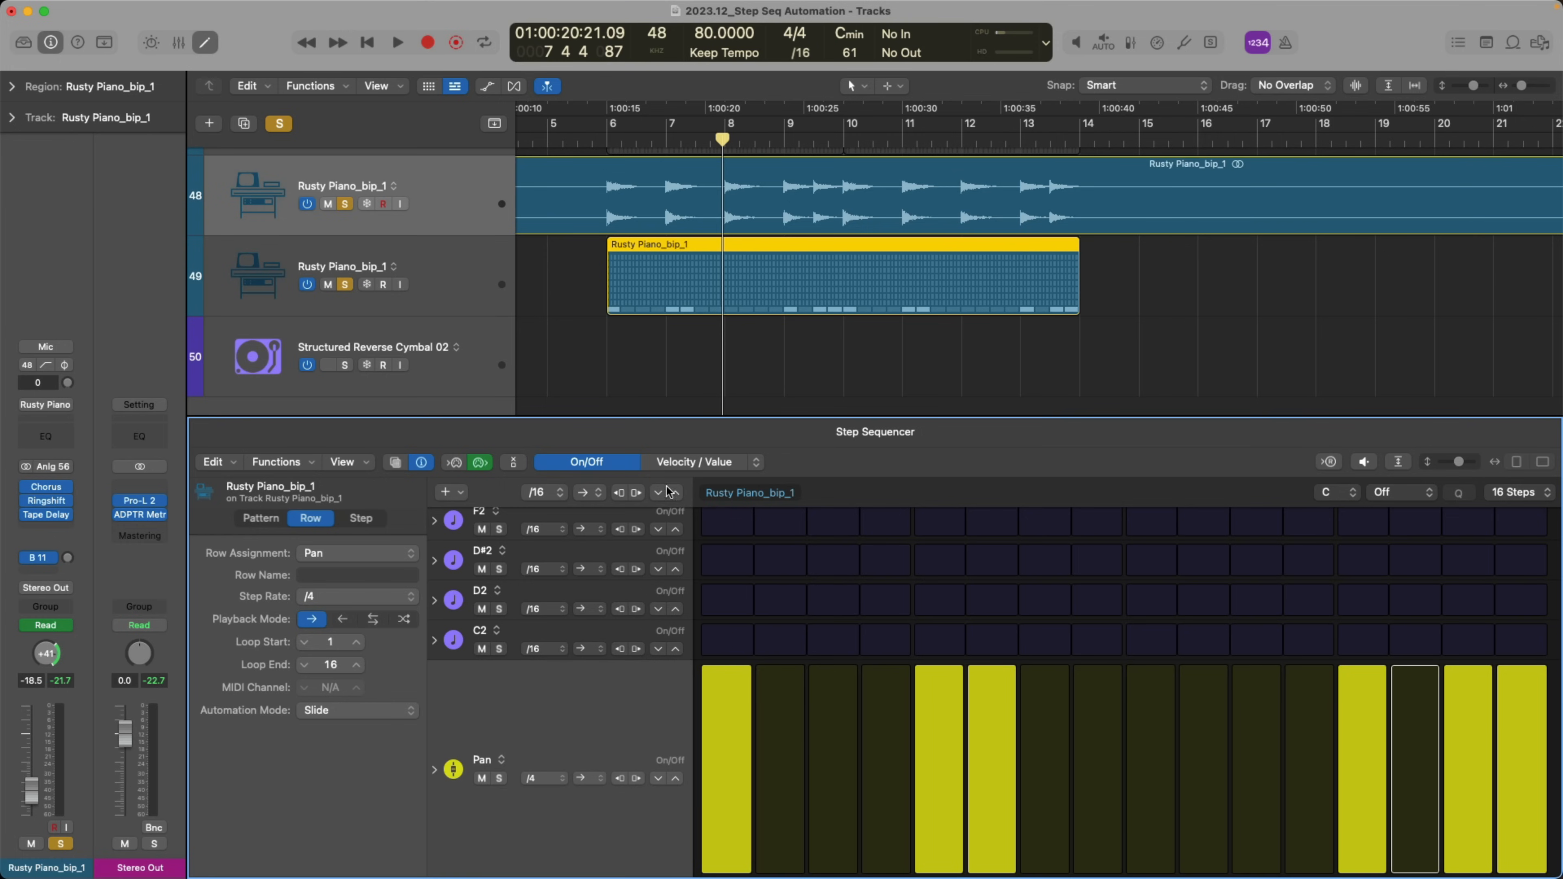
left_click(671, 463)
key("space")
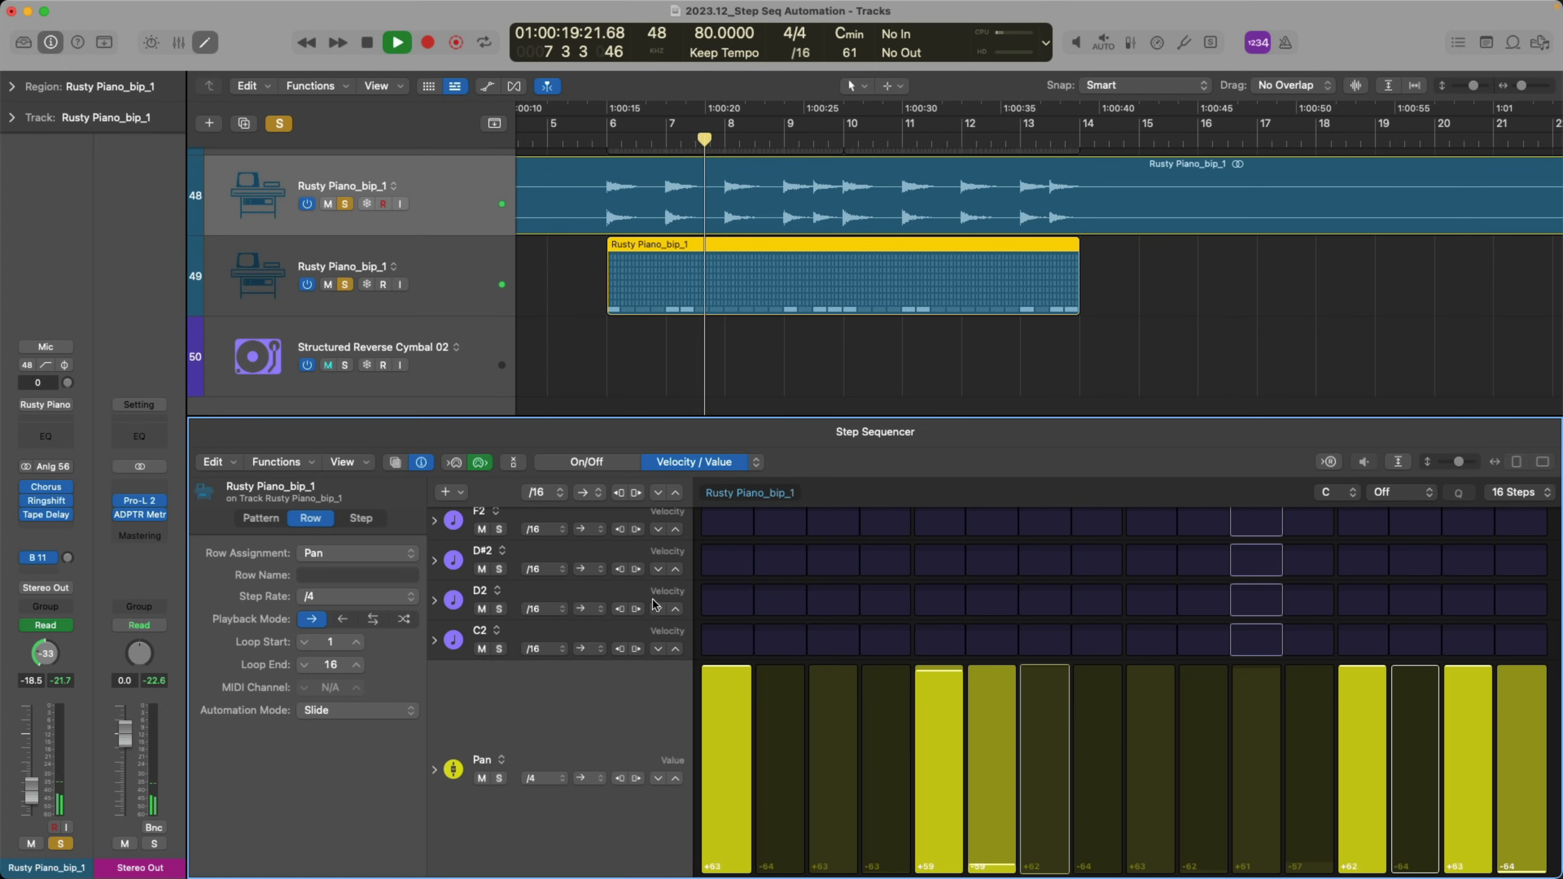
key("space")
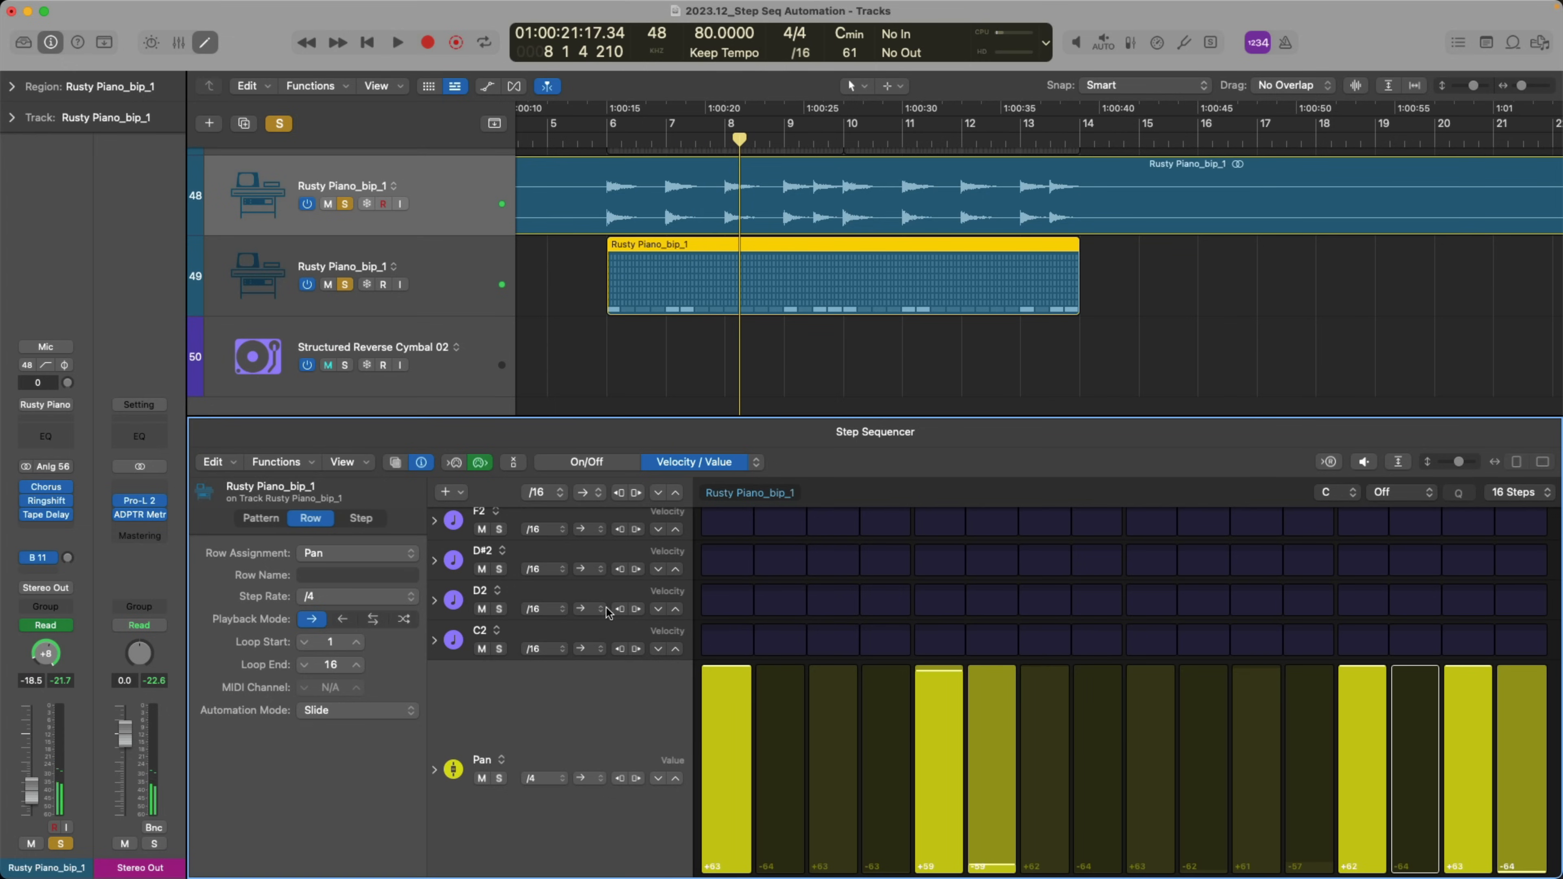
Set the Pan row's step rate to /32, audition it, and randomize the row's automation values
left_click(537, 778)
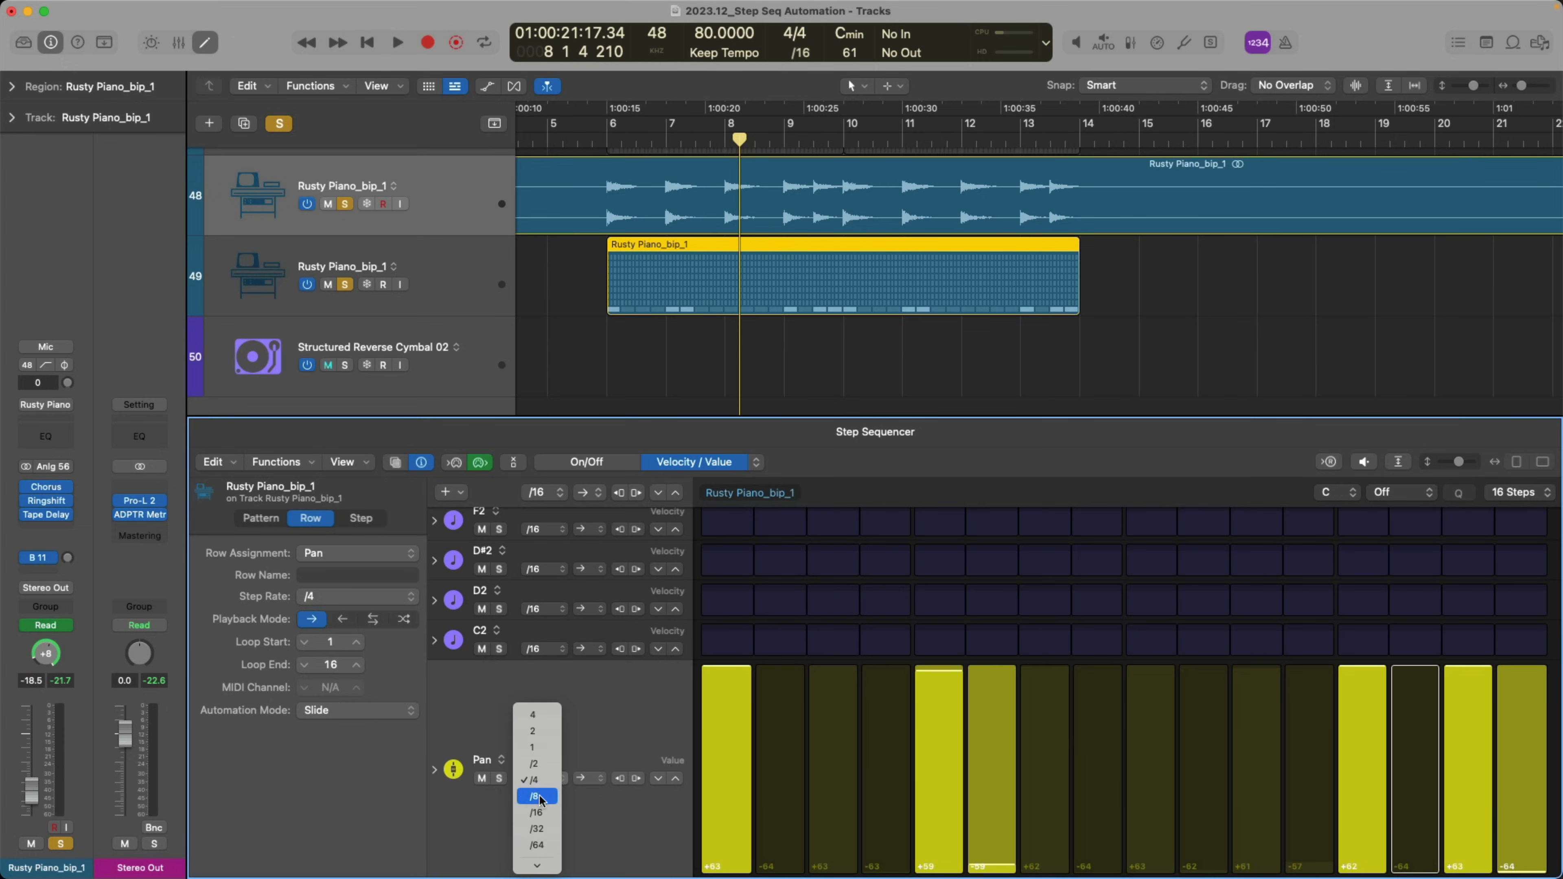
left_click(543, 831)
key("space")
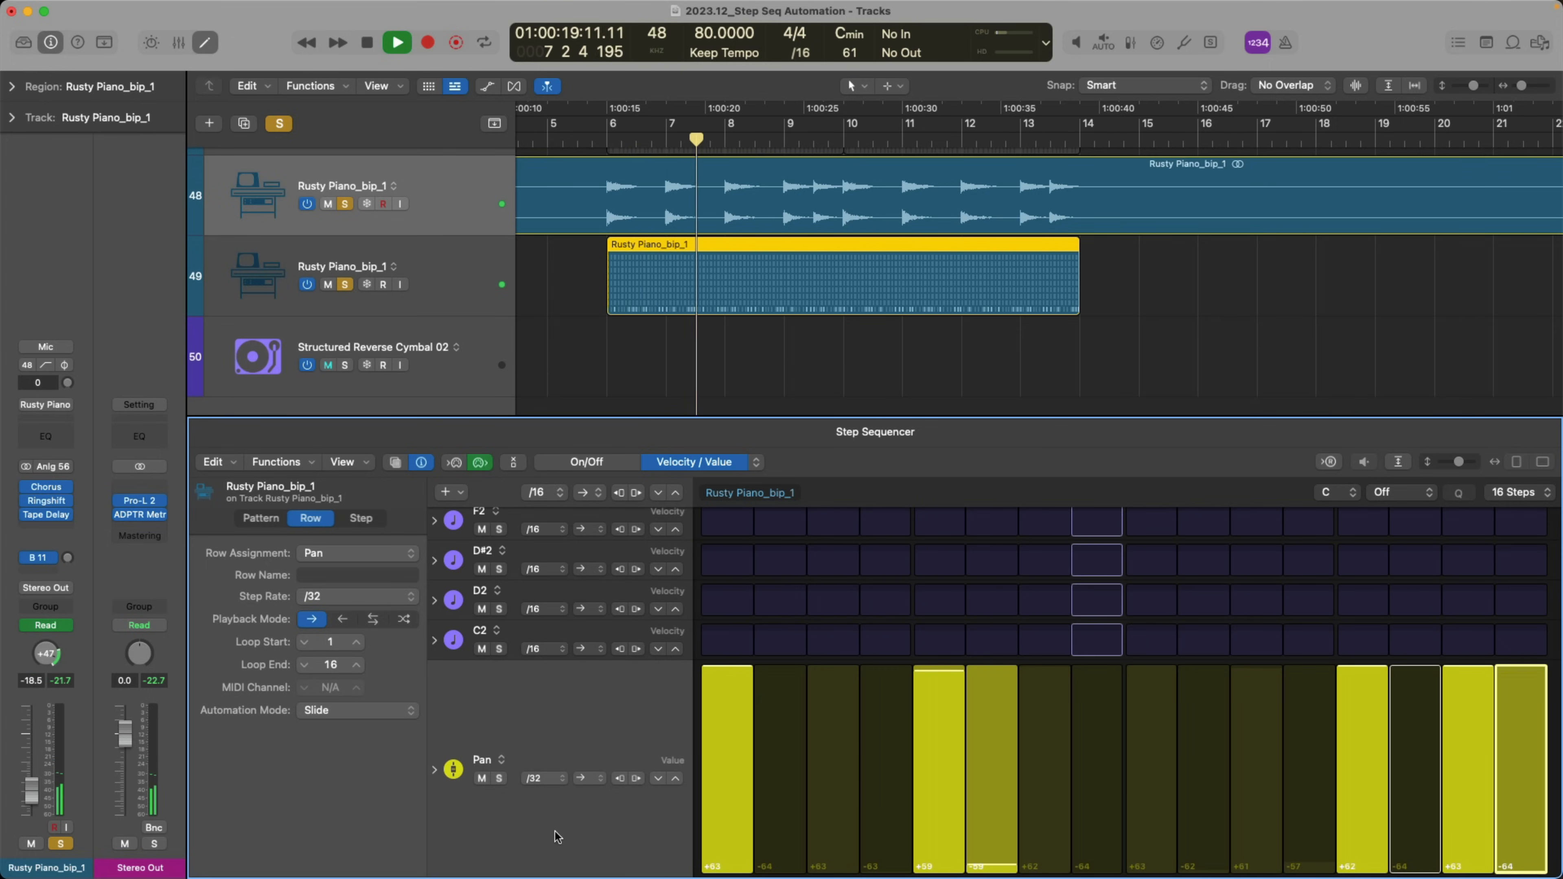
key("space")
right_click(583, 730)
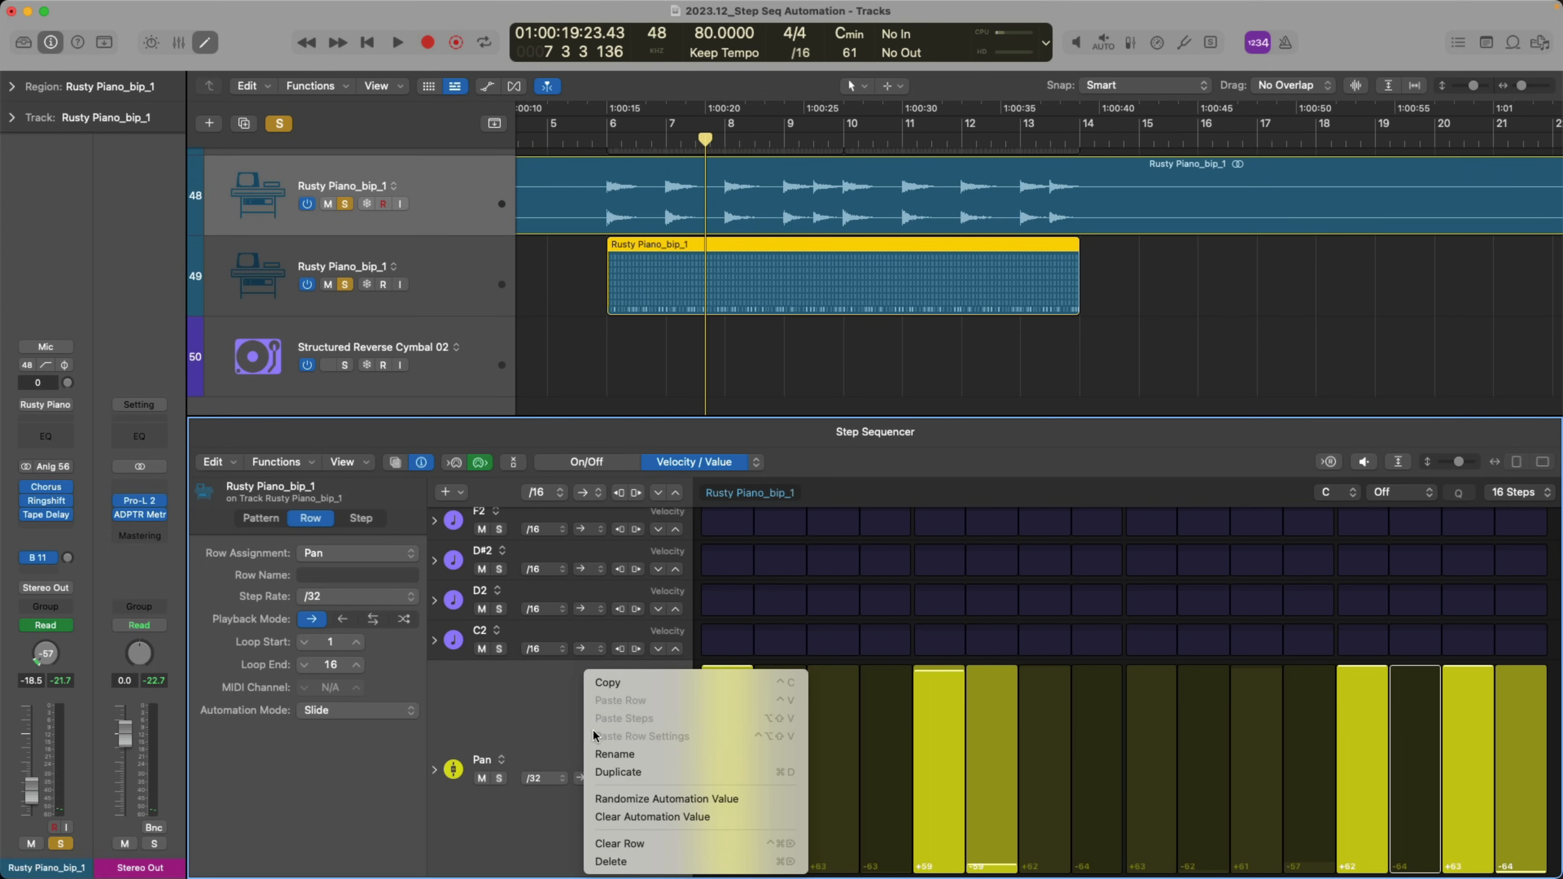
left_click(600, 796)
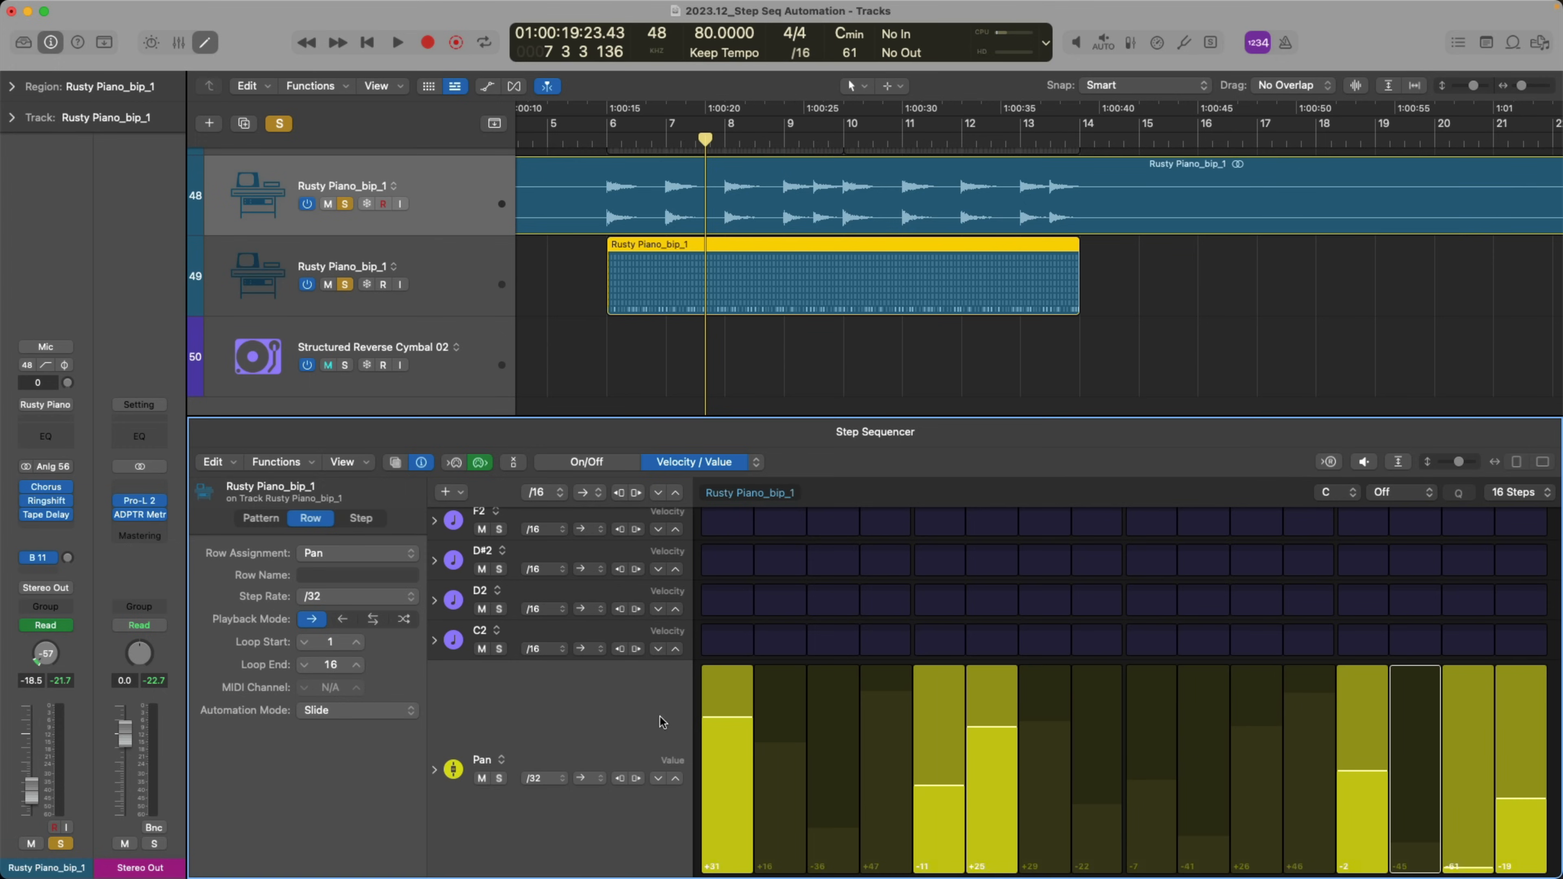
Turn all of the Pan row's inactive steps back on and try randomizing the row's step on/off states
left_click(638, 462)
left_click_drag(772, 746, 1405, 730)
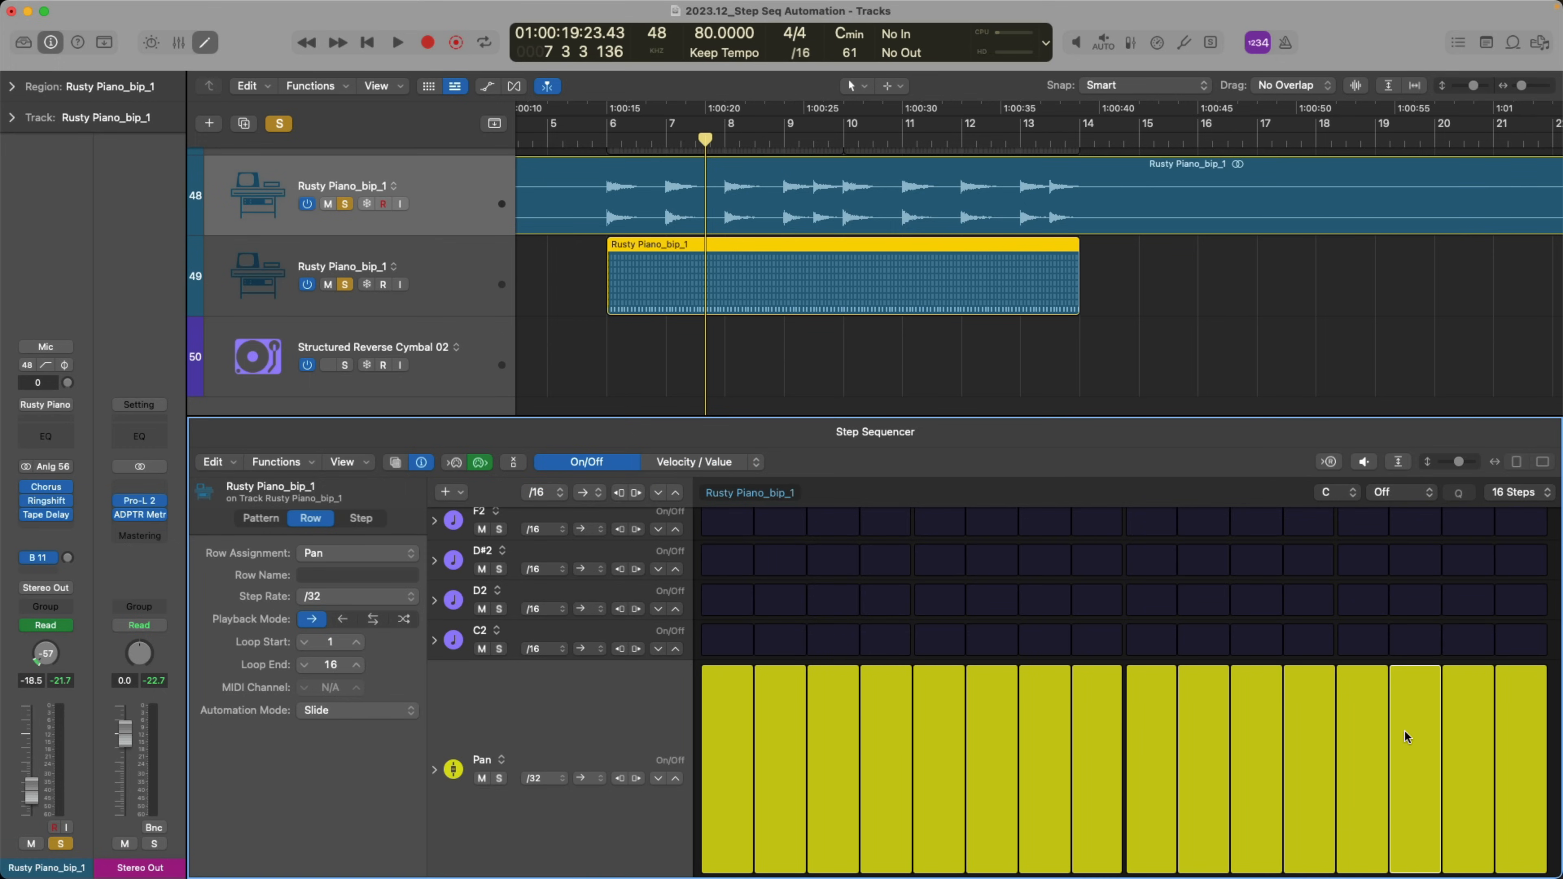
right_click(612, 736)
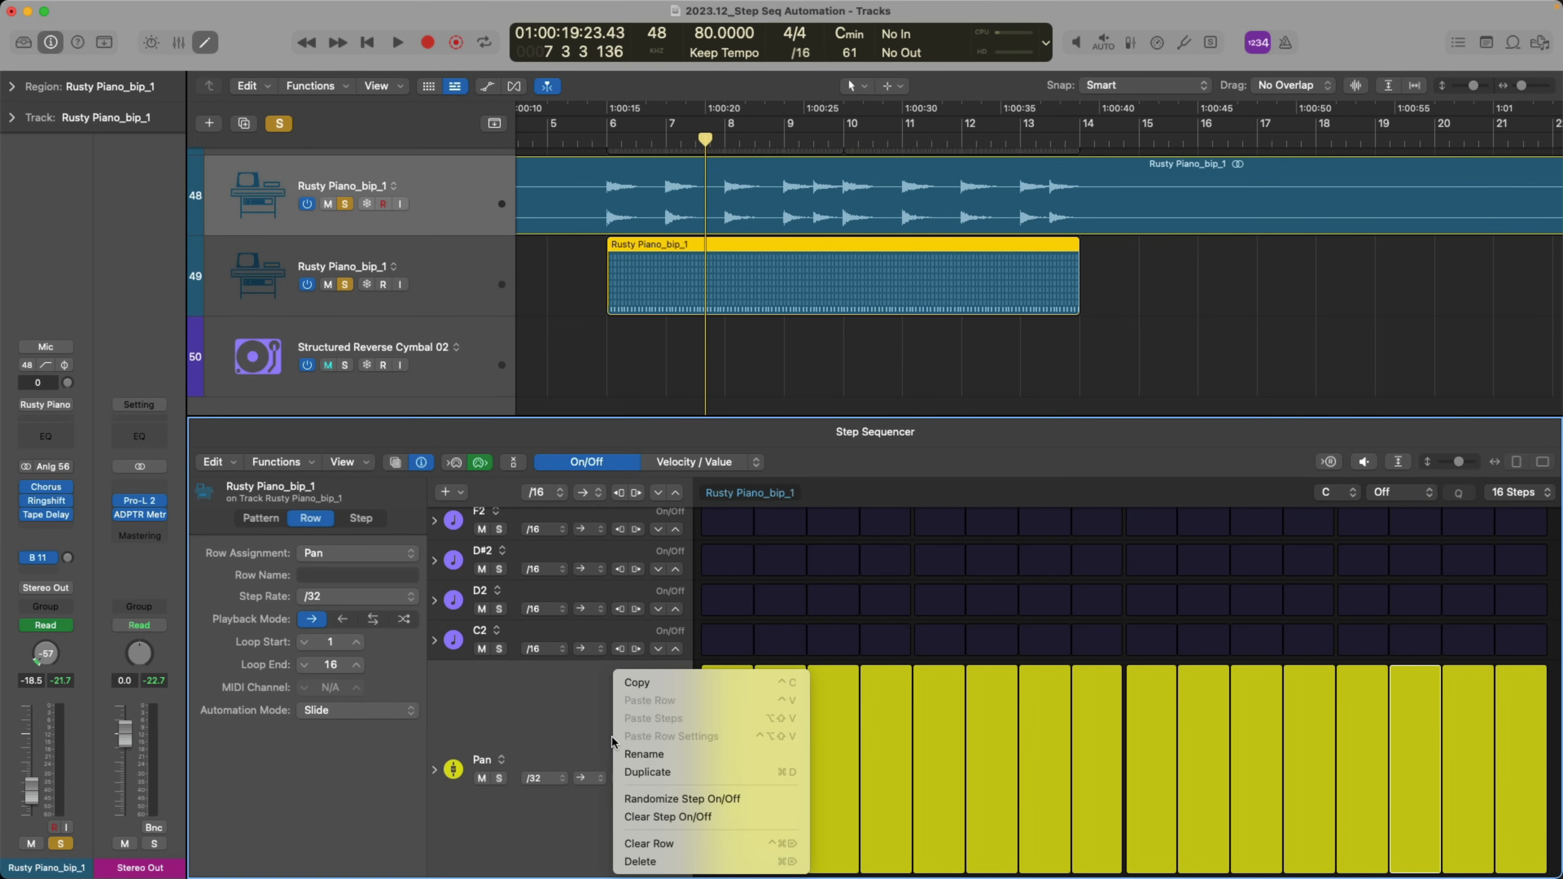
left_click(644, 800)
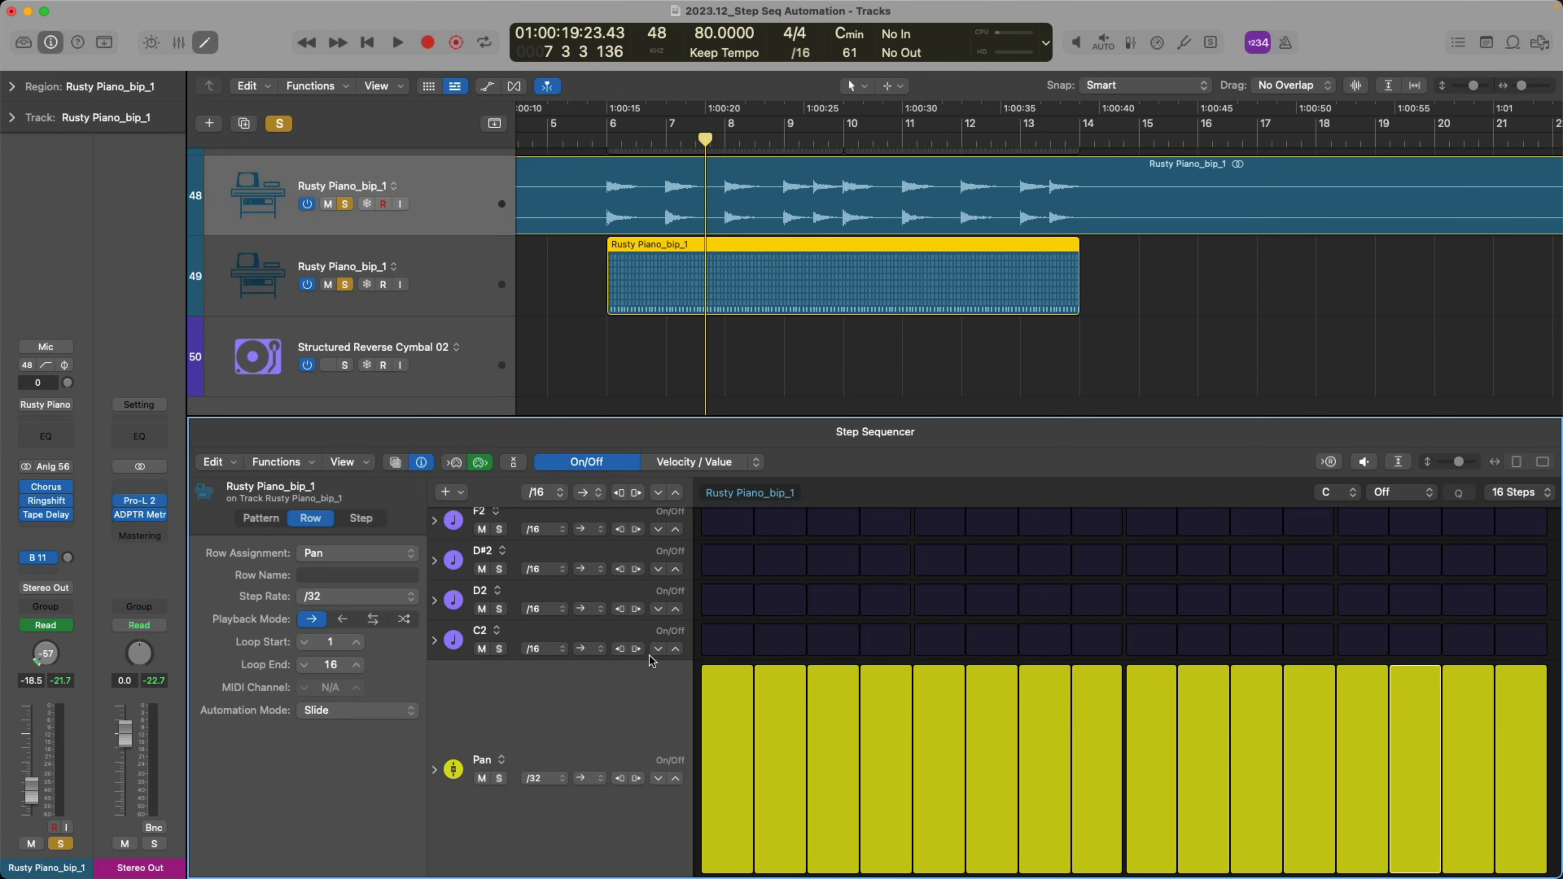
Randomize the Pan row's automation values once more and play the fully active pattern for a moment
left_click(696, 470)
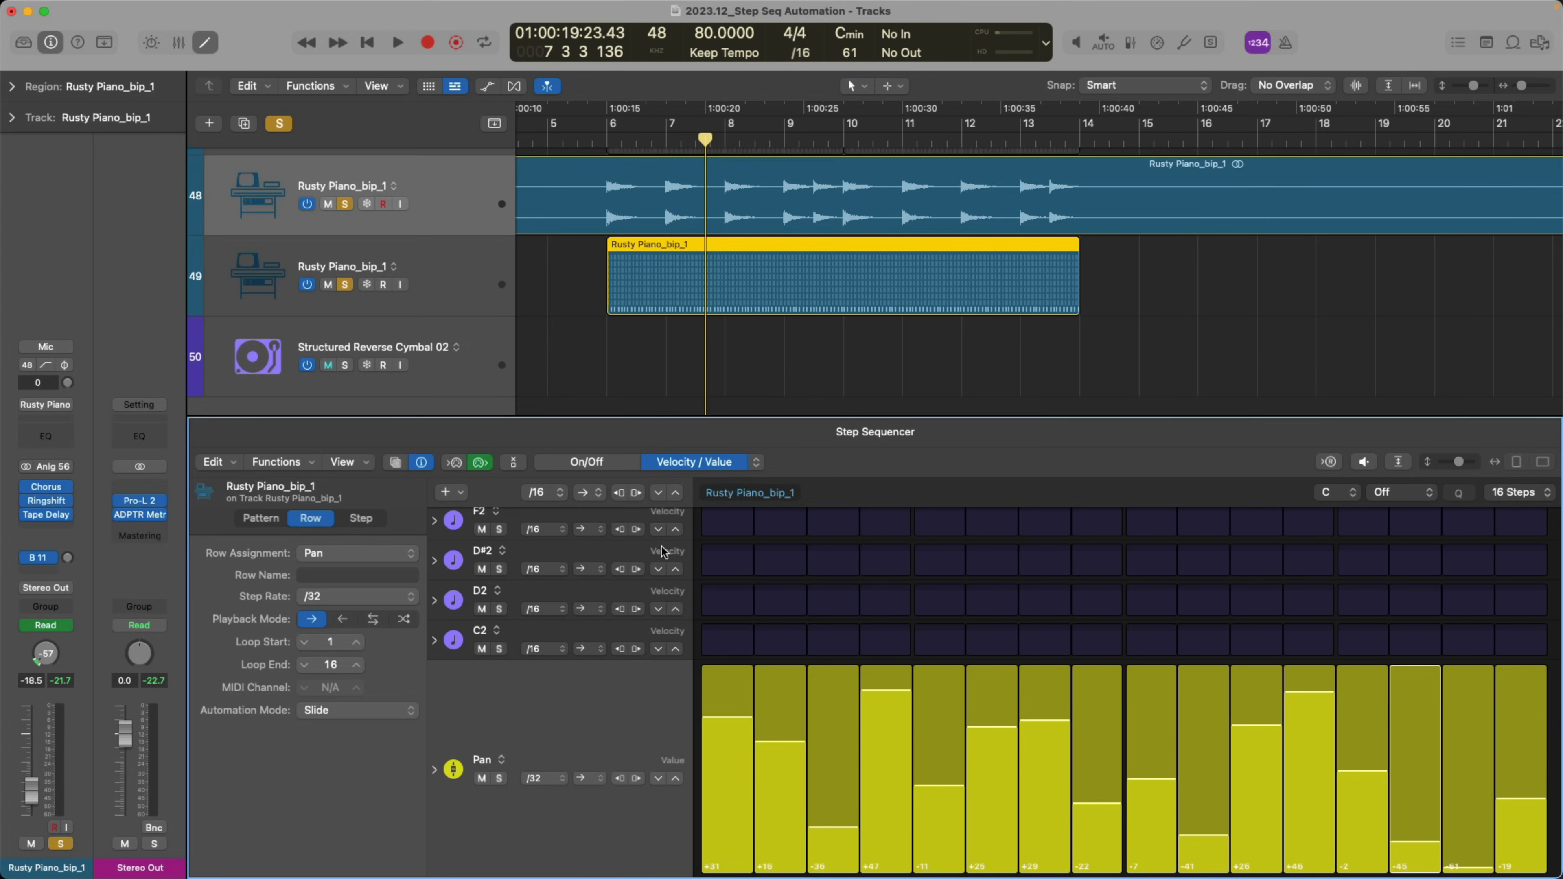
right_click(619, 706)
left_click(646, 793)
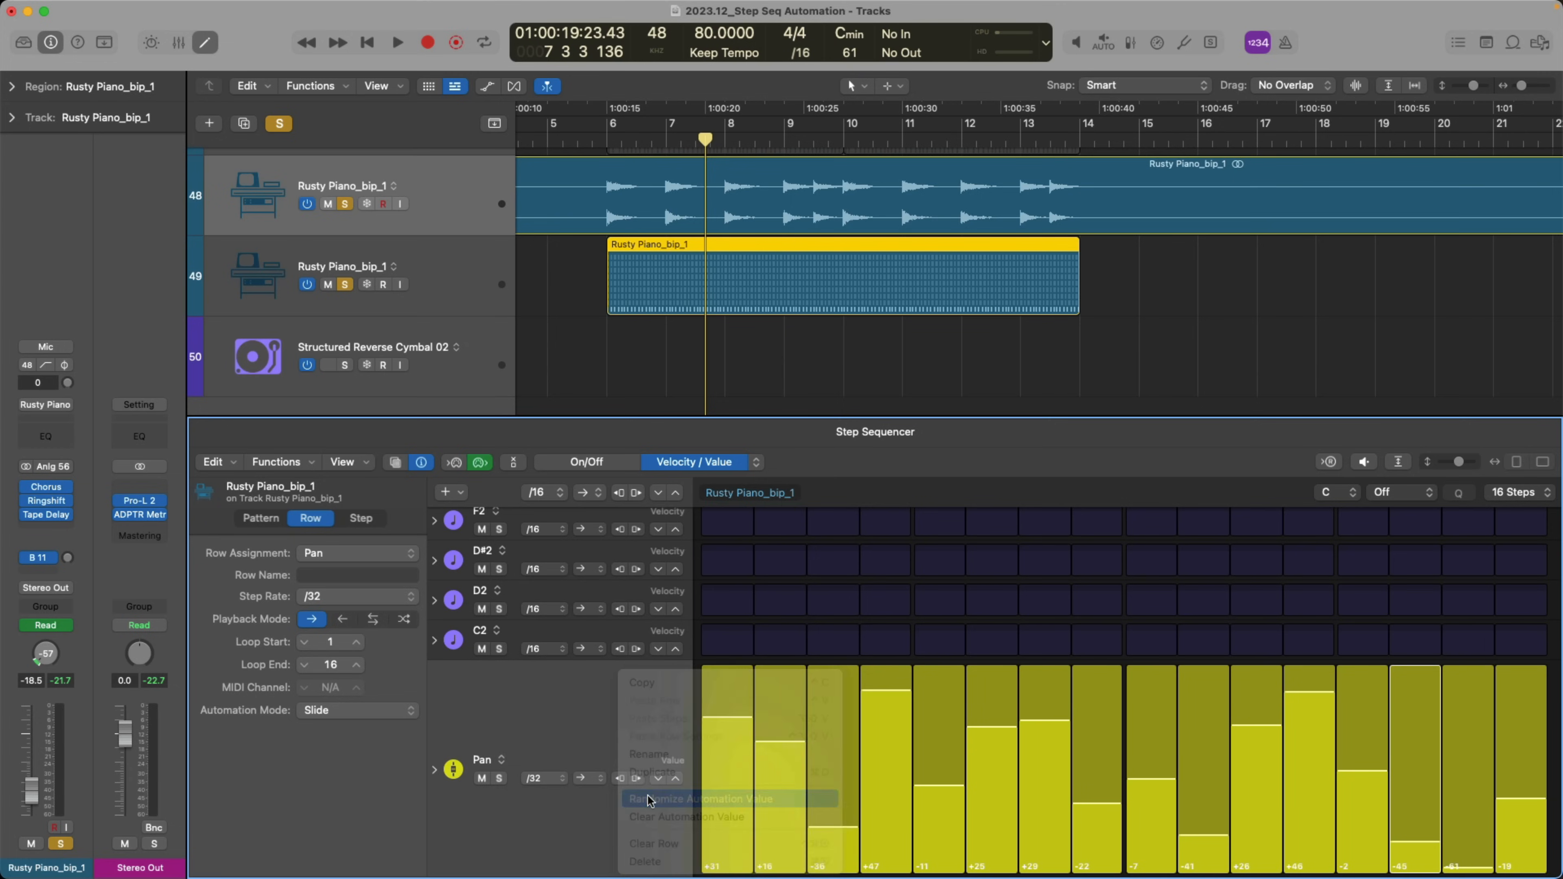
key("space")
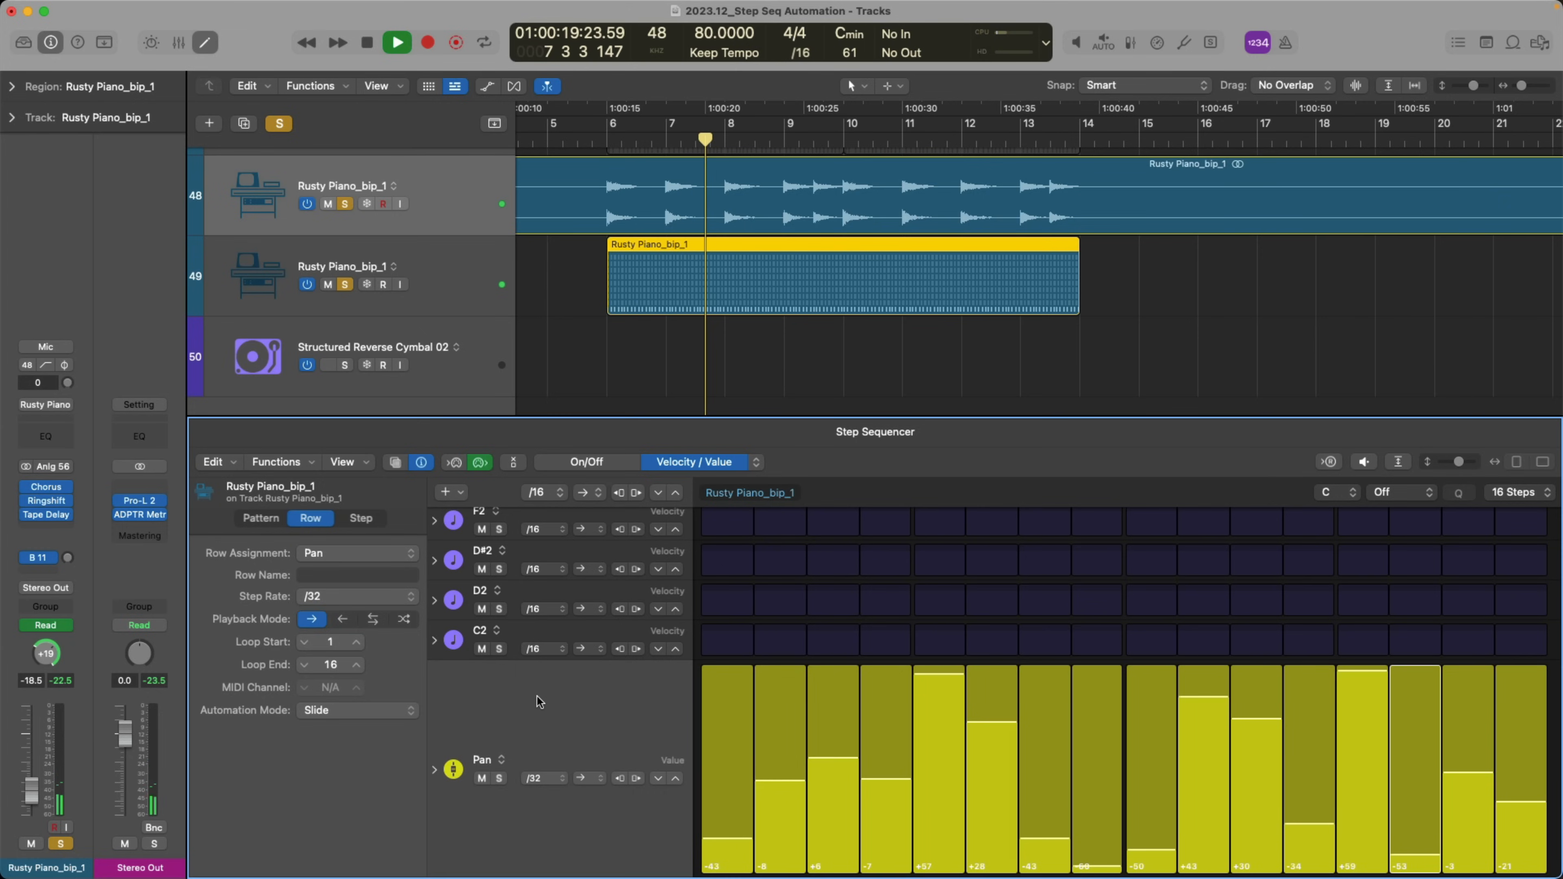
key("space")
Close the Step Sequencer and show track automation with the two Rusty Piano_bip_1 tracks enlarged in the Tracks area
key("e")
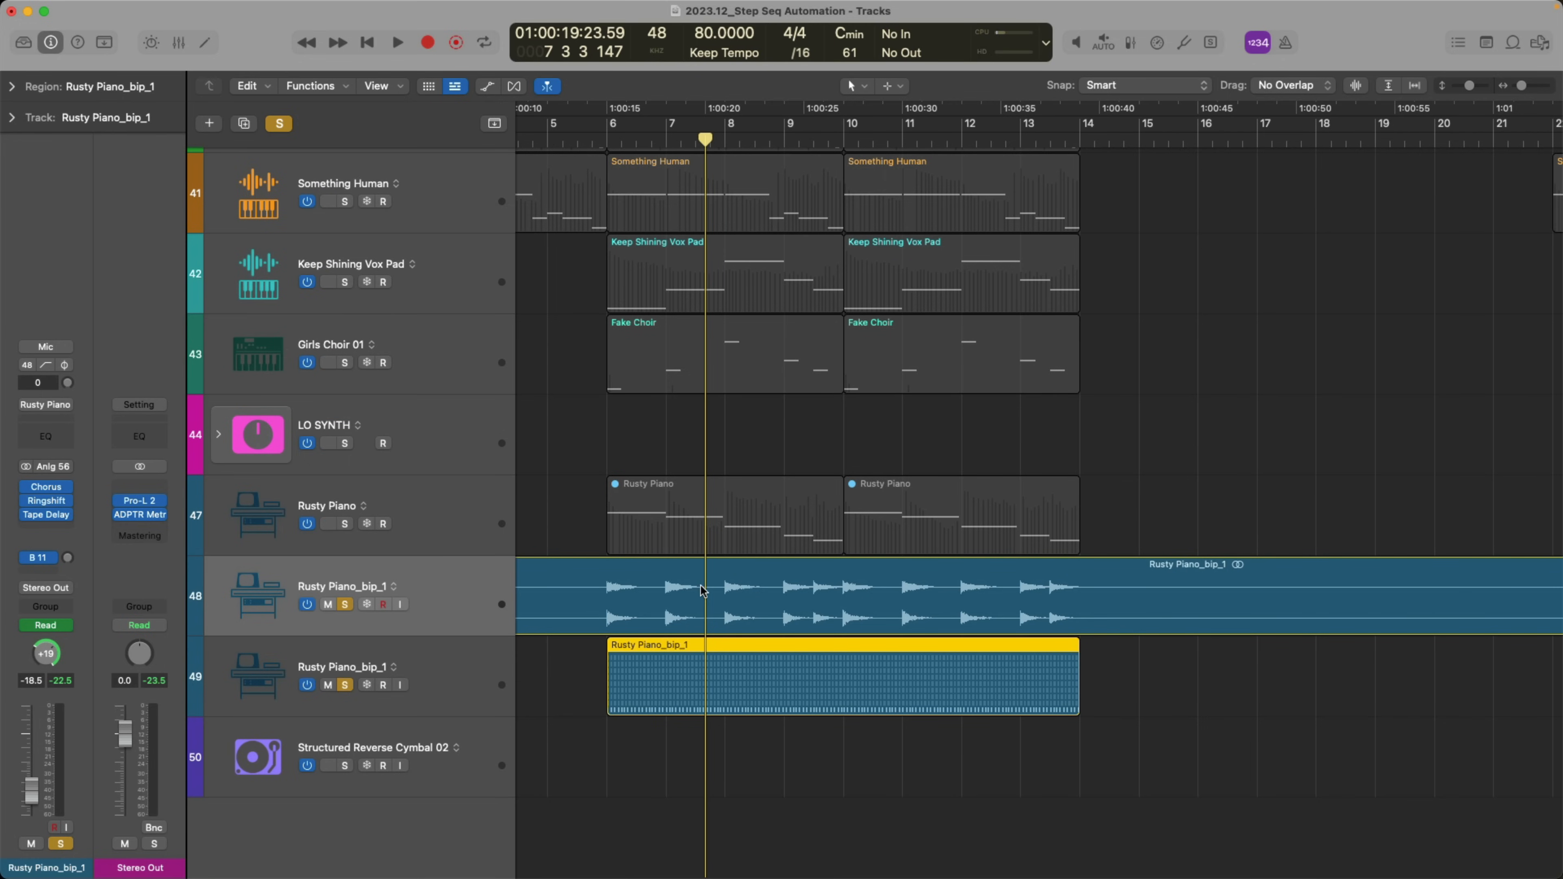
left_click(489, 580)
key("a")
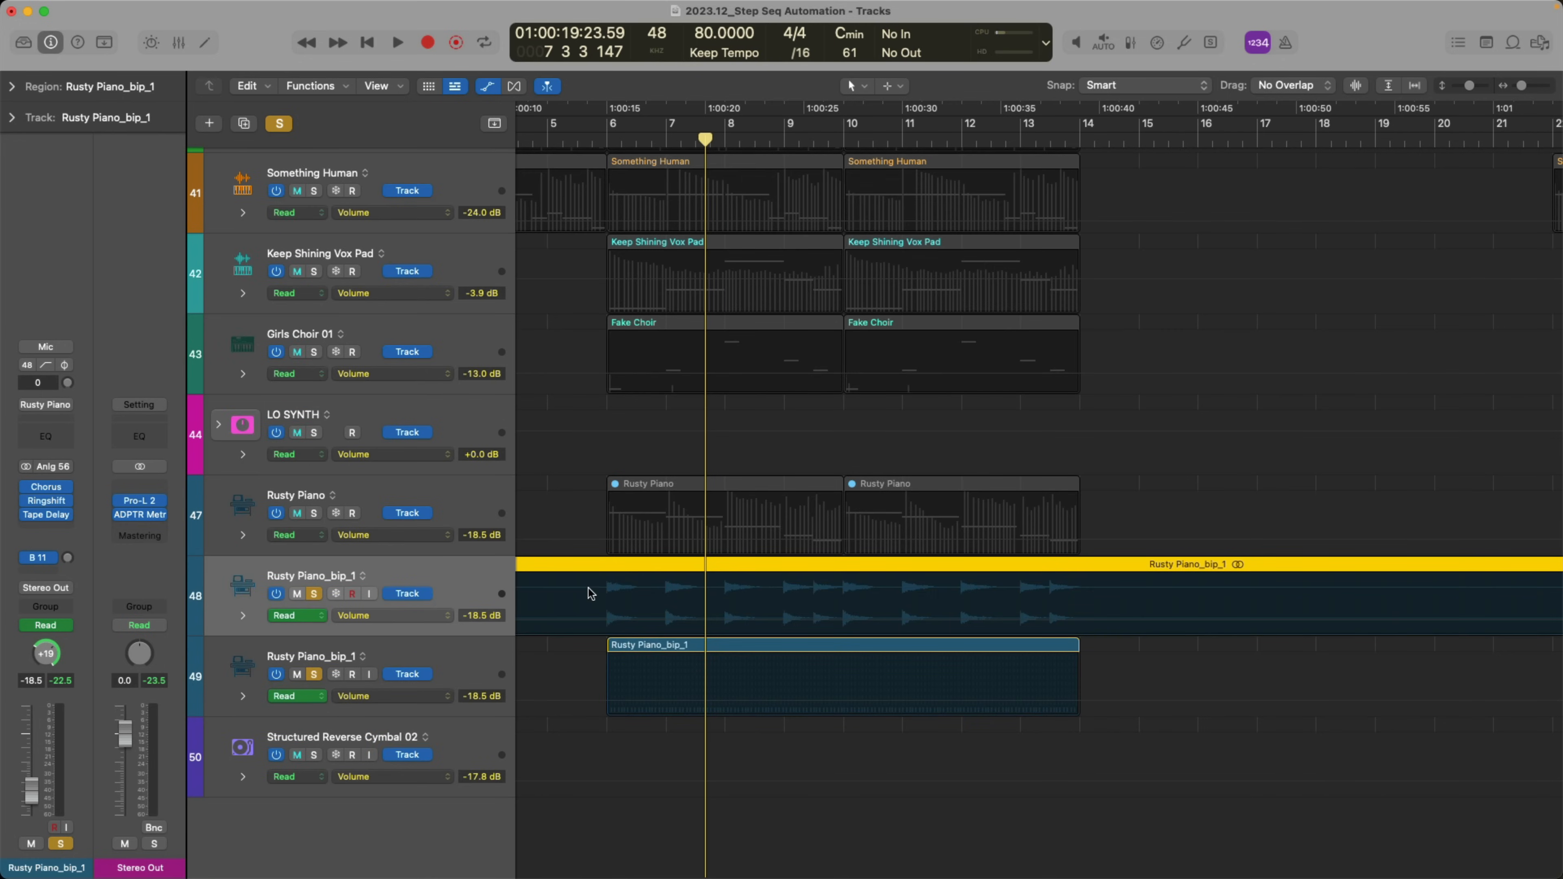
left_click_drag(580, 562, 1172, 701)
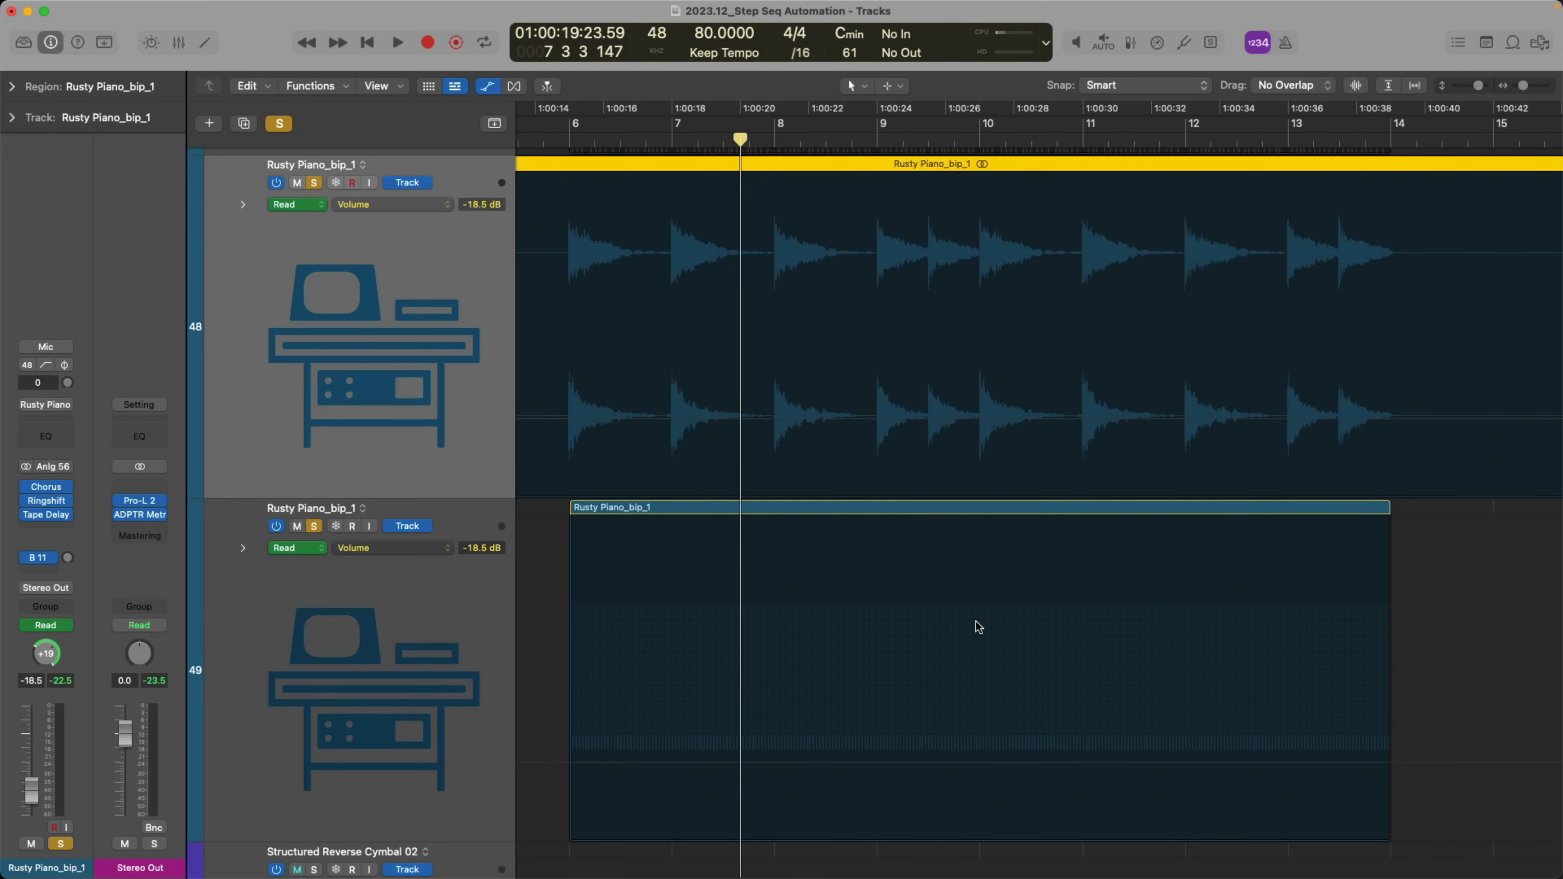
Draw stepped volume automation on the upper Rusty Piano_bip_1 track using marquee selections, at -10.4, -22.5 and -12.5 dB
key("t")
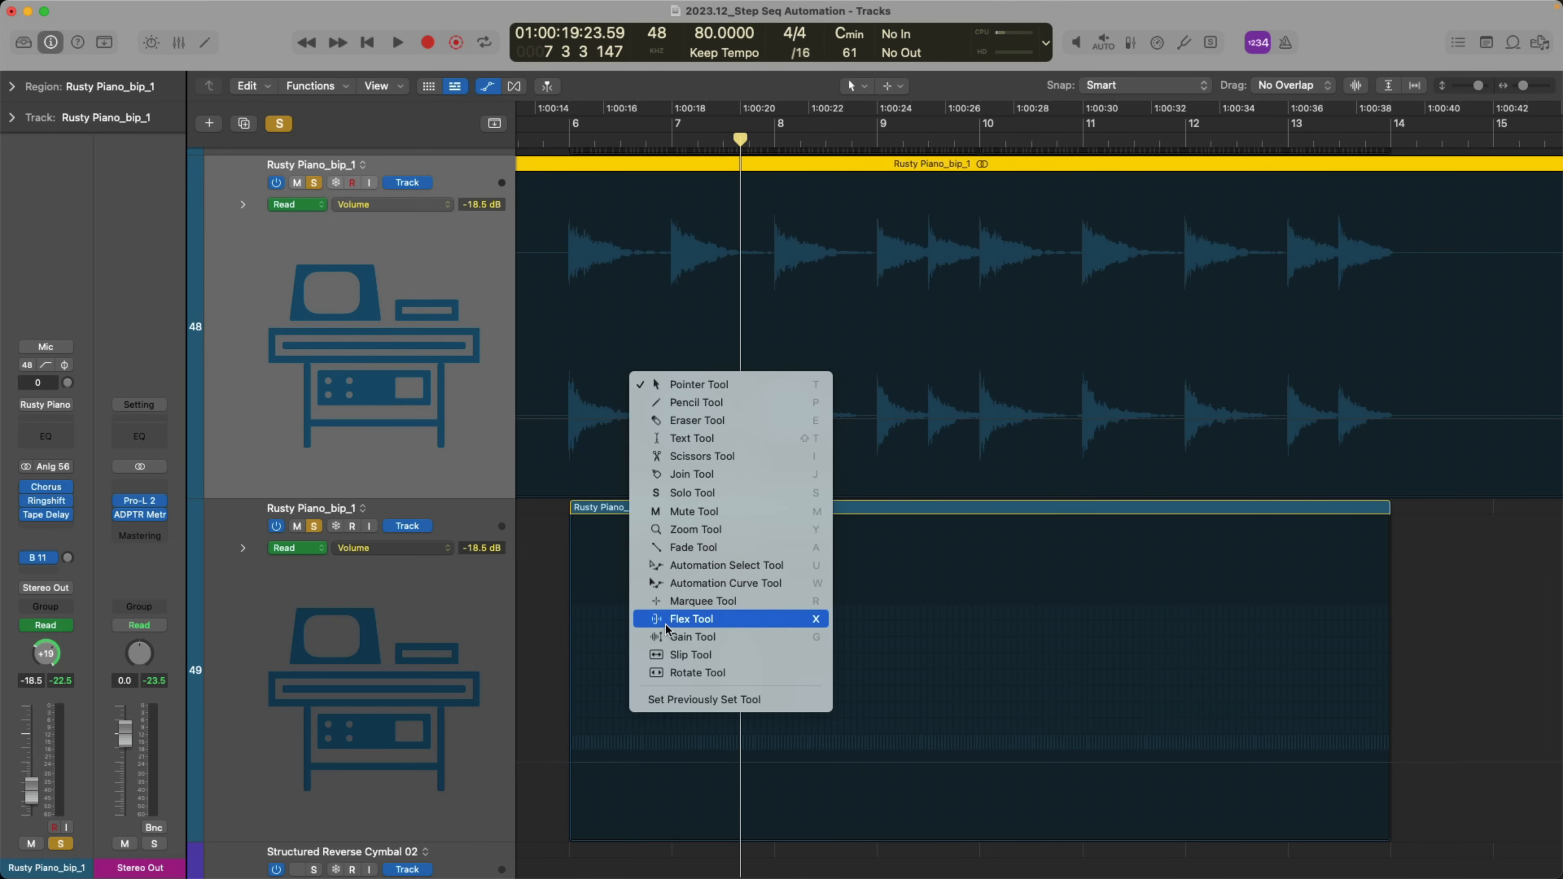
left_click(677, 601)
mouse_move(572, 421)
left_mouse_down()
mouse_move(587, 422)
mouse_move(586, 377)
left_mouse_up()
mouse_move(601, 446)
left_mouse_down()
mouse_move(627, 434)
mouse_move(622, 457)
mouse_move(678, 431)
mouse_move(664, 386)
left_mouse_up()
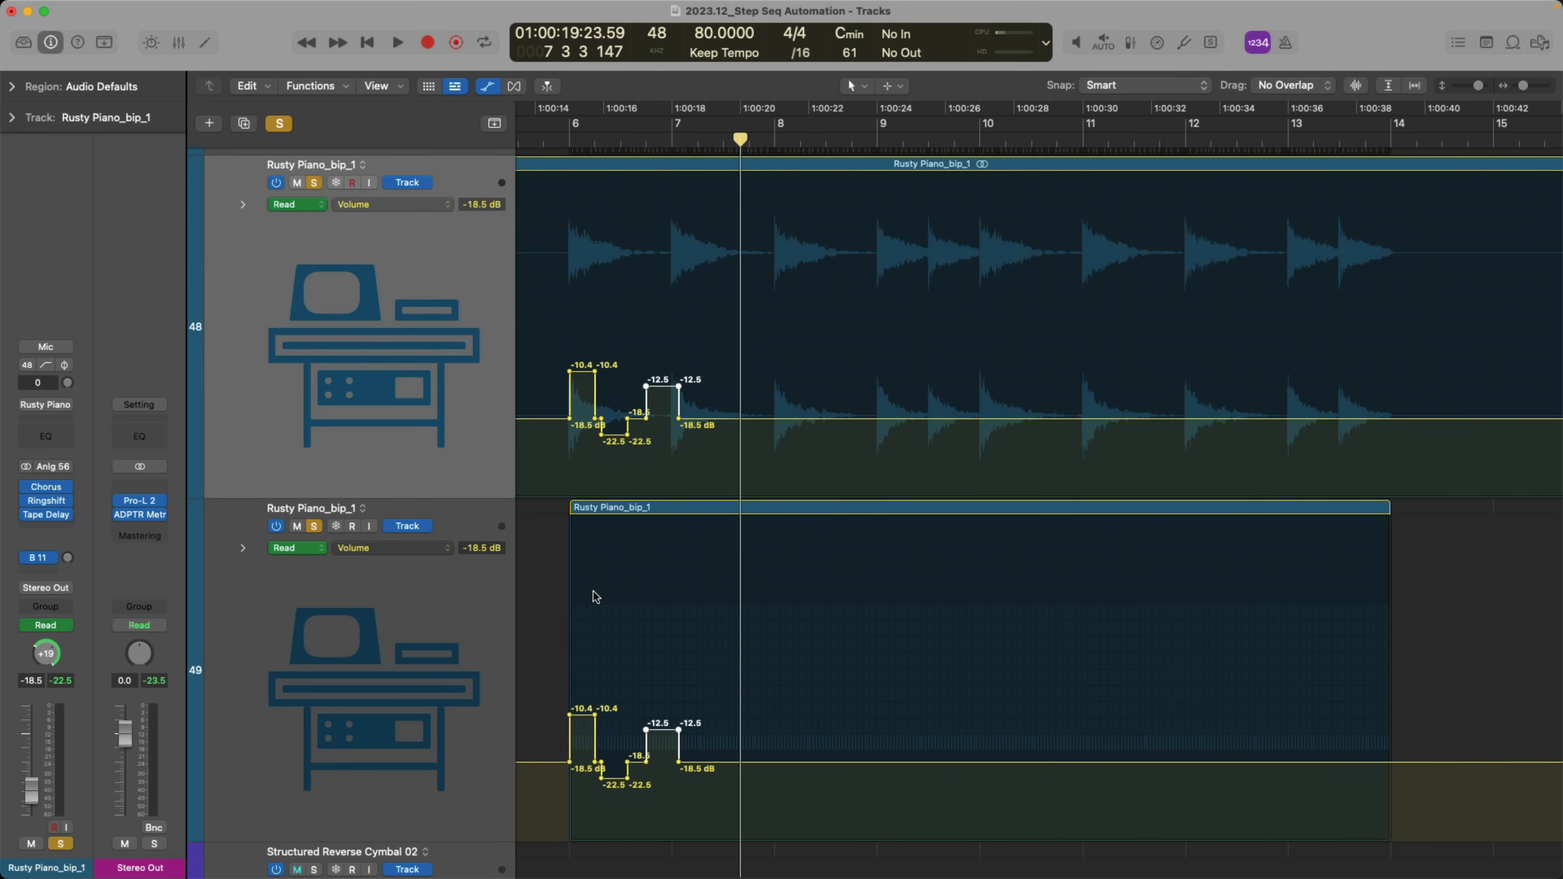
Select the two Rusty Piano_bip_1 tracks in turn and check their channel strip in the Mixer
left_click(434, 631)
left_click(404, 369)
key("x")
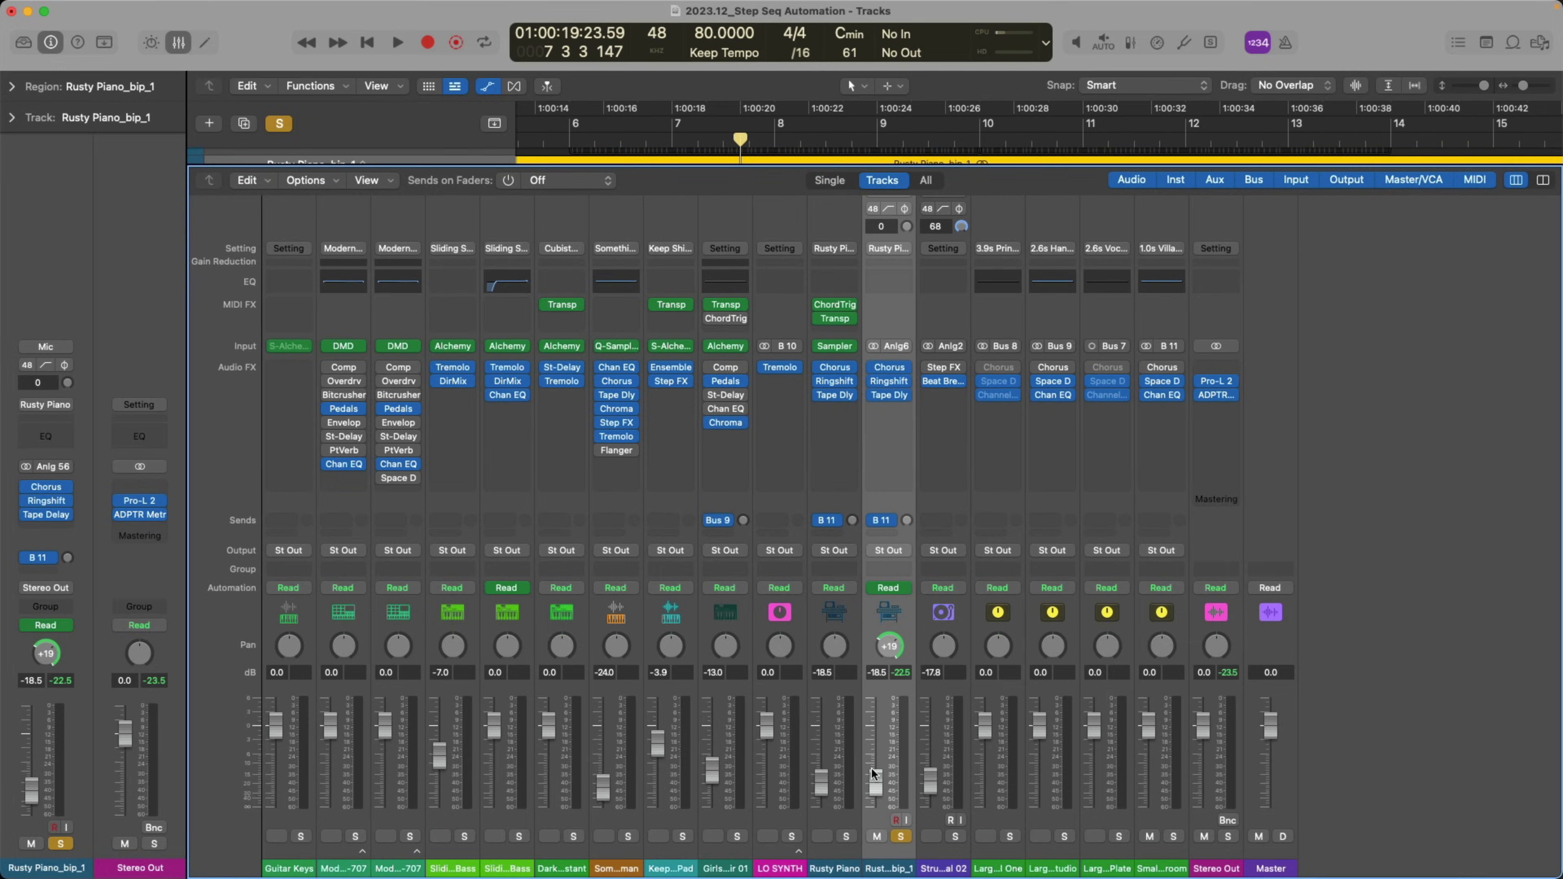
key("x")
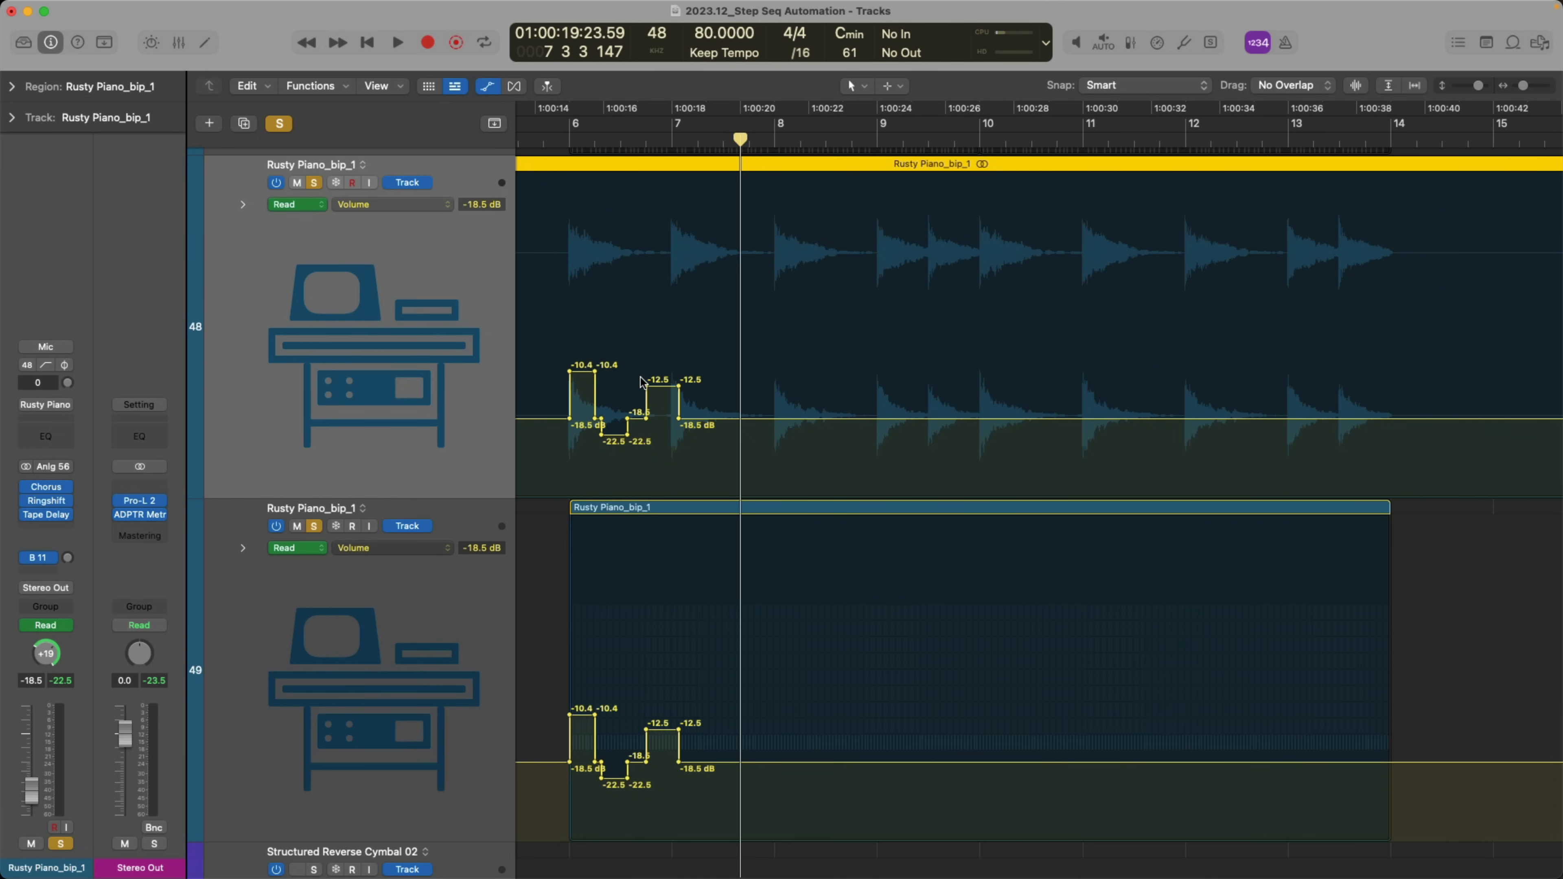
Undo the volume automation edits made on the Rusty Piano_bip_1 track
key("super+z")
key("super+z")
key("super+z")
key("super+z")
key("super+z")
key("super+z")
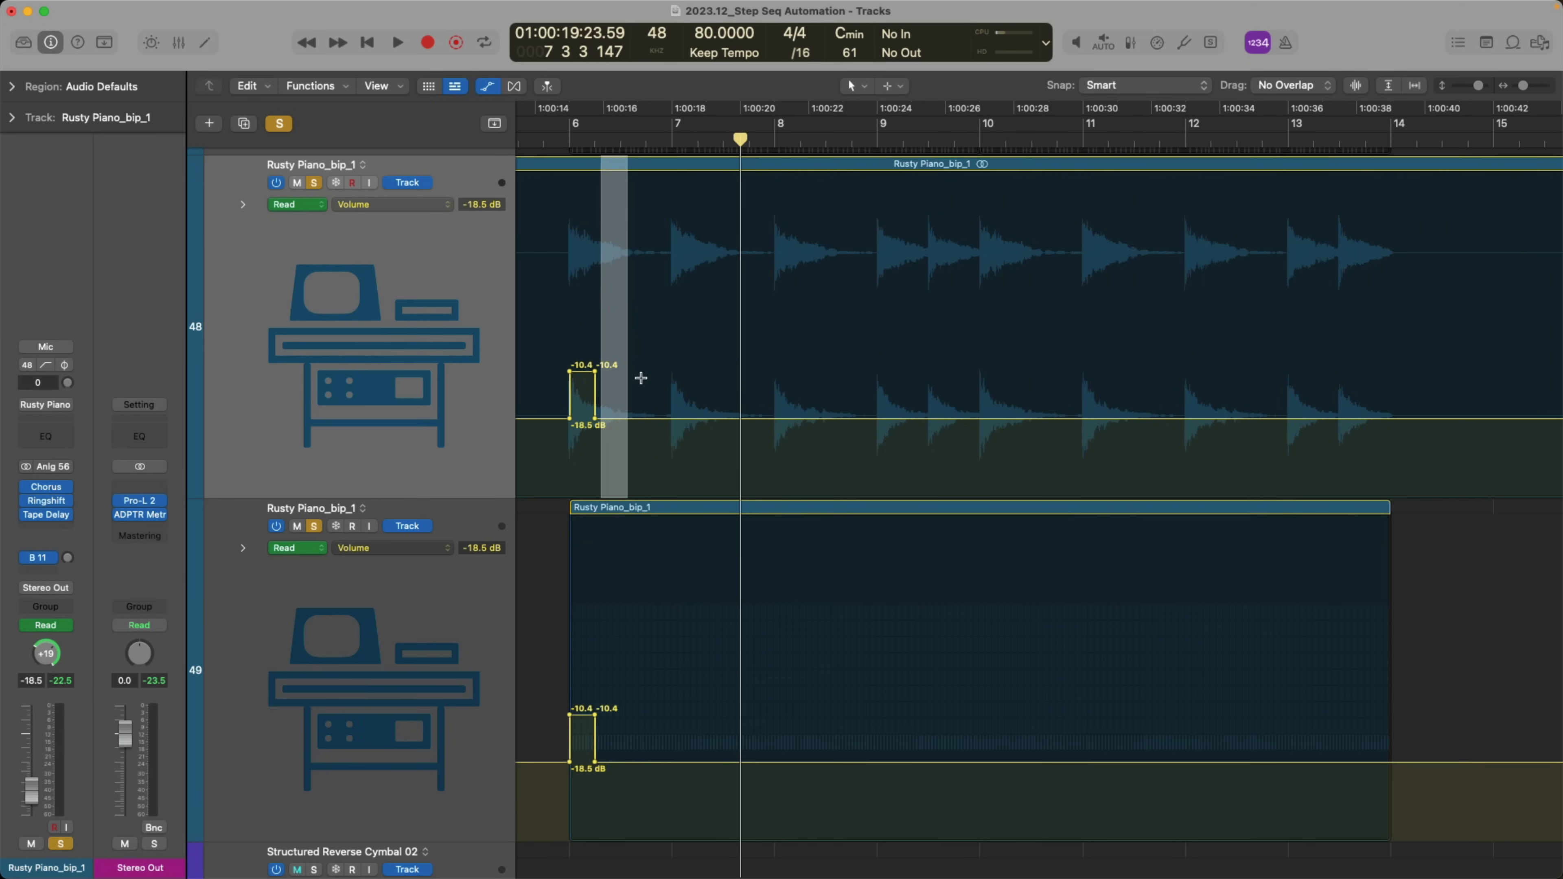
Return the Tracks area to the full arrangement with automation hidden, and unsolo the Rusty Piano_bip_1 track
key("a")
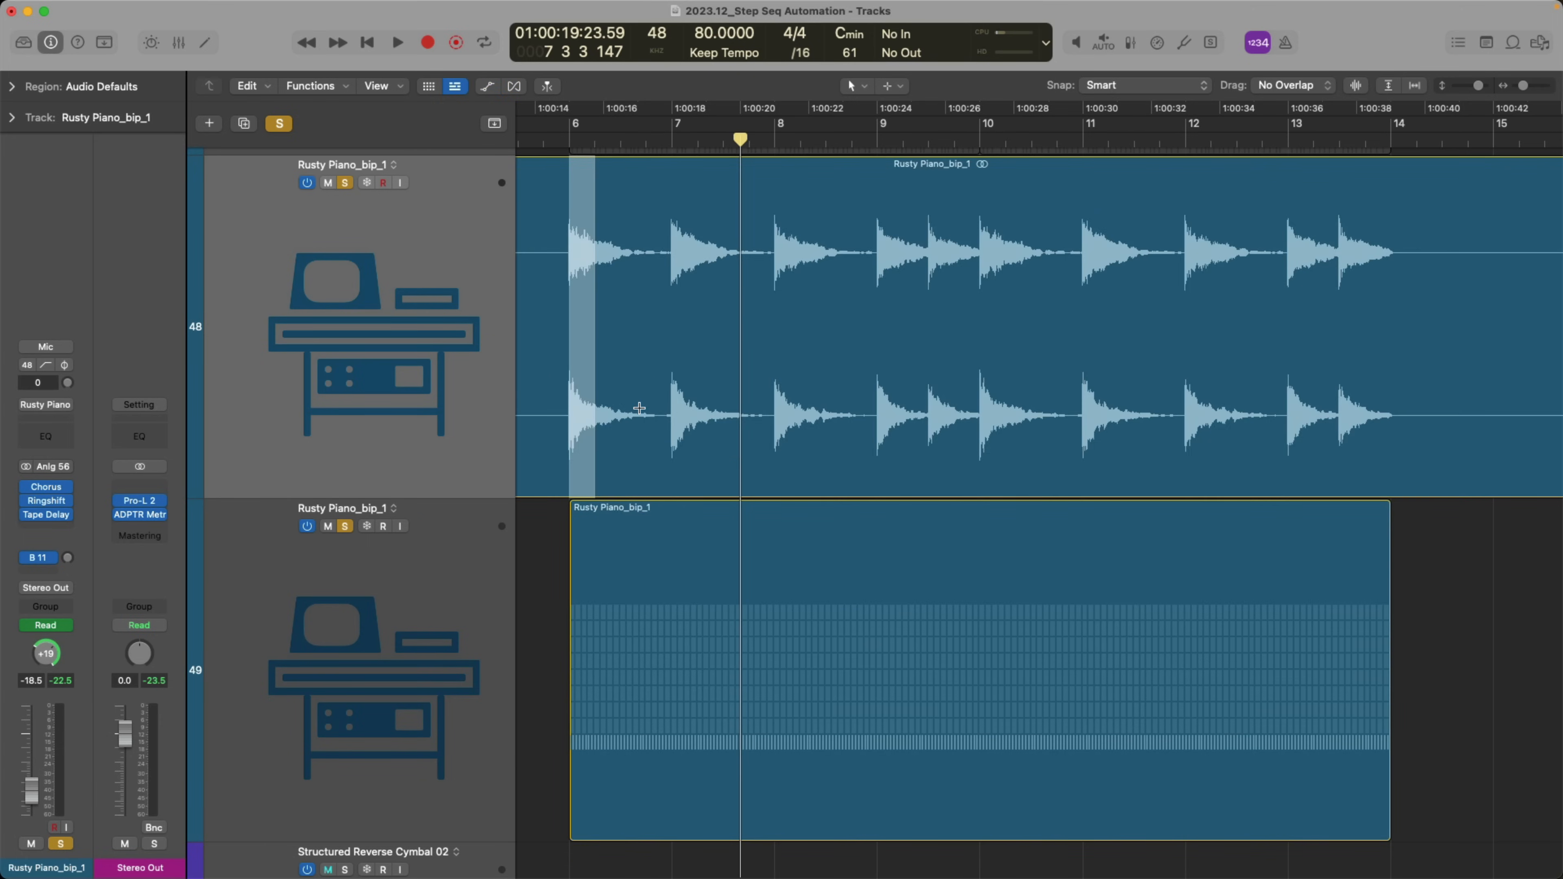
left_click(560, 533)
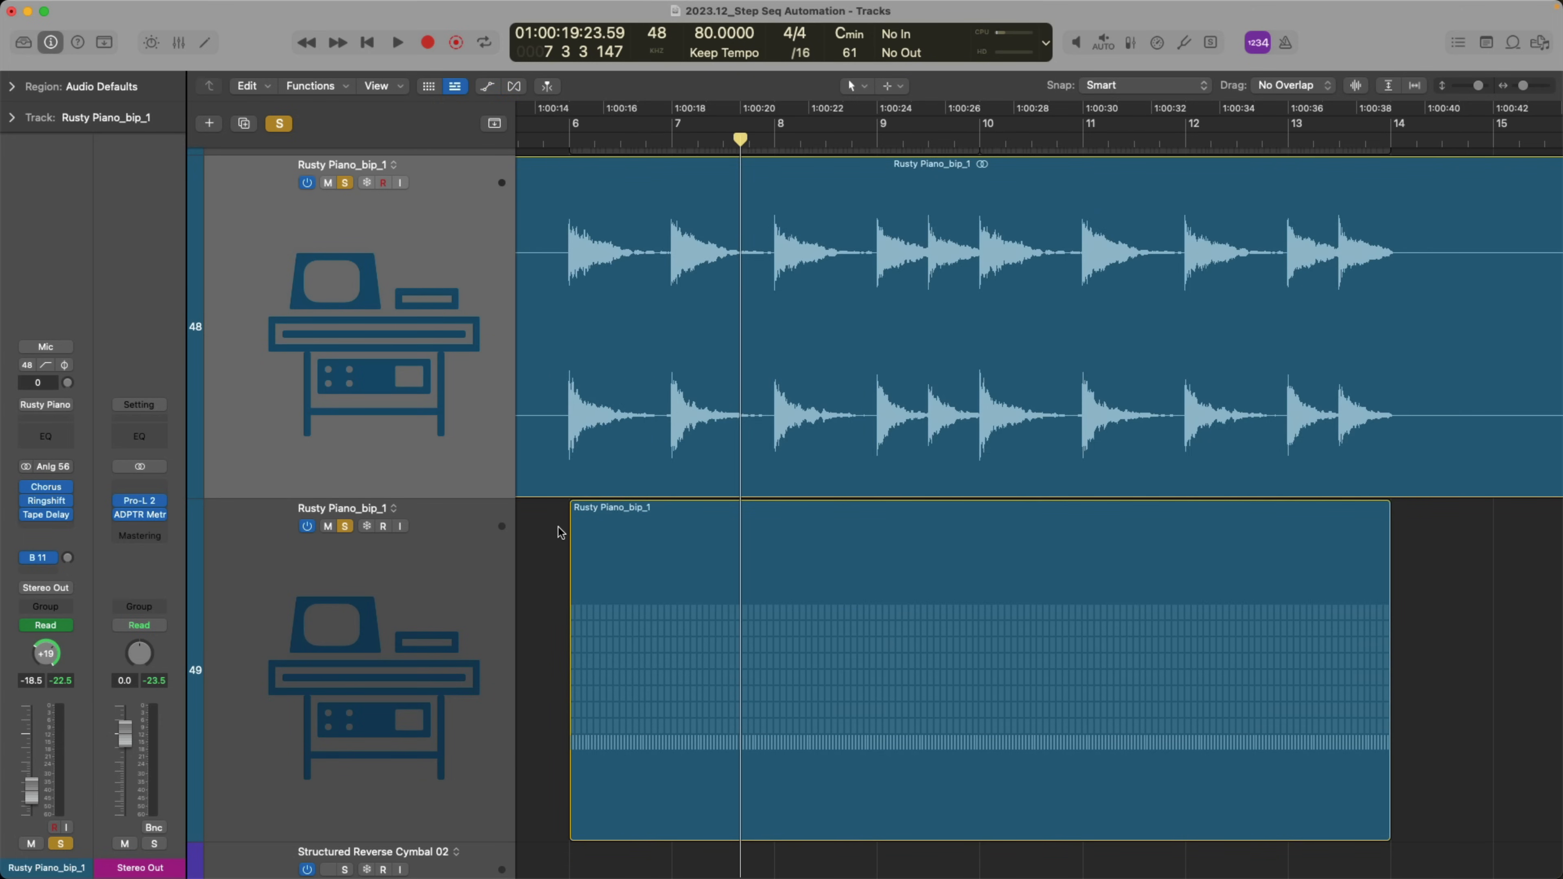
key("z")
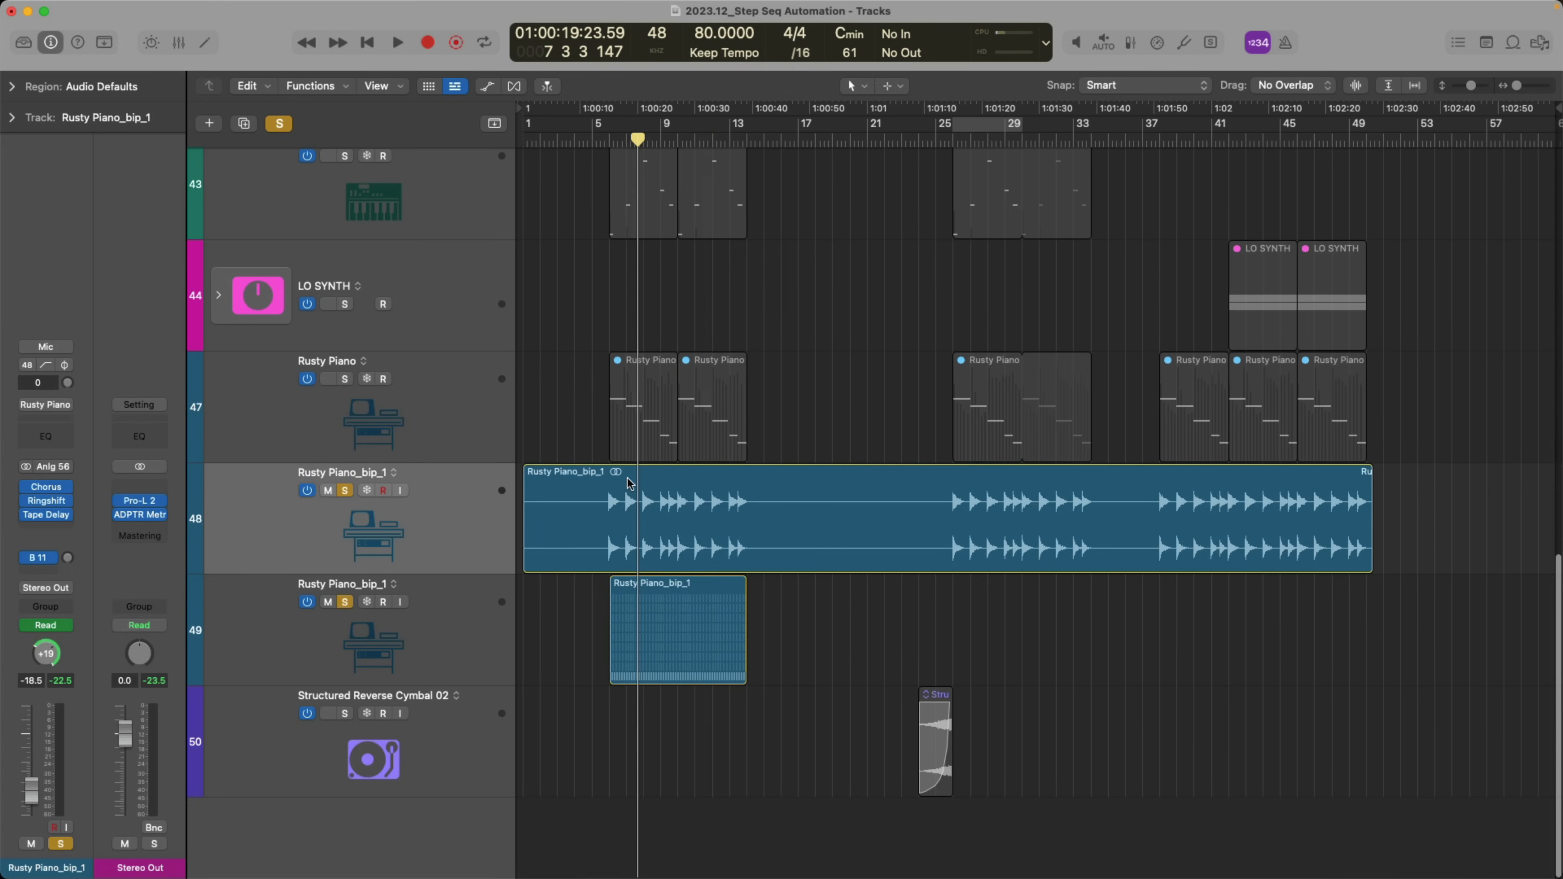
left_click(345, 490)
Solo the Dark and Distant track briefly with the playhead at bar 6, and select the track with its Cubist Waves regions
scroll(539, 434, "up", 10)
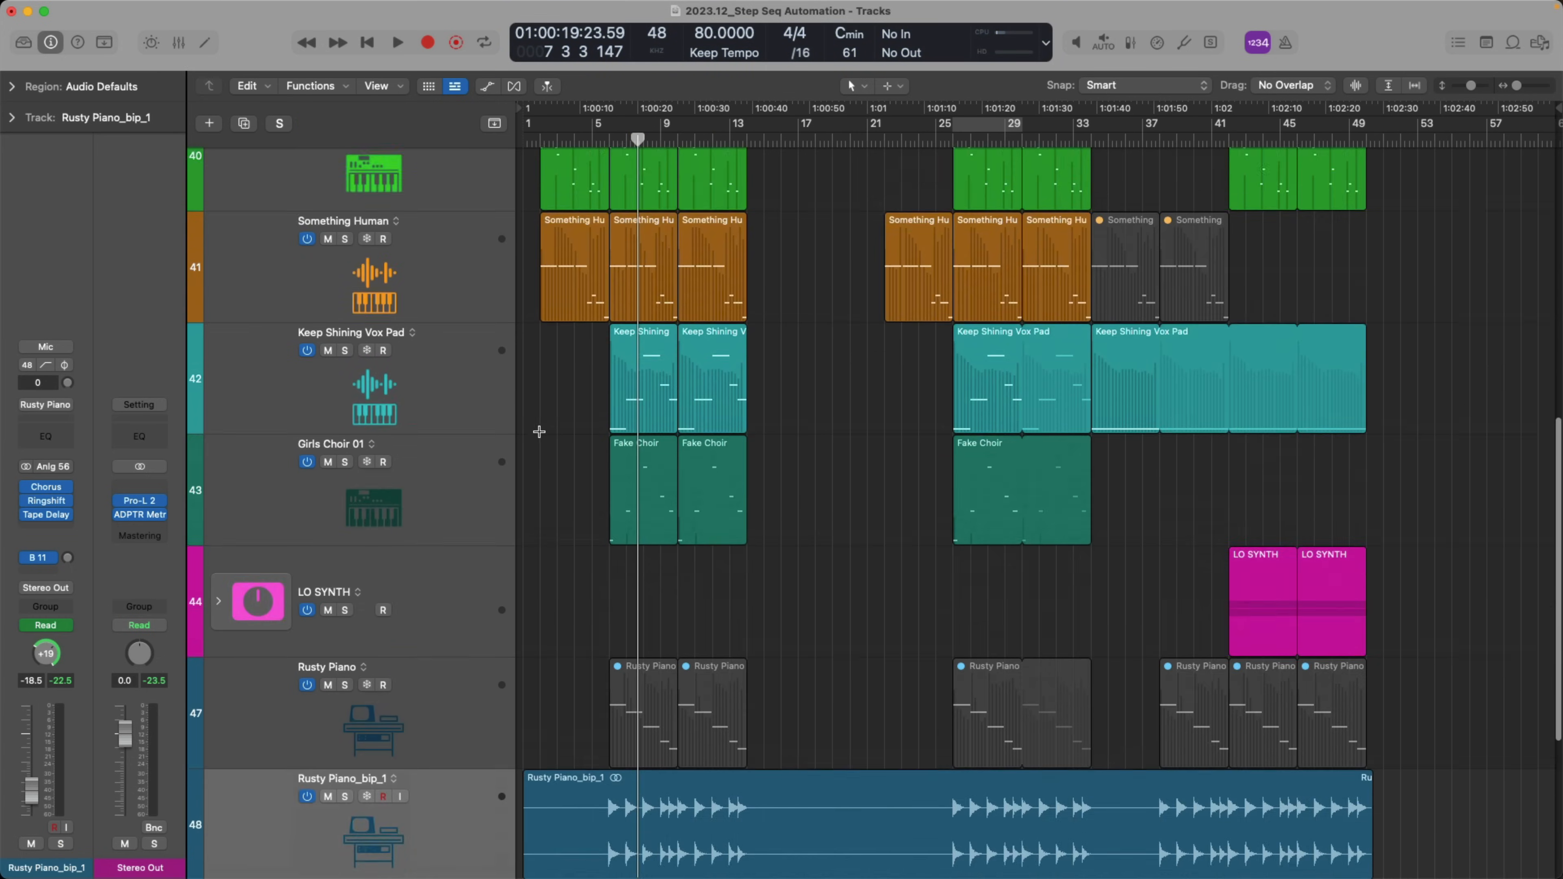
scroll(540, 436, "up", 2)
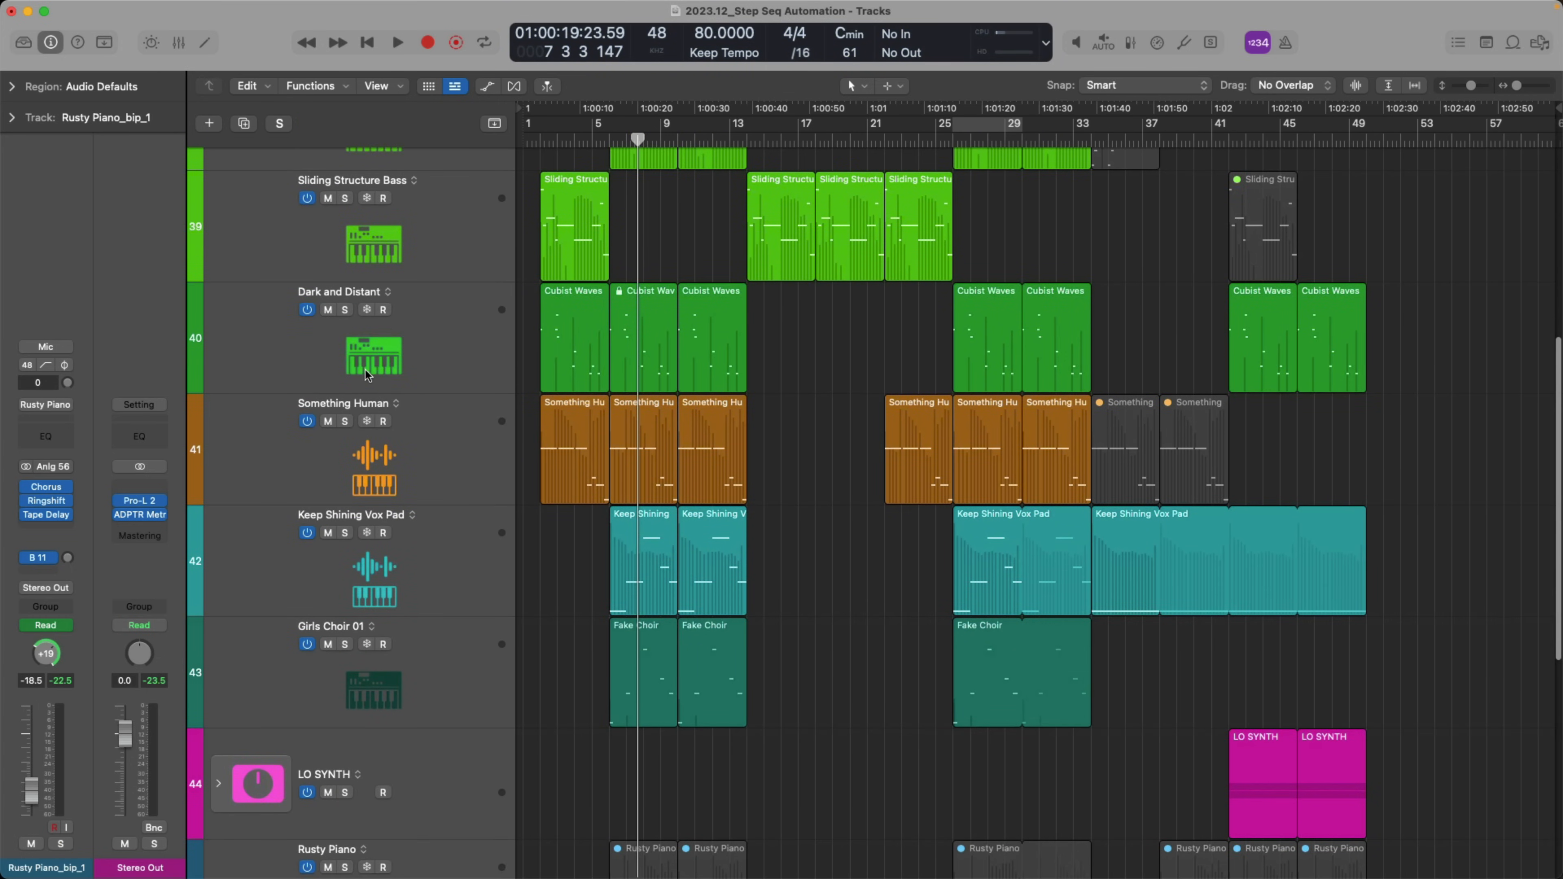
left_click(345, 310)
key("space")
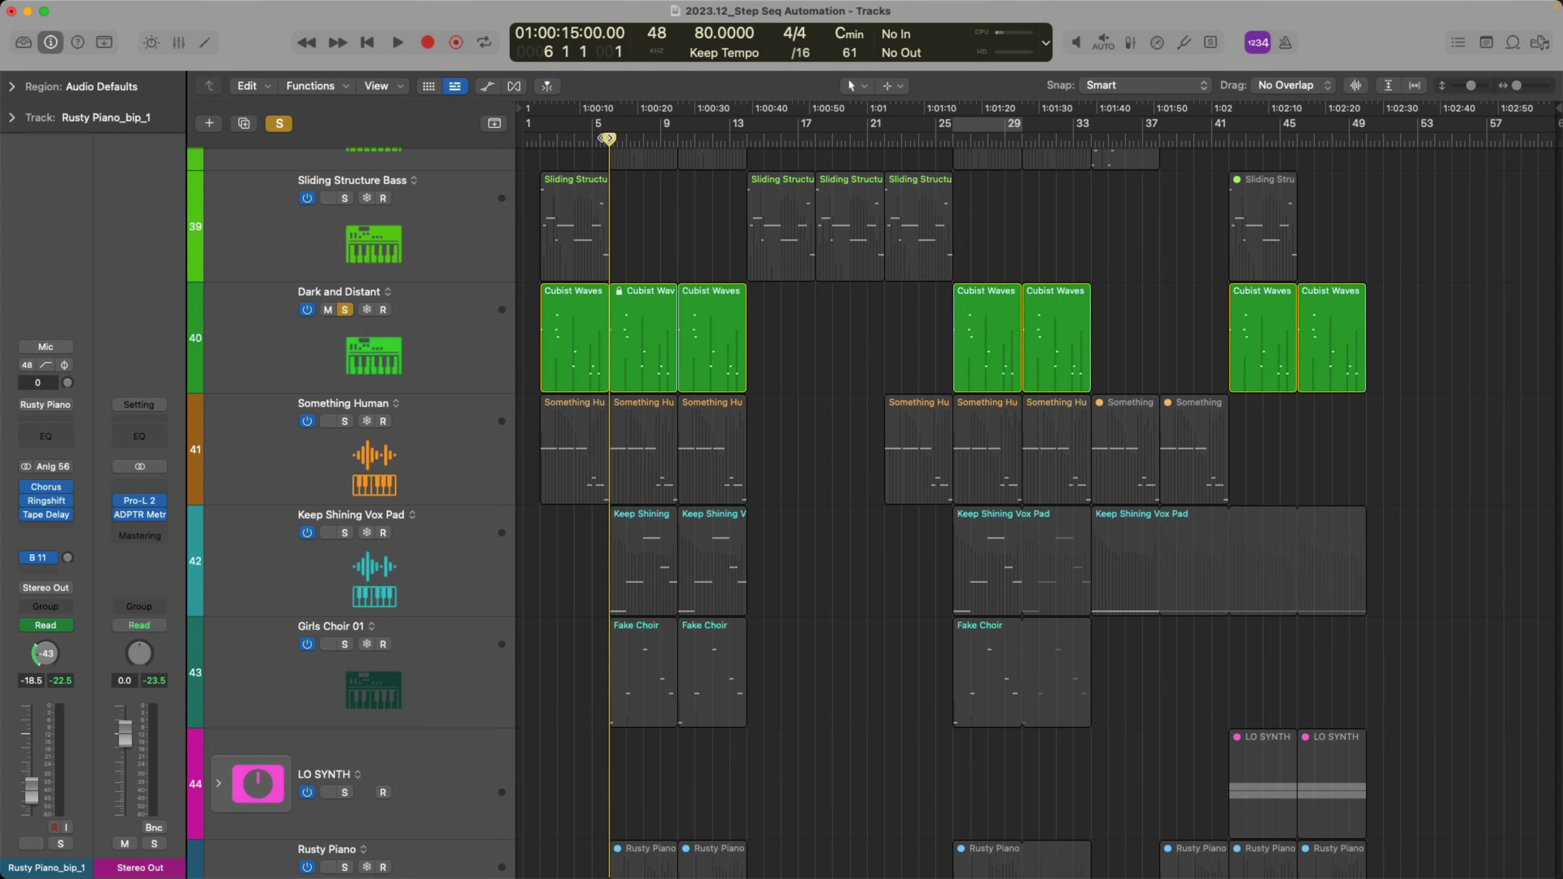
left_click(345, 310)
left_click(411, 377)
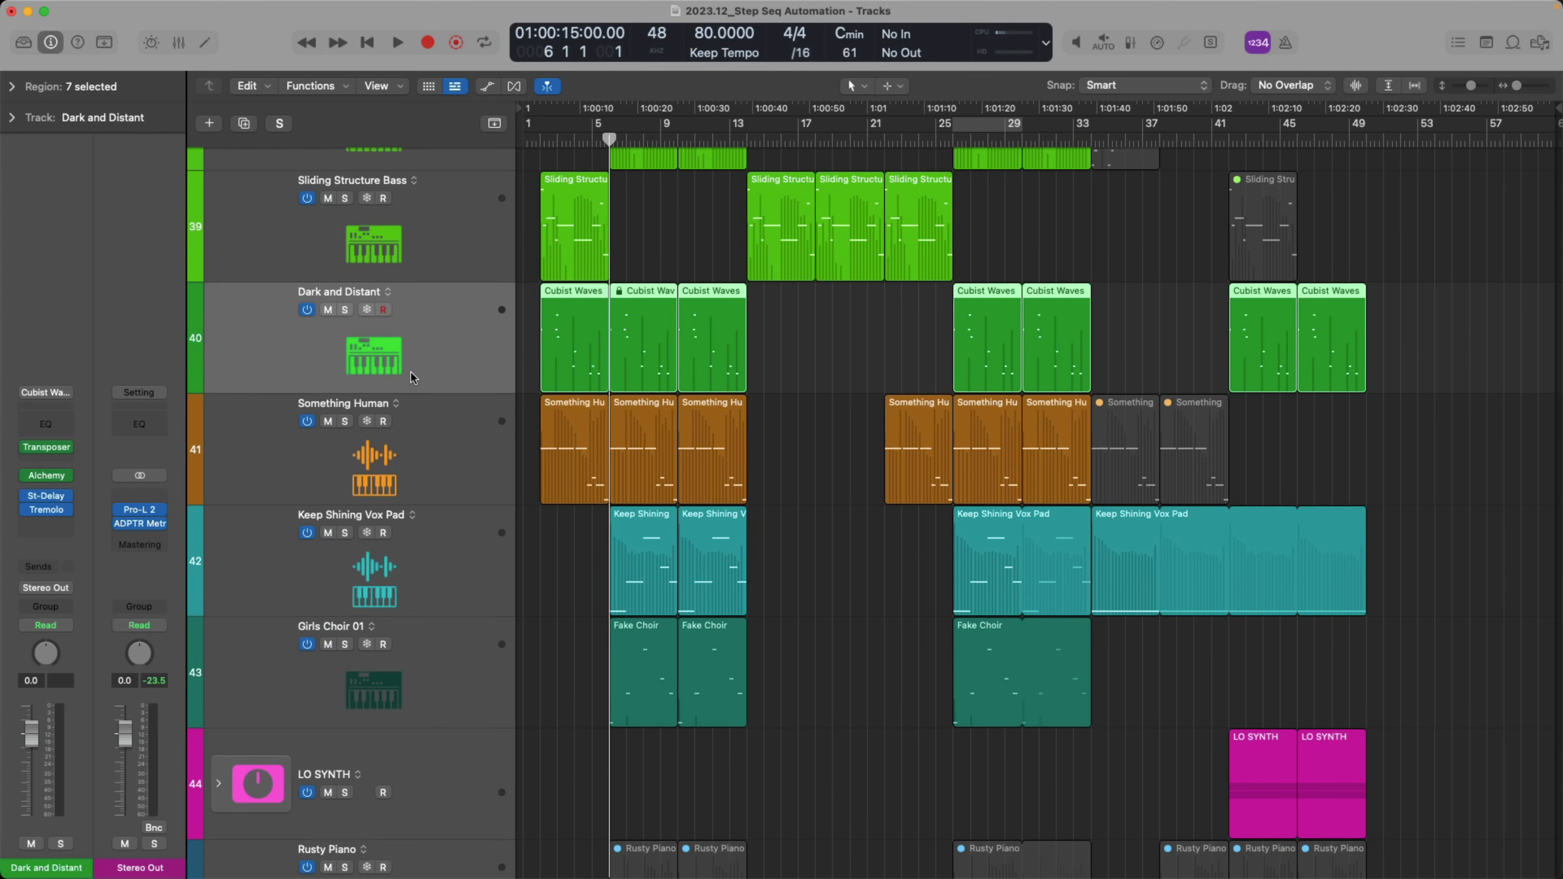
Solo the selected Cubist Waves regions and audition them from bar 6, enlarging the regions in the Tracks area
key("ctrl+s")
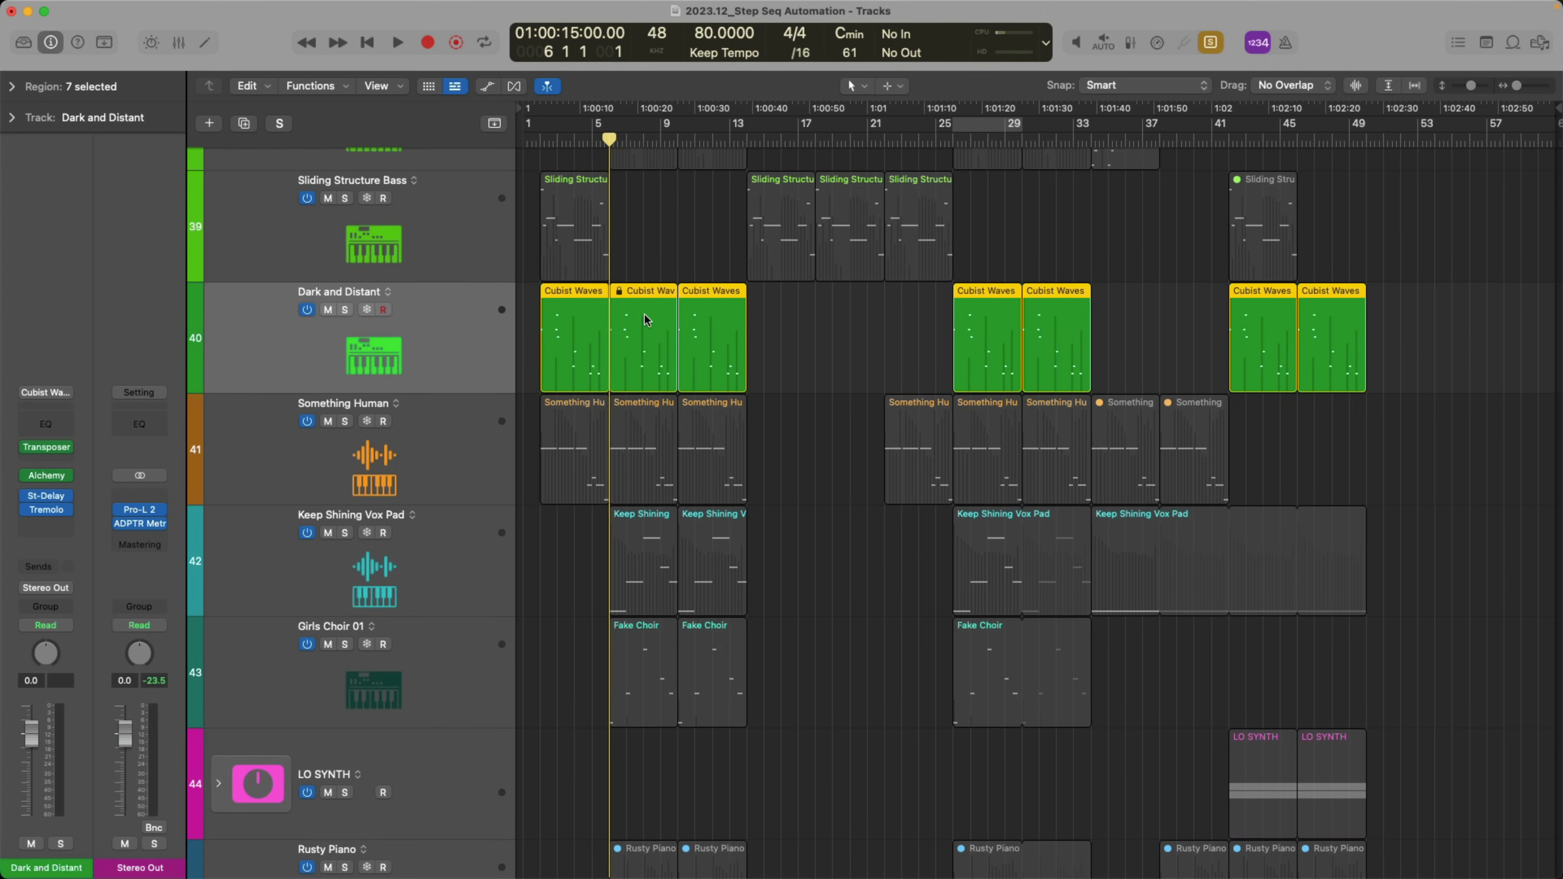
key("space")
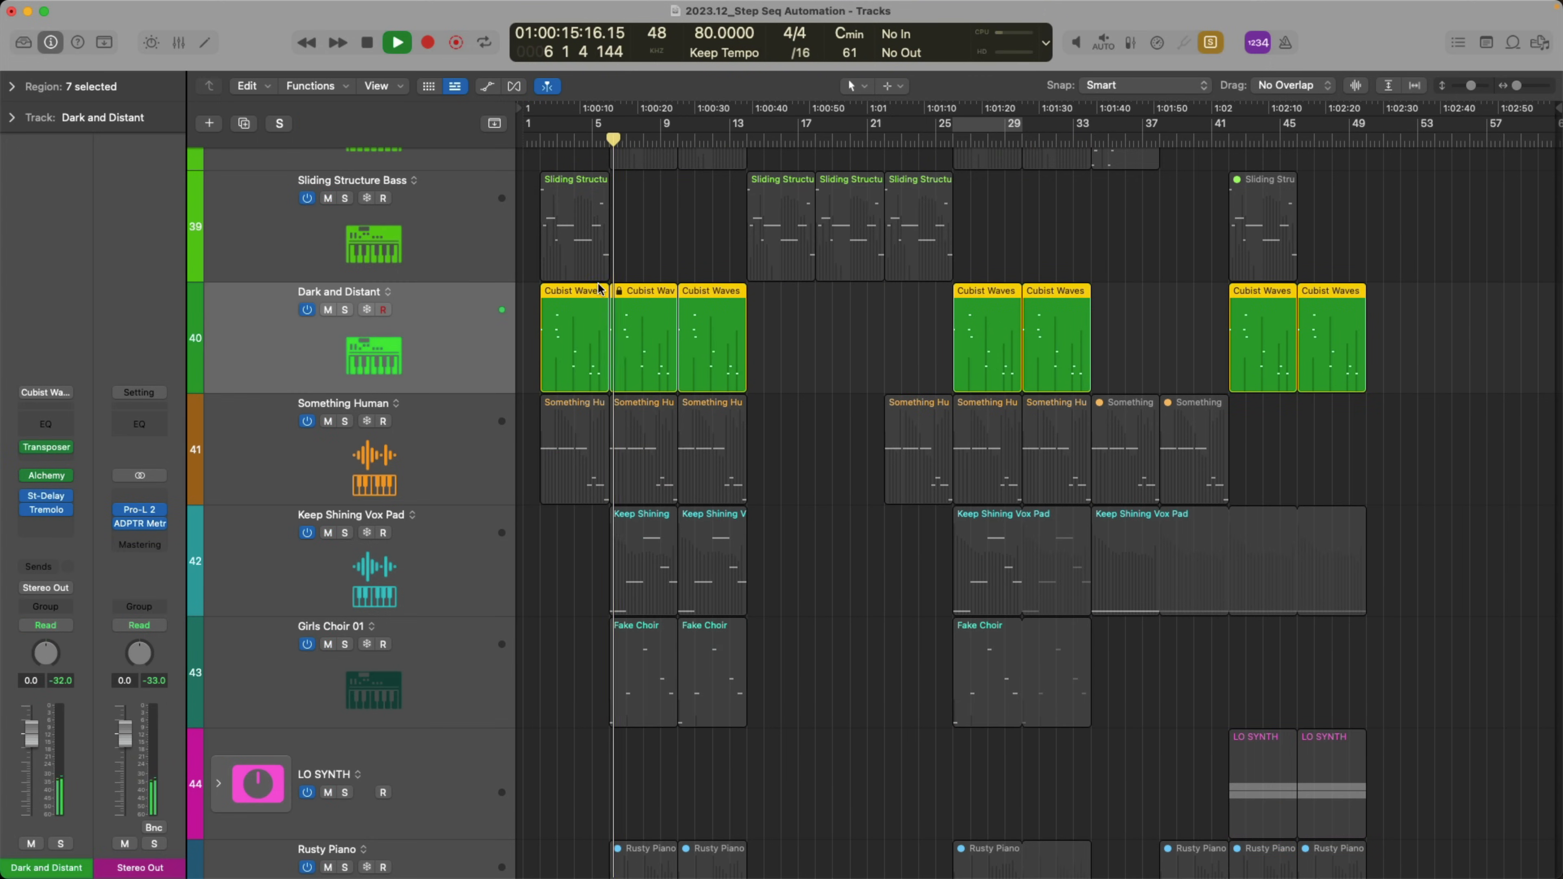
left_click_drag(598, 289, 729, 487)
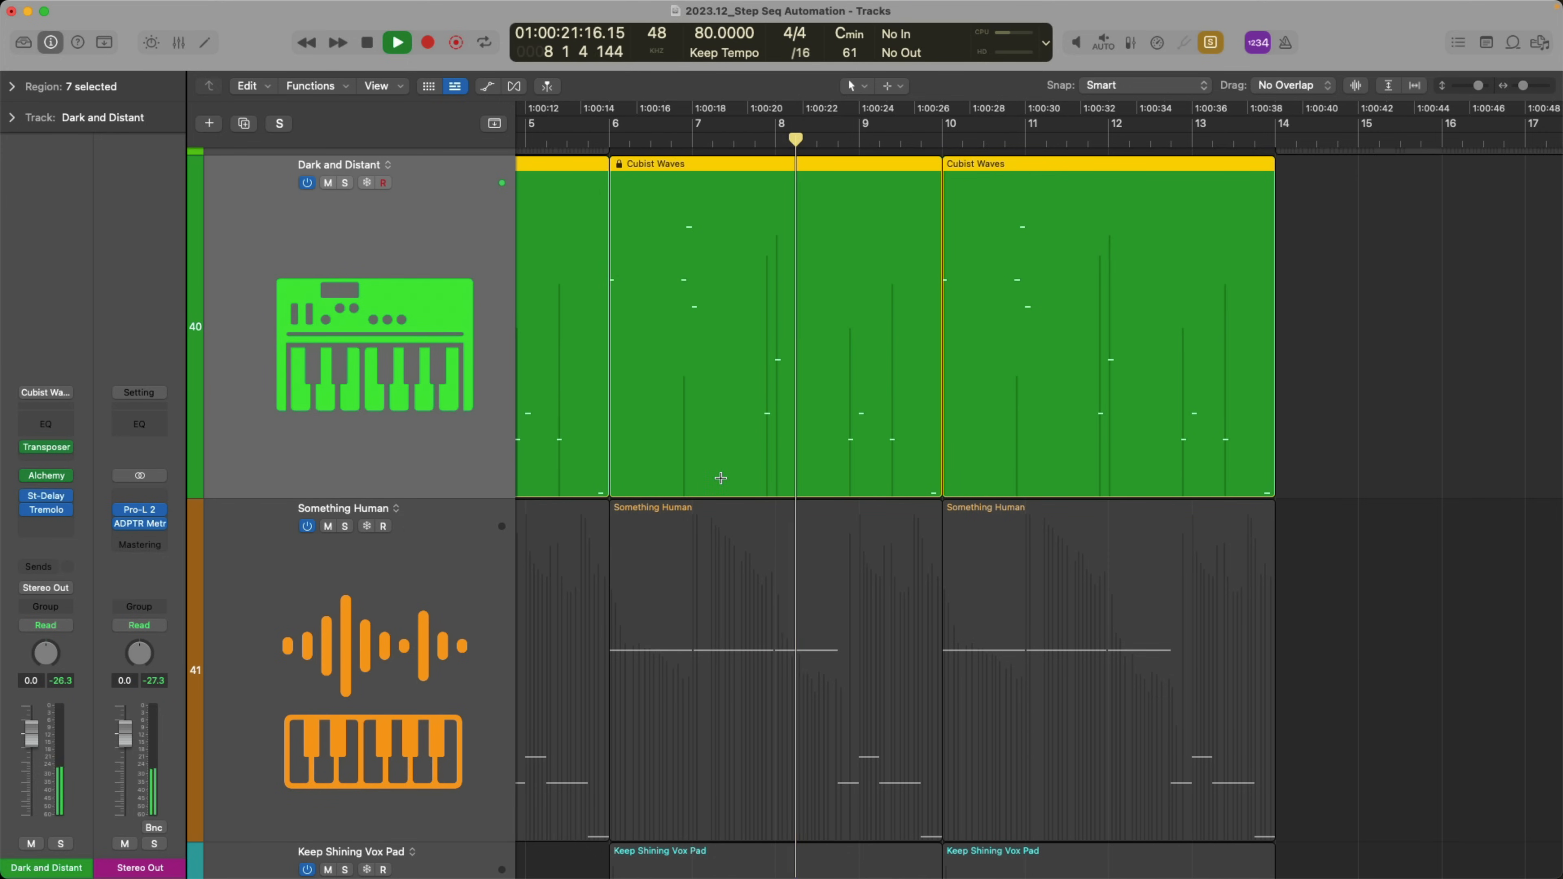
key("space")
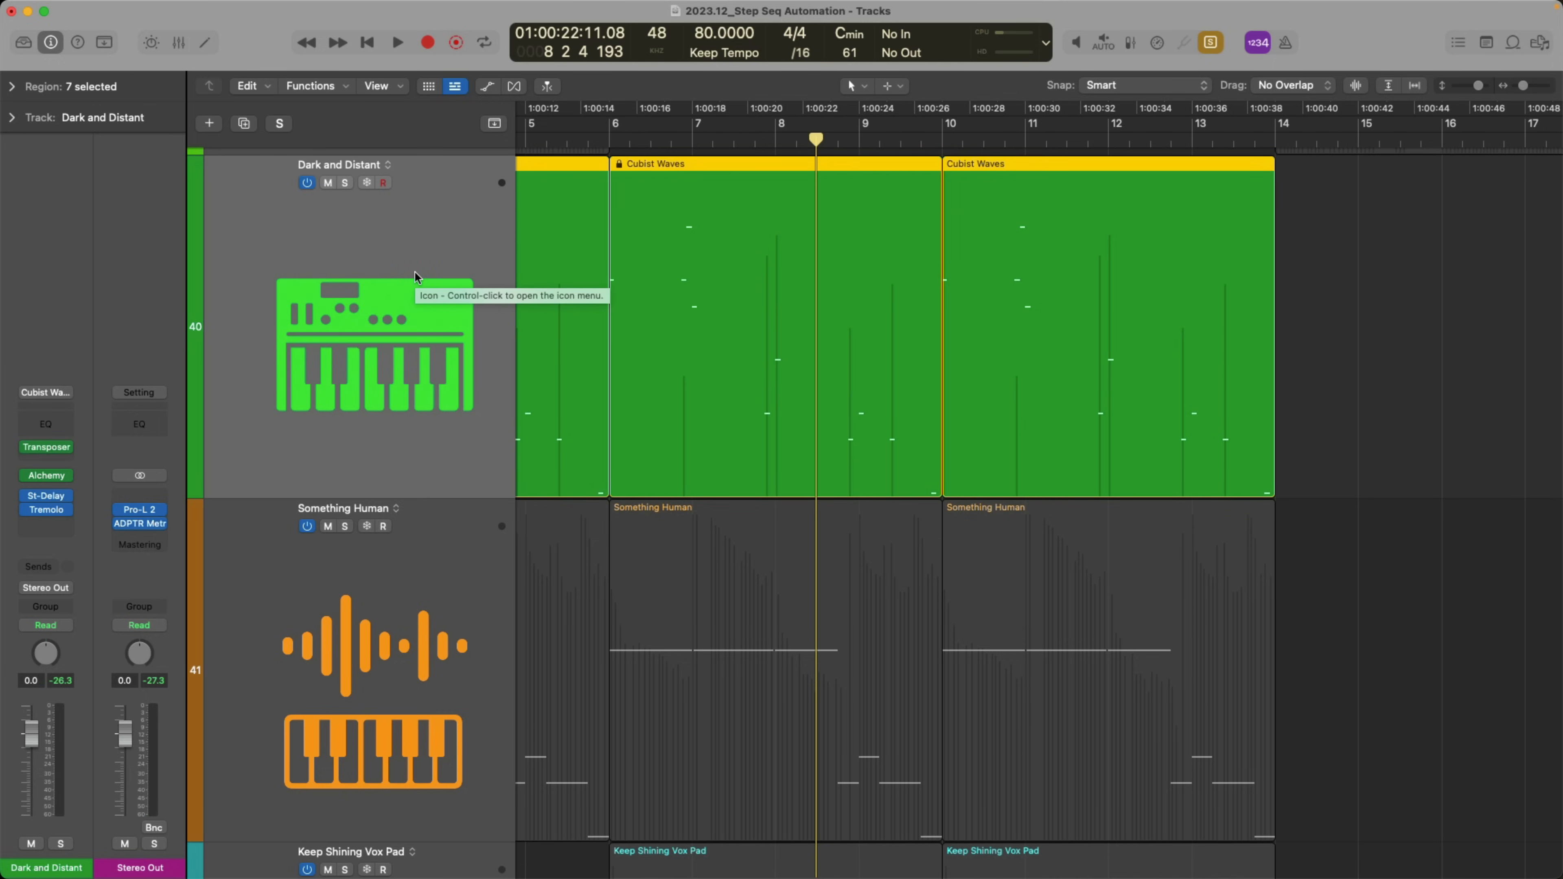
Create a new track with the same instrument below the Dark and Distant track
scroll(415, 277, "up", 2)
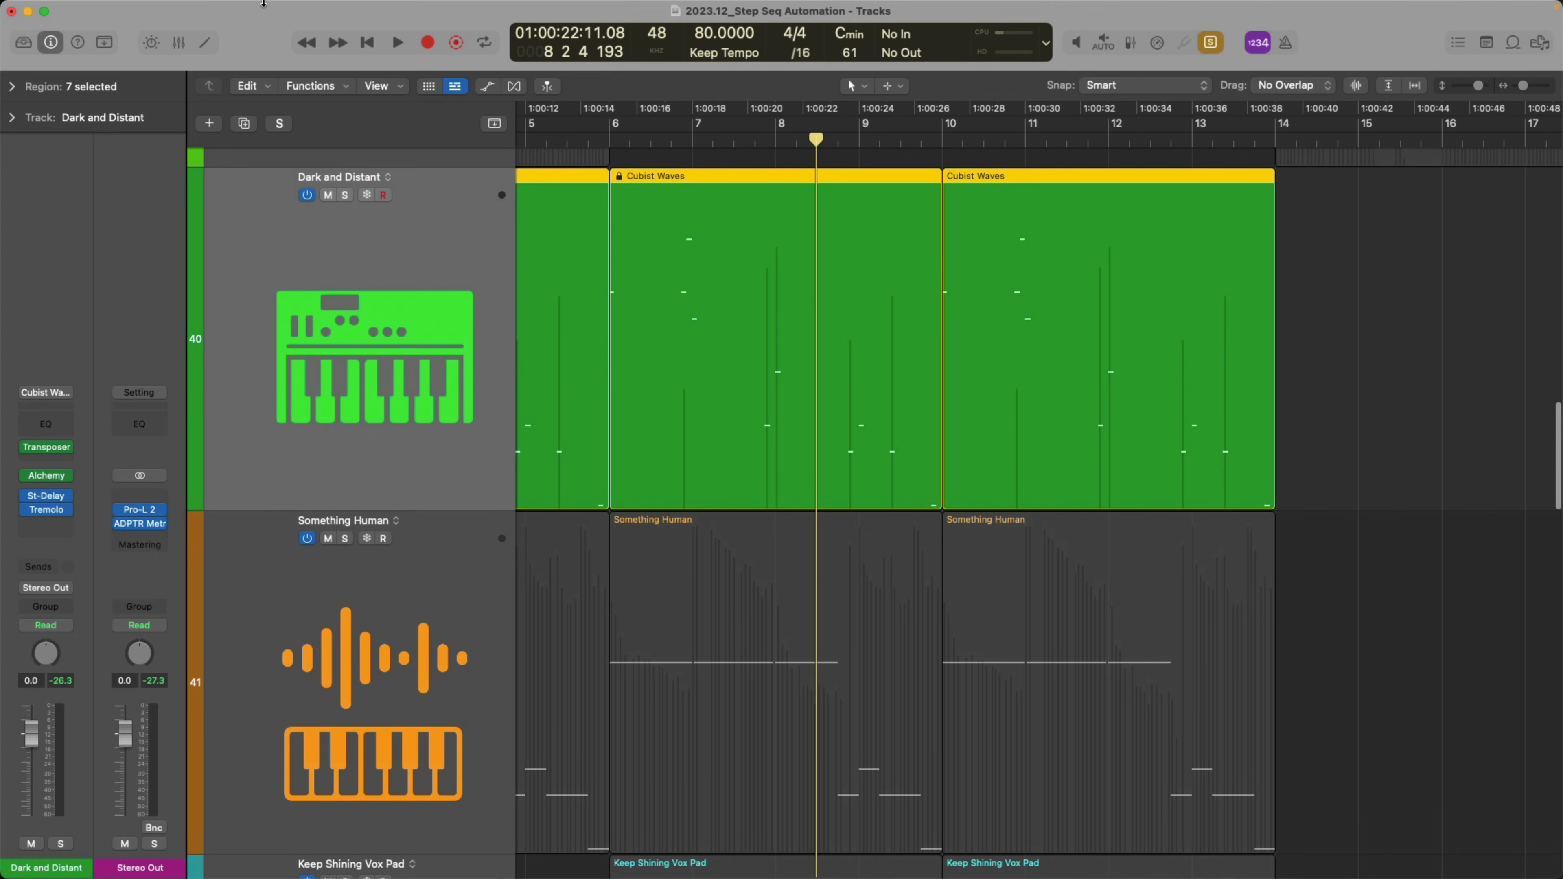
mouse_move(262, 5)
left_click(211, 11)
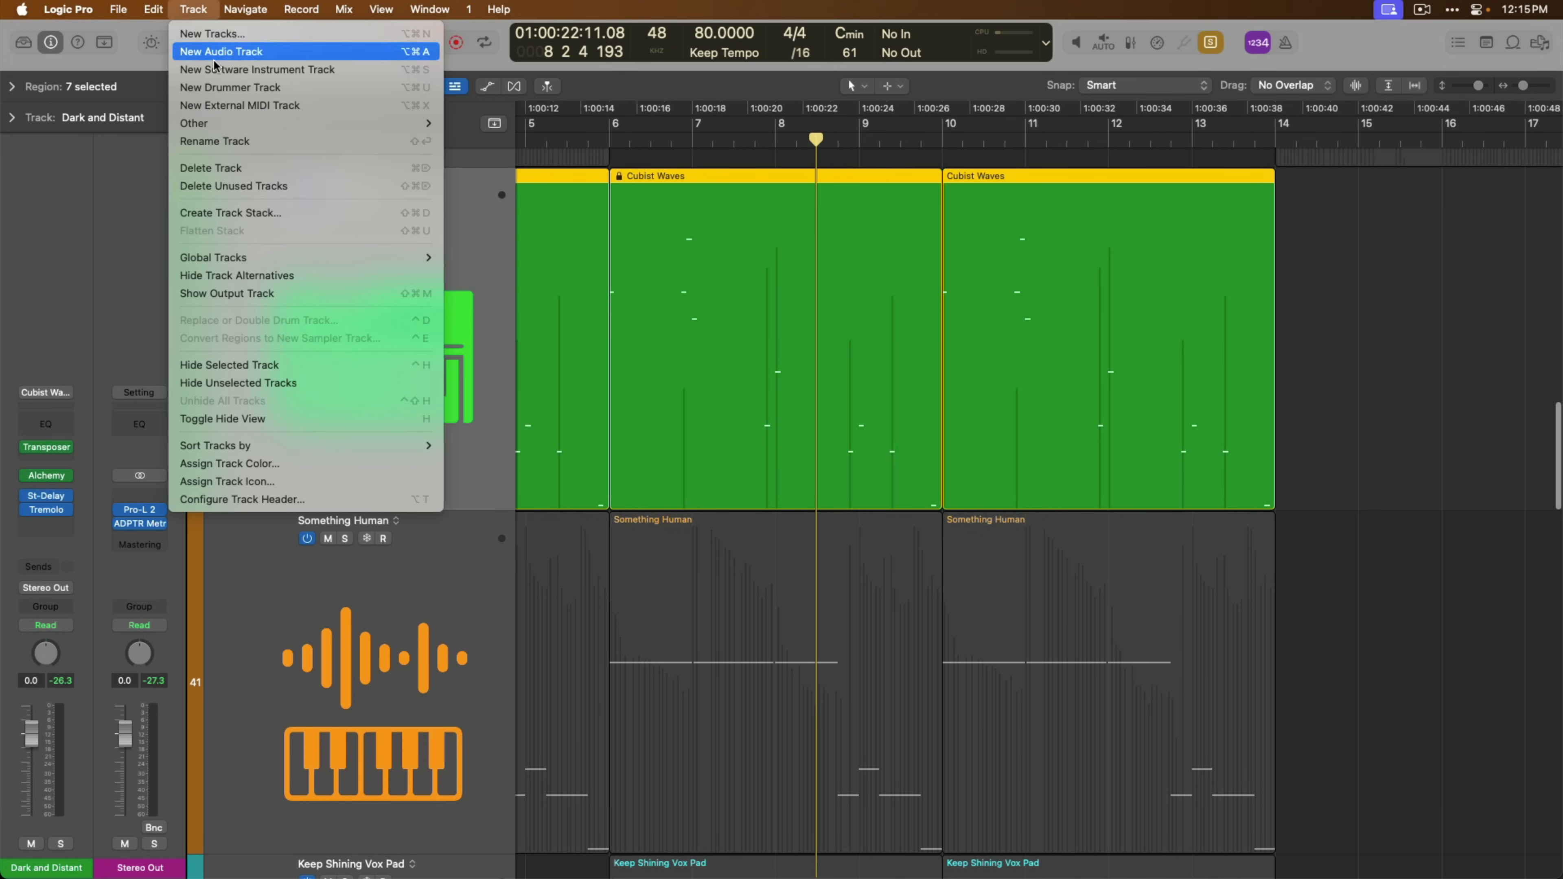
mouse_move(249, 128)
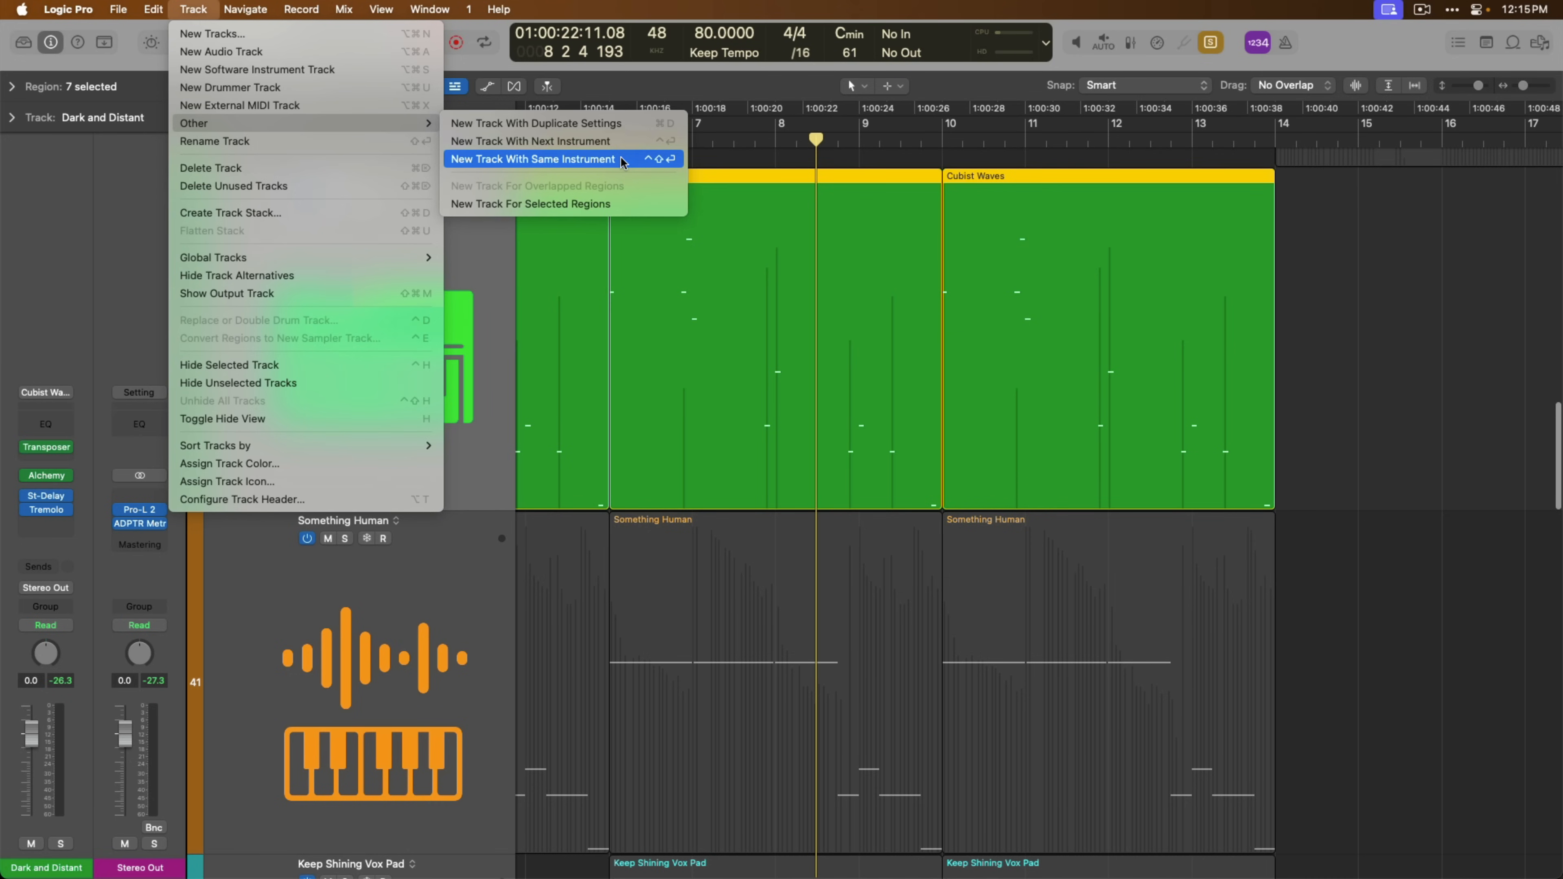
left_click(533, 159)
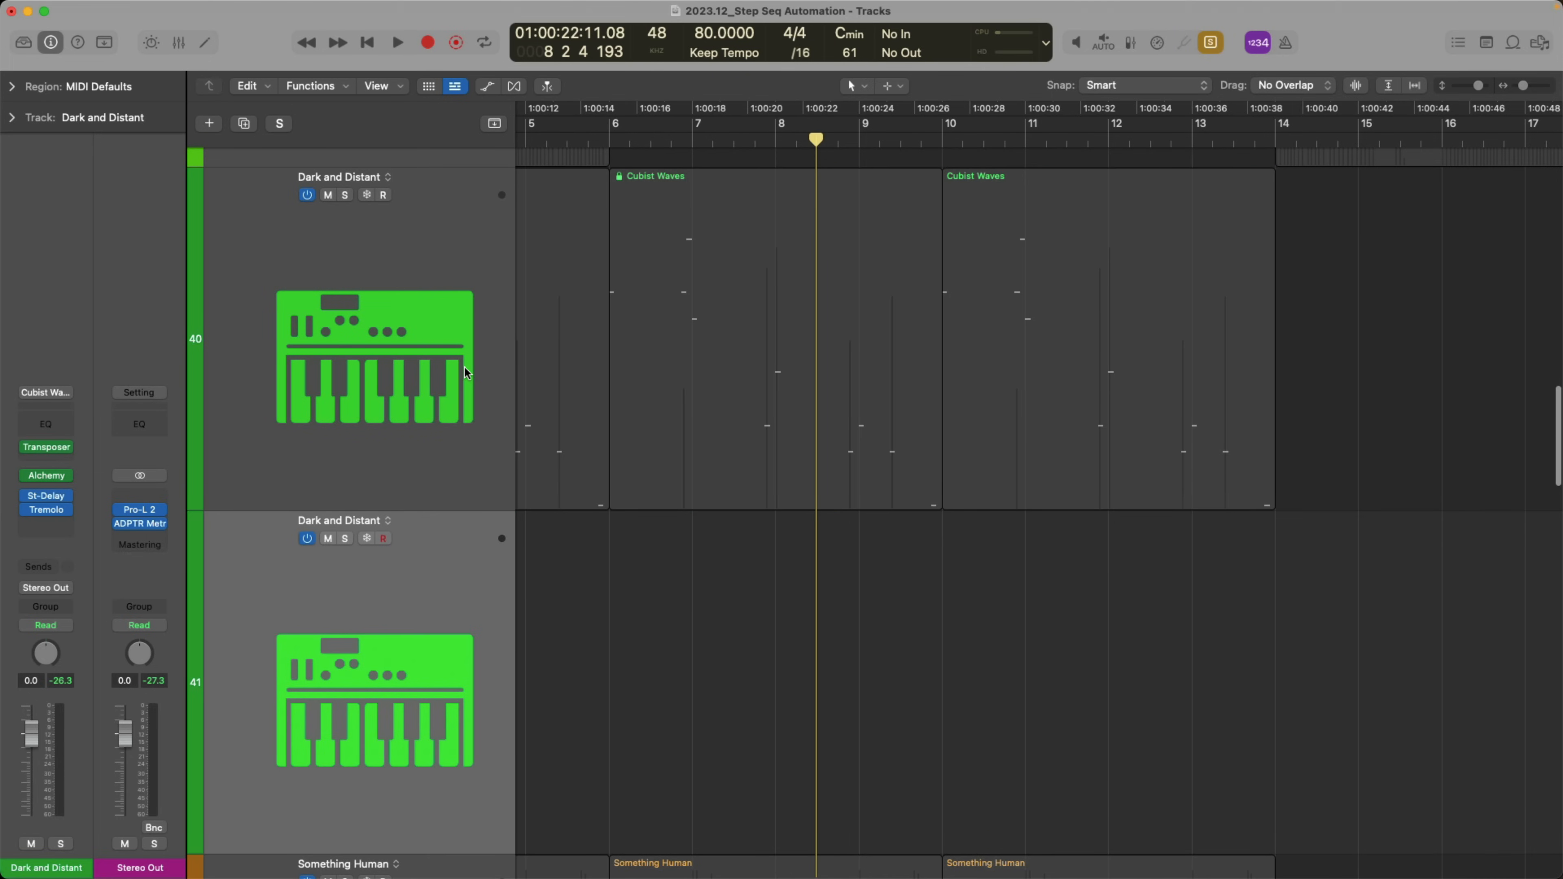
Replace the region solo with a track solo on Dark and Distant, and select the upper of its two tracks
key("ctrl+s")
left_click(347, 195)
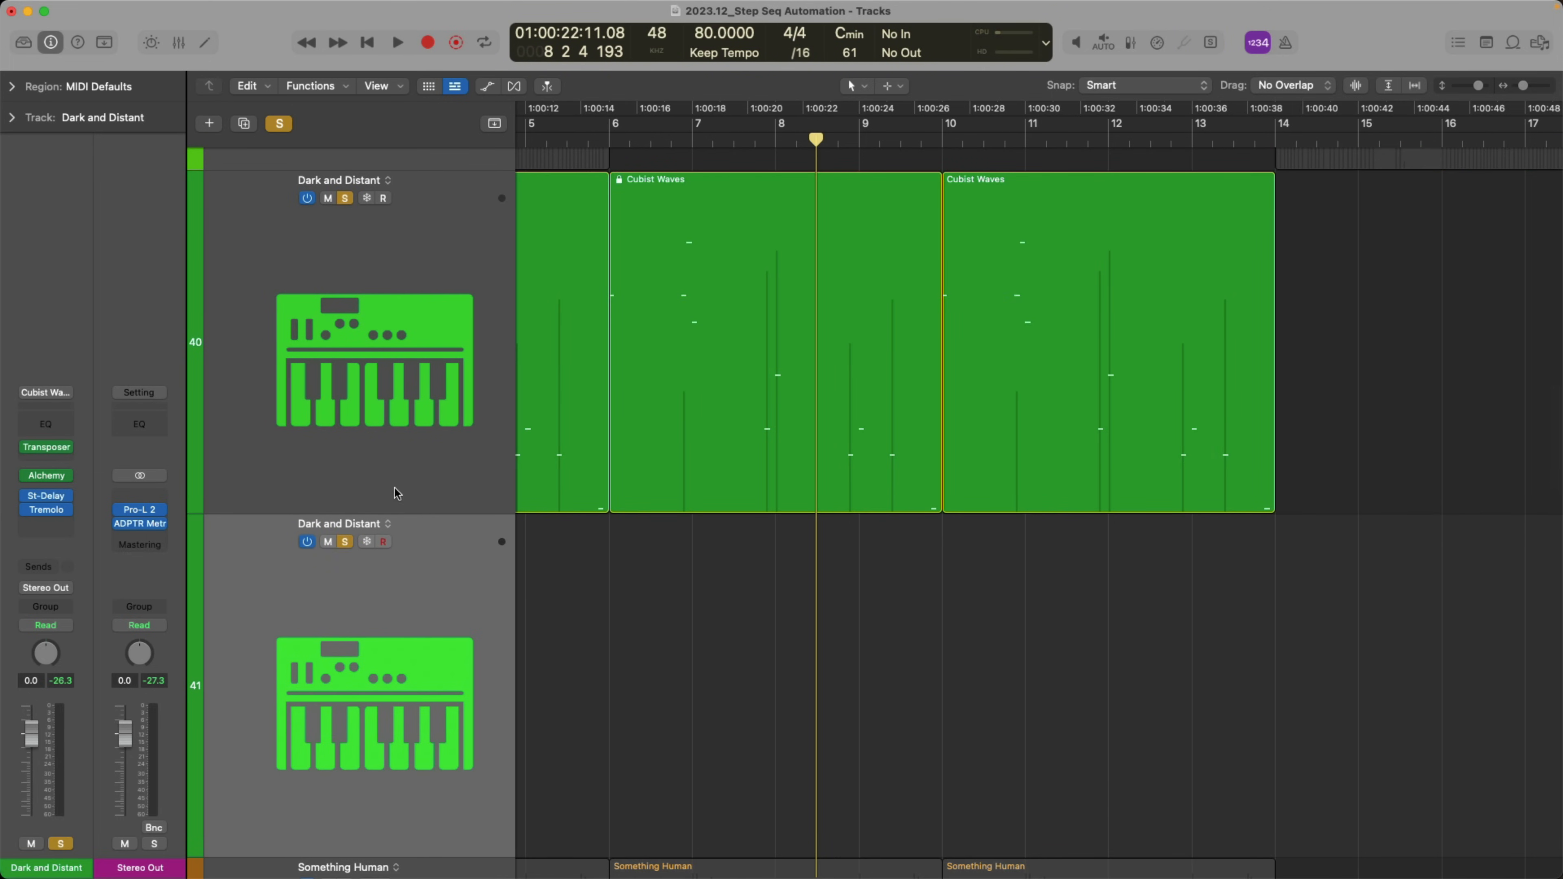
left_click(400, 410)
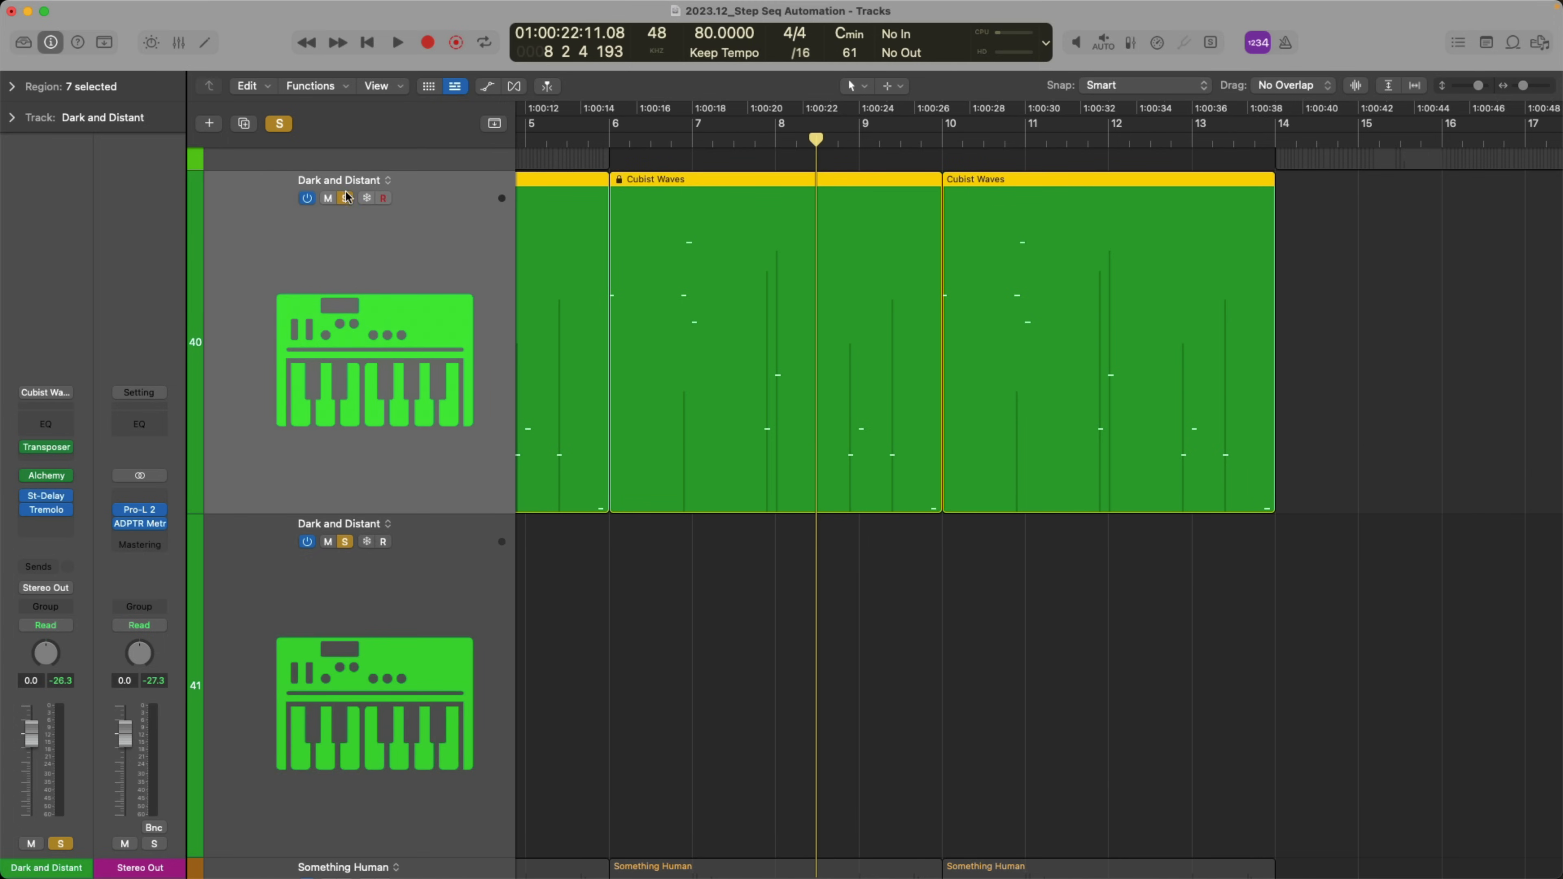
Check the Dark and Distant channel strip in the Mixer with wide channel strips shown
key("x")
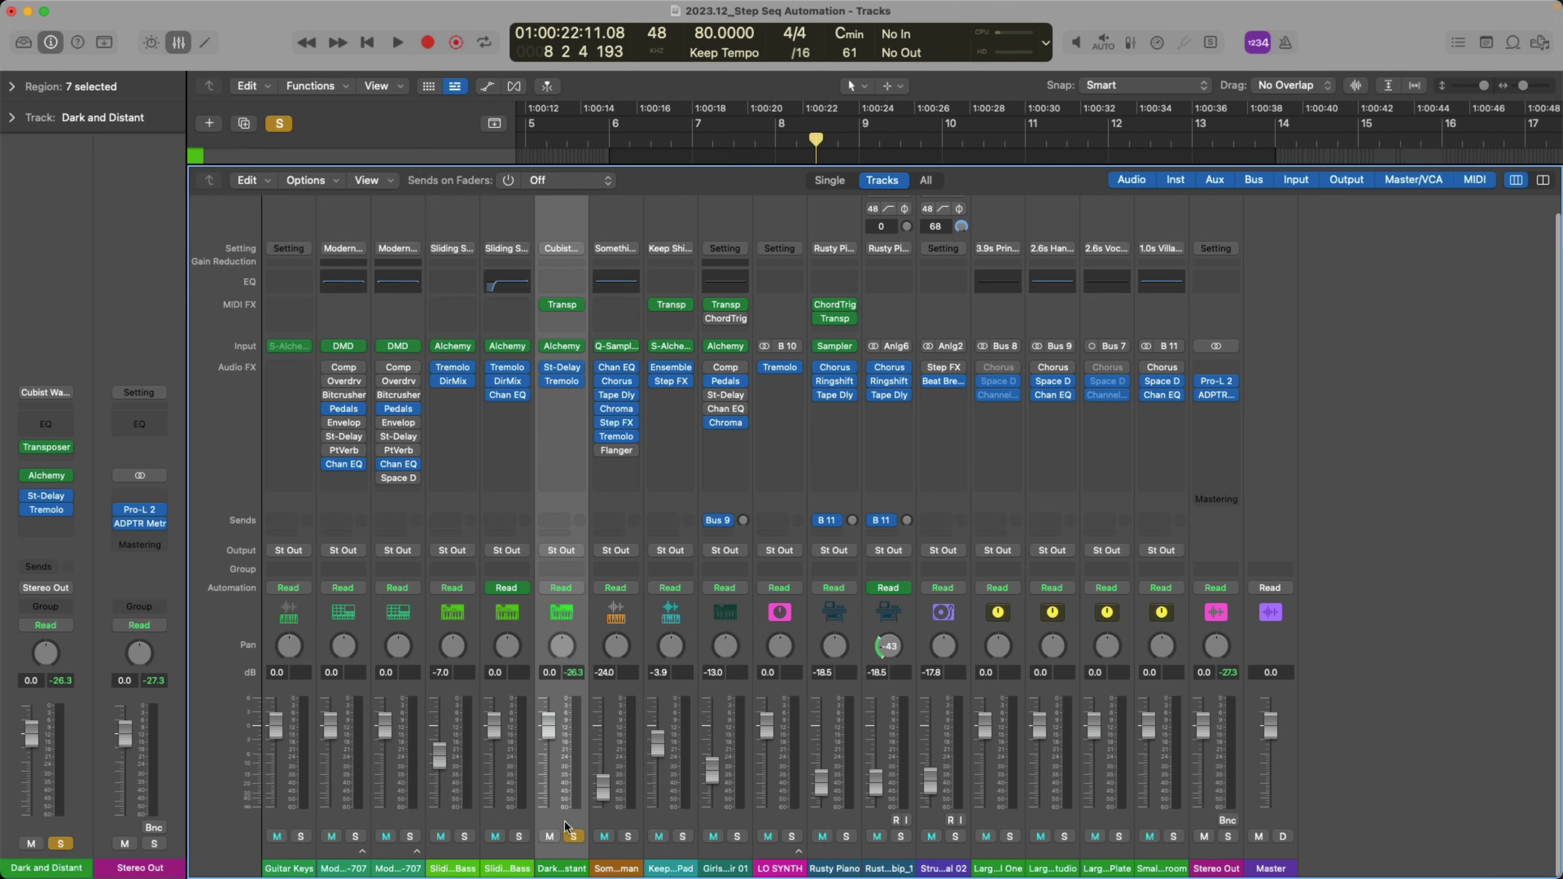
left_click(1544, 181)
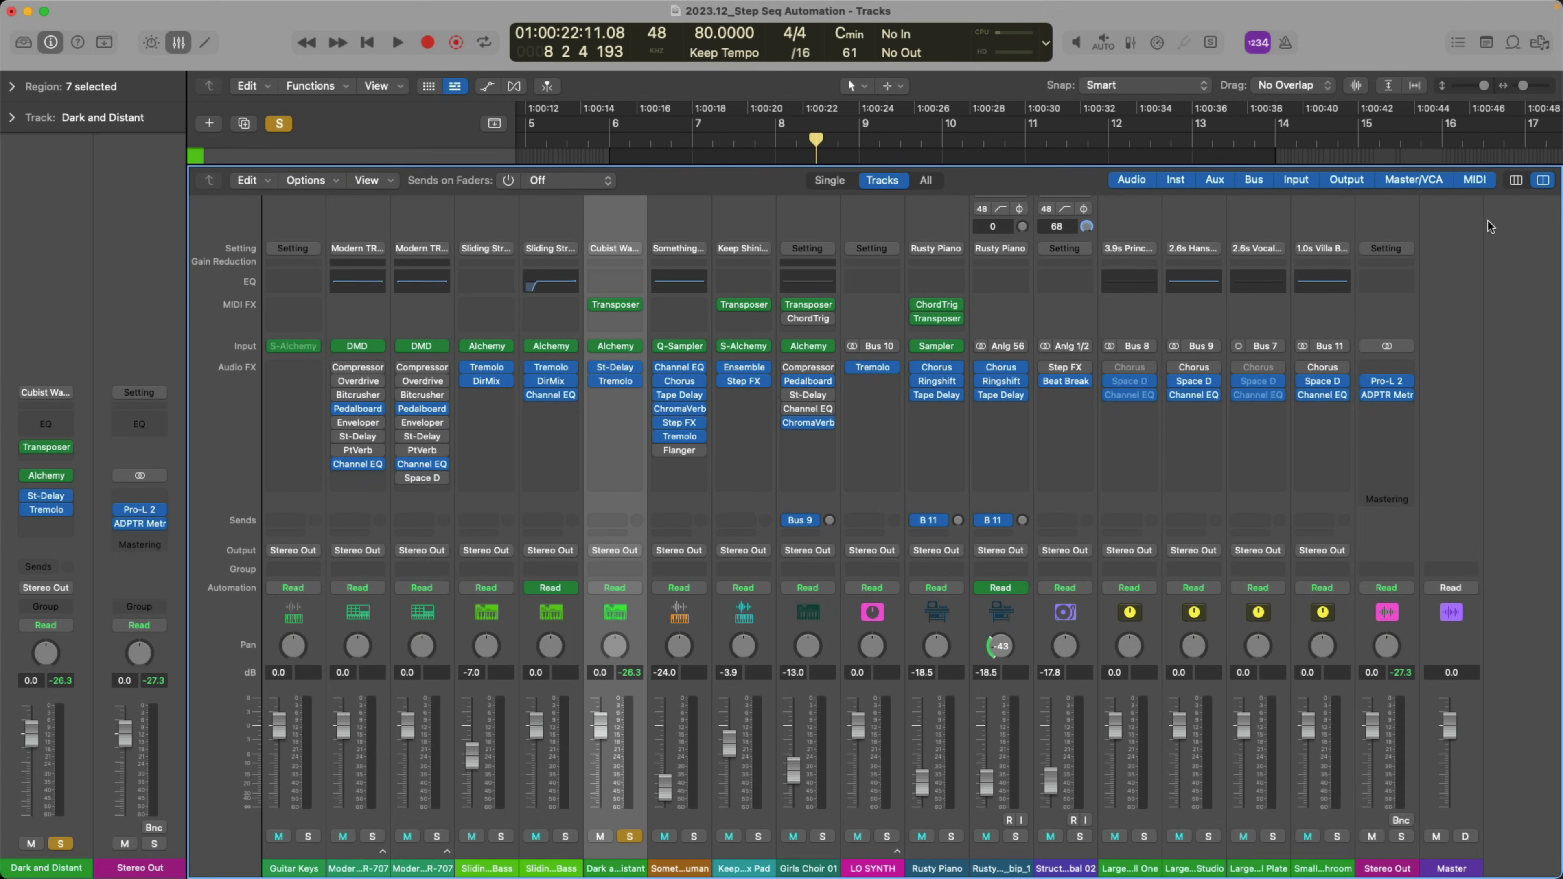
key("x")
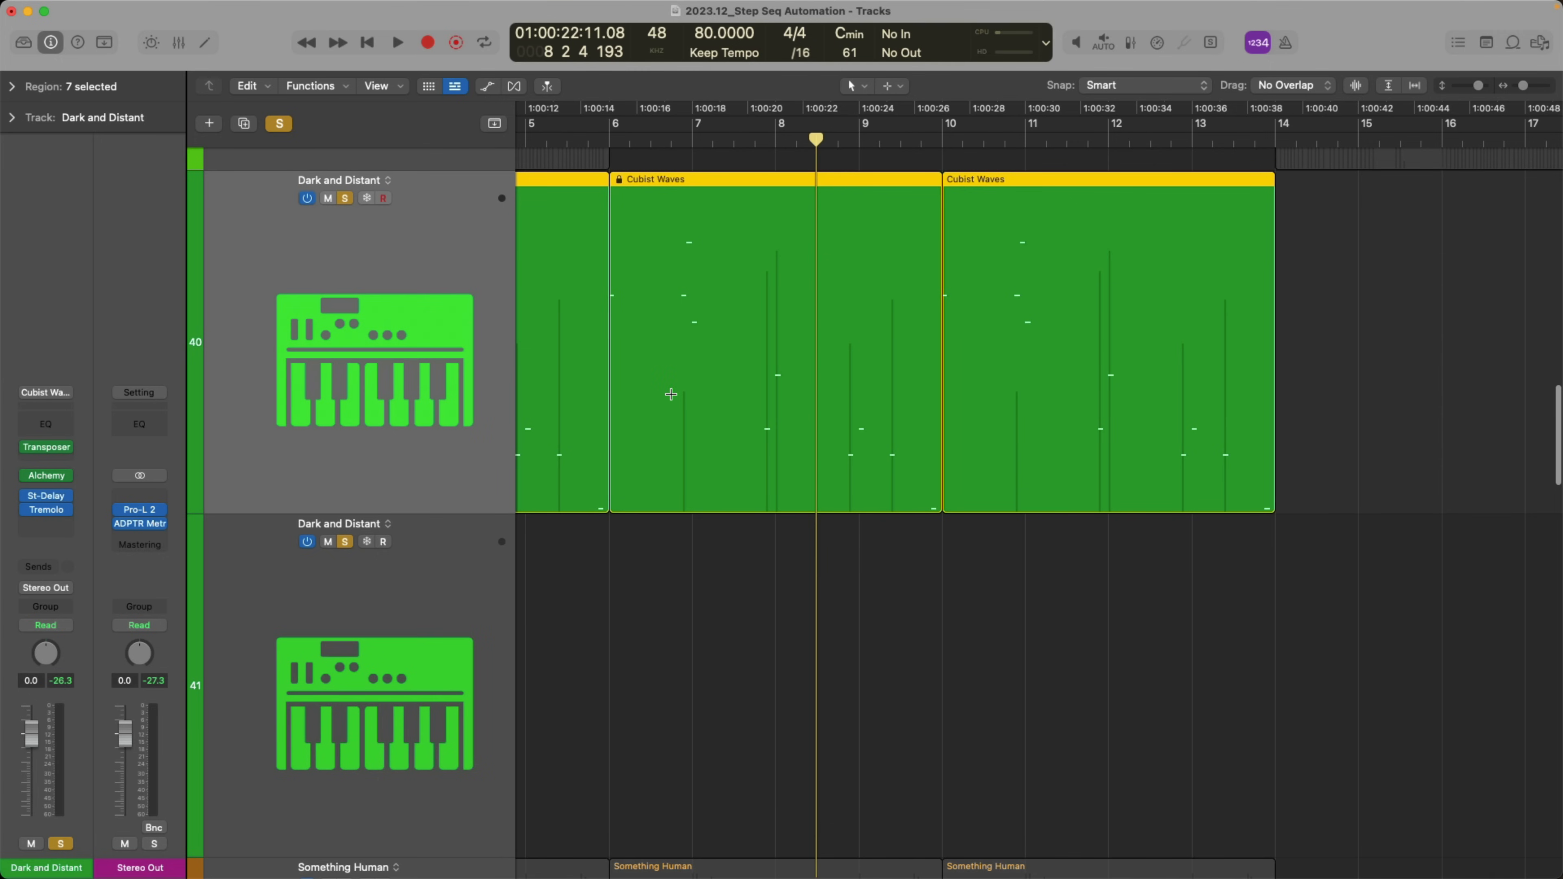
Create a pattern region at bar 6 on the second Dark and Distant track and extend it to bar 14
right_click(647, 568)
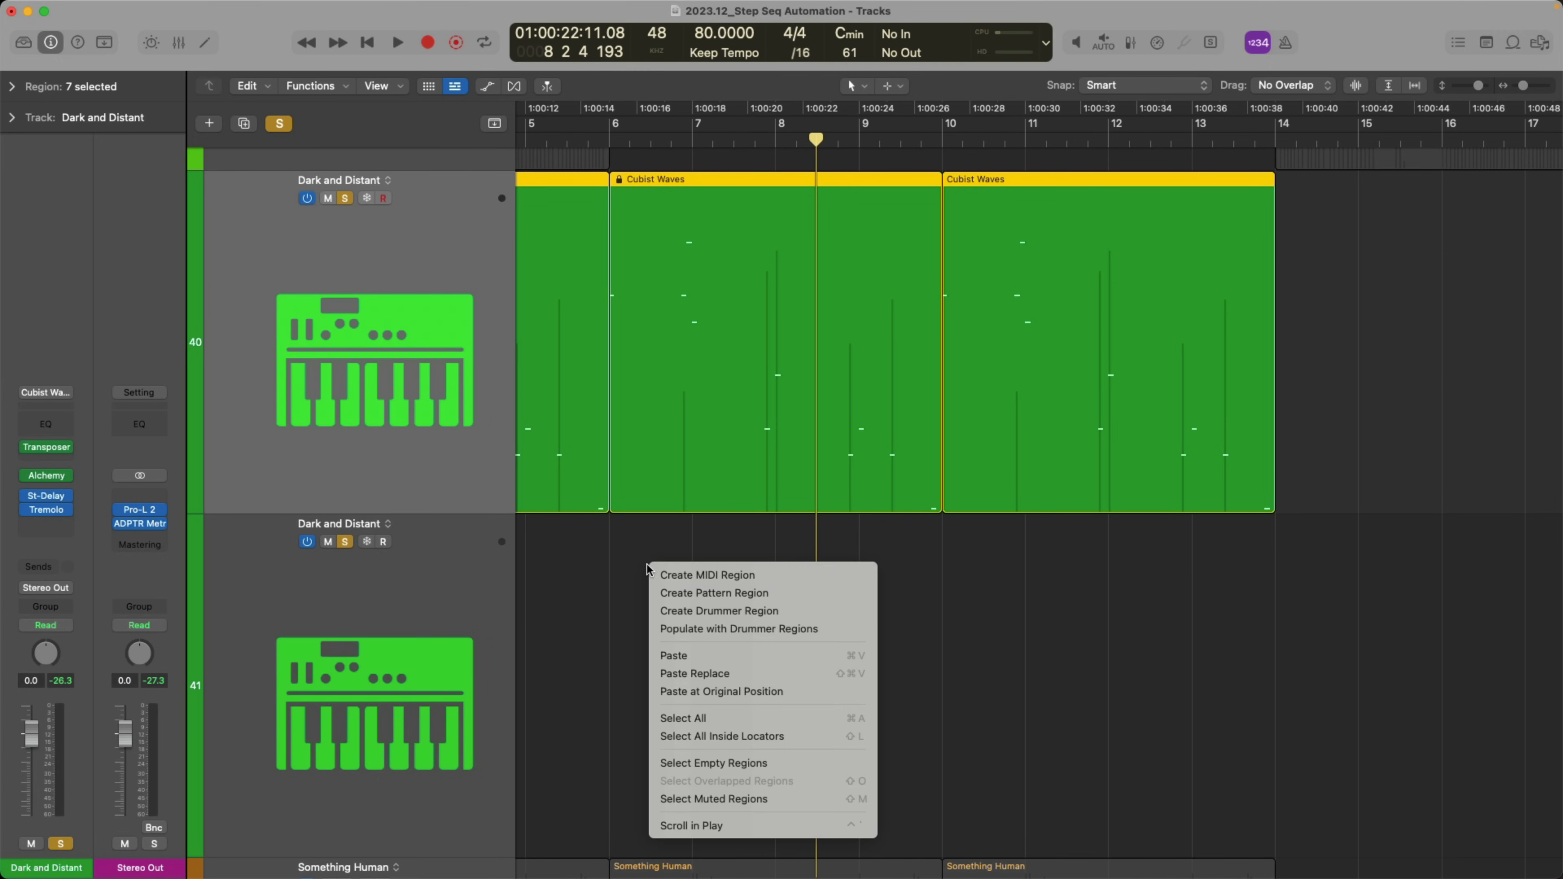
left_click(670, 594)
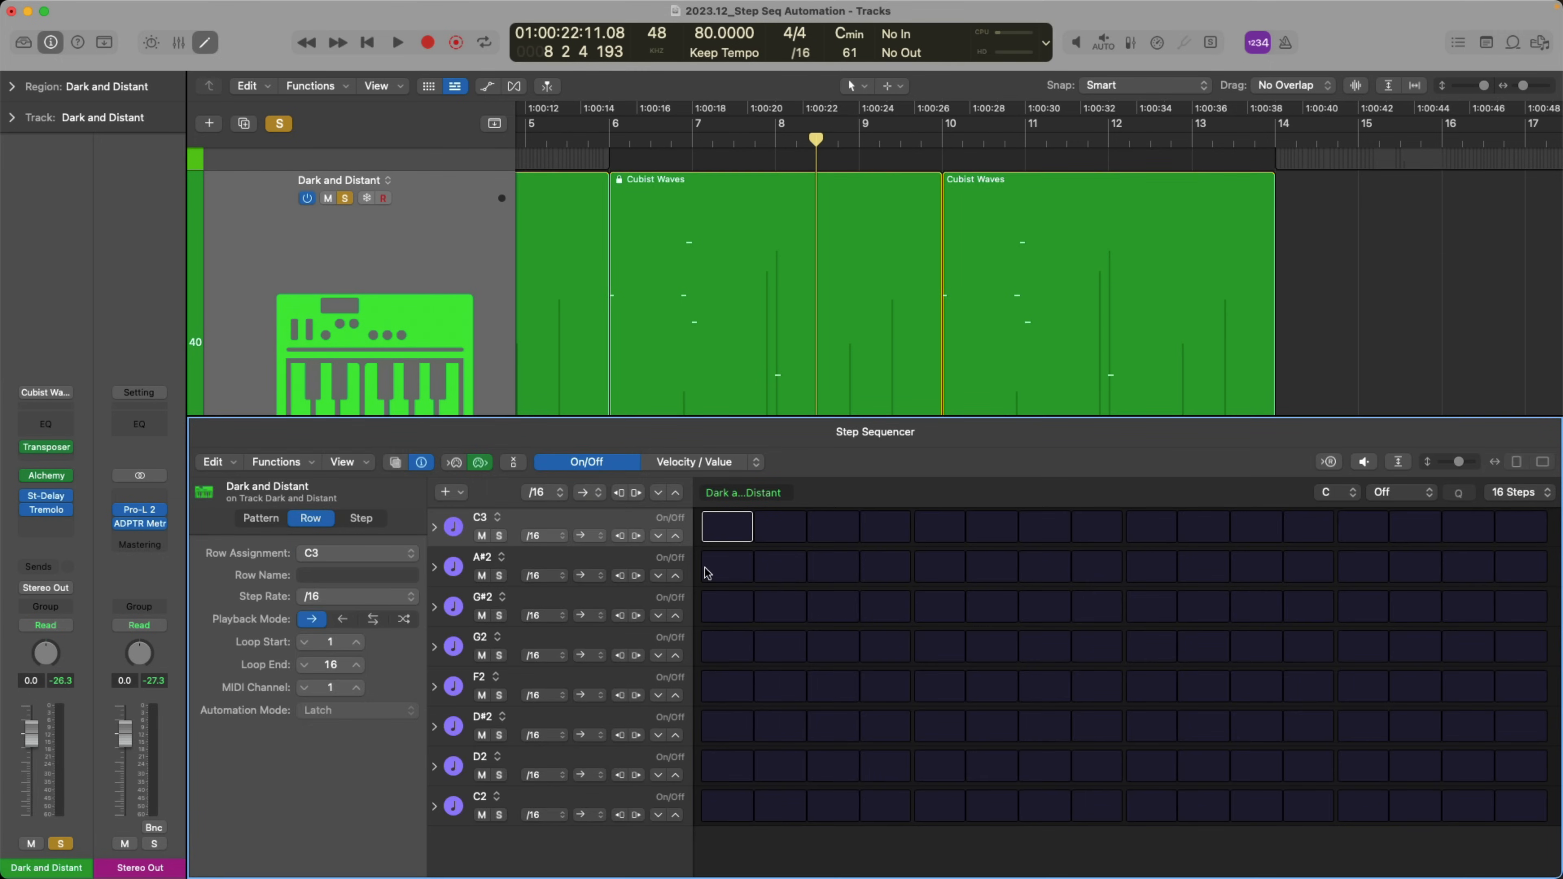
scroll(782, 285, "down", 5)
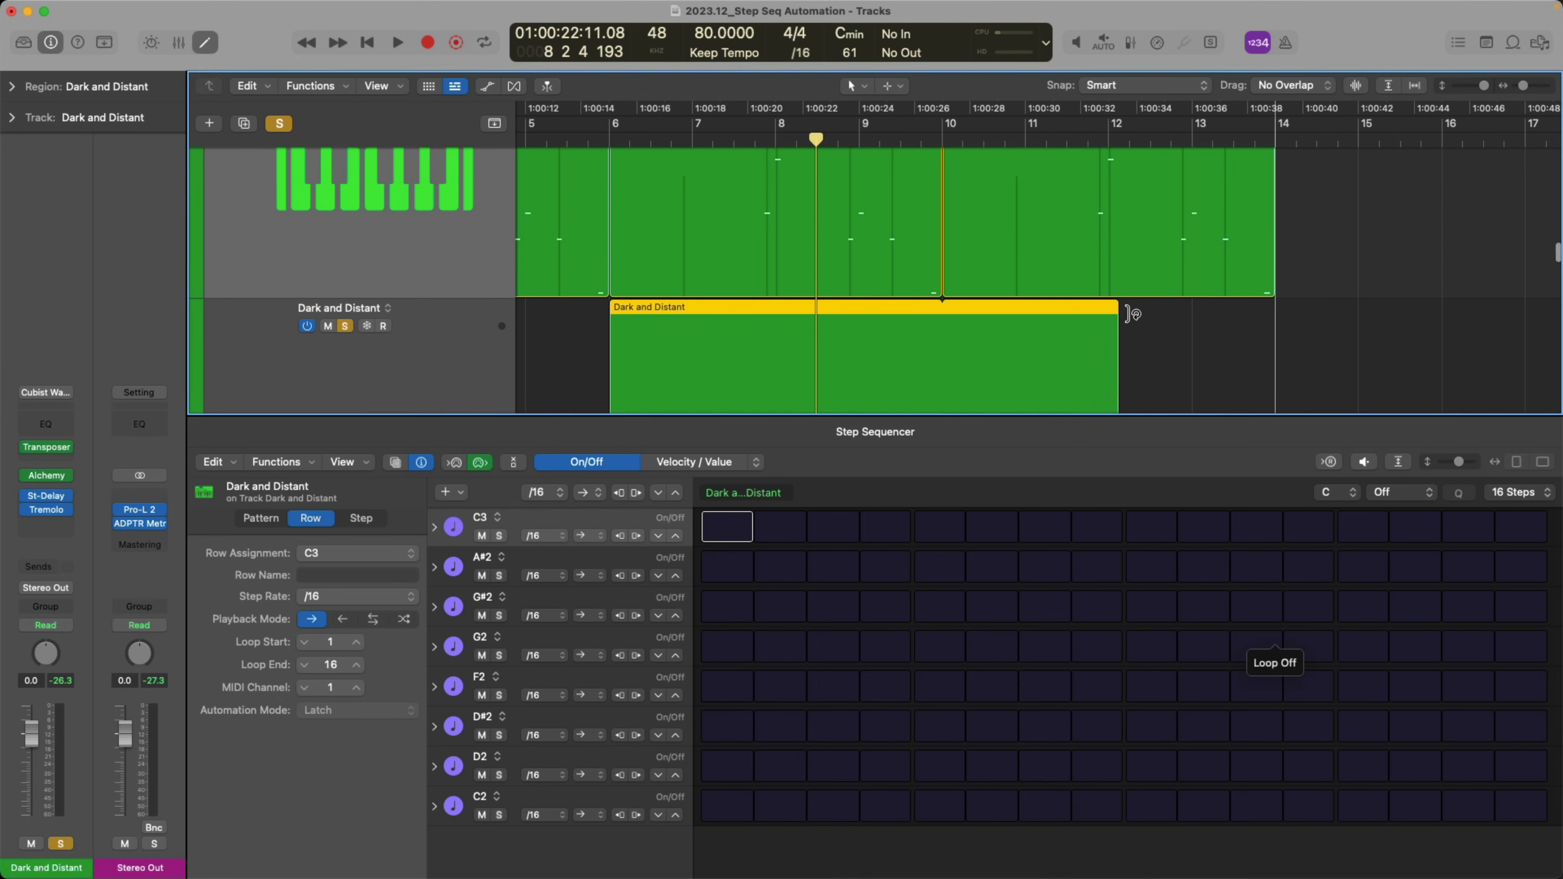
left_click_drag(1128, 314, 1272, 313)
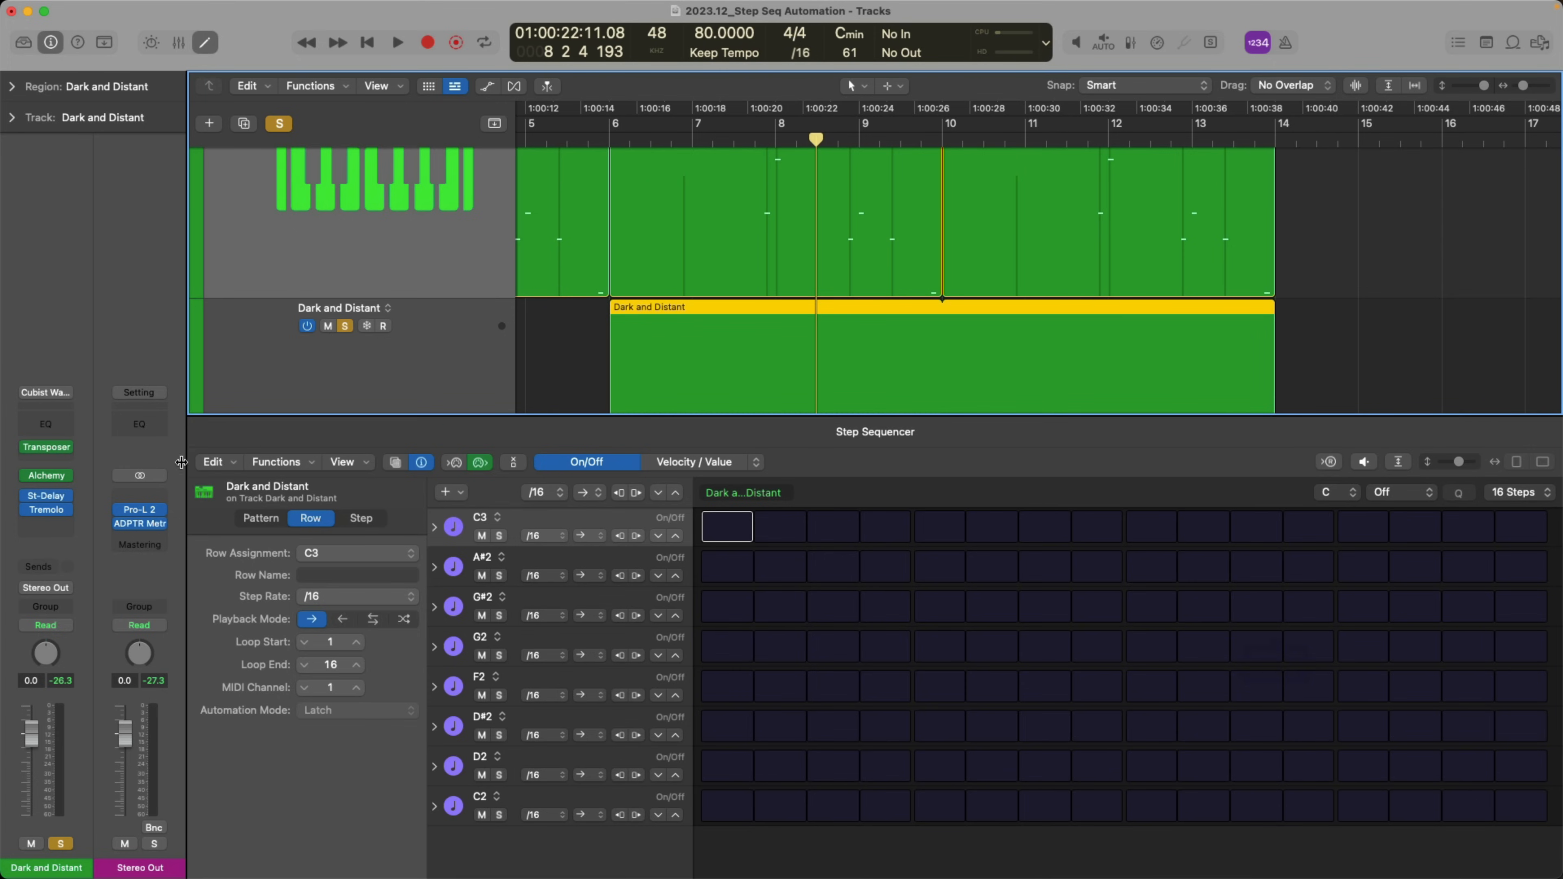
Add a Depth automation row to the pattern by learning the Tremolo plug-in's Depth control, and move the plug-in window clear
left_click(46, 510)
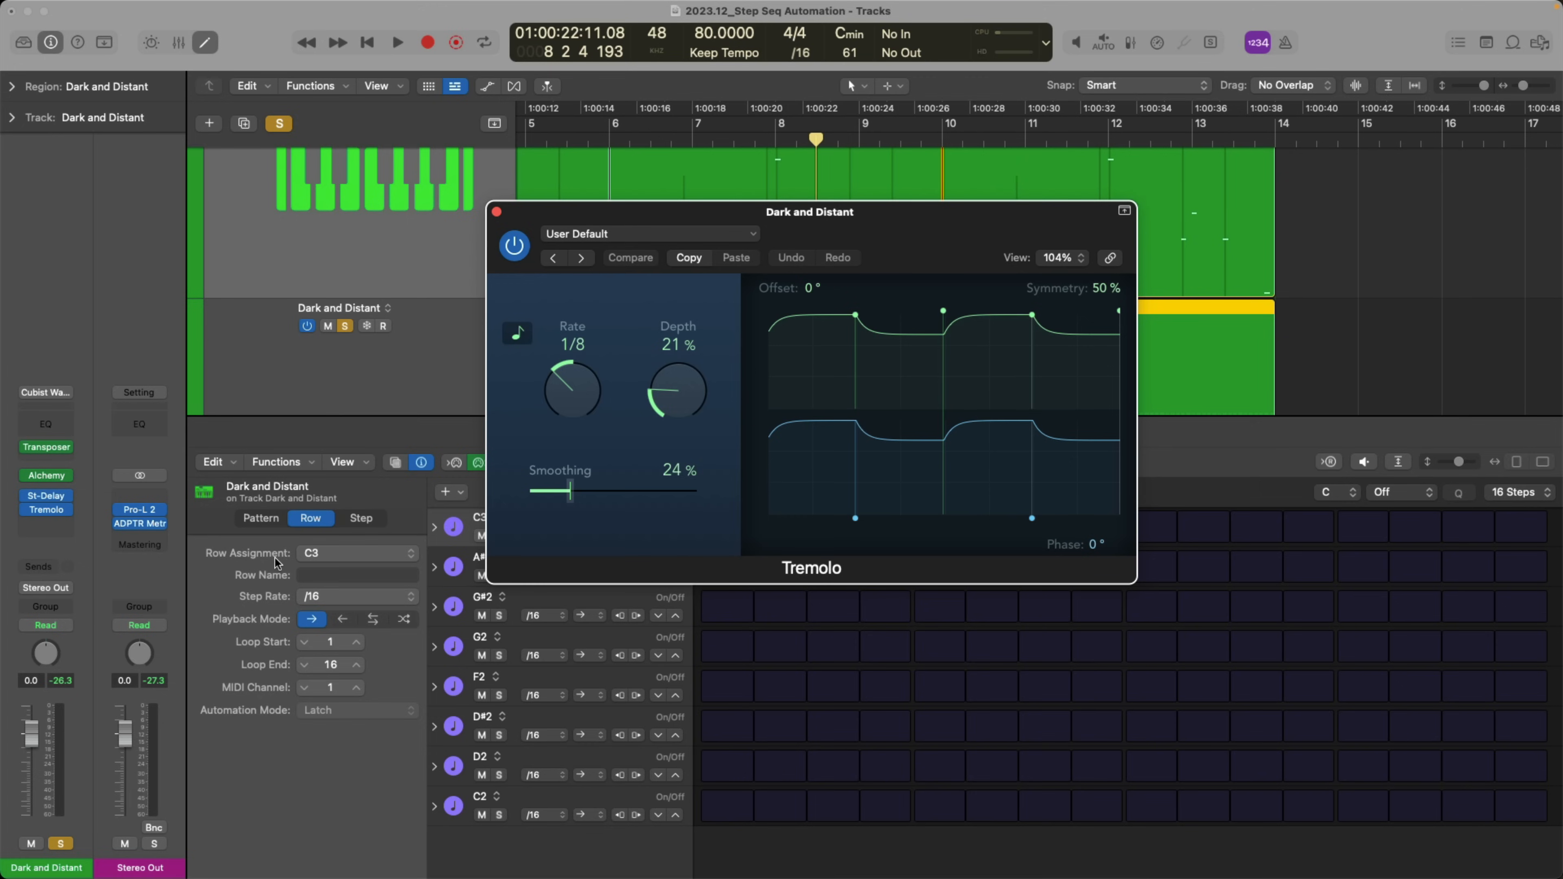
left_click(461, 497)
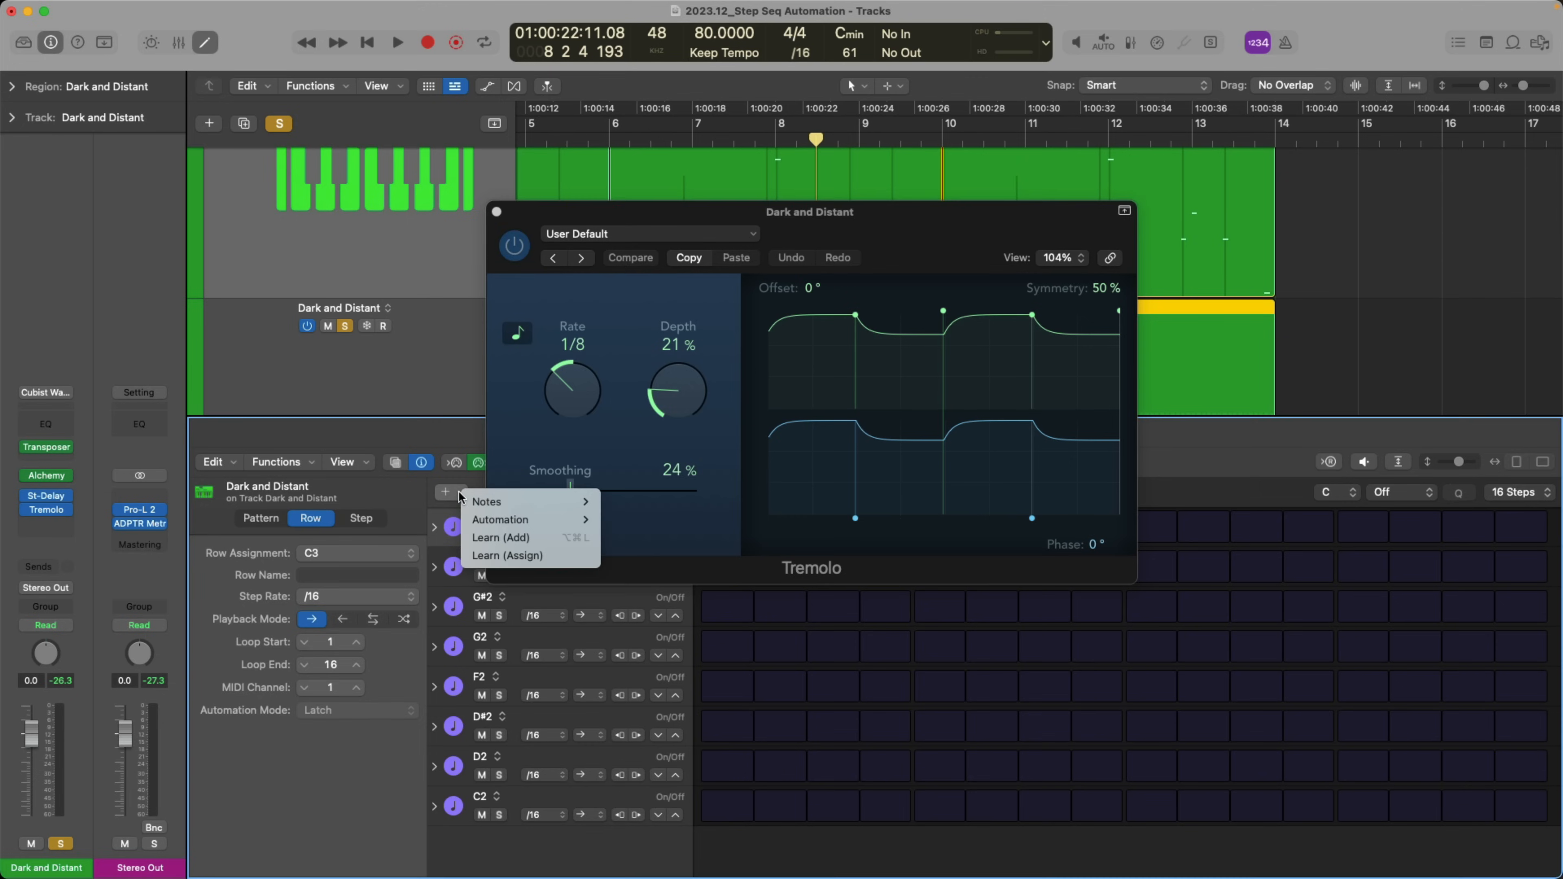
left_click(486, 538)
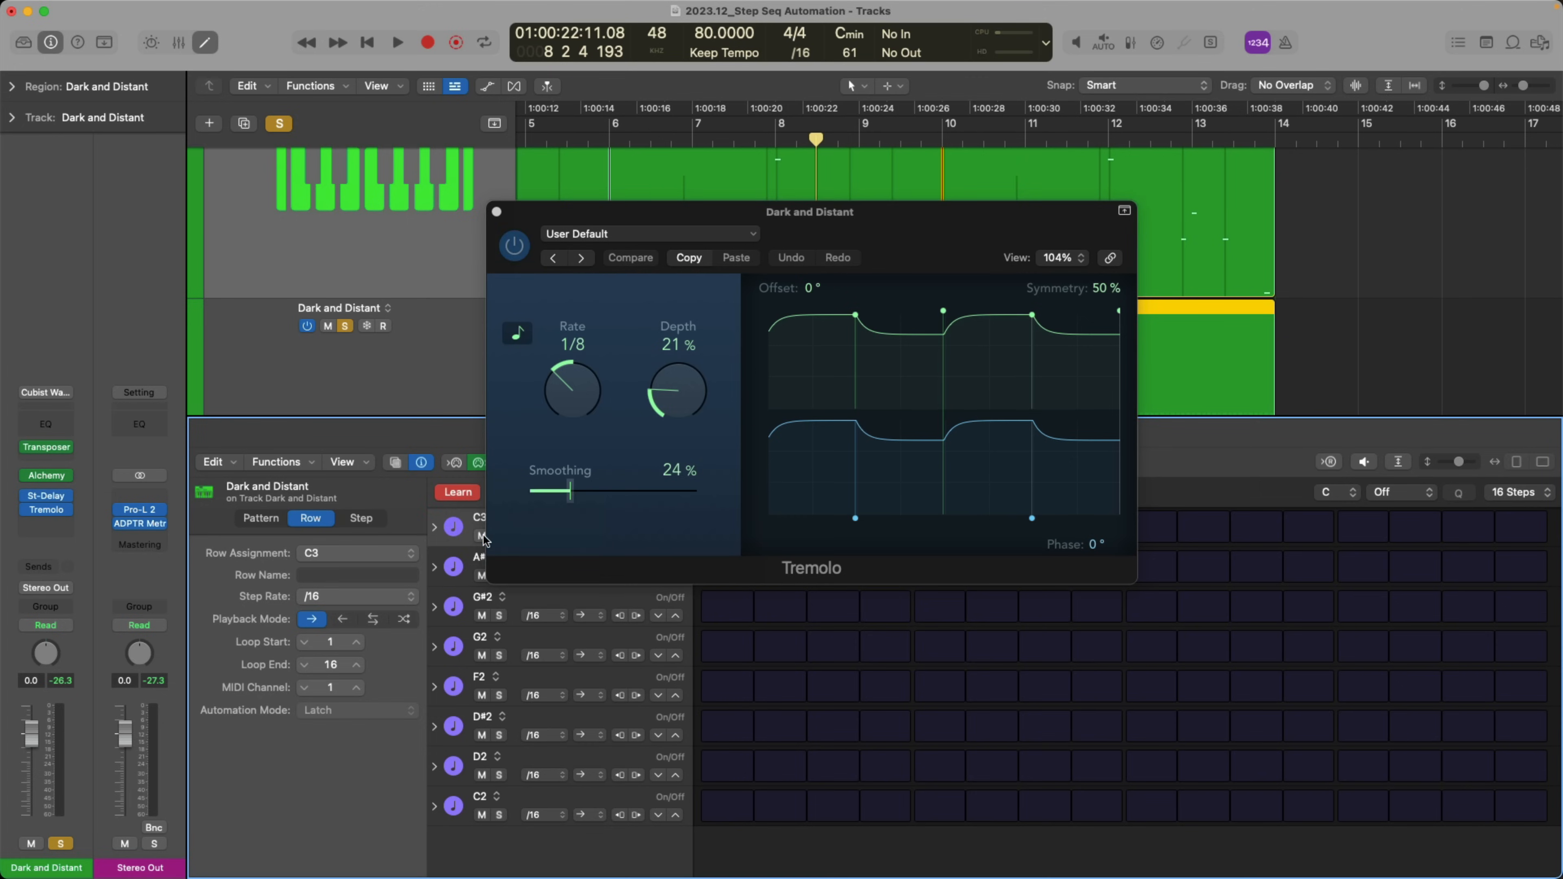
left_click(664, 406)
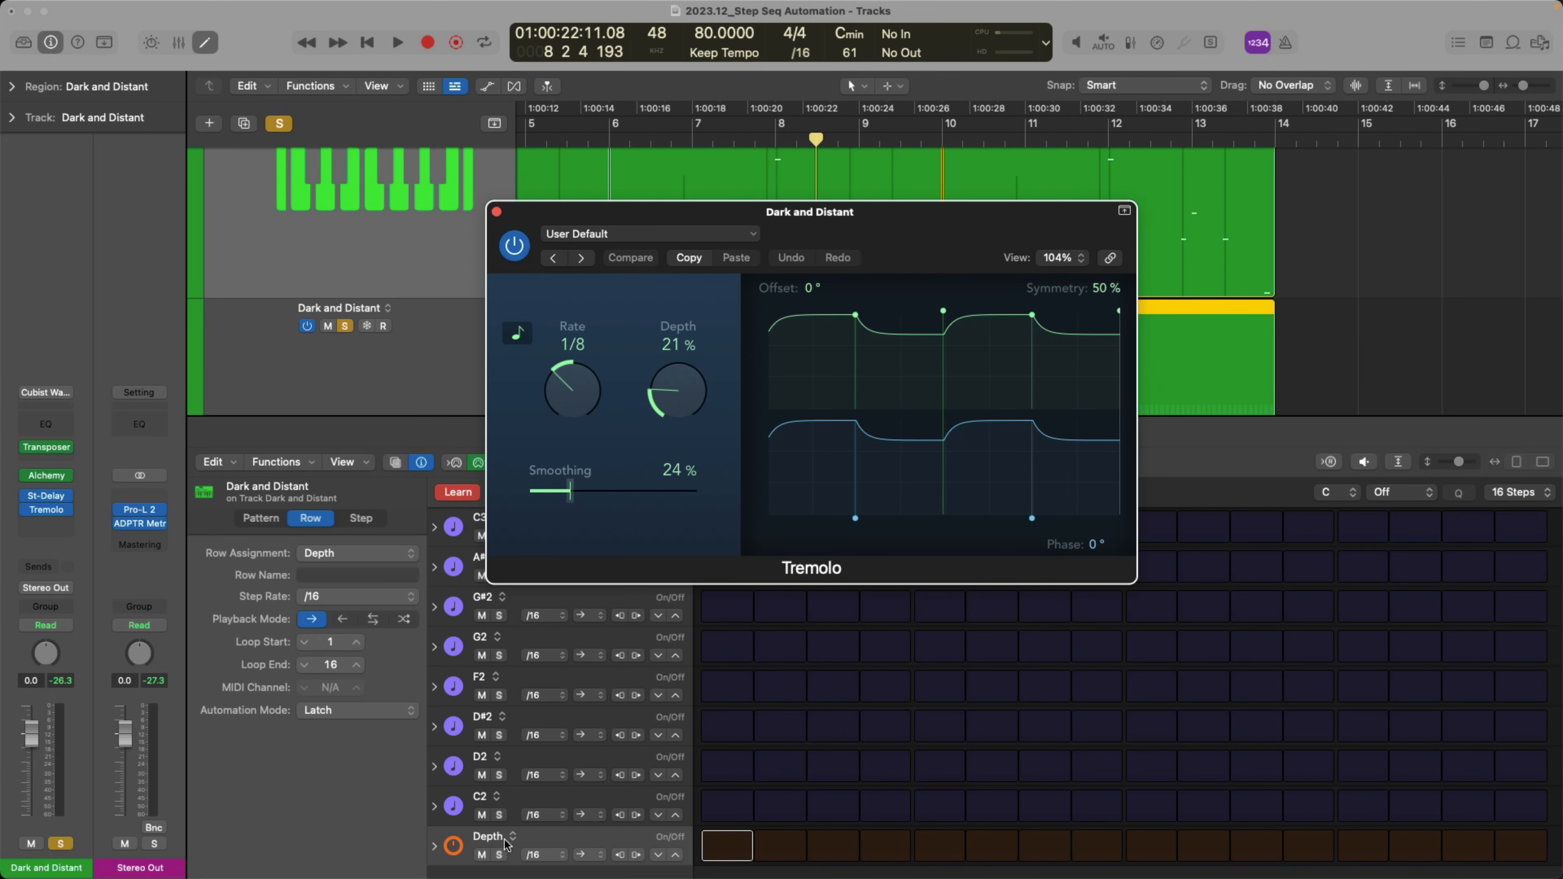
left_click(459, 492)
left_click_drag(669, 208, 946, 159)
Turn on all 16 steps of the Depth row and show the steps' Velocity / Value for editing
left_click_drag(737, 861, 1520, 847)
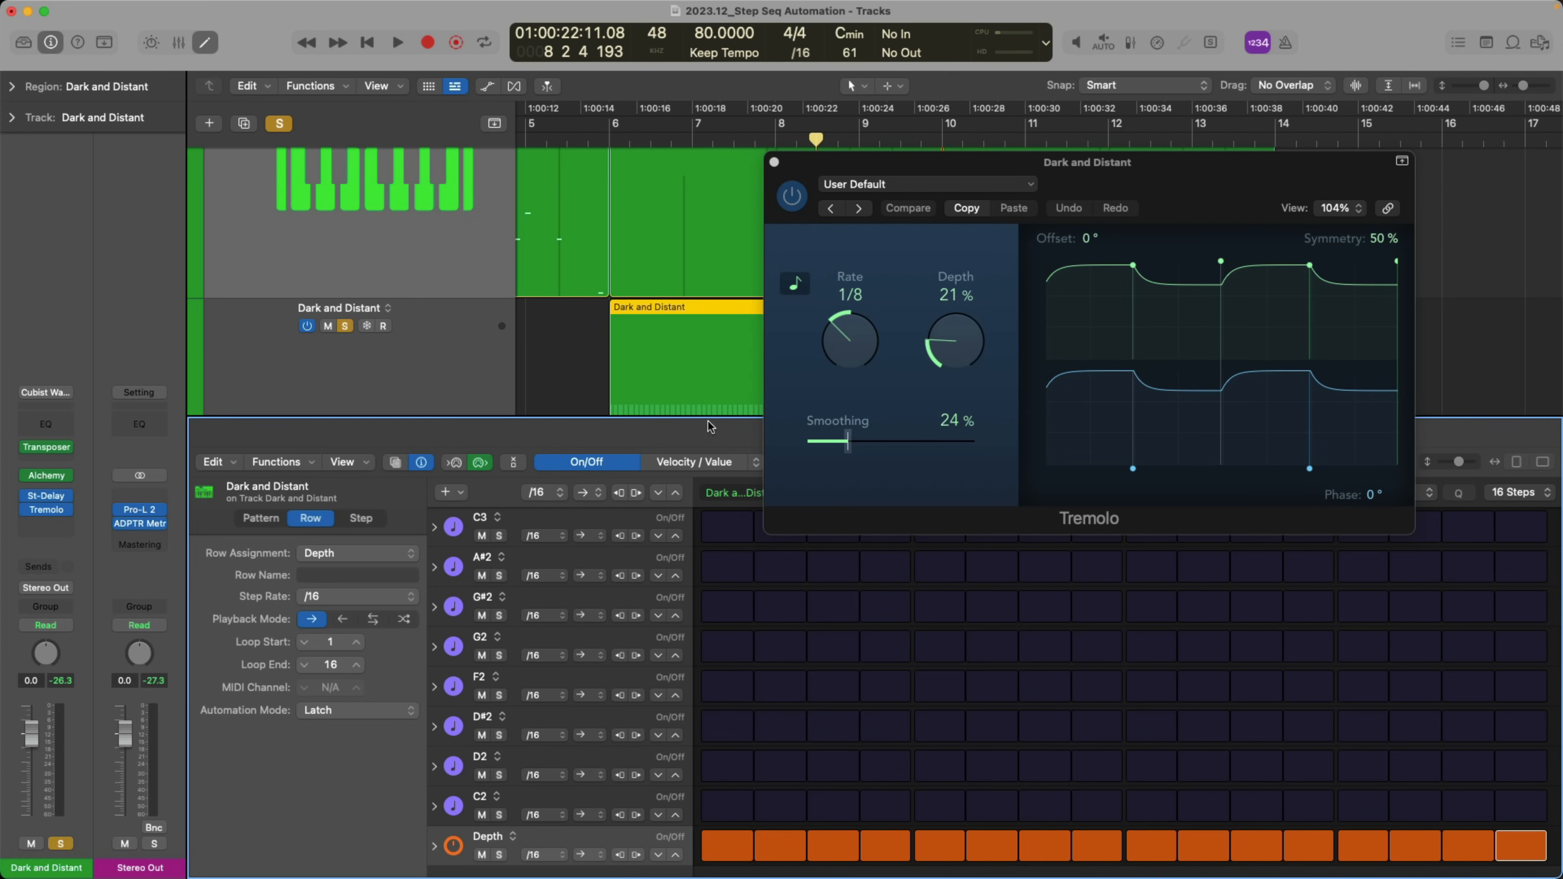
left_click(699, 463)
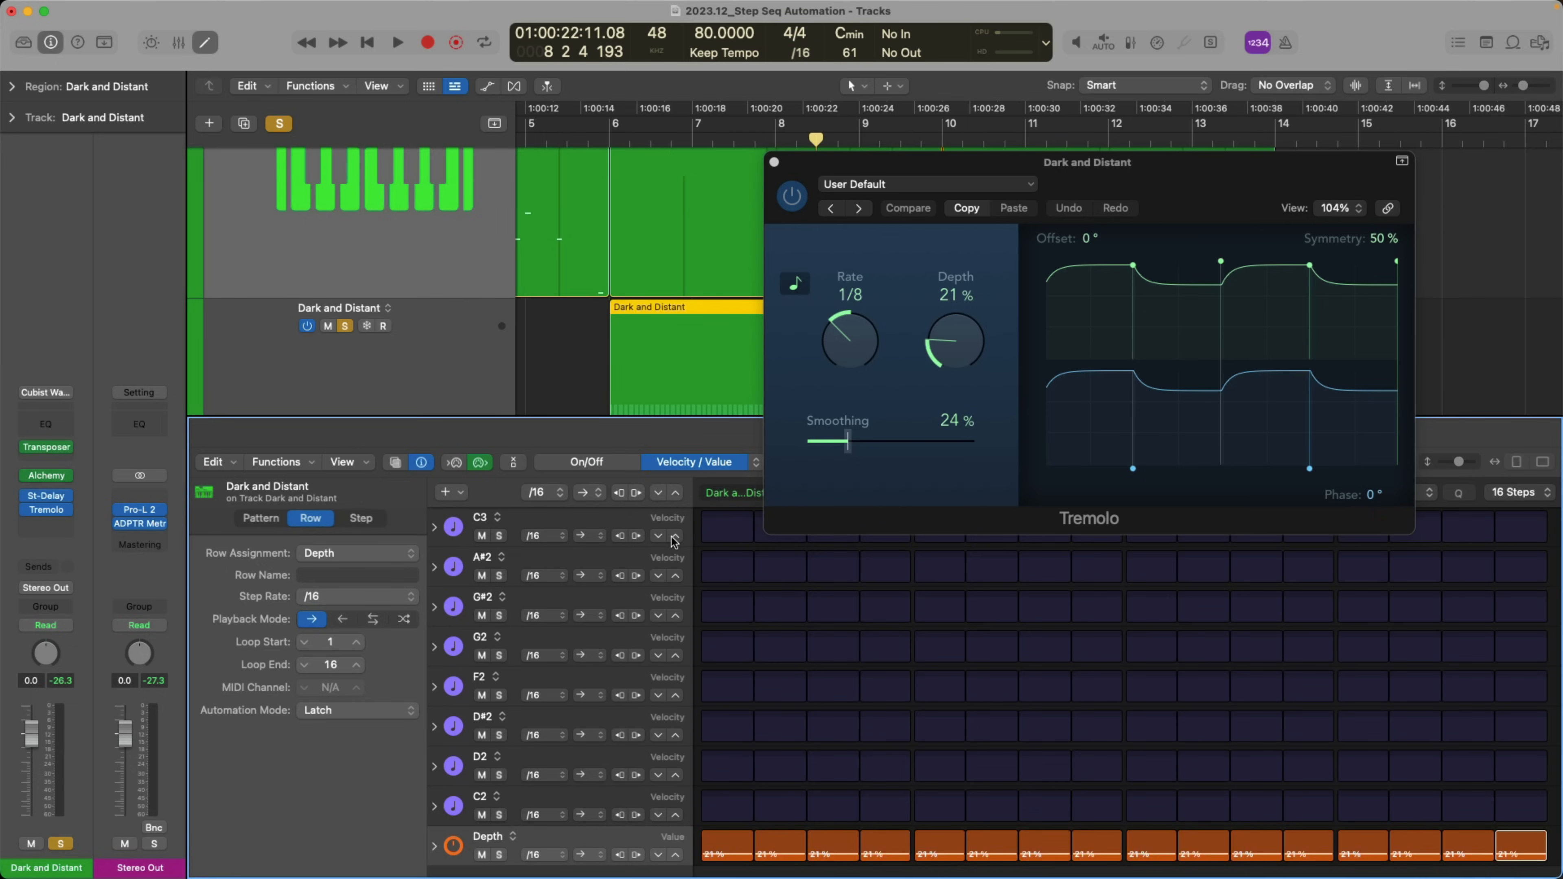
Enlarge the Depth row and randomize its automation values across all 16 steps
mouse_move(756, 669)
right_click(636, 718)
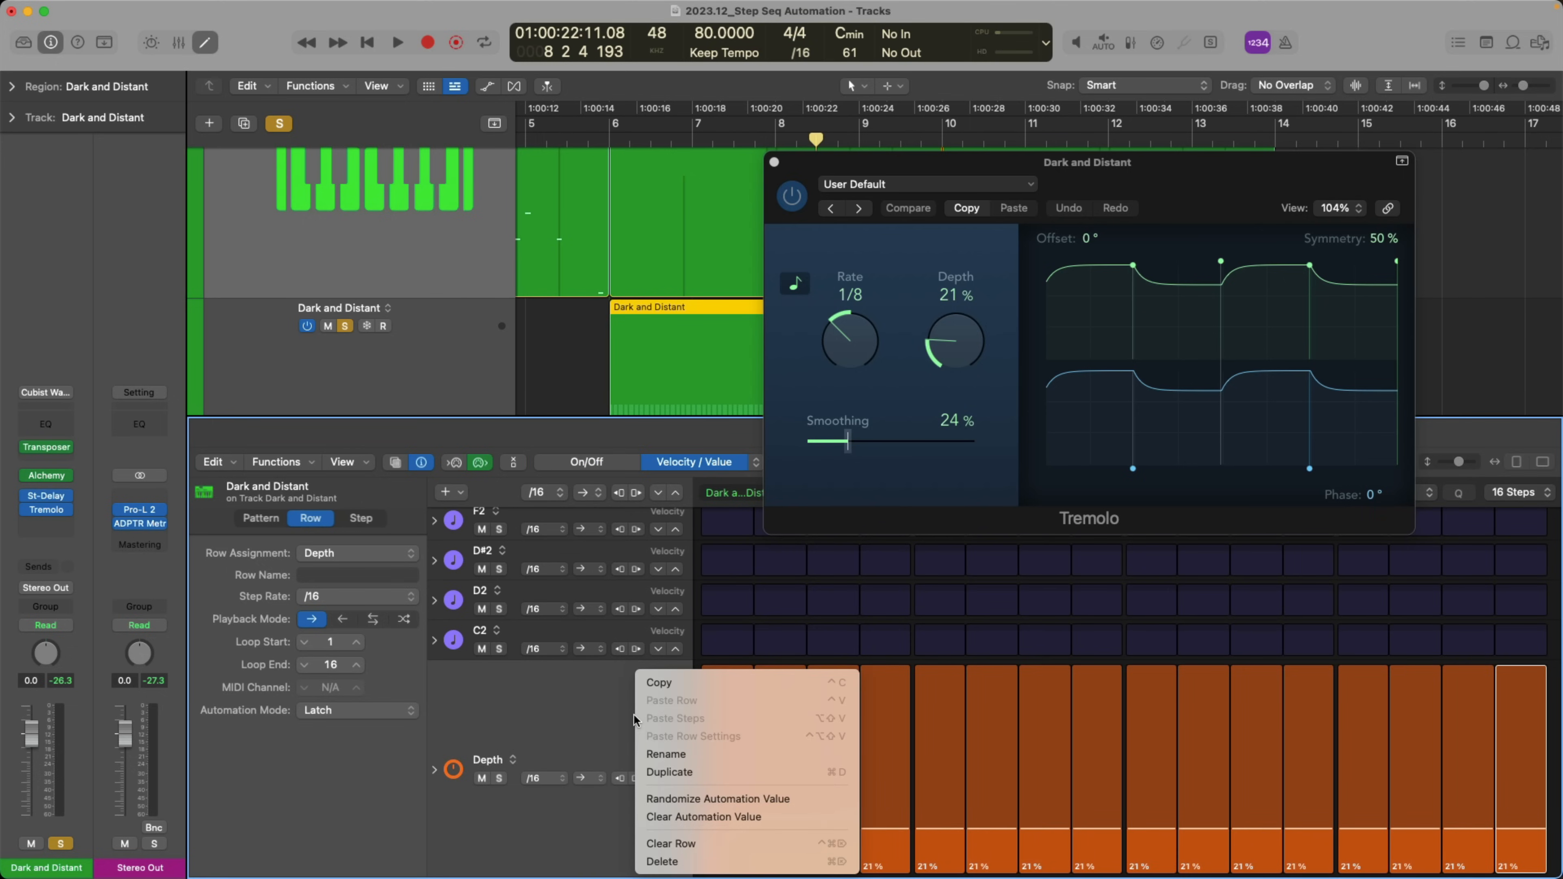
left_click(807, 799)
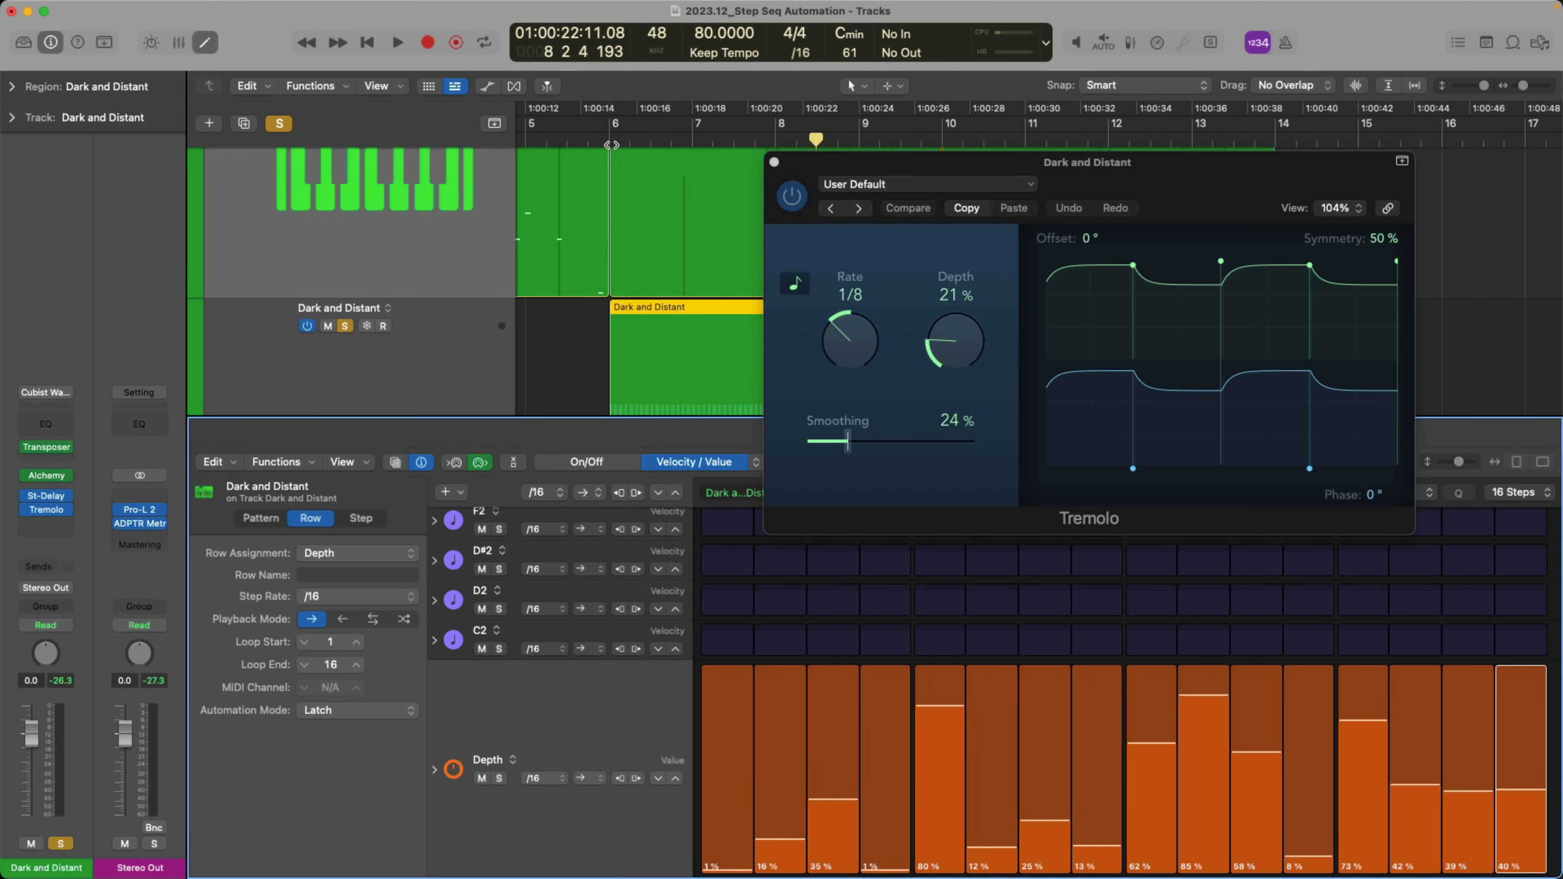
Play from bar 6 to check the Tremolo's Depth automation, with the plug-in window shrunk to 64% and placed clear of the step rows
left_click(608, 144)
scroll(669, 259, "down", 5)
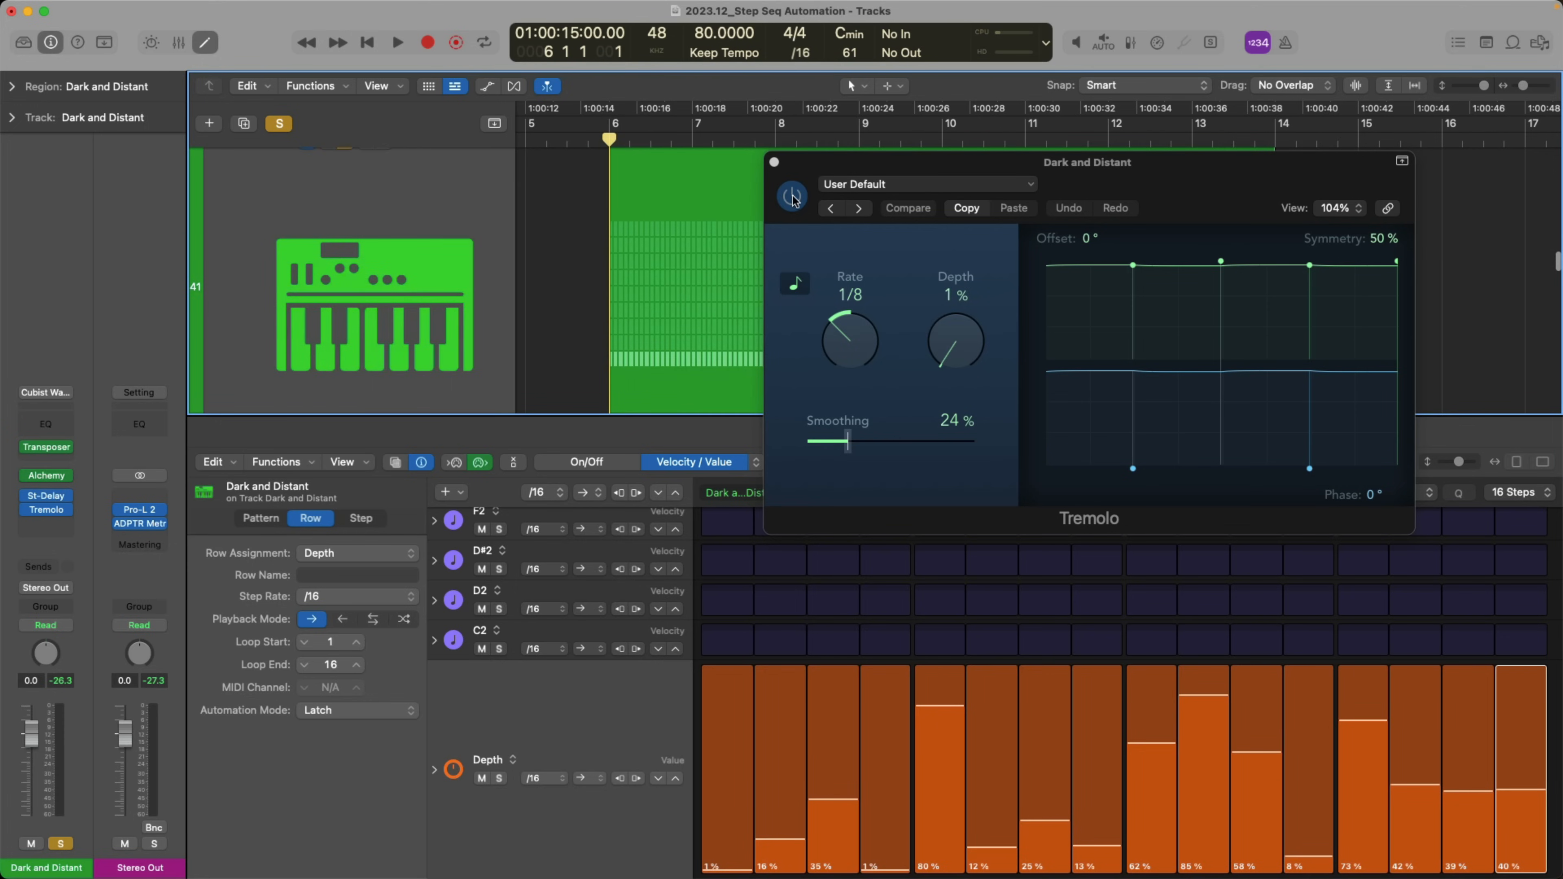
left_click_drag(851, 163, 942, 468)
key("space")
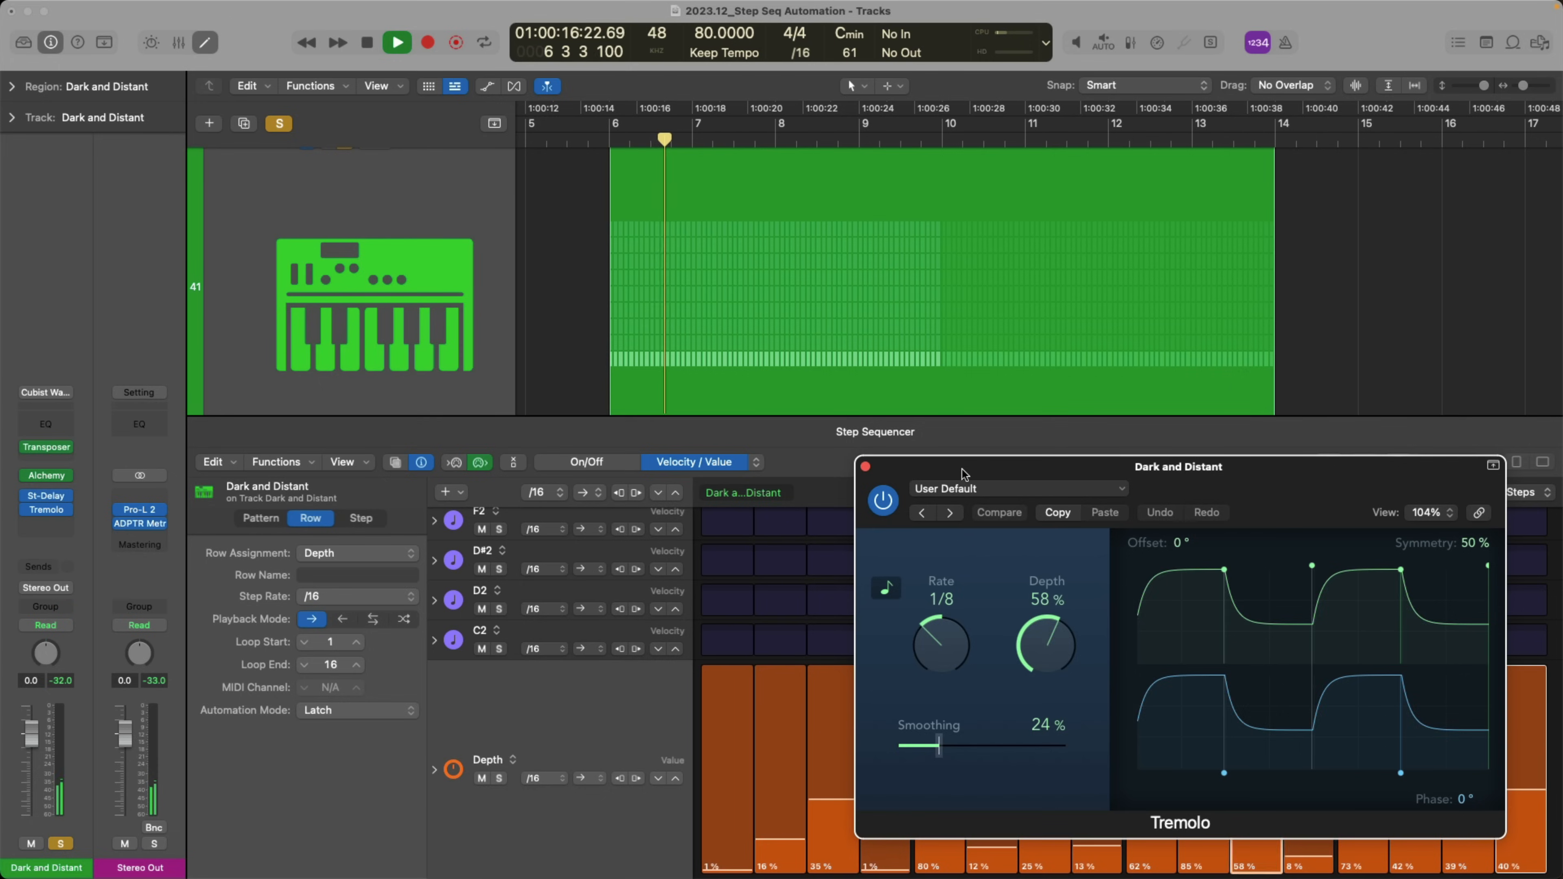
left_click_drag(964, 475, 1003, 87)
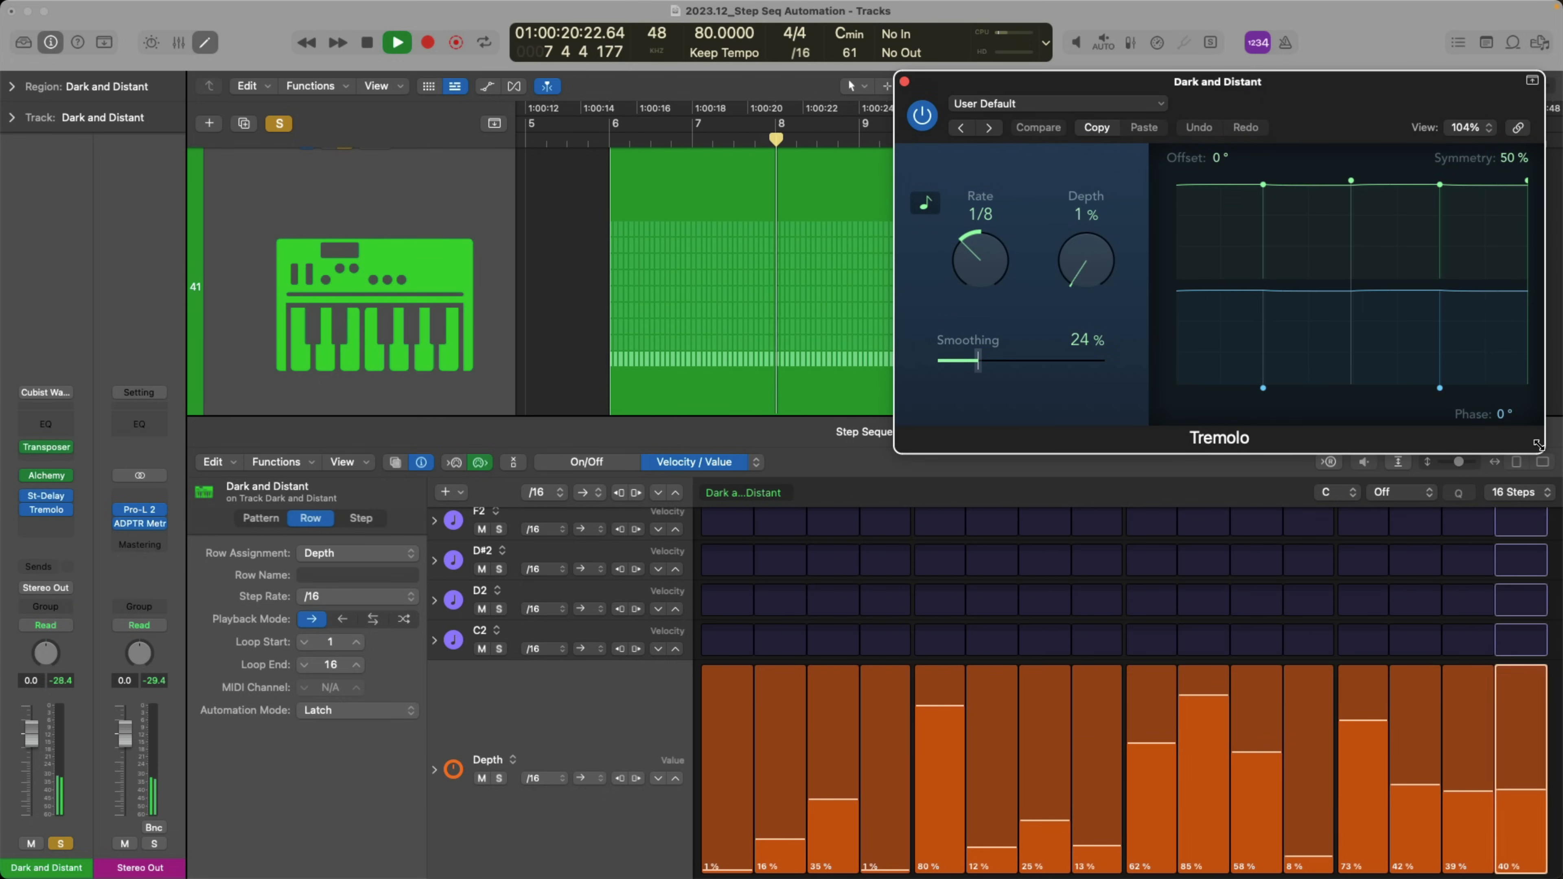
left_click_drag(1537, 443, 1297, 362)
left_click_drag(1138, 83, 1352, 156)
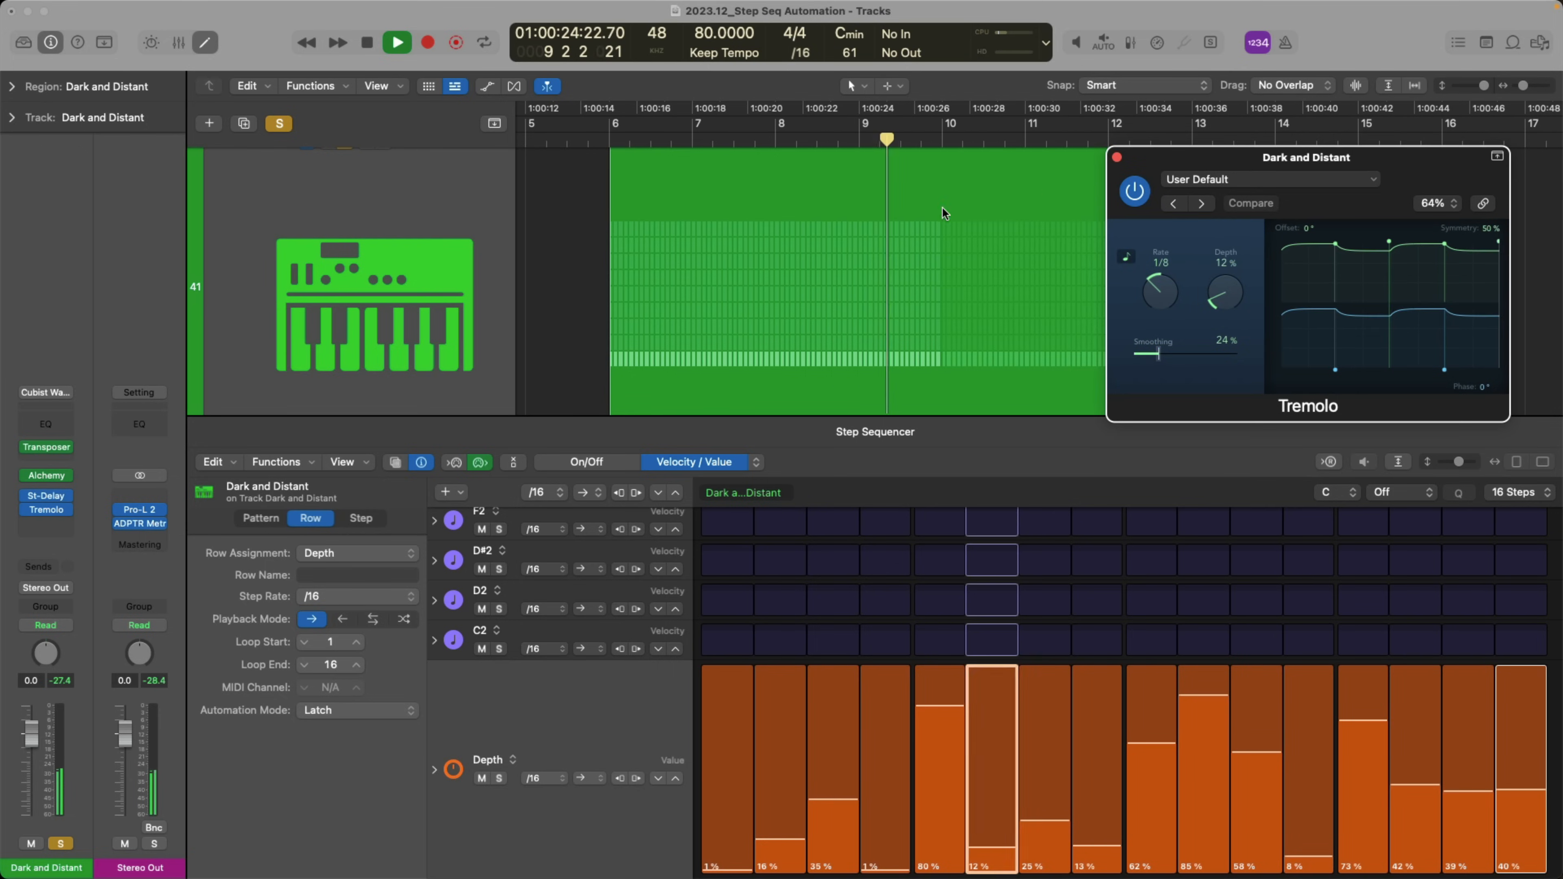
scroll(885, 229, "up", 5)
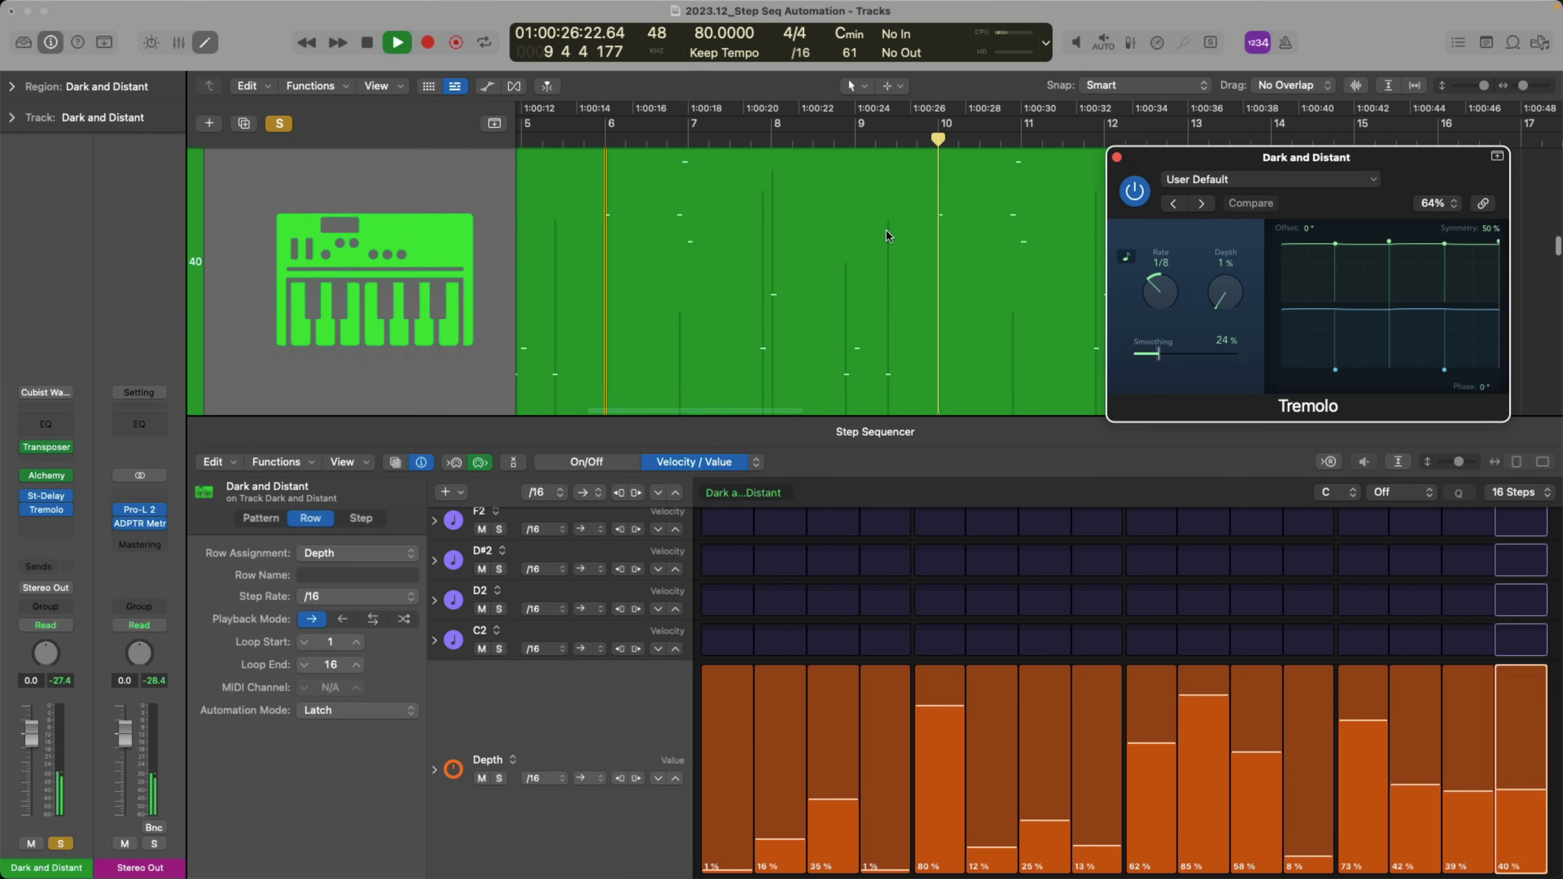
scroll(885, 229, "down", 5)
scroll(886, 228, "down", 1)
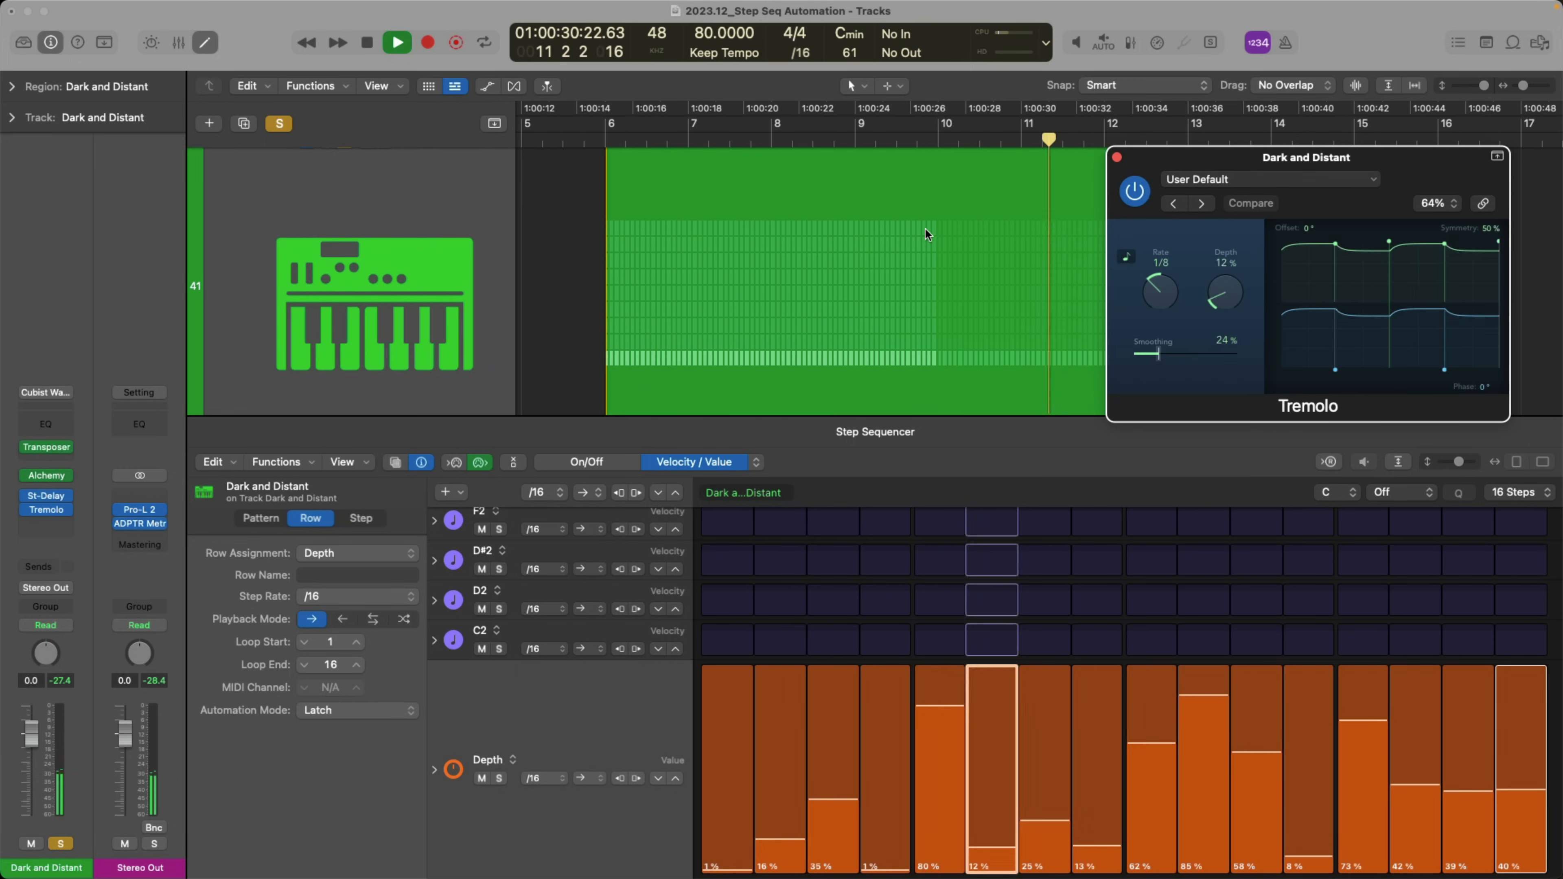
Stop playback and close both the Tremolo plug-in window and the Step Sequencer
key("space")
left_click(1117, 157)
key("e")
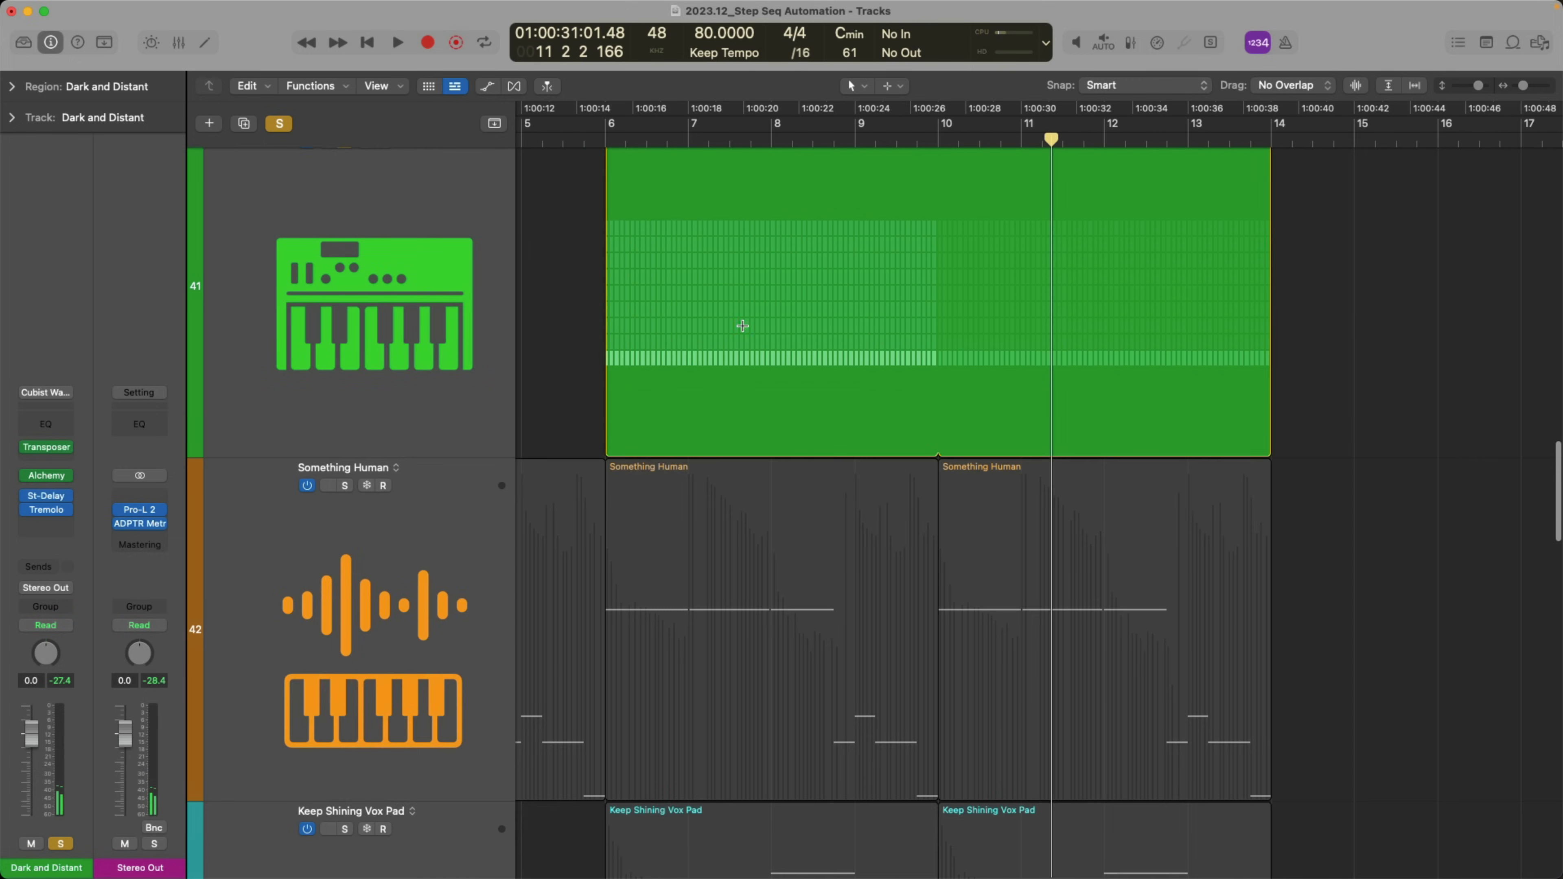
Fit all regions of the arrangement in view and turn off solo for the Dark and Distant tracks, leaving no region selected
key("super+a")
key("z")
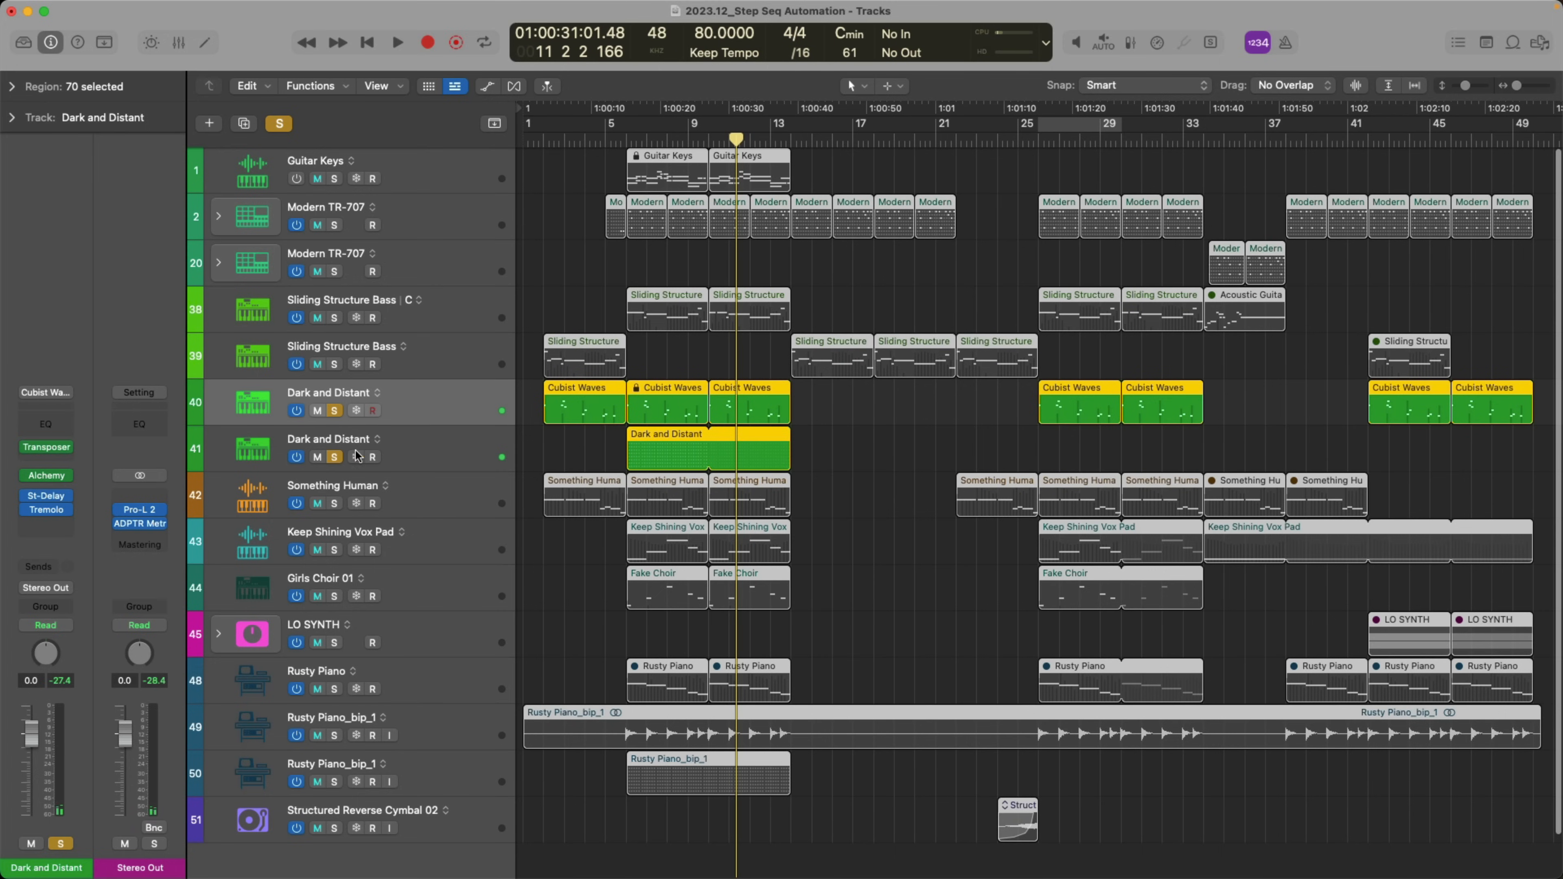
key("s")
left_click(568, 440)
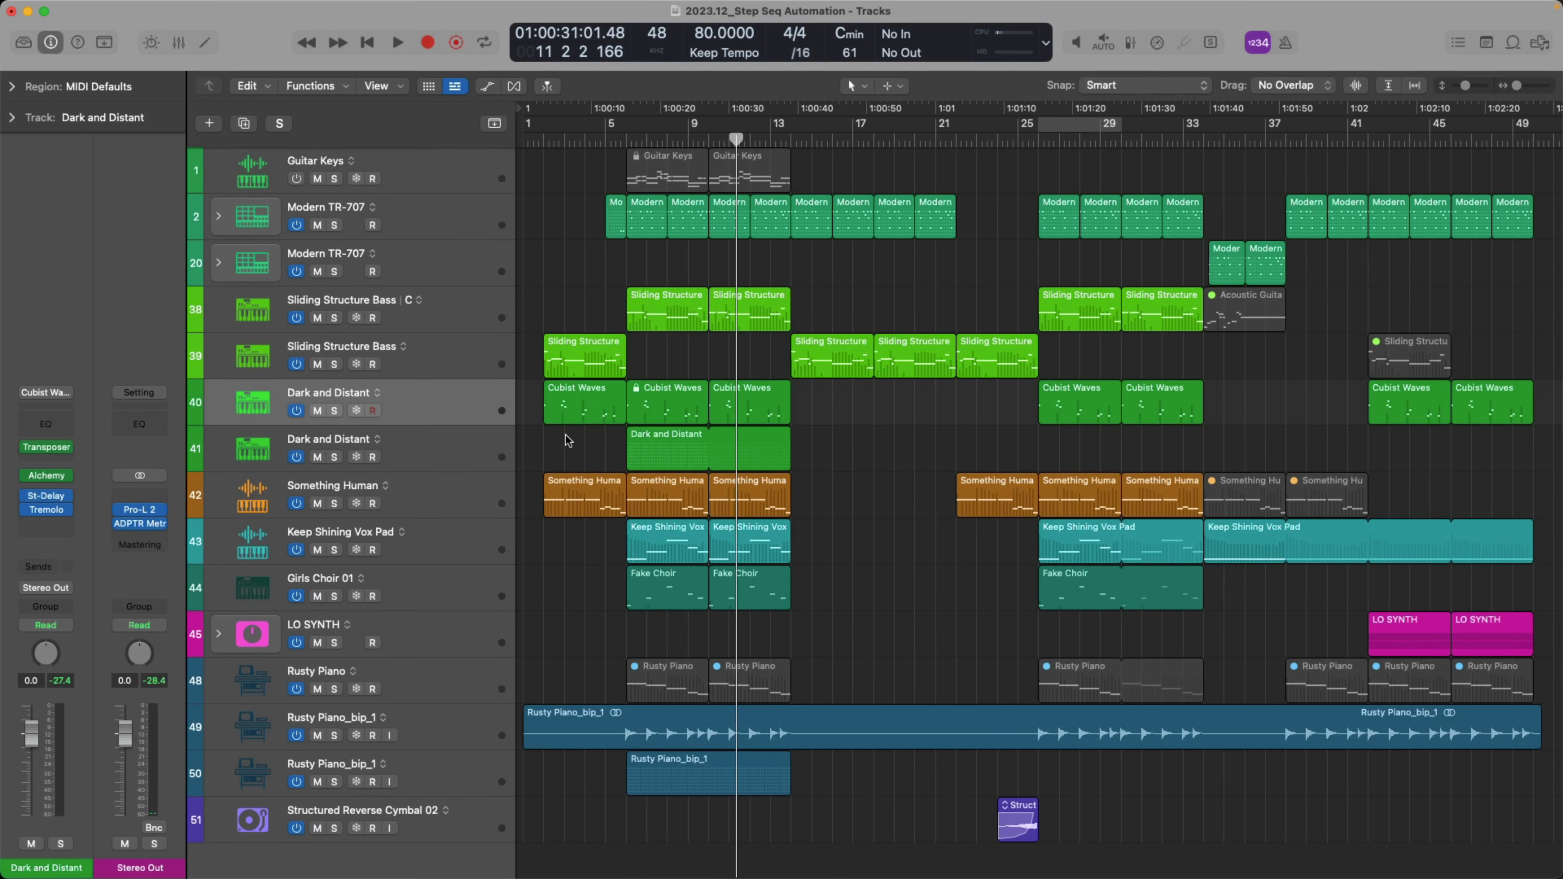